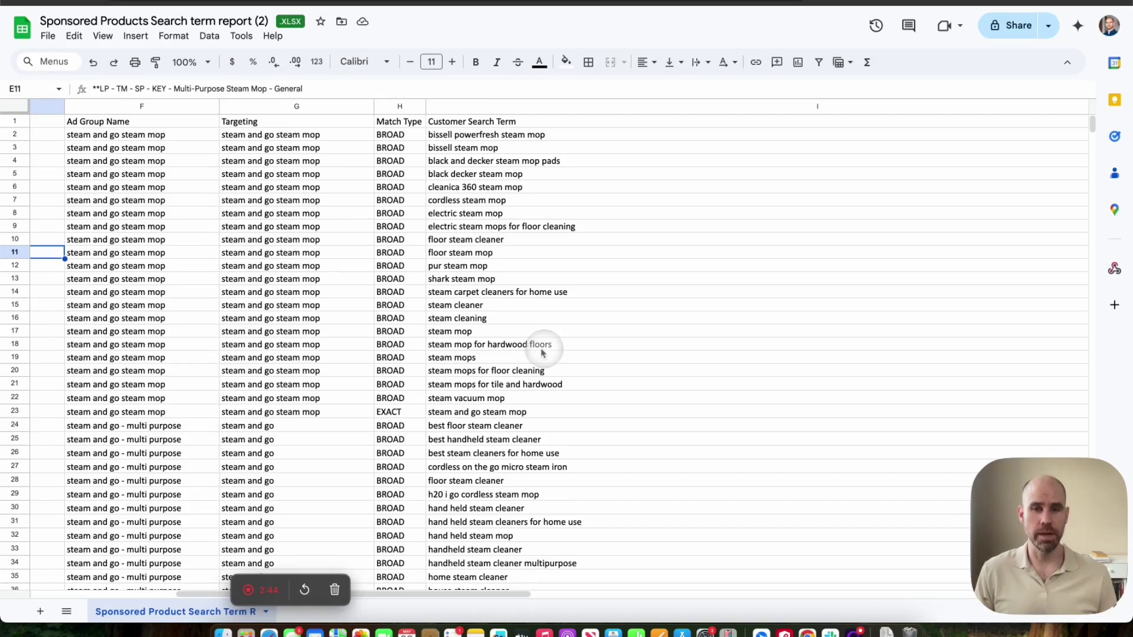
- Examine the search term report's columns from targeting, match type and customer search term through impressions, clicks, cost per click, spend and sales
{"action": "scroll", "coordinate": [521, 349], "scroll_direction": "right", "scroll_amount": 2}
{"action": "scroll", "coordinate": [523, 353], "scroll_direction": "left", "scroll_amount": 5}
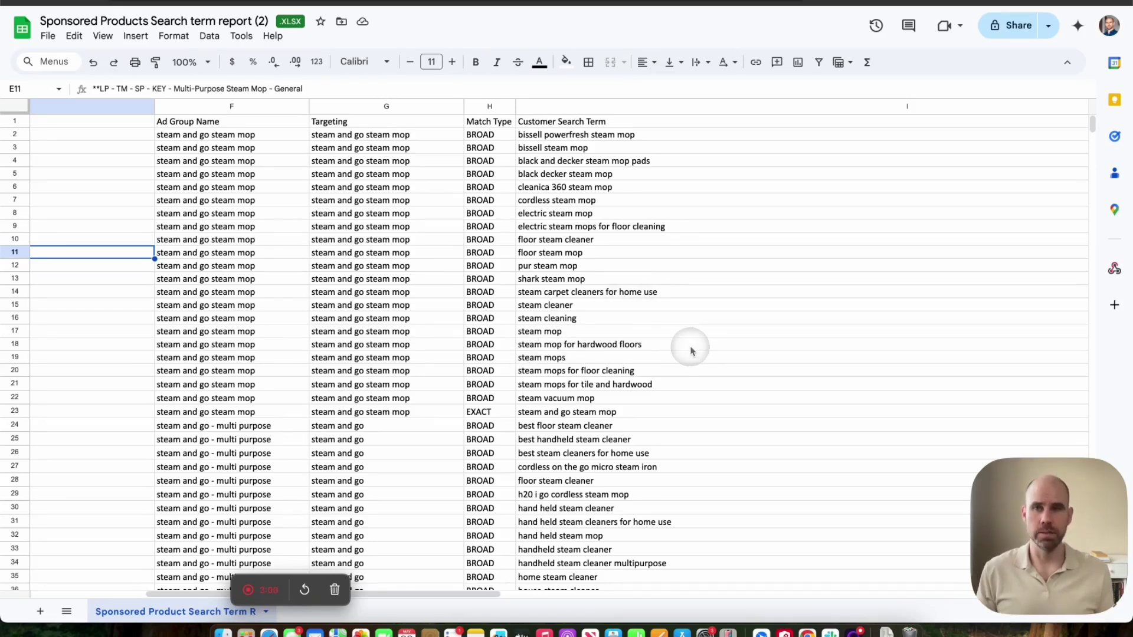
{"action": "scroll", "coordinate": [691, 351], "scroll_direction": "right", "scroll_amount": 2}
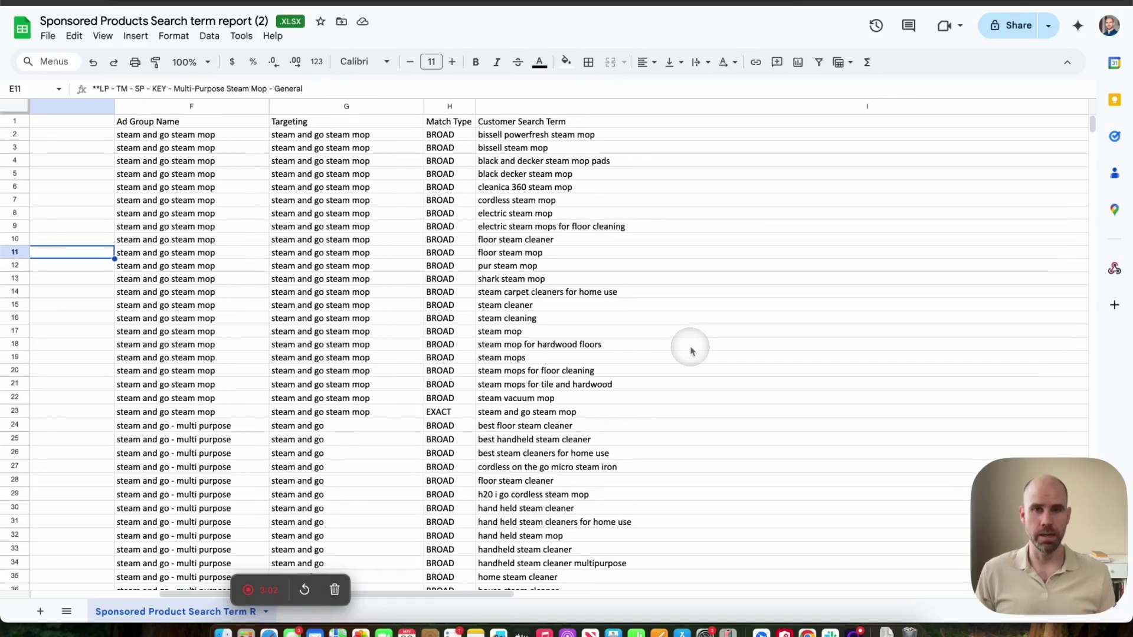
{"action": "scroll", "coordinate": [692, 351], "scroll_direction": "right", "scroll_amount": 2}
{"action": "scroll", "coordinate": [692, 351], "scroll_direction": "right", "scroll_amount": 1}
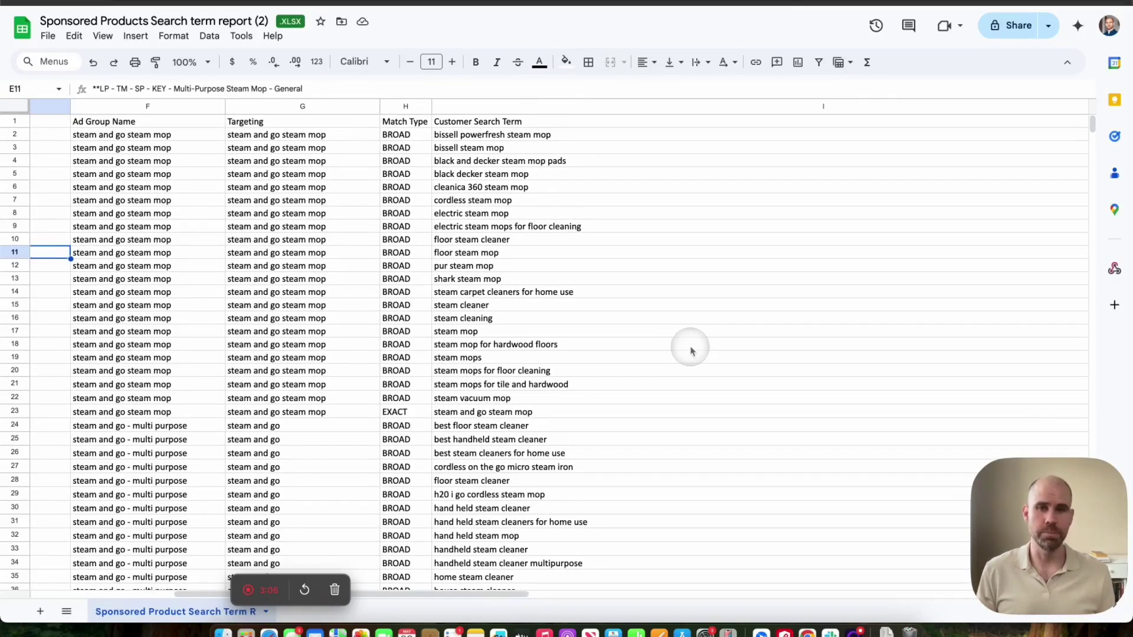
{"action": "scroll", "coordinate": [691, 350], "scroll_direction": "right", "scroll_amount": 2}
{"action": "scroll", "coordinate": [692, 351], "scroll_direction": "right", "scroll_amount": 3}
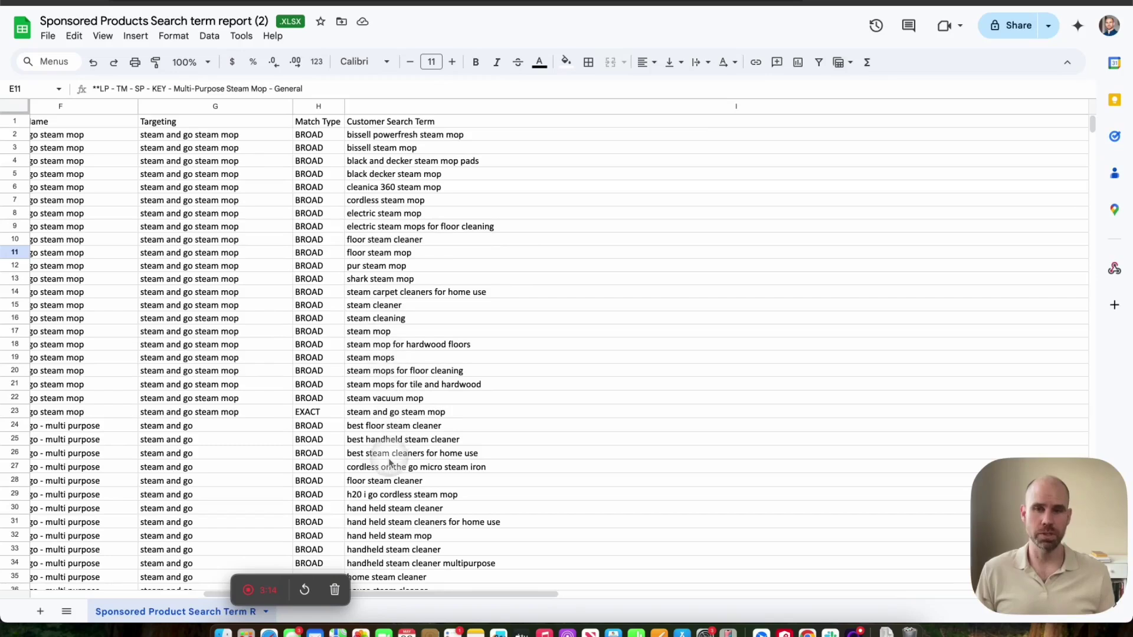
{"action": "scroll", "coordinate": [499, 324], "scroll_direction": "right", "scroll_amount": 5}
{"action": "scroll", "coordinate": [510, 324], "scroll_direction": "right", "scroll_amount": 1}
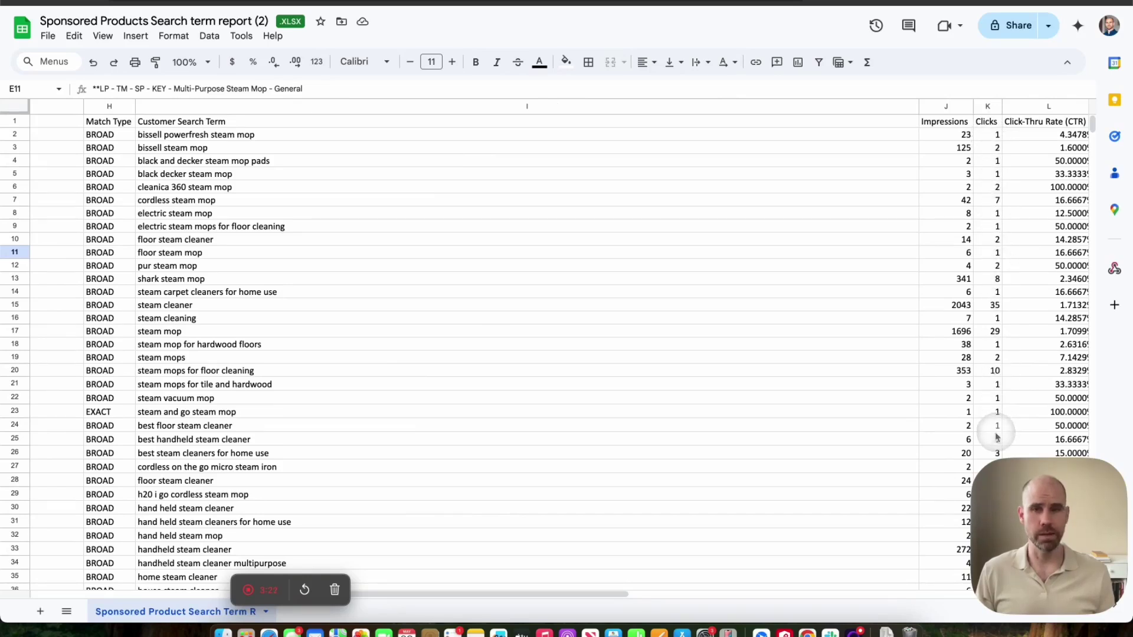
{"action": "scroll", "coordinate": [997, 233], "scroll_direction": "right", "scroll_amount": 5}
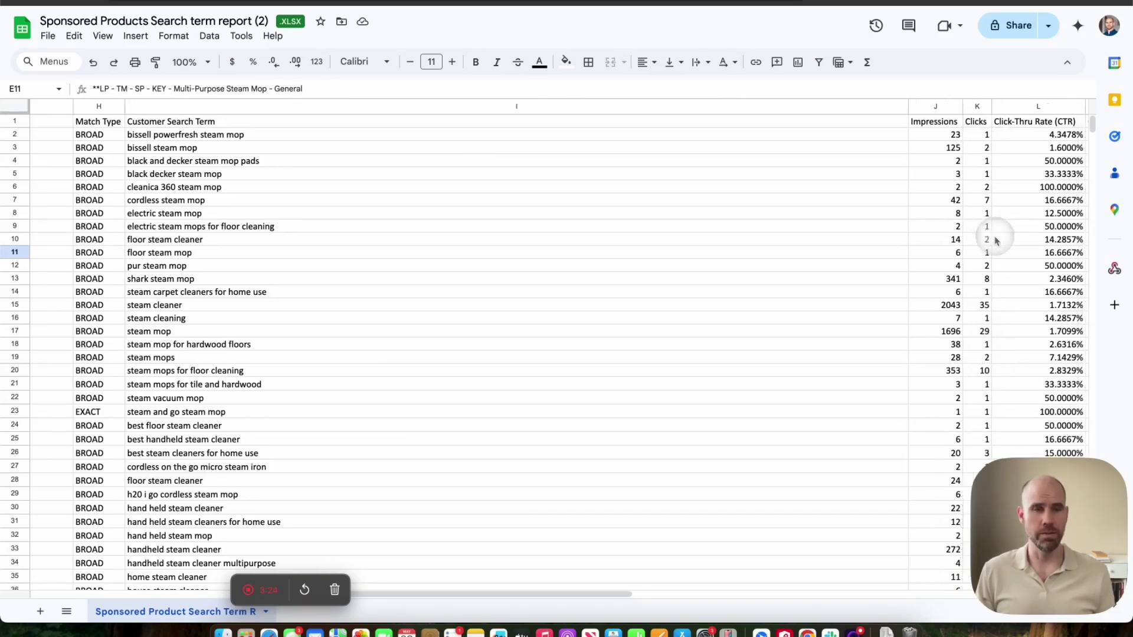
{"action": "scroll", "coordinate": [997, 239], "scroll_direction": "right", "scroll_amount": 3}
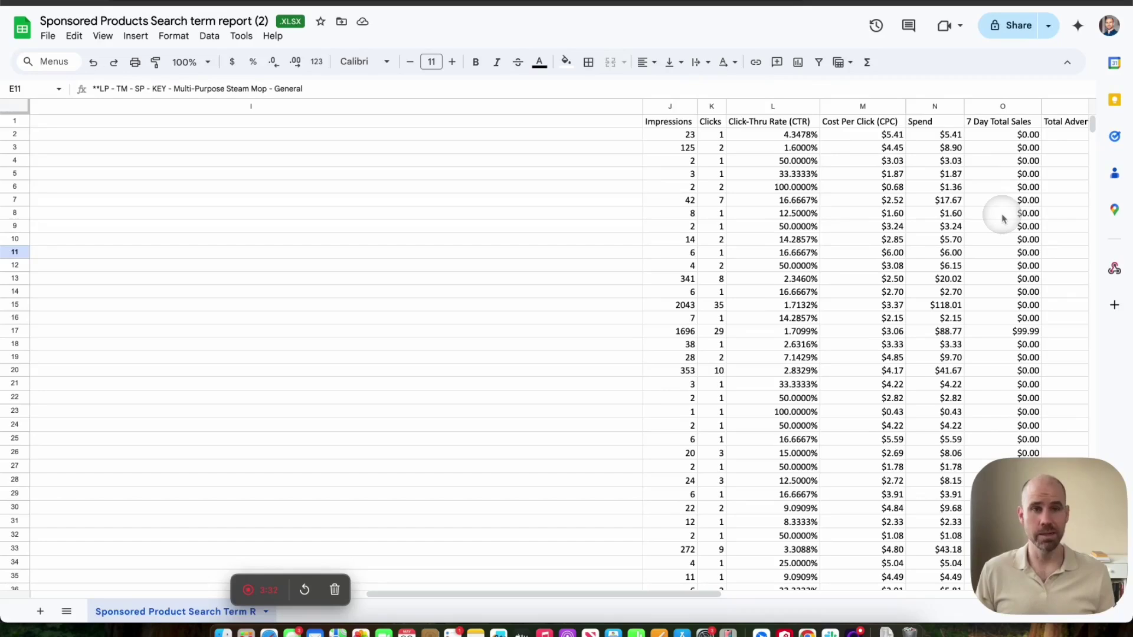
- Review the customer search terms against their targeting and match types down the rows of the report
{"action": "scroll", "coordinate": [1003, 217], "scroll_direction": "left", "scroll_amount": 10}
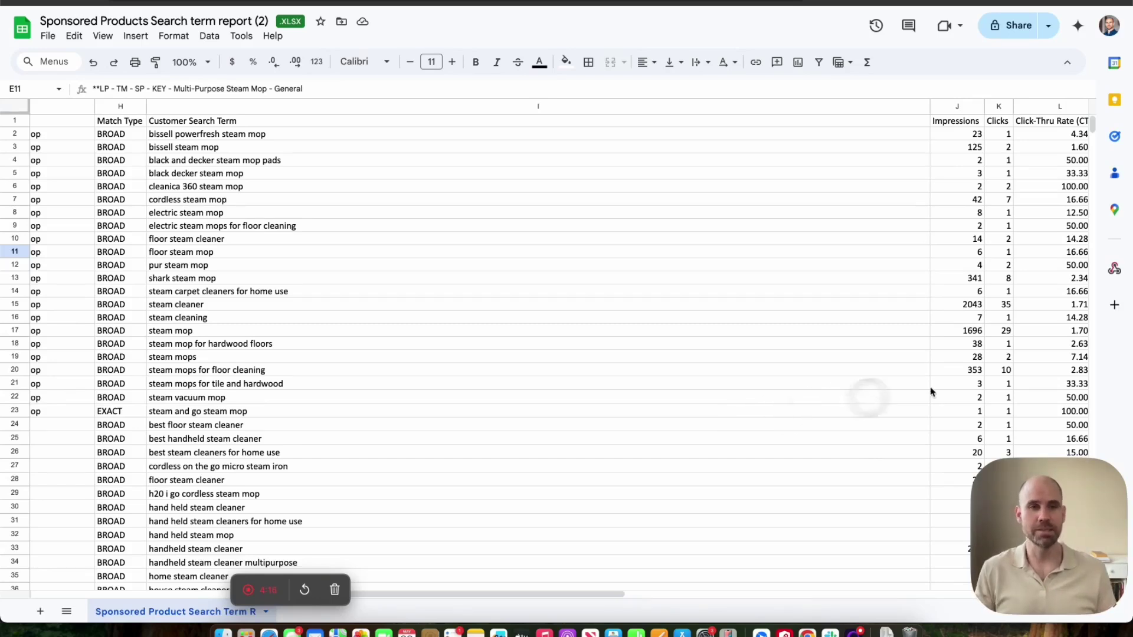
{"action": "scroll", "coordinate": [927, 383], "scroll_direction": "right", "scroll_amount": 2}
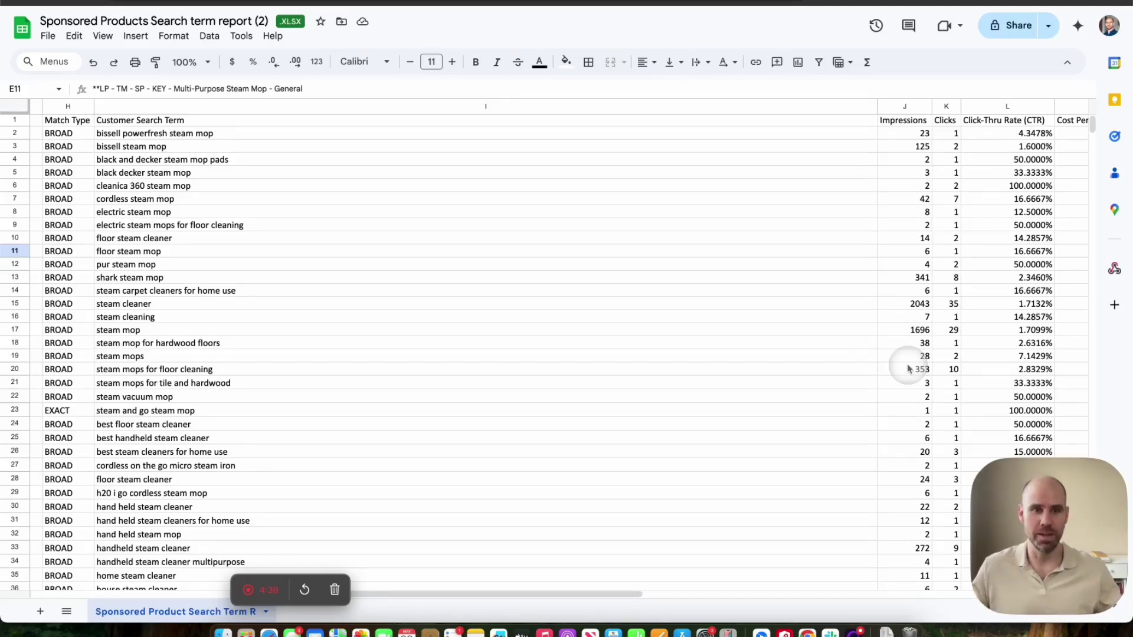
{"action": "scroll", "coordinate": [617, 343], "scroll_direction": "left", "scroll_amount": 5}
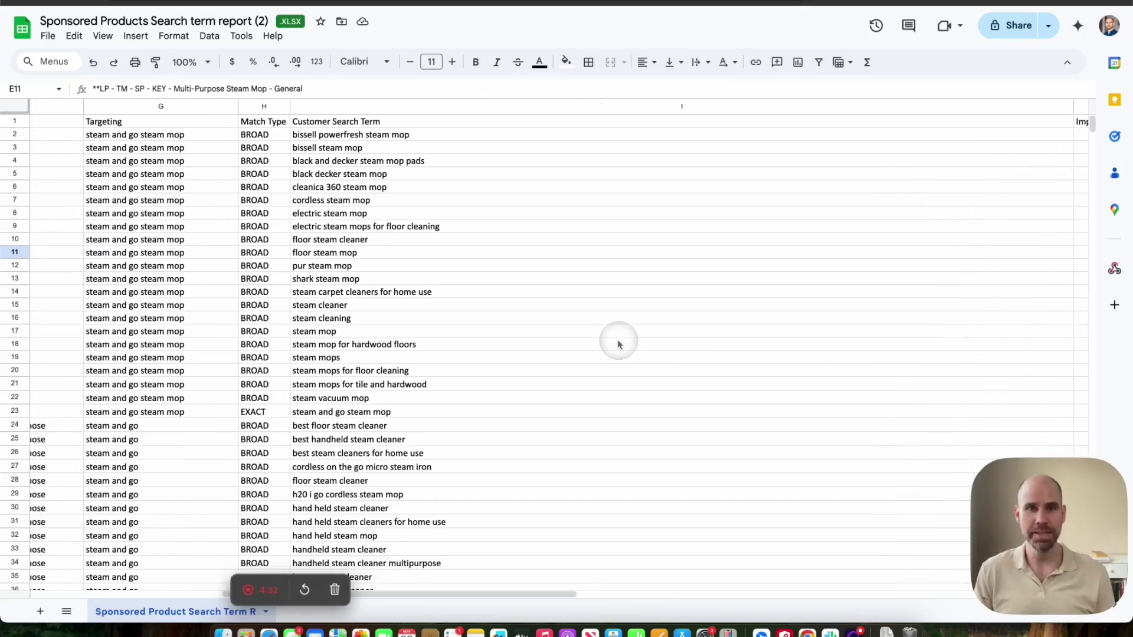
{"action": "scroll", "coordinate": [618, 344], "scroll_direction": "left", "scroll_amount": 3}
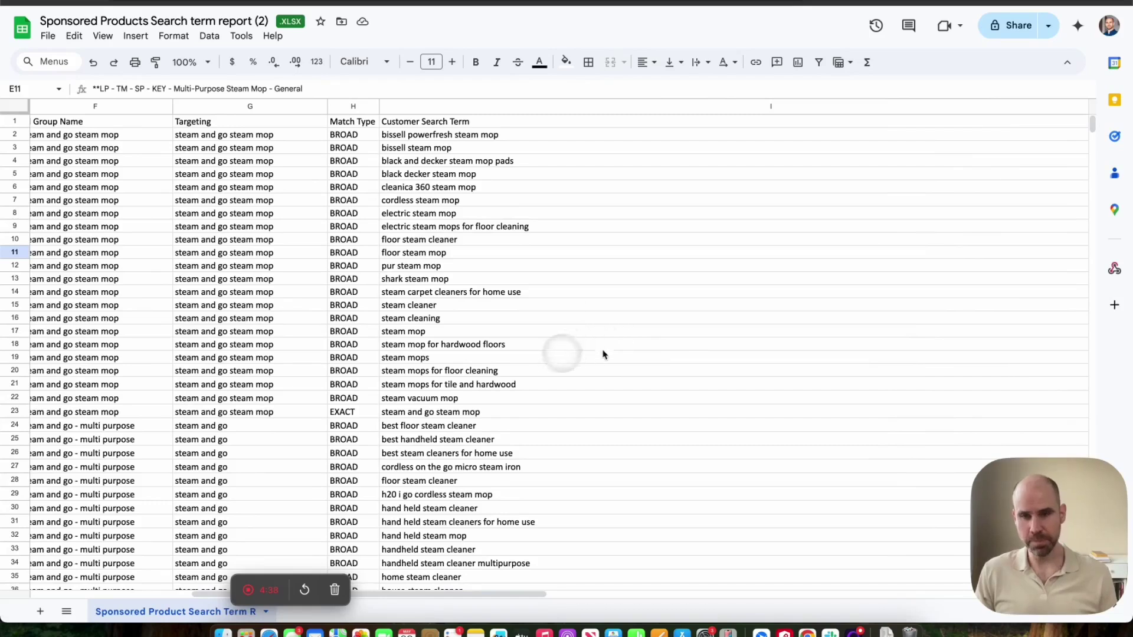
{"action": "scroll", "coordinate": [586, 305], "scroll_direction": "down", "scroll_amount": 5}
{"action": "scroll", "coordinate": [587, 306], "scroll_direction": "down", "scroll_amount": 5}
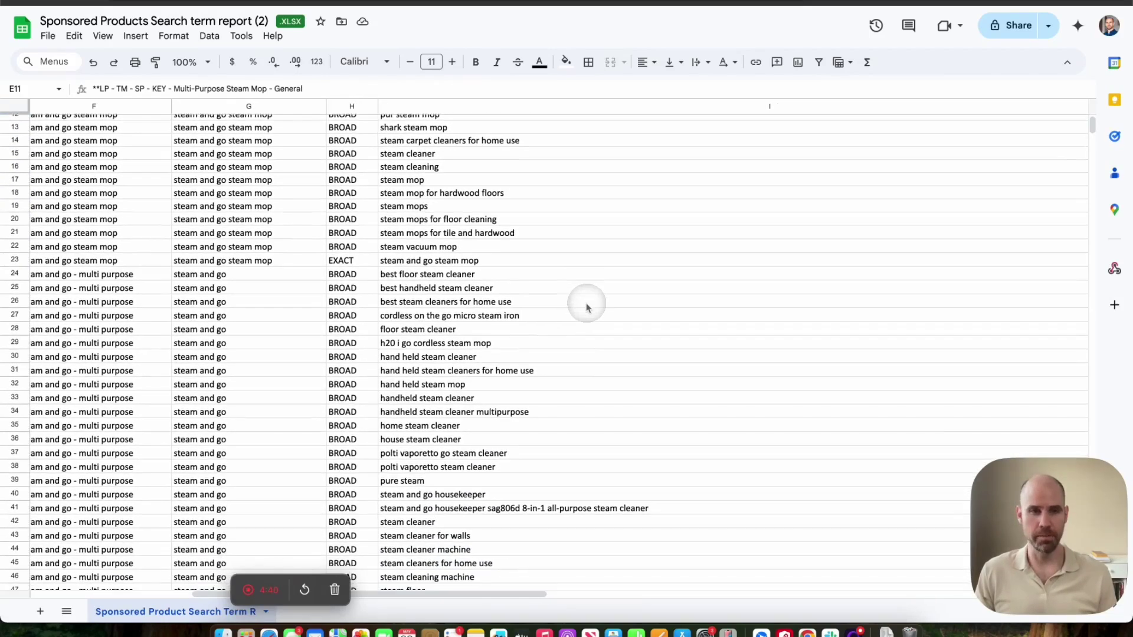
{"action": "scroll", "coordinate": [588, 307], "scroll_direction": "down", "scroll_amount": 1}
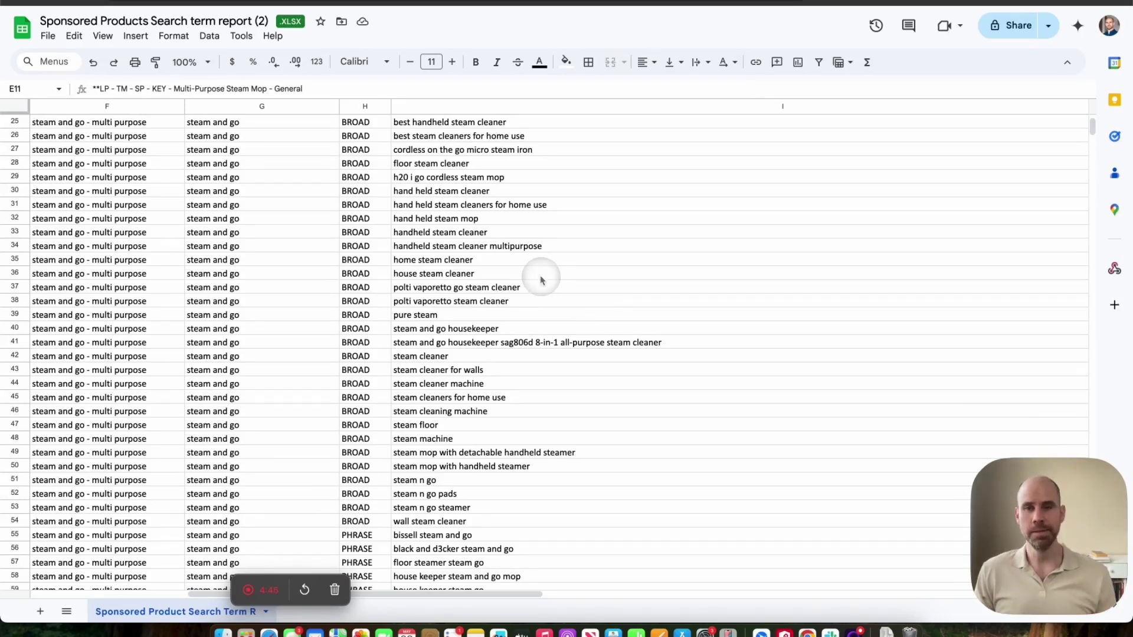
{"action": "scroll", "coordinate": [541, 278], "scroll_direction": "up", "scroll_amount": 2}
{"action": "scroll", "coordinate": [542, 278], "scroll_direction": "up", "scroll_amount": 5}
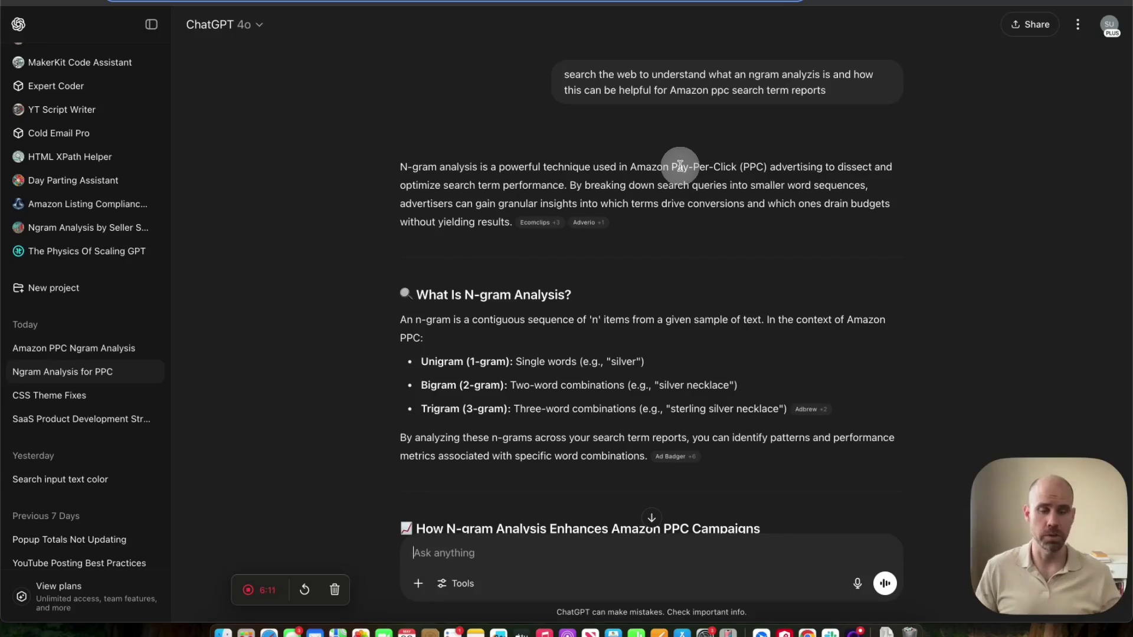
- In ChatGPT, read the answer's introduction and its definitions of n-gram analysis, unigrams, bigrams and trigrams
{"action": "scroll", "coordinate": [679, 158], "scroll_direction": "down", "scroll_amount": 1}
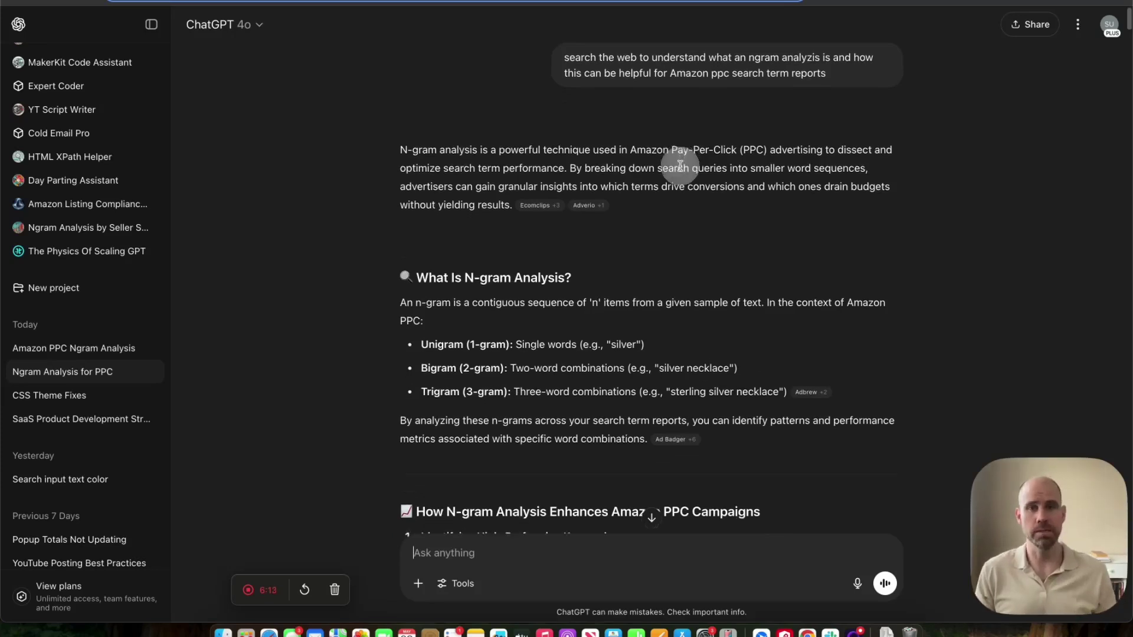
{"action": "scroll", "coordinate": [617, 118], "scroll_direction": "up", "scroll_amount": 1}
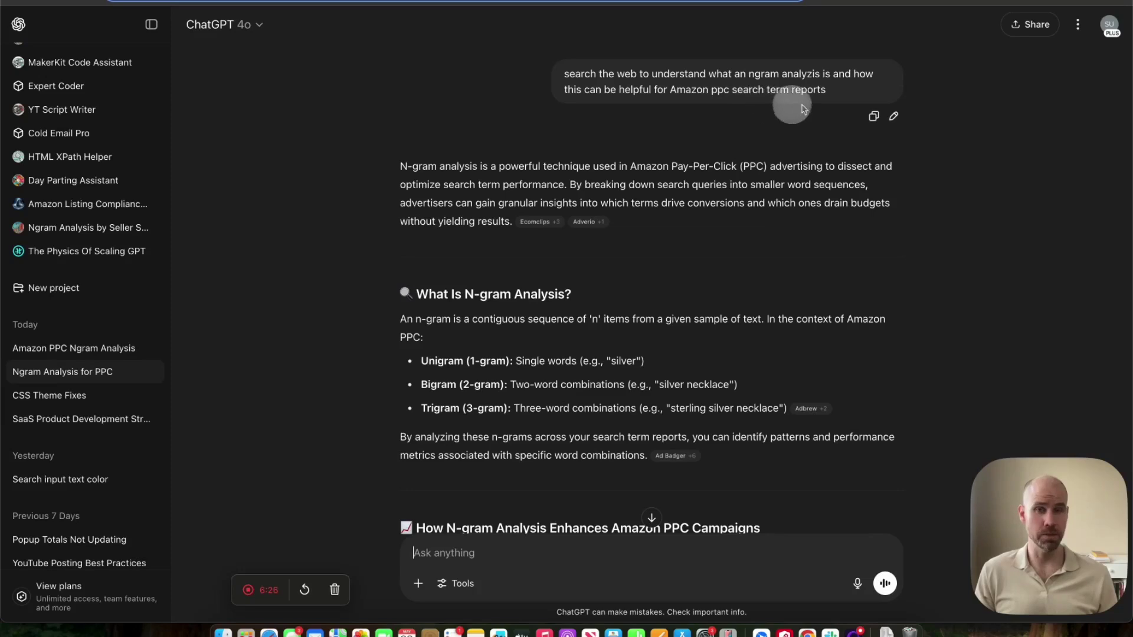
{"action": "scroll", "coordinate": [575, 192], "scroll_direction": "down", "scroll_amount": 1}
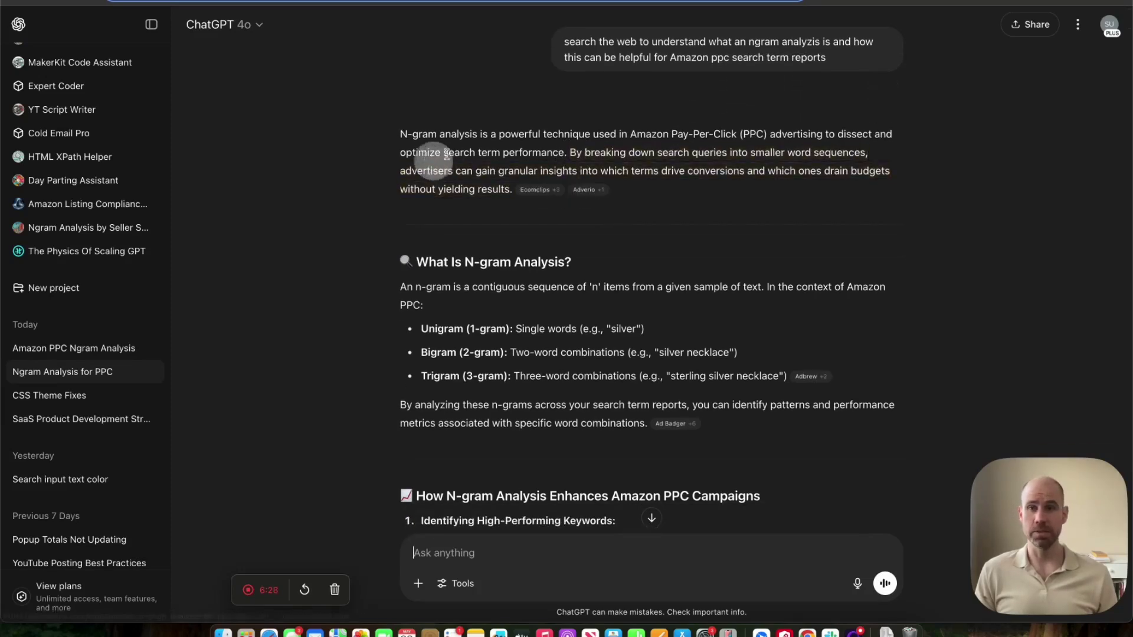
{"action": "scroll", "coordinate": [626, 155], "scroll_direction": "down", "scroll_amount": 2}
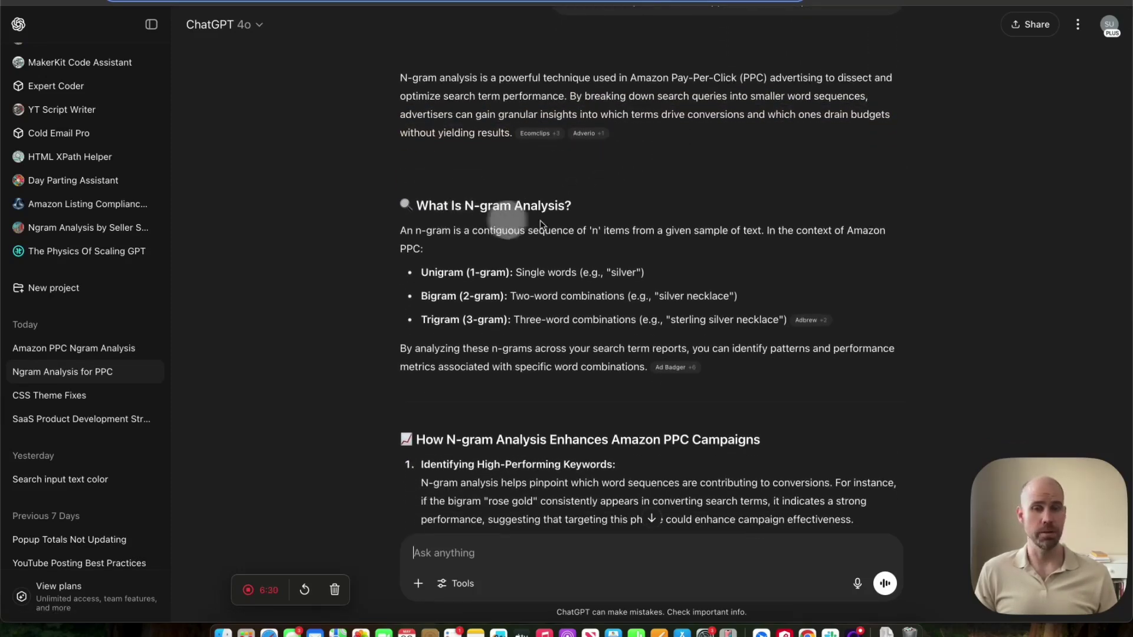
{"action": "scroll", "coordinate": [508, 259], "scroll_direction": "down", "scroll_amount": 1}
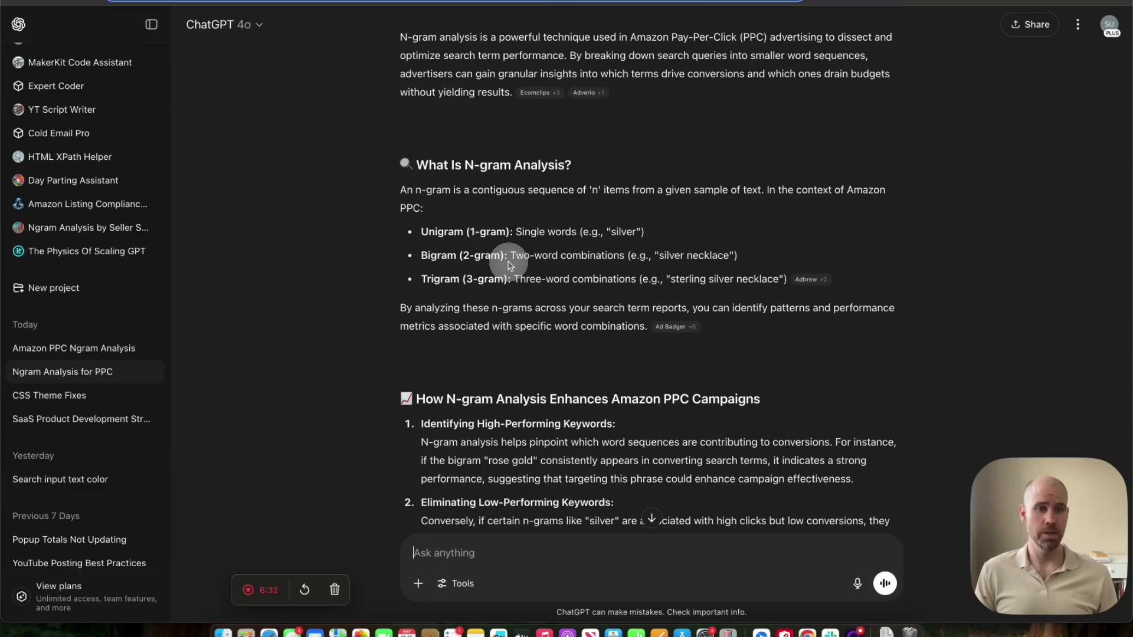
{"action": "scroll", "coordinate": [510, 266], "scroll_direction": "down", "scroll_amount": 1}
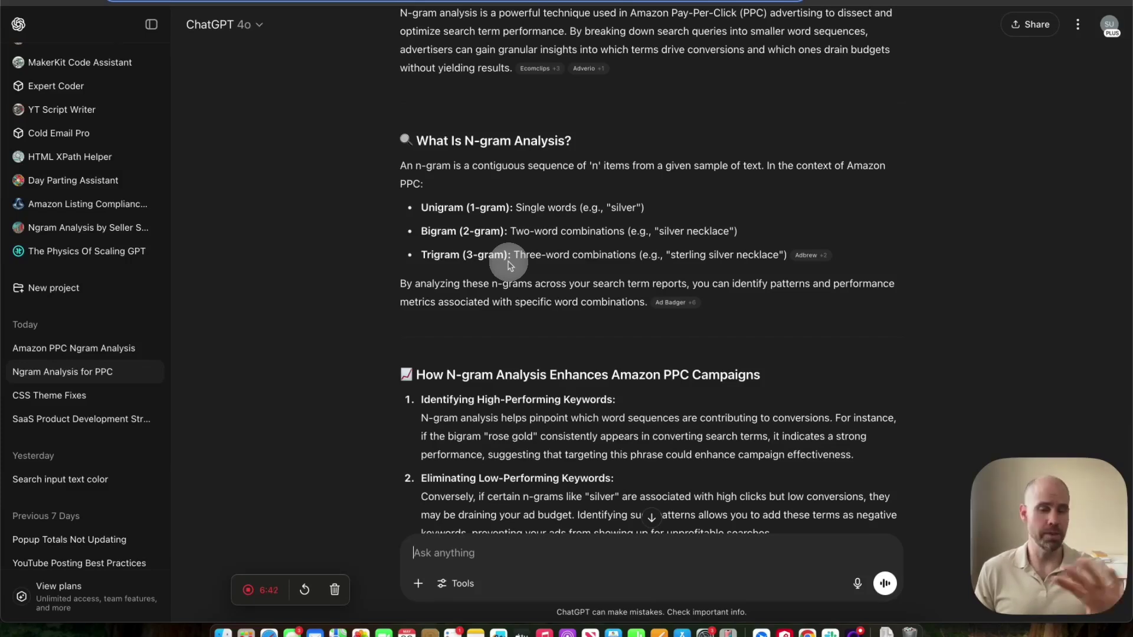
{"action": "scroll", "coordinate": [510, 266], "scroll_direction": "down", "scroll_amount": 3}
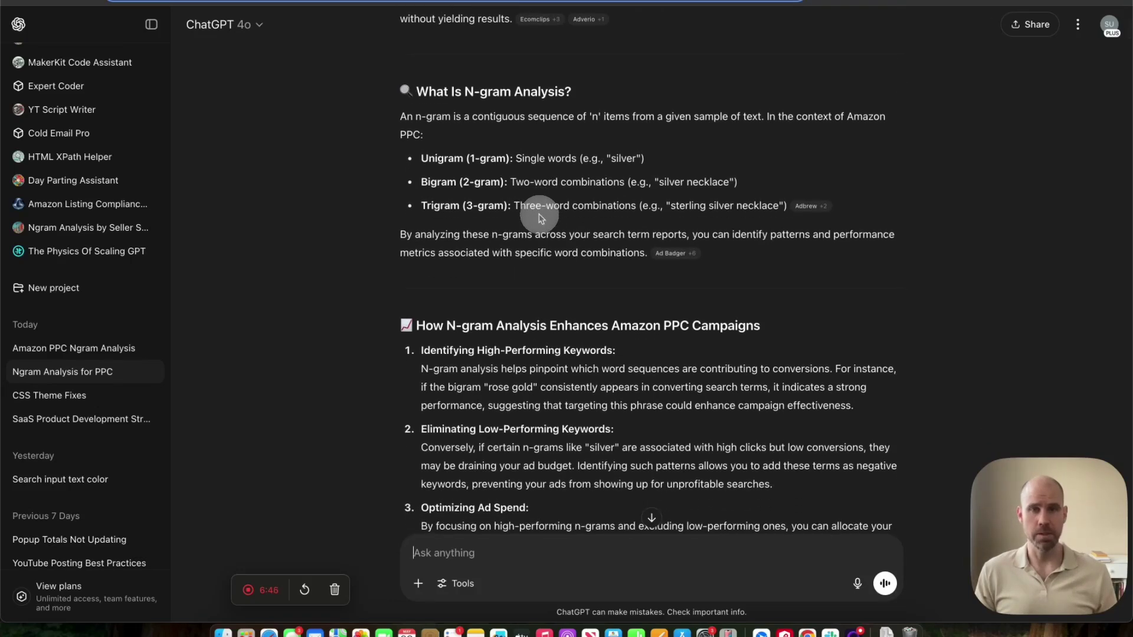
{"action": "scroll", "coordinate": [540, 216], "scroll_direction": "down", "scroll_amount": 1}
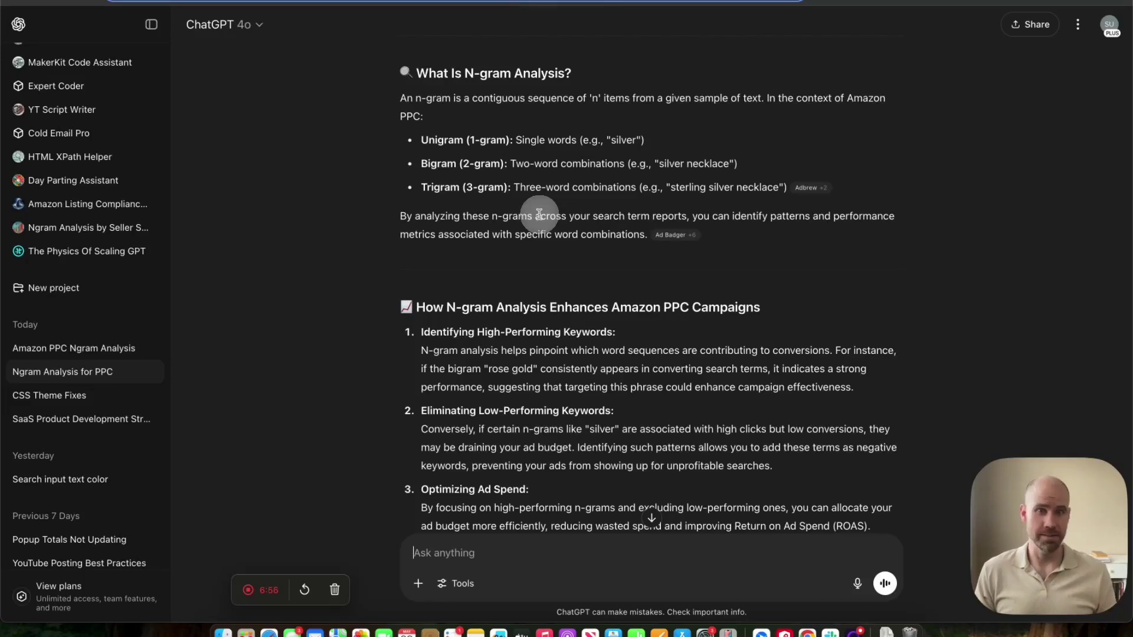
- Read the section on how n-gram analysis enhances Amazon PPC campaigns, from high-performing keywords to new keyword opportunities
{"action": "scroll", "coordinate": [539, 215], "scroll_direction": "down", "scroll_amount": 3}
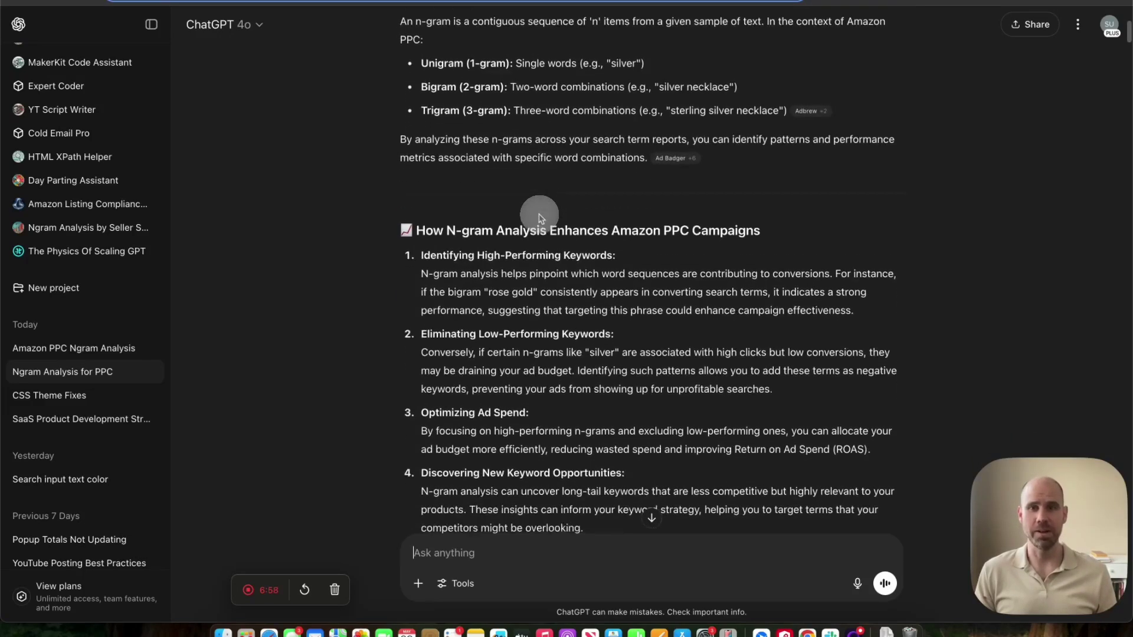
{"action": "scroll", "coordinate": [539, 215], "scroll_direction": "down", "scroll_amount": 1}
{"action": "scroll", "coordinate": [506, 217], "scroll_direction": "down", "scroll_amount": 1}
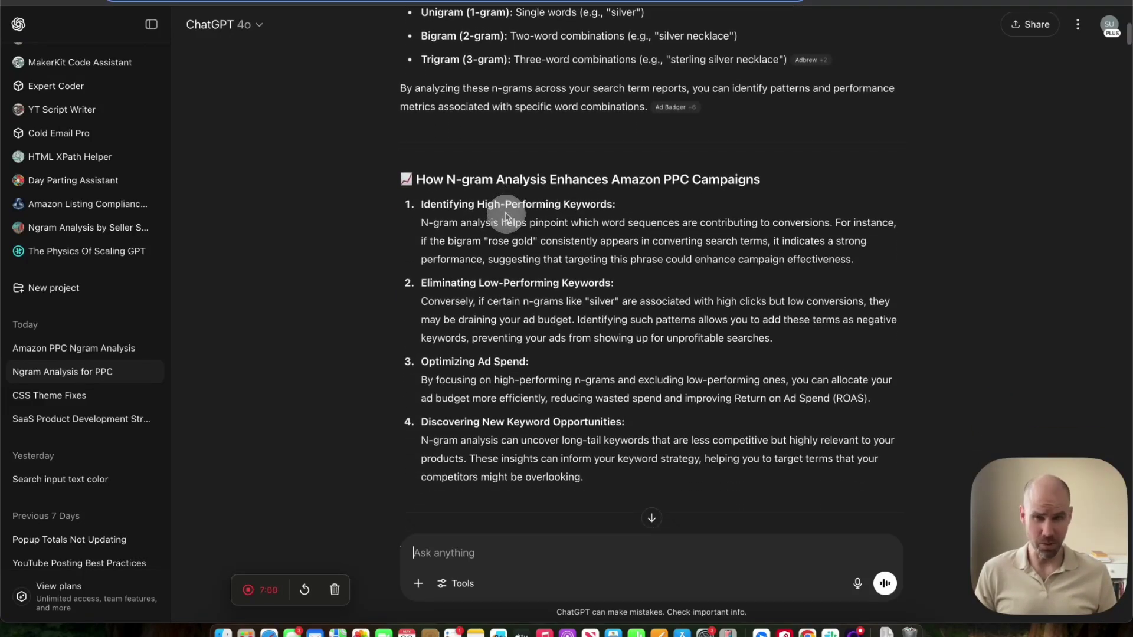
{"action": "scroll", "coordinate": [506, 217], "scroll_direction": "down", "scroll_amount": 1}
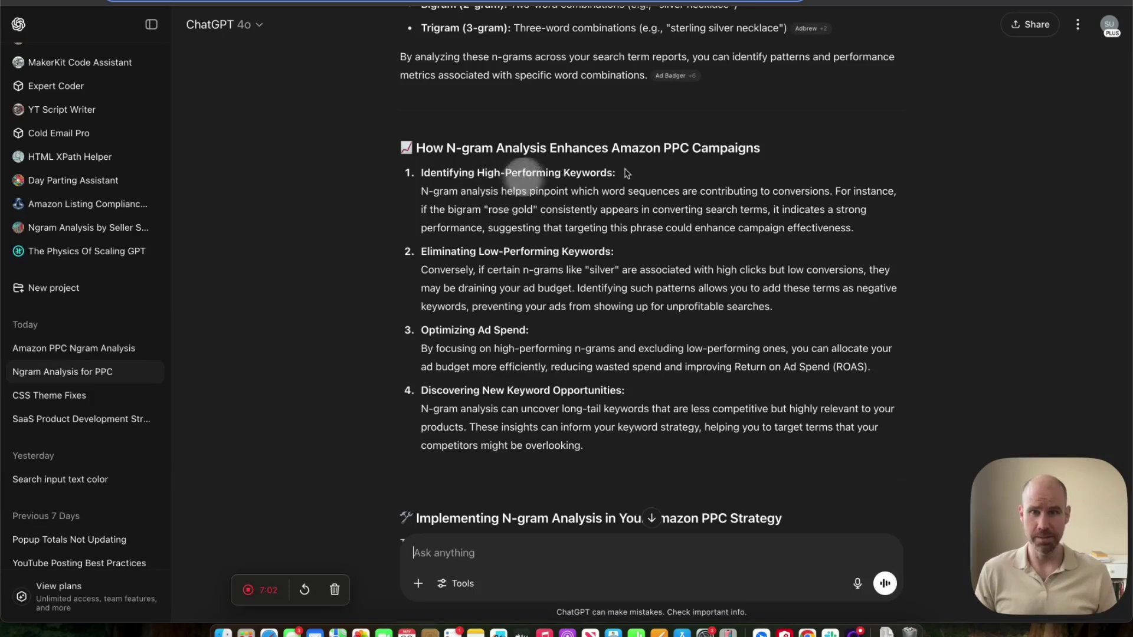
{"action": "scroll", "coordinate": [652, 171], "scroll_direction": "down", "scroll_amount": 3}
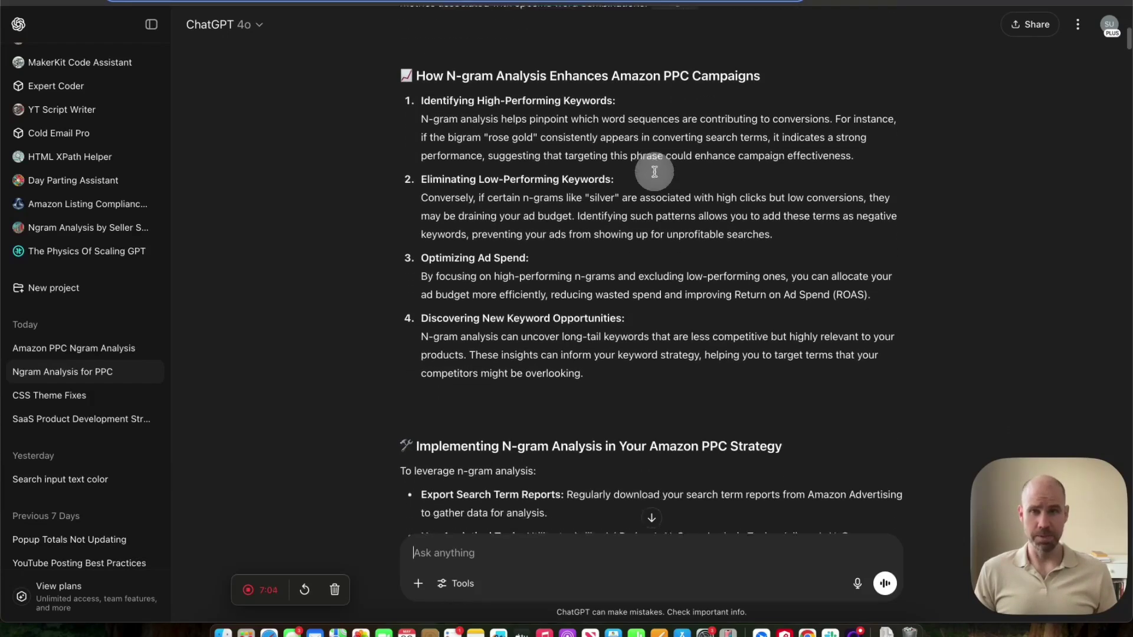
{"action": "scroll", "coordinate": [655, 172], "scroll_direction": "down", "scroll_amount": 1}
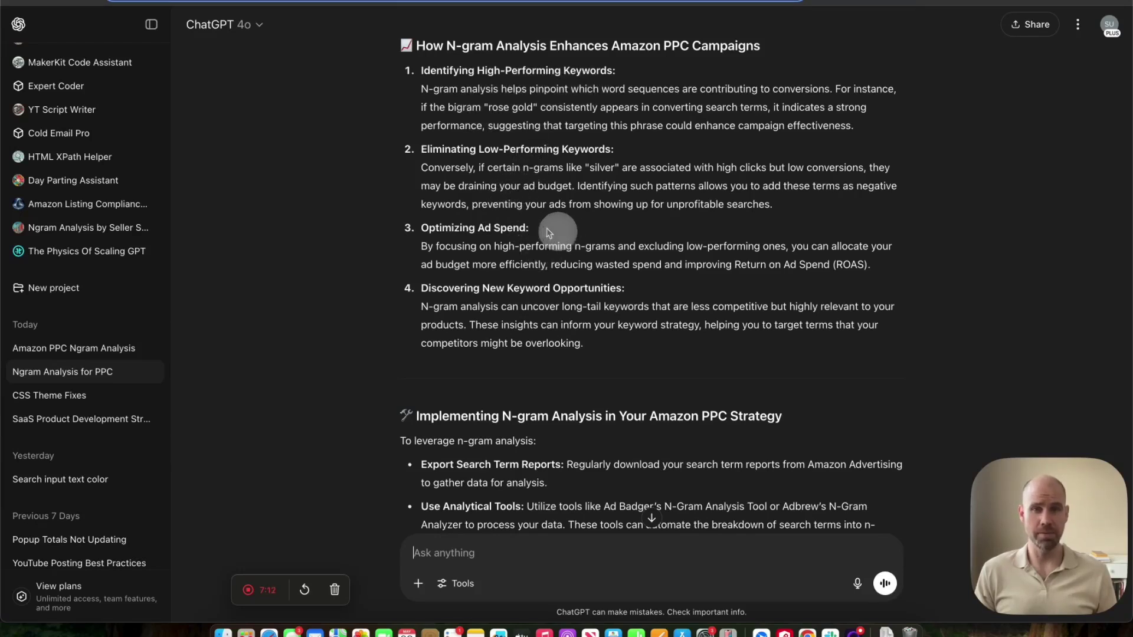
{"action": "scroll", "coordinate": [569, 239], "scroll_direction": "down", "scroll_amount": 1}
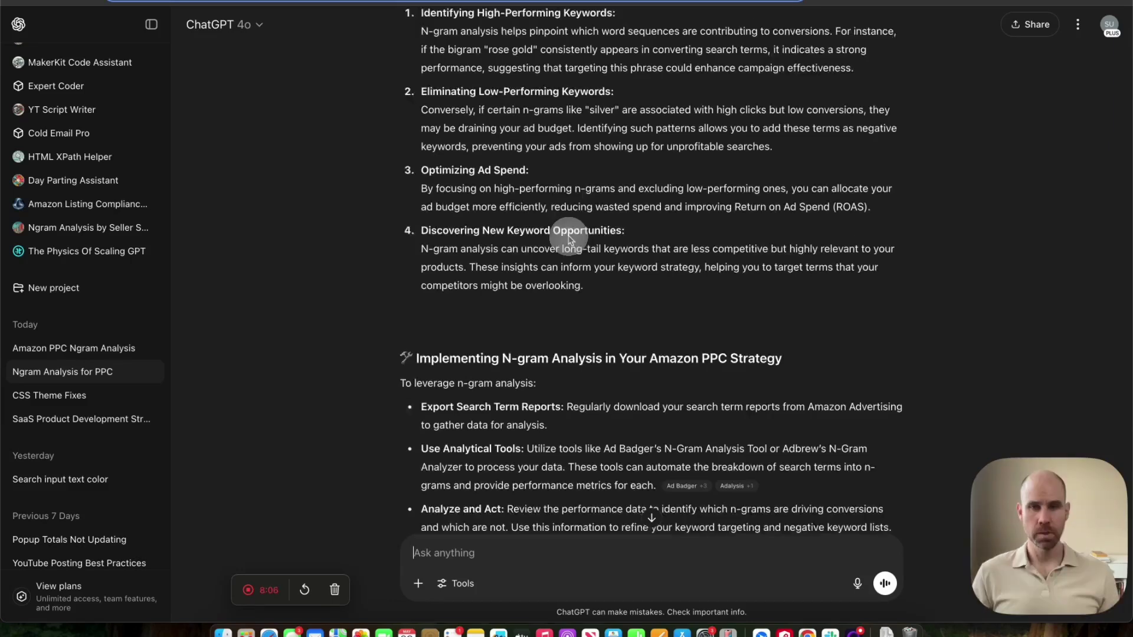
- Read the sections on implementing n-gram analysis in an Amazon PPC strategy and on its best practices
{"action": "scroll", "coordinate": [570, 237], "scroll_direction": "down", "scroll_amount": 3}
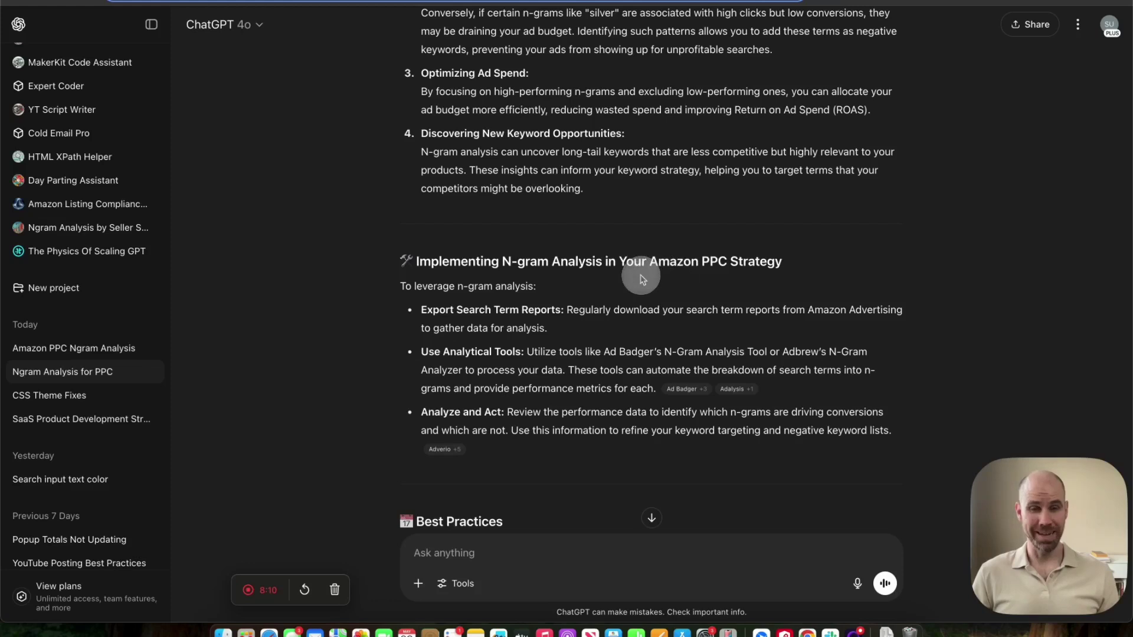
{"action": "scroll", "coordinate": [661, 295], "scroll_direction": "down", "scroll_amount": 2}
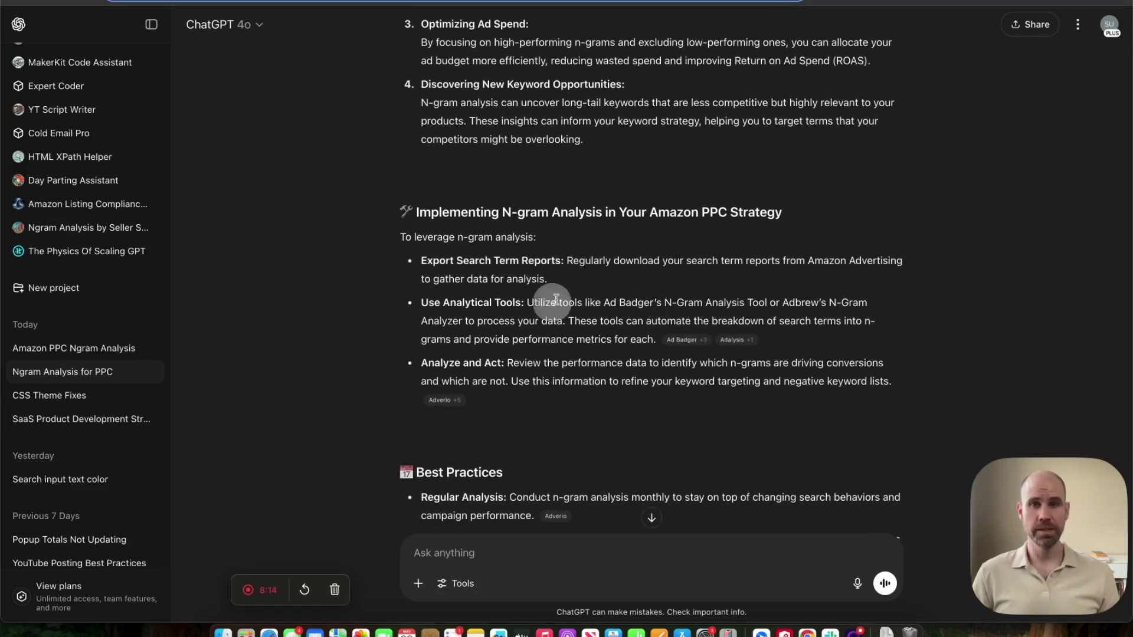
{"action": "scroll", "coordinate": [590, 301], "scroll_direction": "down", "scroll_amount": 1}
{"action": "scroll", "coordinate": [562, 324], "scroll_direction": "down", "scroll_amount": 1}
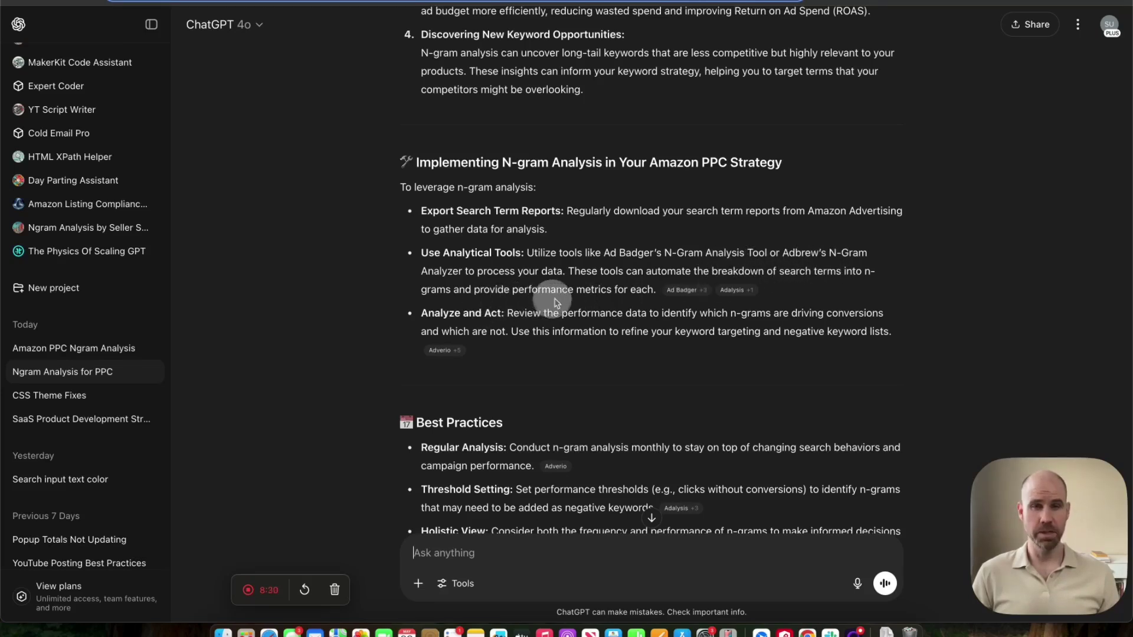
{"action": "scroll", "coordinate": [555, 295], "scroll_direction": "down", "scroll_amount": 1}
{"action": "scroll", "coordinate": [584, 274], "scroll_direction": "down", "scroll_amount": 1}
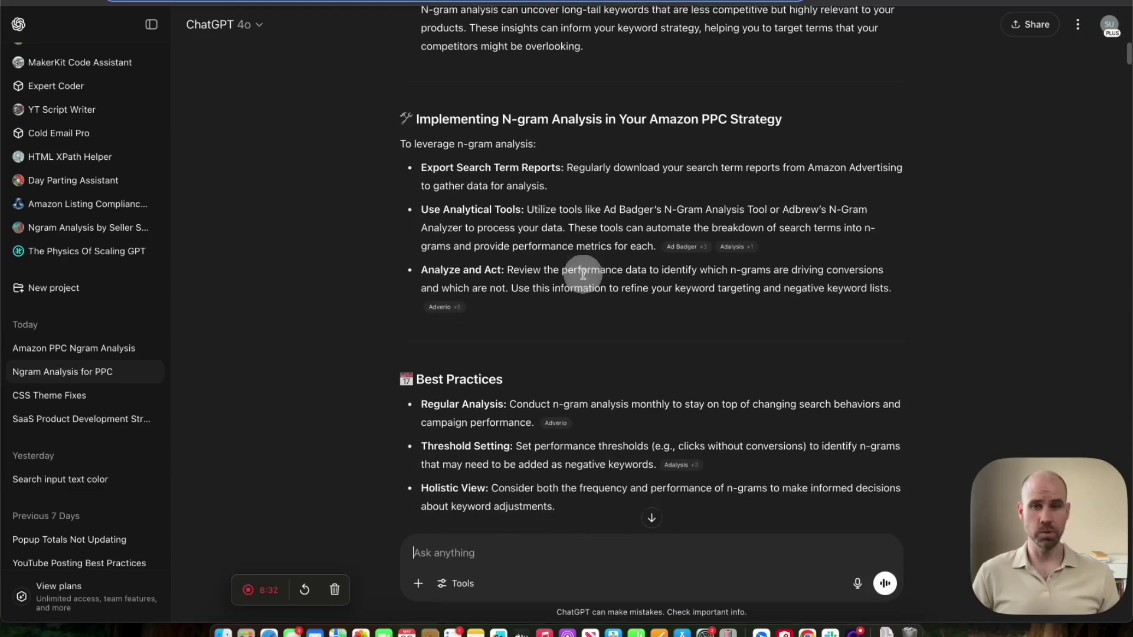
{"action": "scroll", "coordinate": [583, 274], "scroll_direction": "down", "scroll_amount": 1}
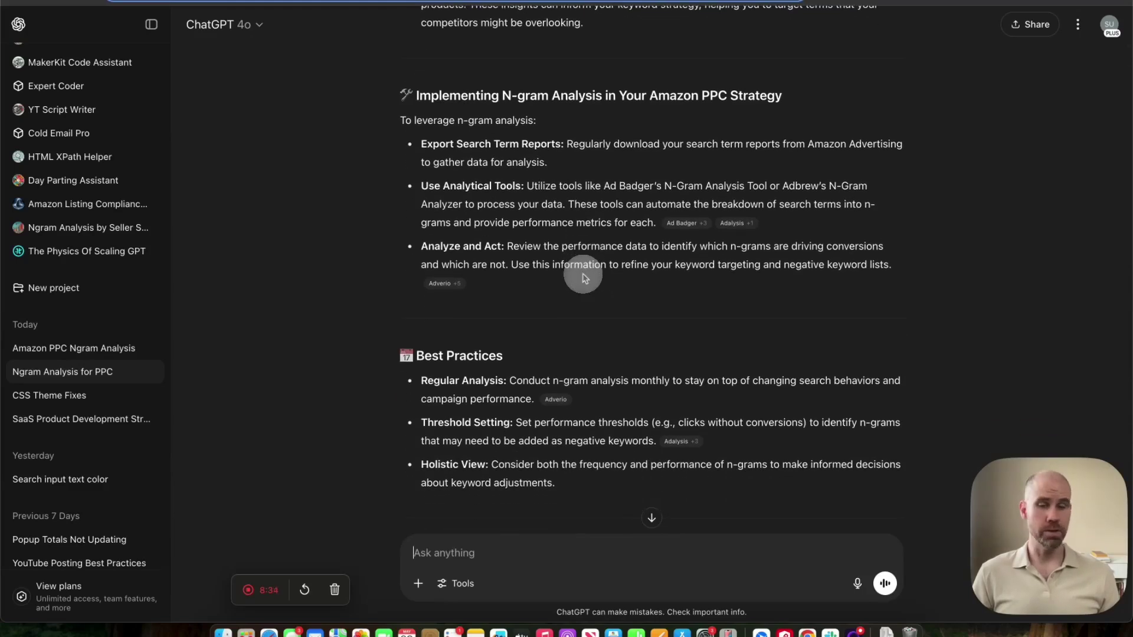
{"action": "scroll", "coordinate": [583, 277], "scroll_direction": "down", "scroll_amount": 1}
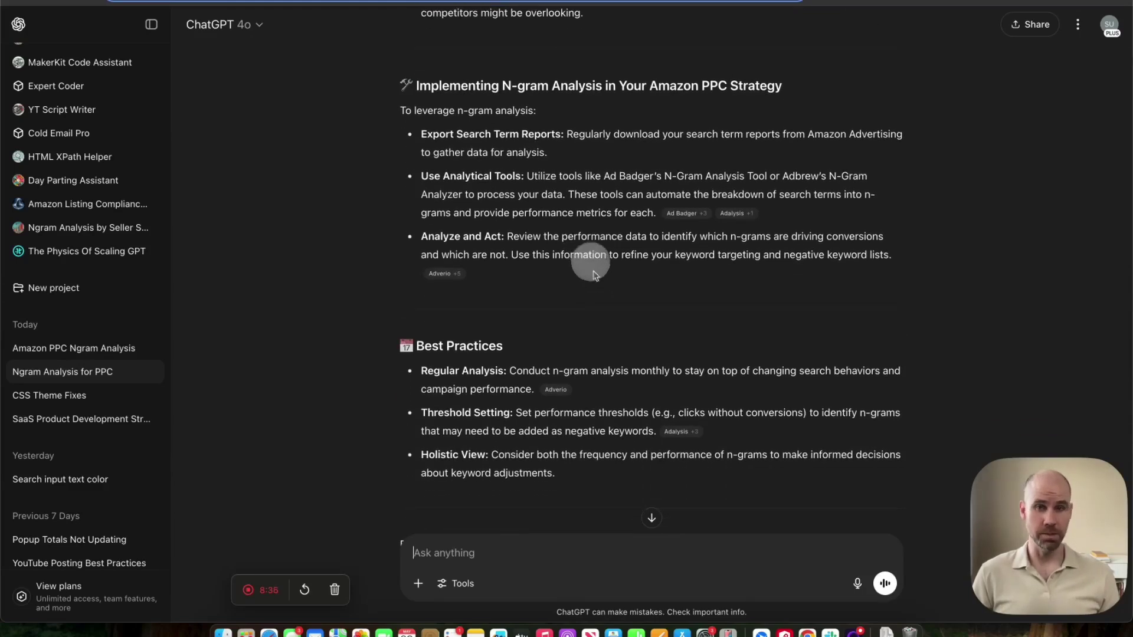
{"action": "scroll", "coordinate": [587, 276], "scroll_direction": "down", "scroll_amount": 3}
{"action": "scroll", "coordinate": [594, 275], "scroll_direction": "down", "scroll_amount": 1}
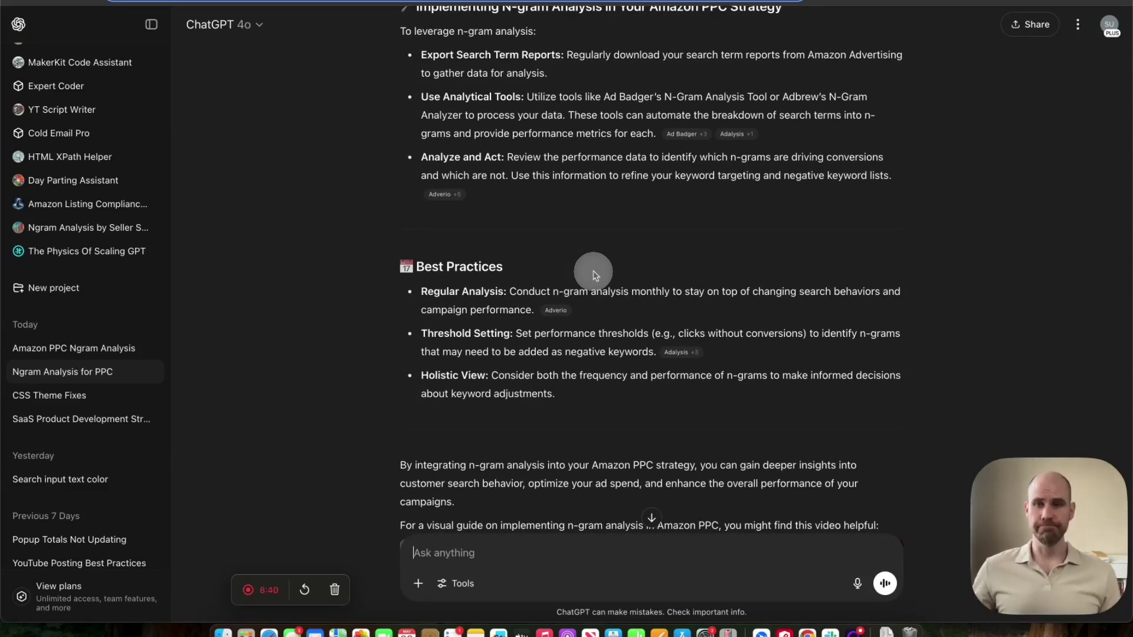
- Read the best practices for n-gram analysis and the answer's closing summary with its recommended video
{"action": "scroll", "coordinate": [593, 275], "scroll_direction": "down", "scroll_amount": 1}
{"action": "scroll", "coordinate": [471, 292], "scroll_direction": "down", "scroll_amount": 1}
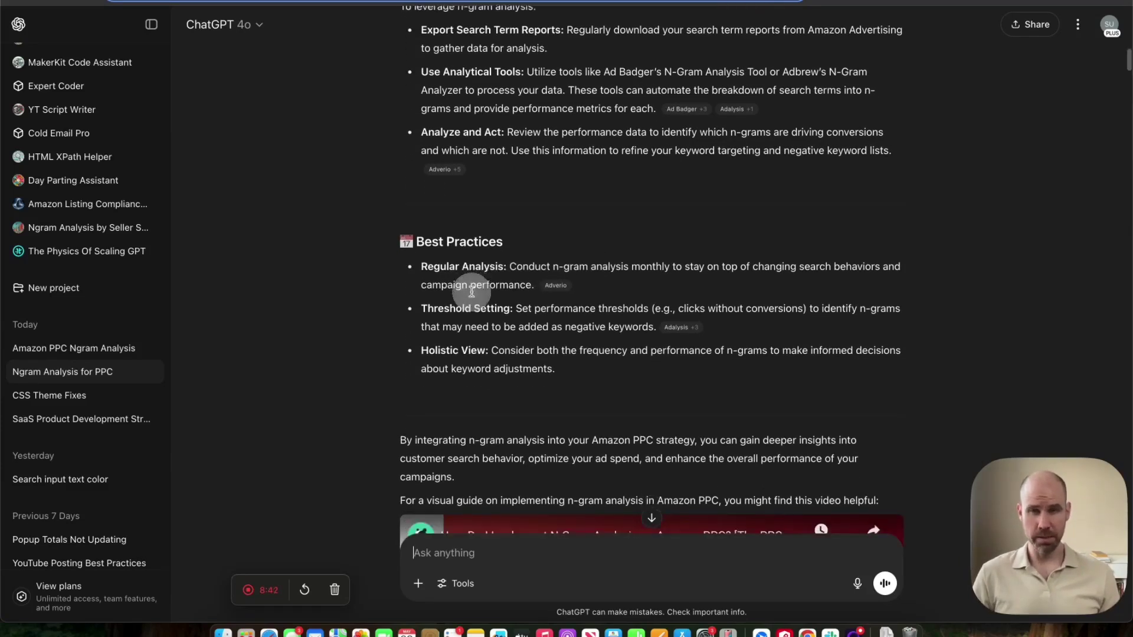
{"action": "scroll", "coordinate": [472, 291], "scroll_direction": "down", "scroll_amount": 1}
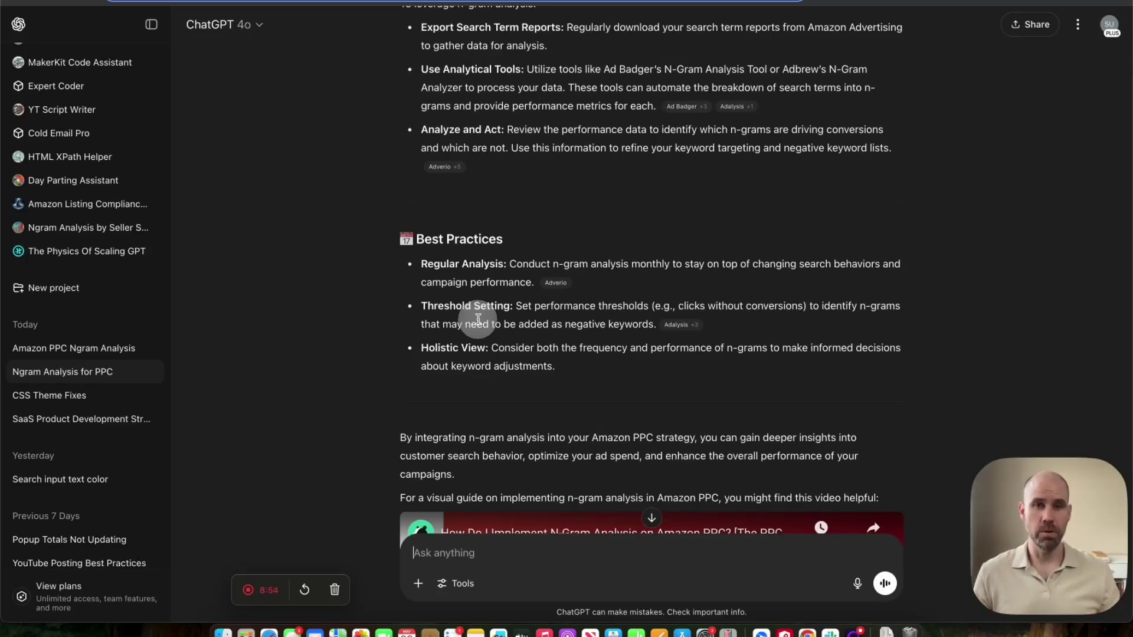
{"action": "scroll", "coordinate": [478, 319], "scroll_direction": "down", "scroll_amount": 2}
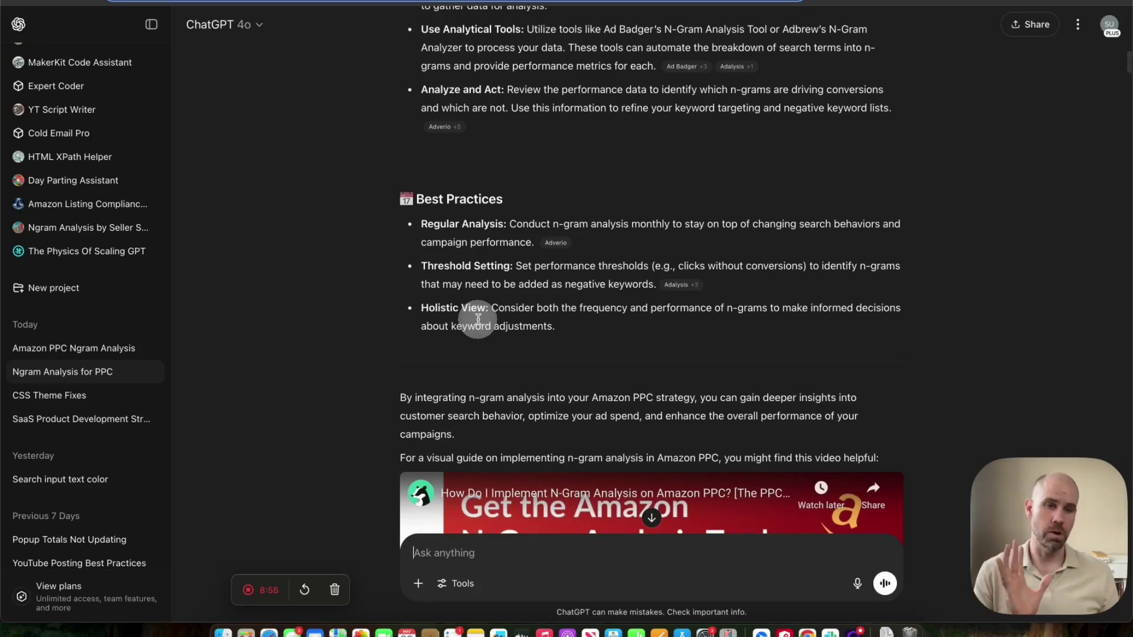
{"action": "scroll", "coordinate": [478, 319], "scroll_direction": "down", "scroll_amount": 3}
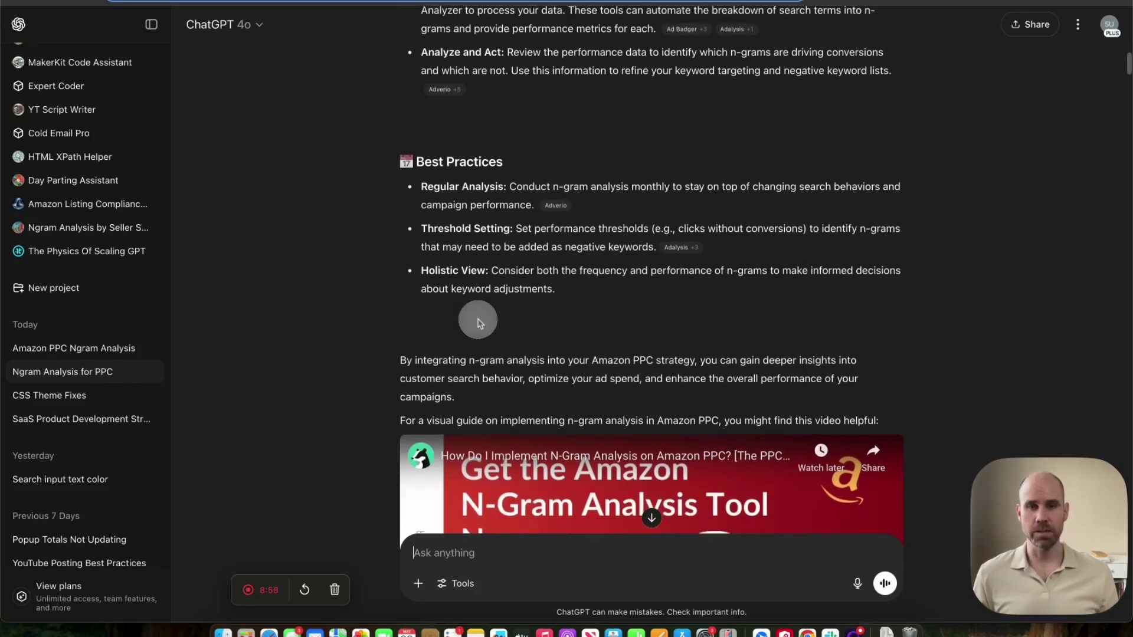
{"action": "scroll", "coordinate": [479, 322], "scroll_direction": "down", "scroll_amount": 15}
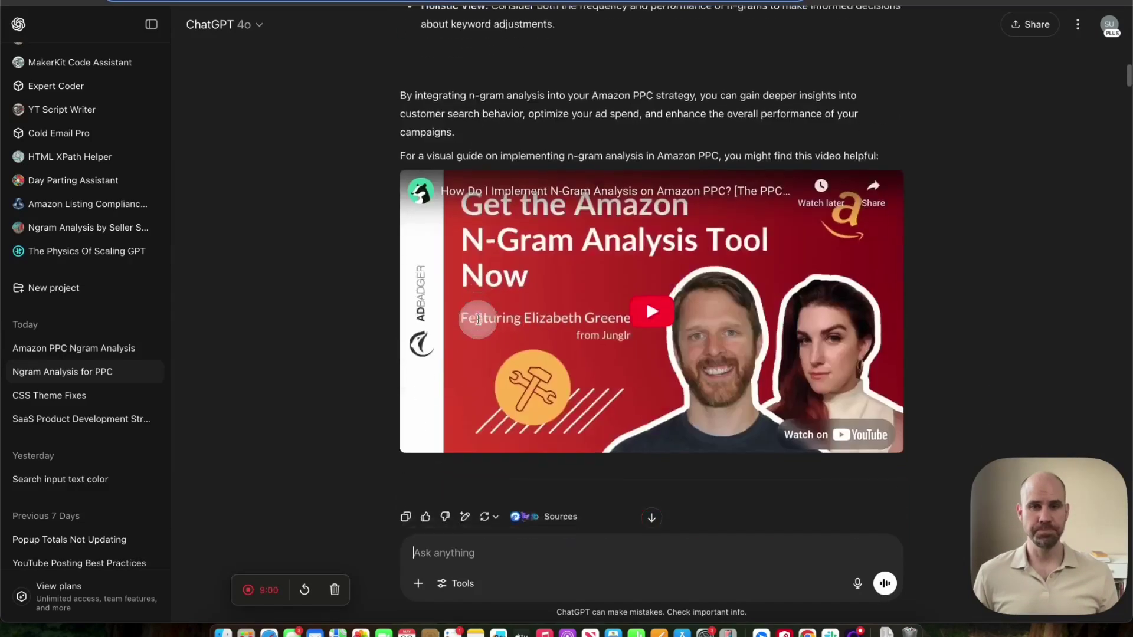
{"action": "scroll", "coordinate": [478, 321], "scroll_direction": "up", "scroll_amount": 6}
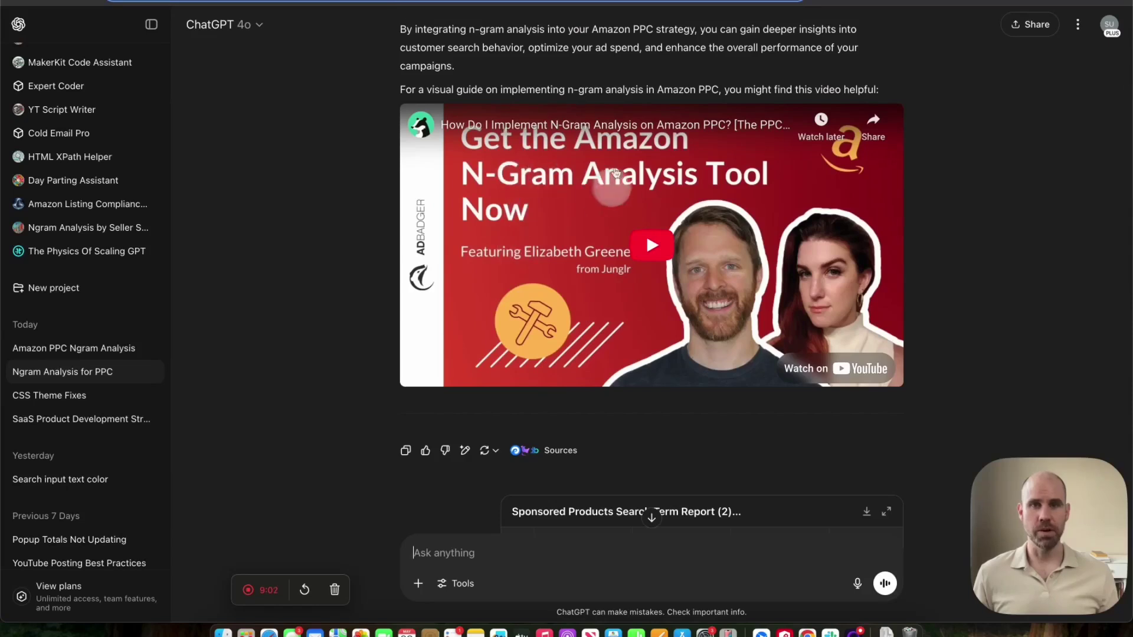
- Read the follow-up prompt with the attached search term report, asking for a simple app that exports 1- to 4-word n-grams
{"action": "scroll", "coordinate": [584, 174], "scroll_direction": "down", "scroll_amount": 2}
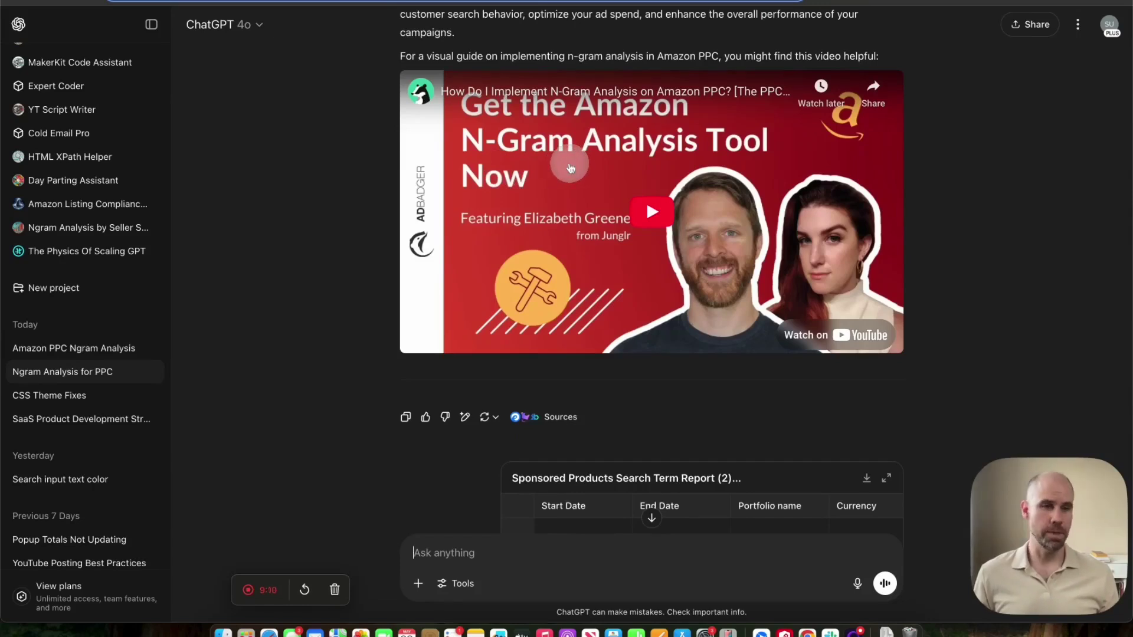
{"action": "scroll", "coordinate": [571, 169], "scroll_direction": "down", "scroll_amount": 2}
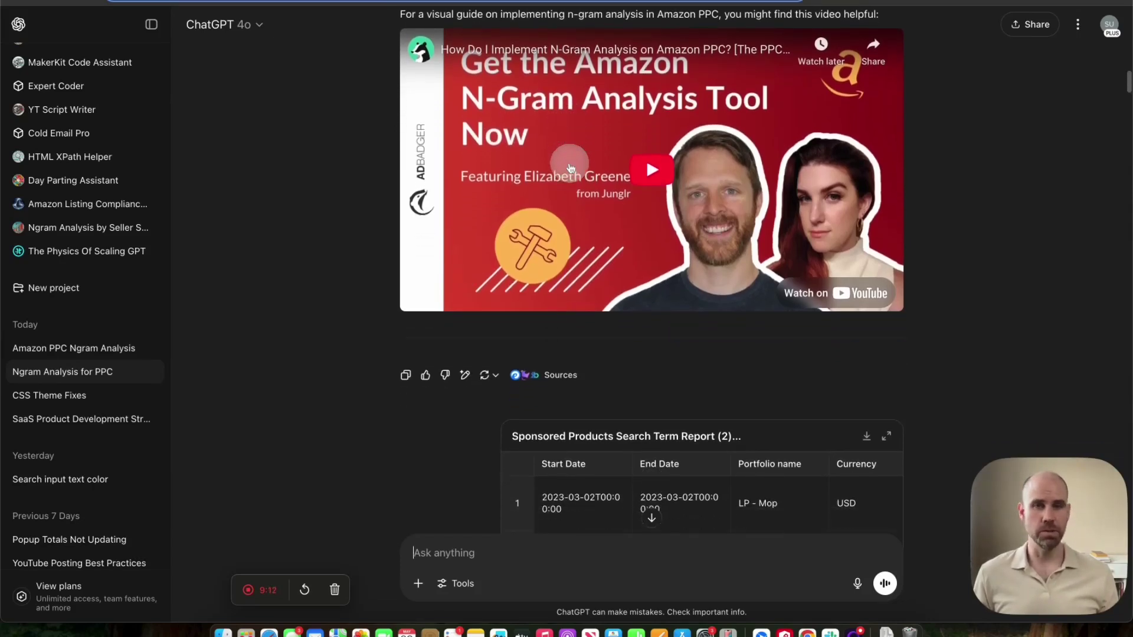
{"action": "scroll", "coordinate": [571, 168], "scroll_direction": "down", "scroll_amount": 5}
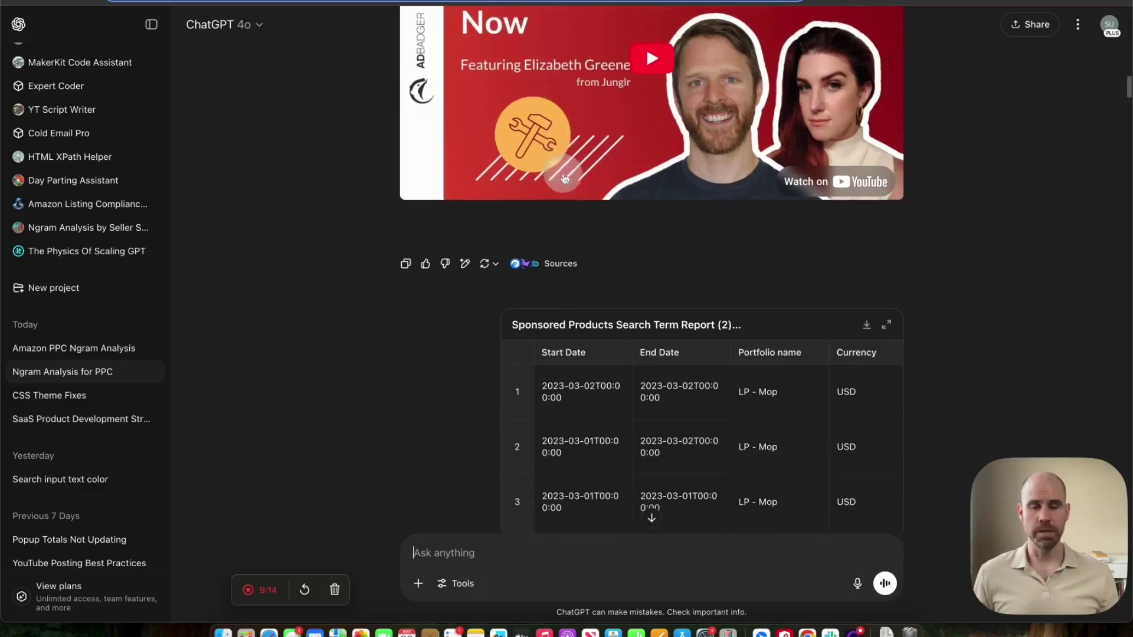
{"action": "scroll", "coordinate": [599, 230], "scroll_direction": "down", "scroll_amount": 7}
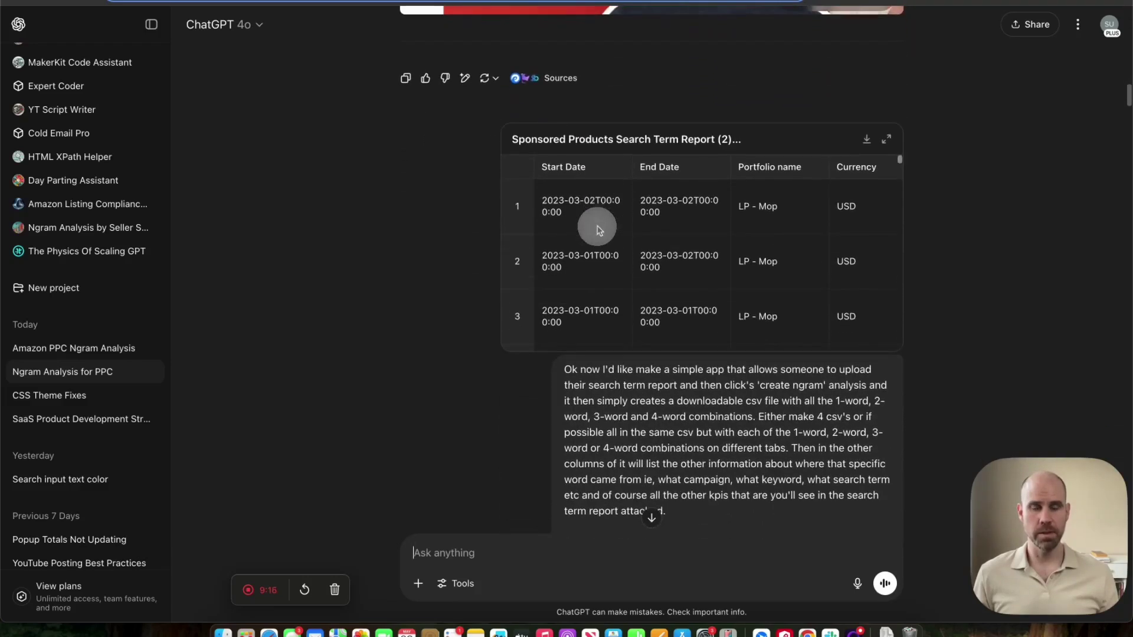
{"action": "scroll", "coordinate": [440, 274], "scroll_direction": "down", "scroll_amount": 8}
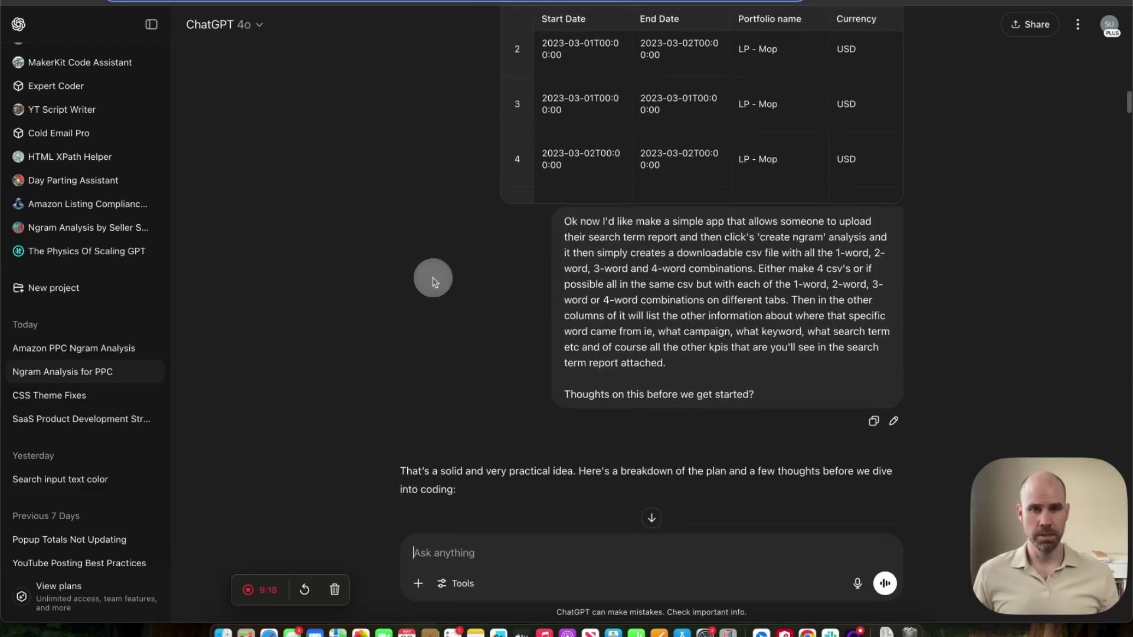
{"action": "scroll", "coordinate": [466, 278], "scroll_direction": "down", "scroll_amount": 1}
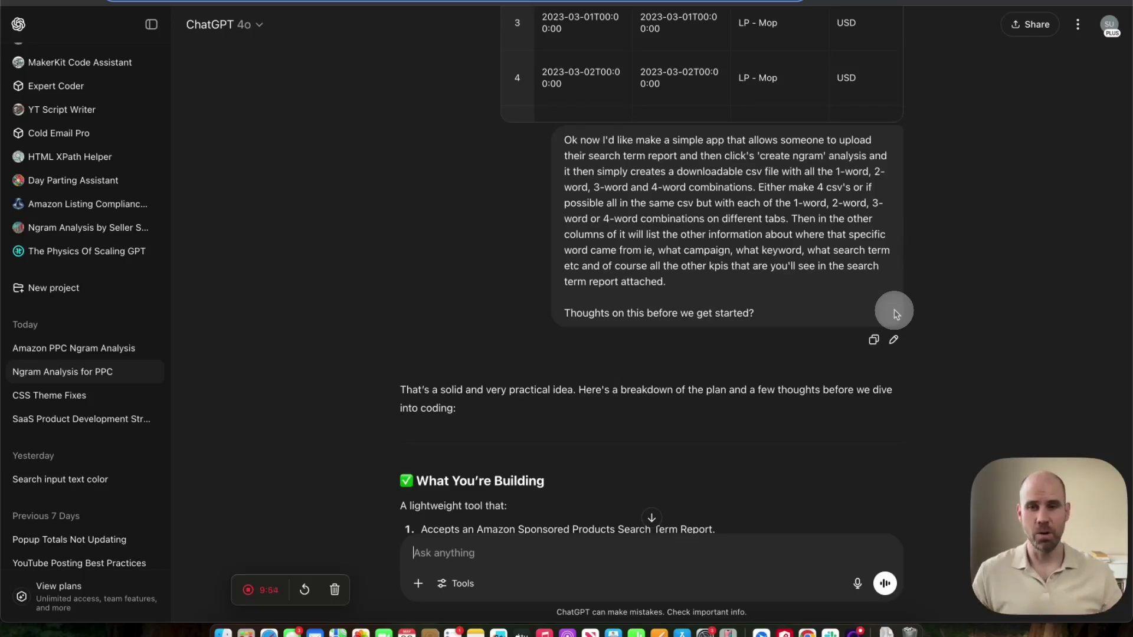
- Read the reply's introduction and the first points of "What You're Building", covering the report input and n-gram extraction
{"action": "scroll", "coordinate": [894, 313], "scroll_direction": "down", "scroll_amount": 2}
{"action": "scroll", "coordinate": [723, 380], "scroll_direction": "down", "scroll_amount": 1}
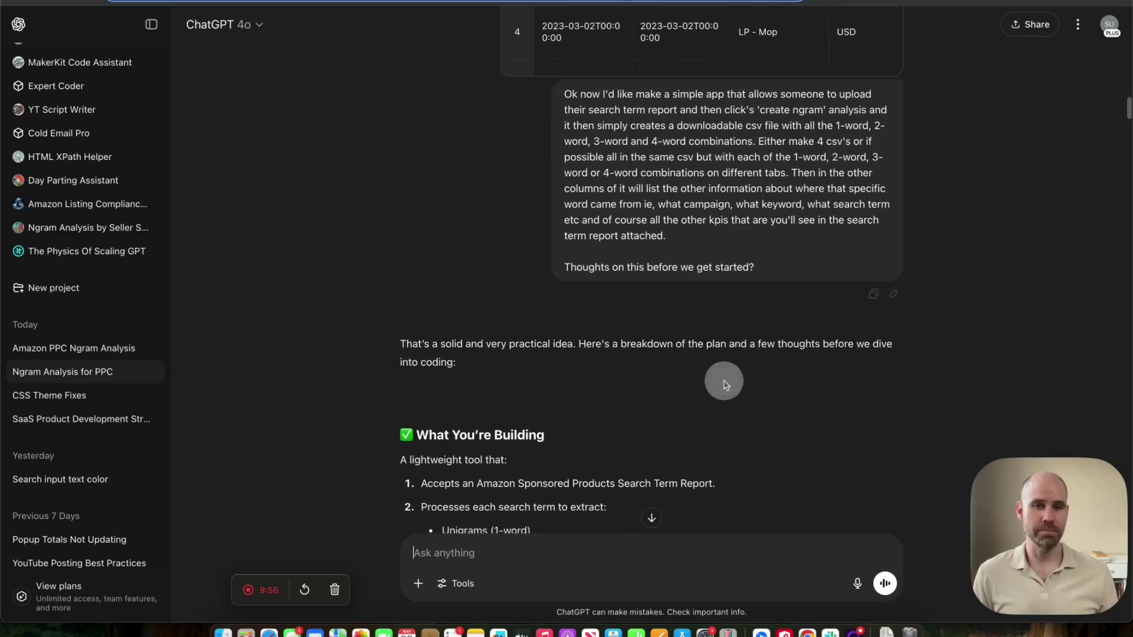
{"action": "scroll", "coordinate": [622, 386], "scroll_direction": "down", "scroll_amount": 4}
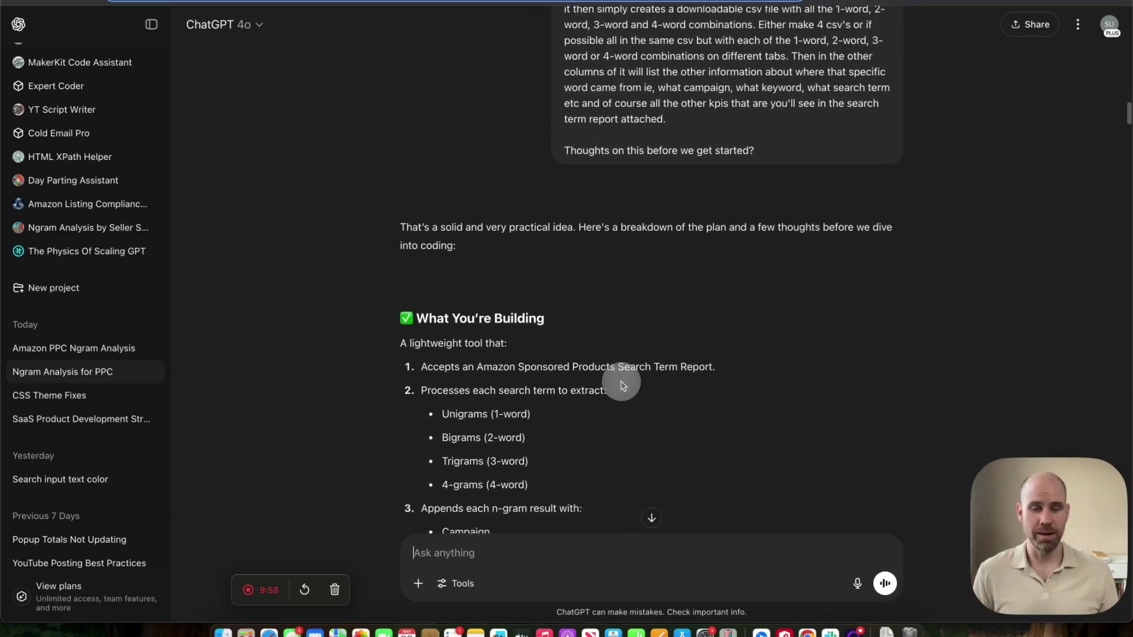
{"action": "scroll", "coordinate": [622, 386], "scroll_direction": "down", "scroll_amount": 4}
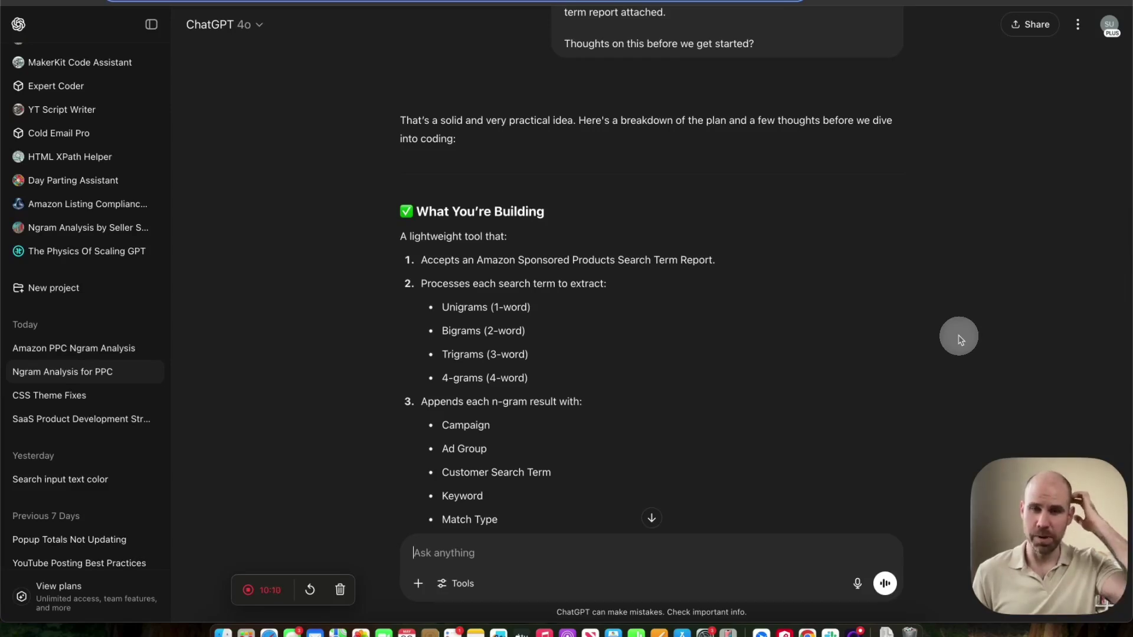
{"action": "scroll", "coordinate": [959, 339], "scroll_direction": "down", "scroll_amount": 3}
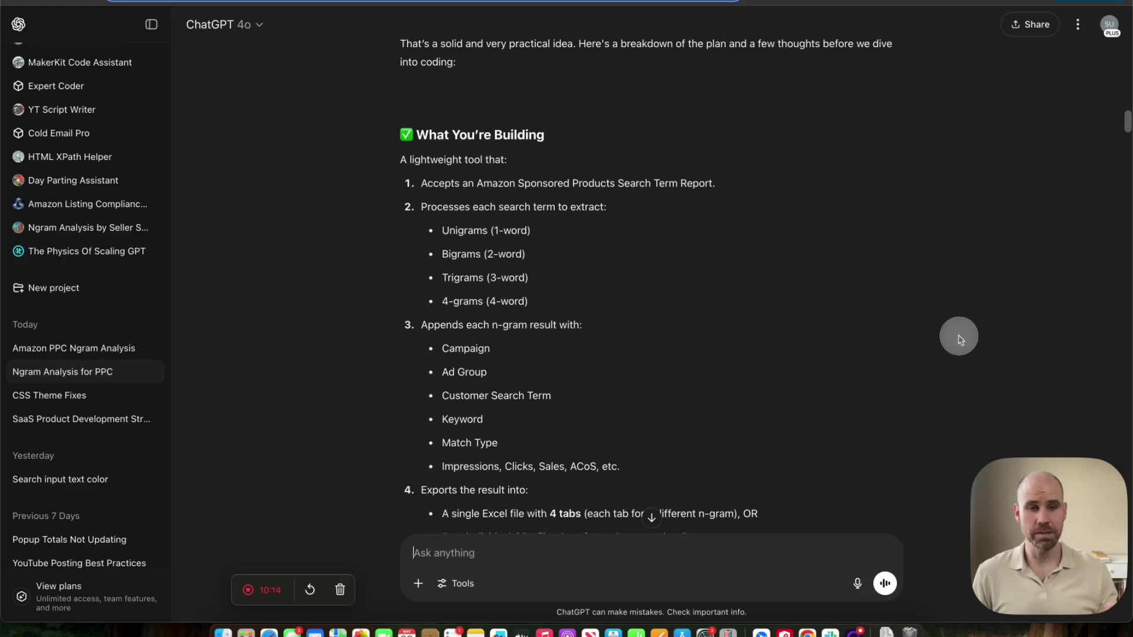
{"action": "scroll", "coordinate": [959, 339], "scroll_direction": "down", "scroll_amount": 2}
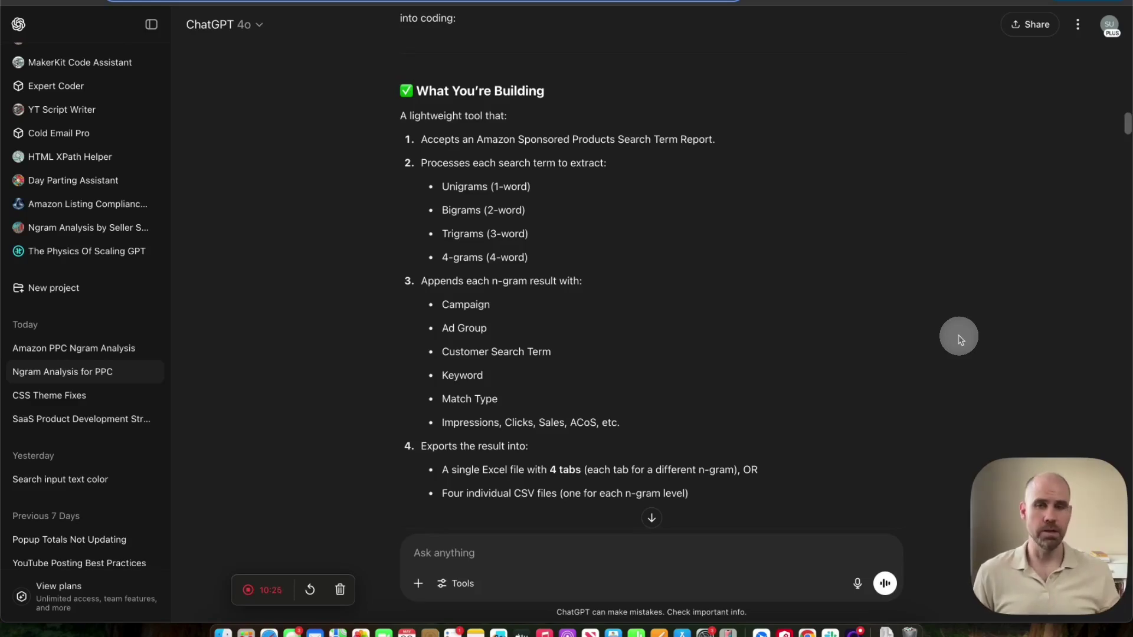
- Review the data fields appended to each n-gram and the Excel or CSV export options in the build plan
{"action": "scroll", "coordinate": [959, 337], "scroll_direction": "down", "scroll_amount": 1}
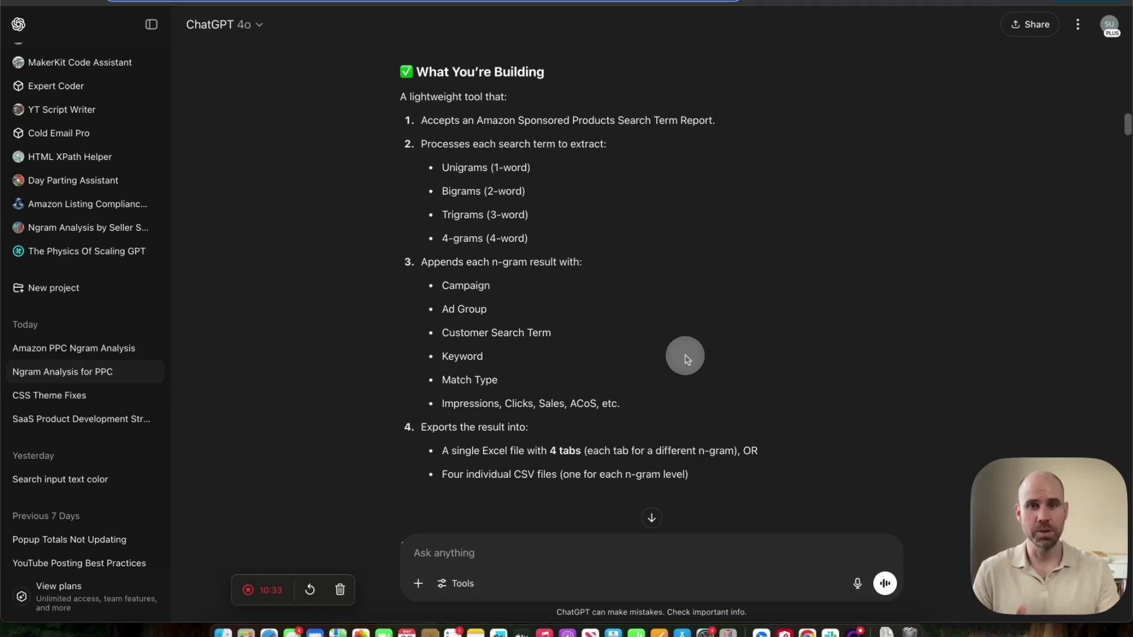
{"action": "scroll", "coordinate": [686, 358], "scroll_direction": "down", "scroll_amount": 1}
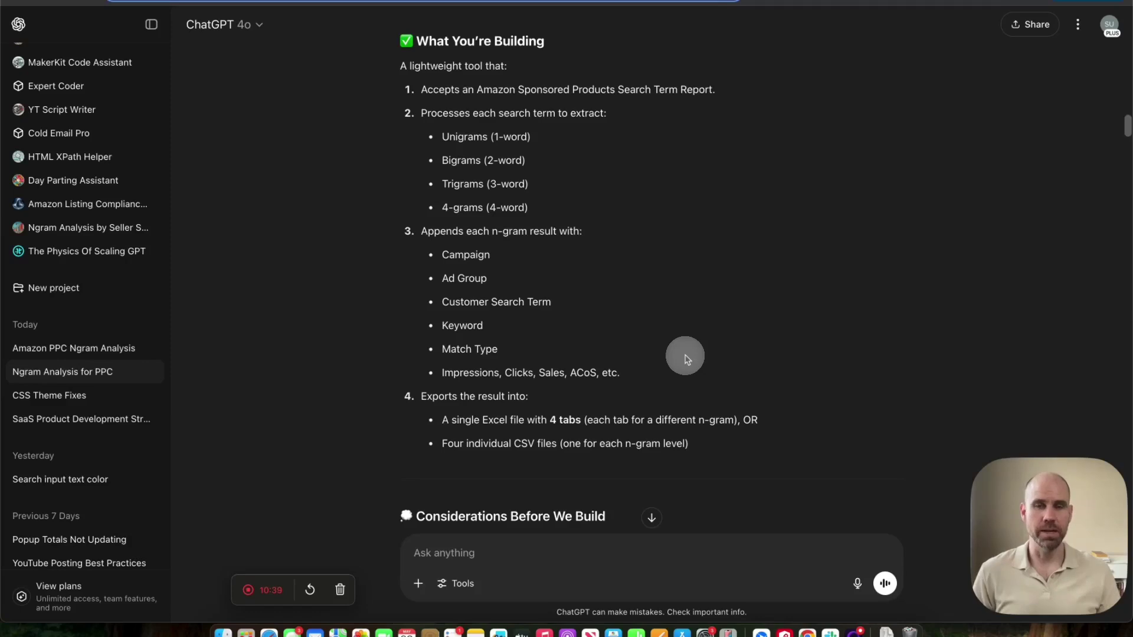
{"action": "scroll", "coordinate": [686, 358], "scroll_direction": "down", "scroll_amount": 1}
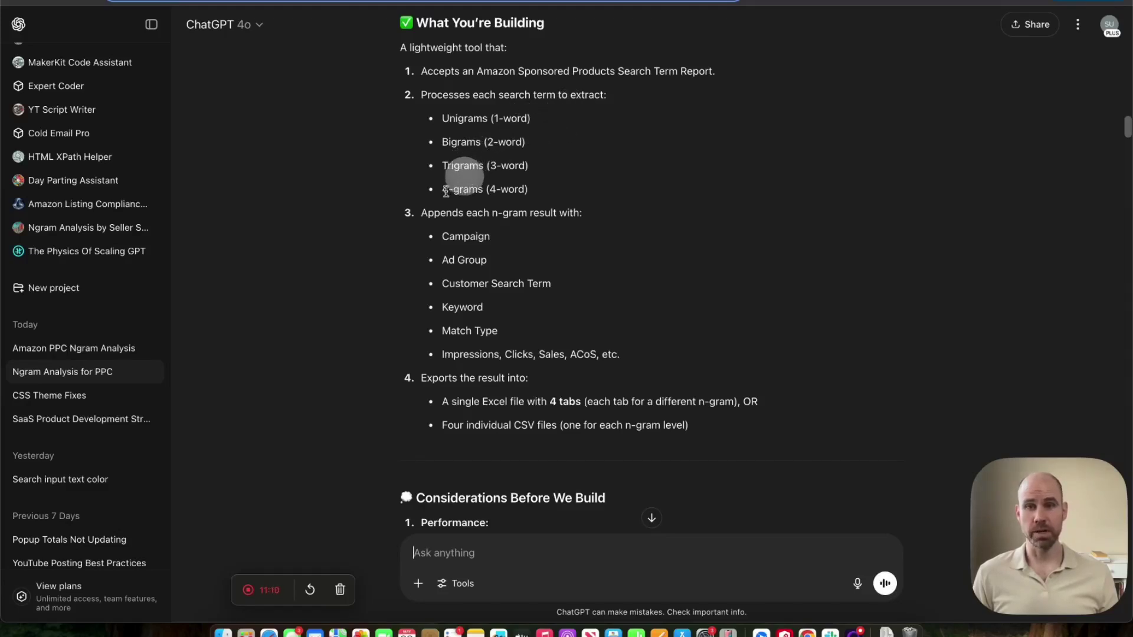
{"action": "scroll", "coordinate": [568, 227], "scroll_direction": "down", "scroll_amount": 1}
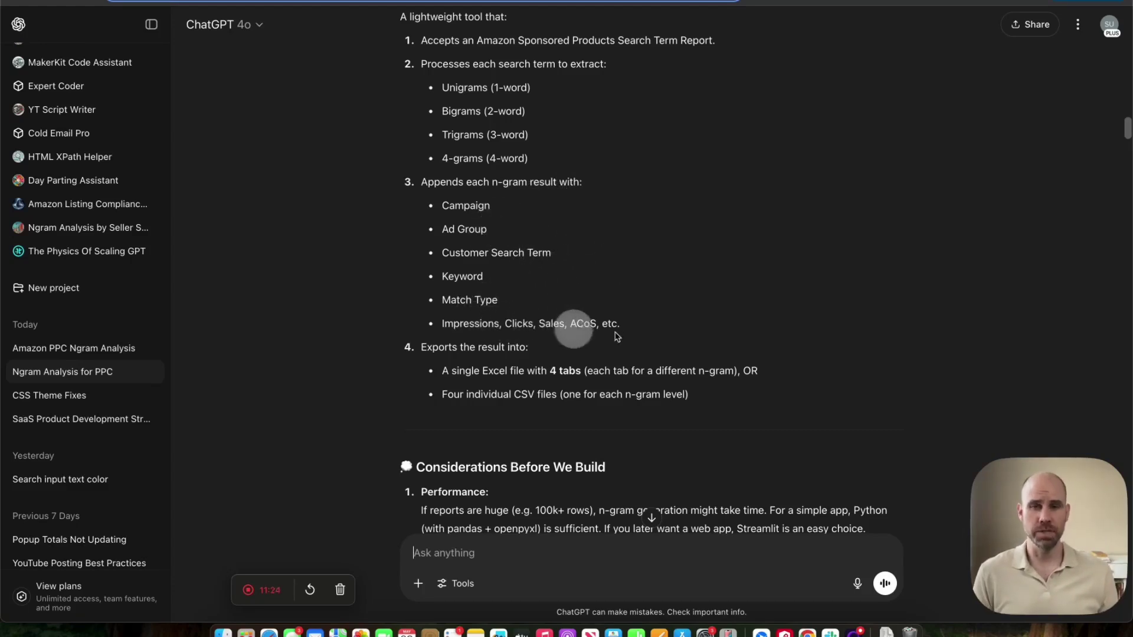
{"action": "scroll", "coordinate": [624, 329], "scroll_direction": "down", "scroll_amount": 3}
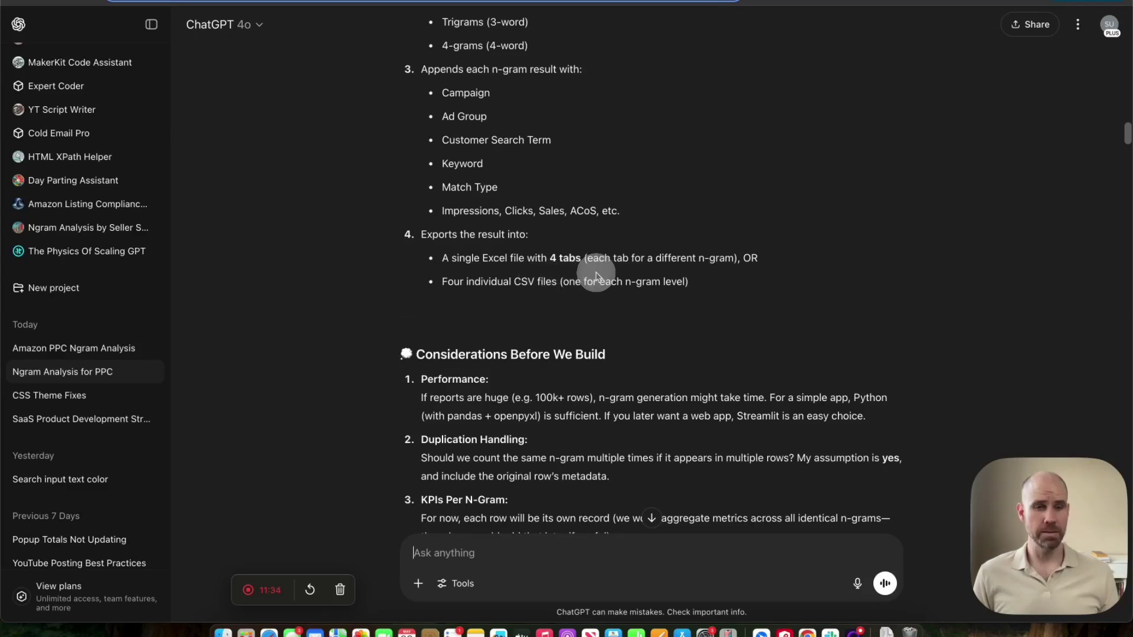
{"action": "scroll", "coordinate": [596, 276], "scroll_direction": "down", "scroll_amount": 3}
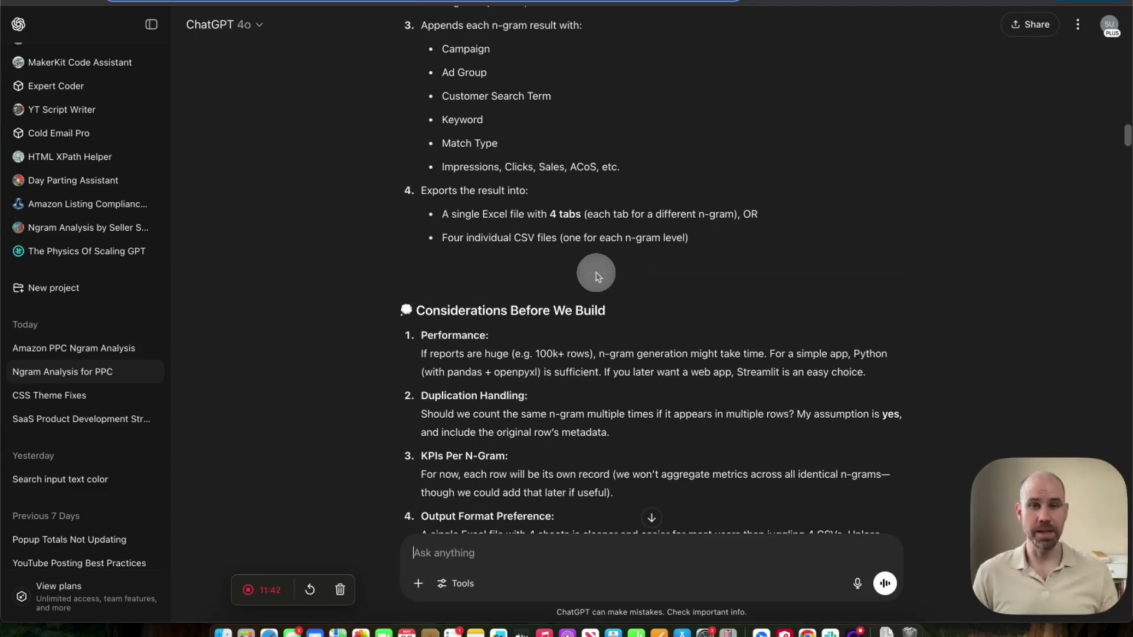
{"action": "scroll", "coordinate": [598, 276], "scroll_direction": "down", "scroll_amount": 1}
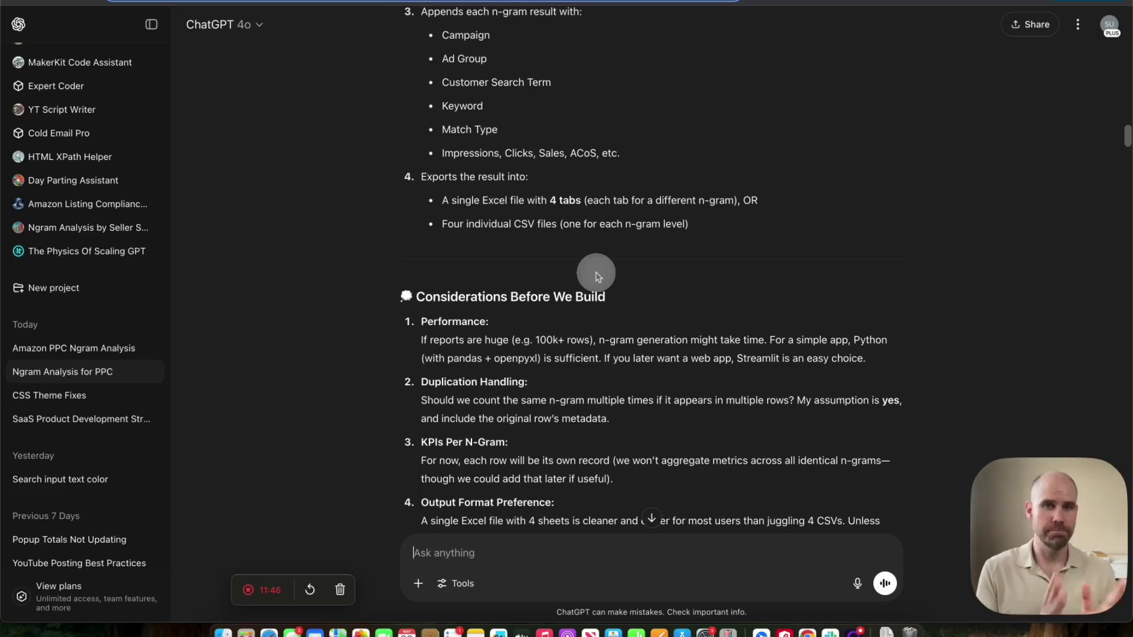
{"action": "scroll", "coordinate": [598, 276], "scroll_direction": "up", "scroll_amount": 10}
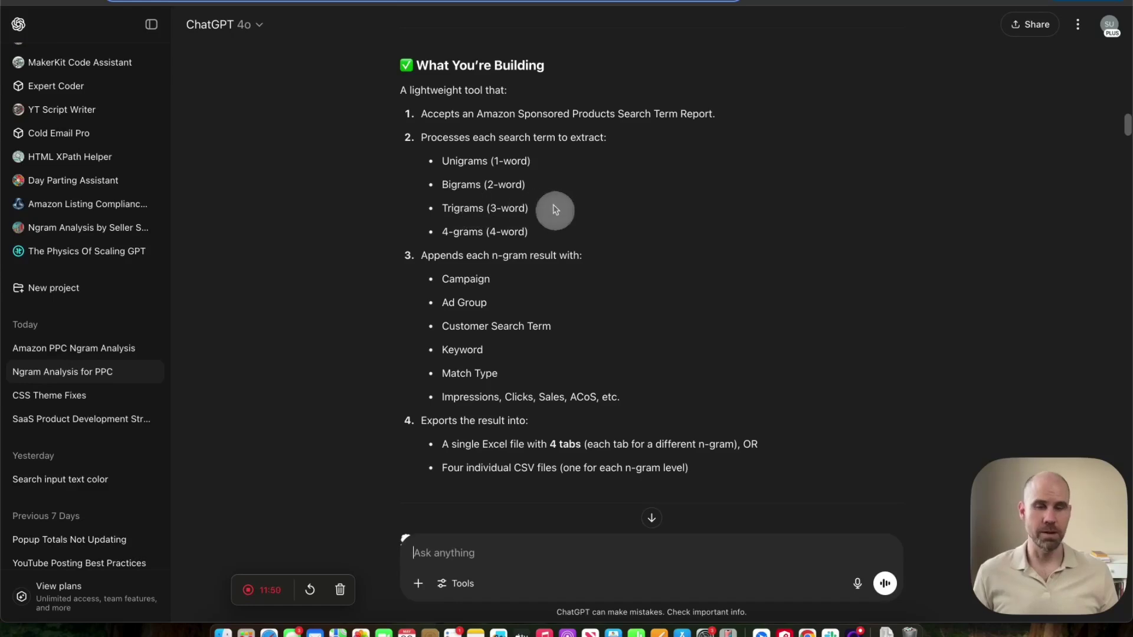
- Read "Considerations Before We Build", from performance and duplication handling to output format and the next step
{"action": "scroll", "coordinate": [556, 209], "scroll_direction": "down", "scroll_amount": 12}
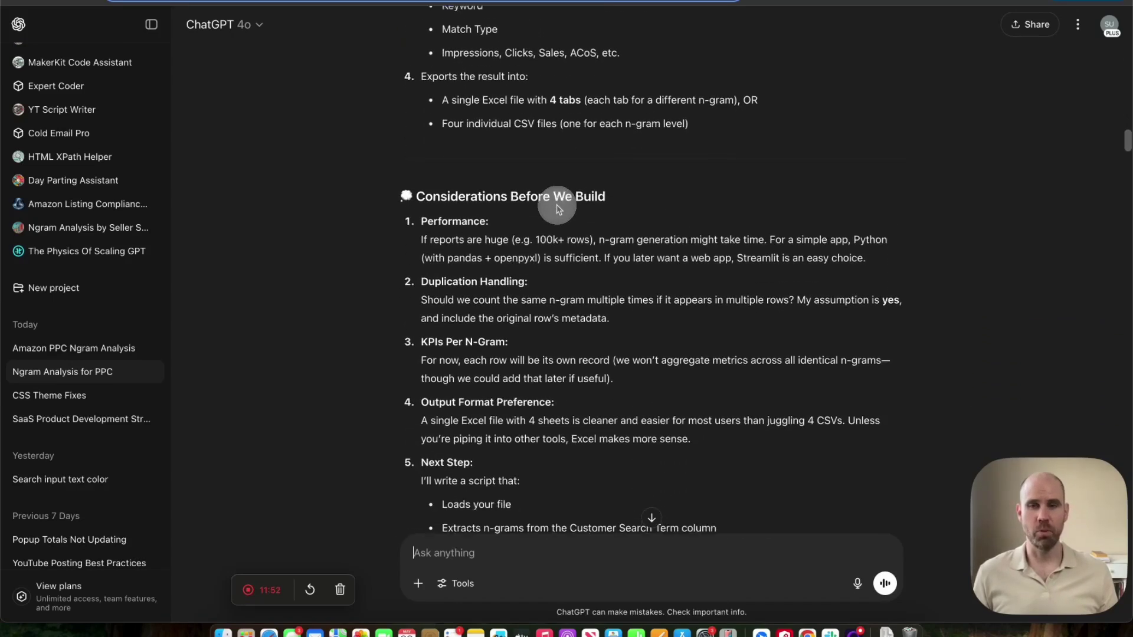
{"action": "scroll", "coordinate": [557, 208], "scroll_direction": "down", "scroll_amount": 3}
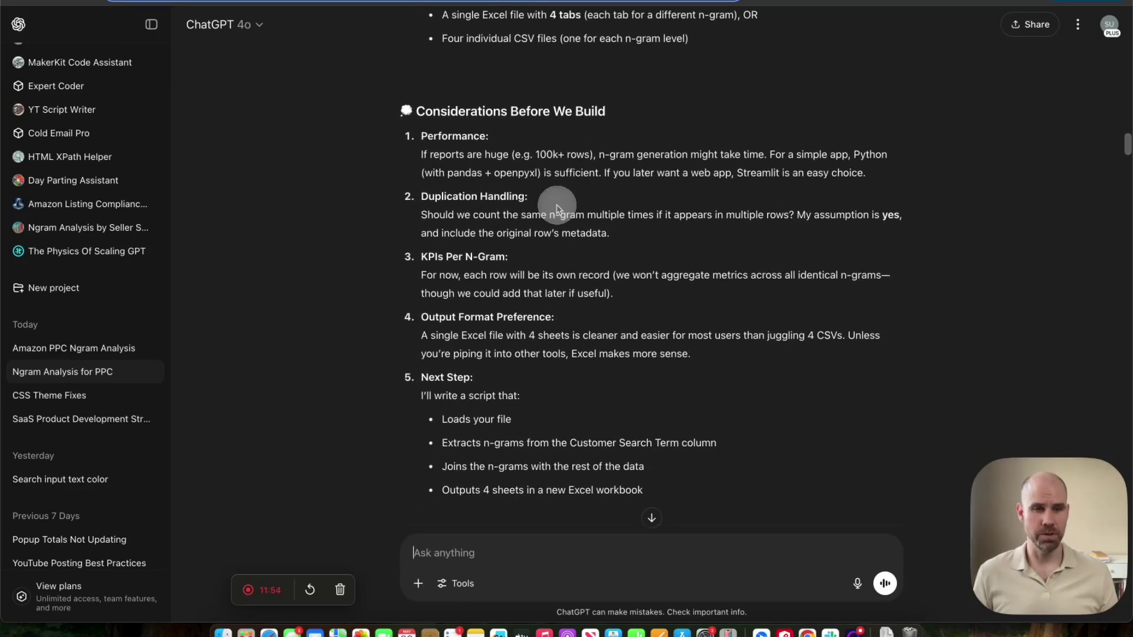
{"action": "scroll", "coordinate": [557, 207], "scroll_direction": "down", "scroll_amount": 1}
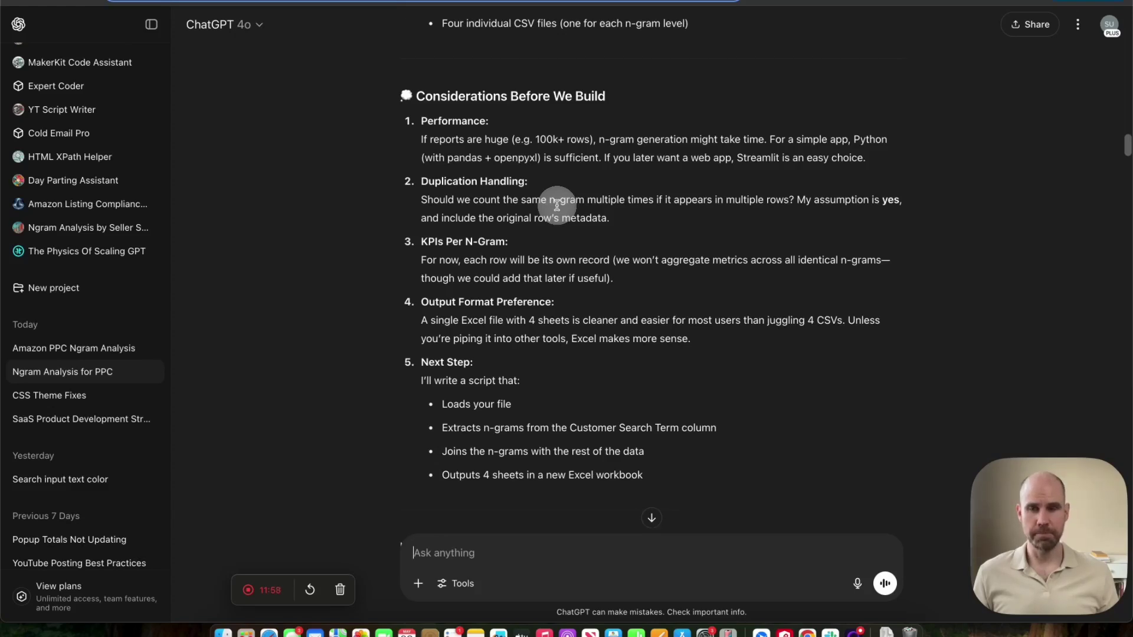
{"action": "scroll", "coordinate": [531, 195], "scroll_direction": "down", "scroll_amount": 2}
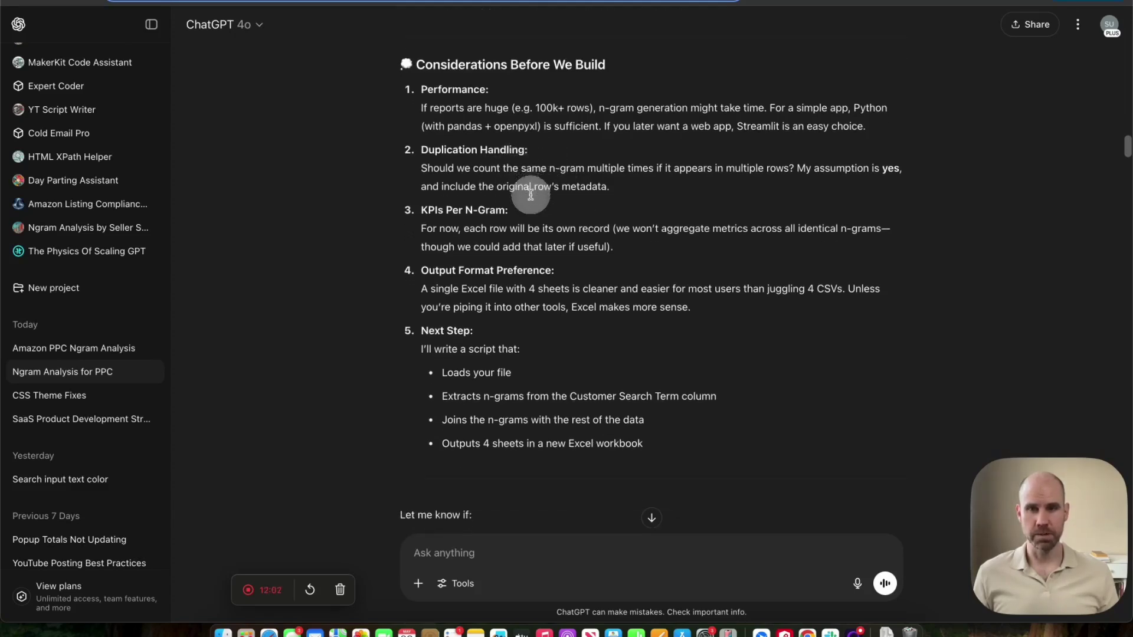
- Read the plan's closing questions and the follow-up prompt about the simplest build, campaign-level results, aggregation and filler words
{"action": "scroll", "coordinate": [531, 194], "scroll_direction": "down", "scroll_amount": 10}
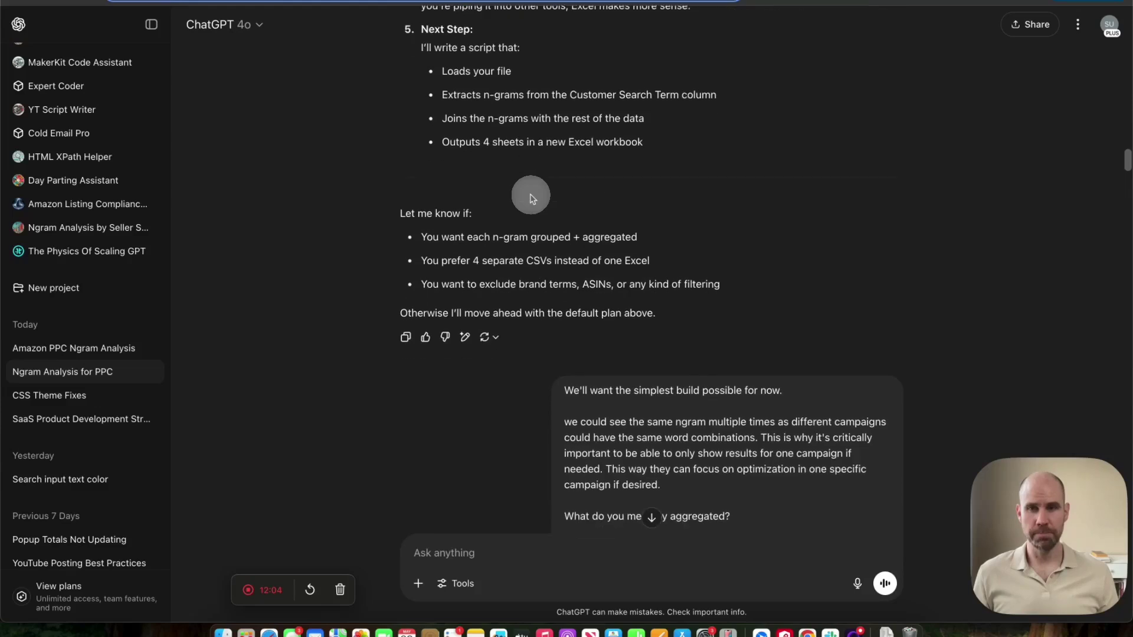
{"action": "scroll", "coordinate": [531, 195], "scroll_direction": "down", "scroll_amount": 9}
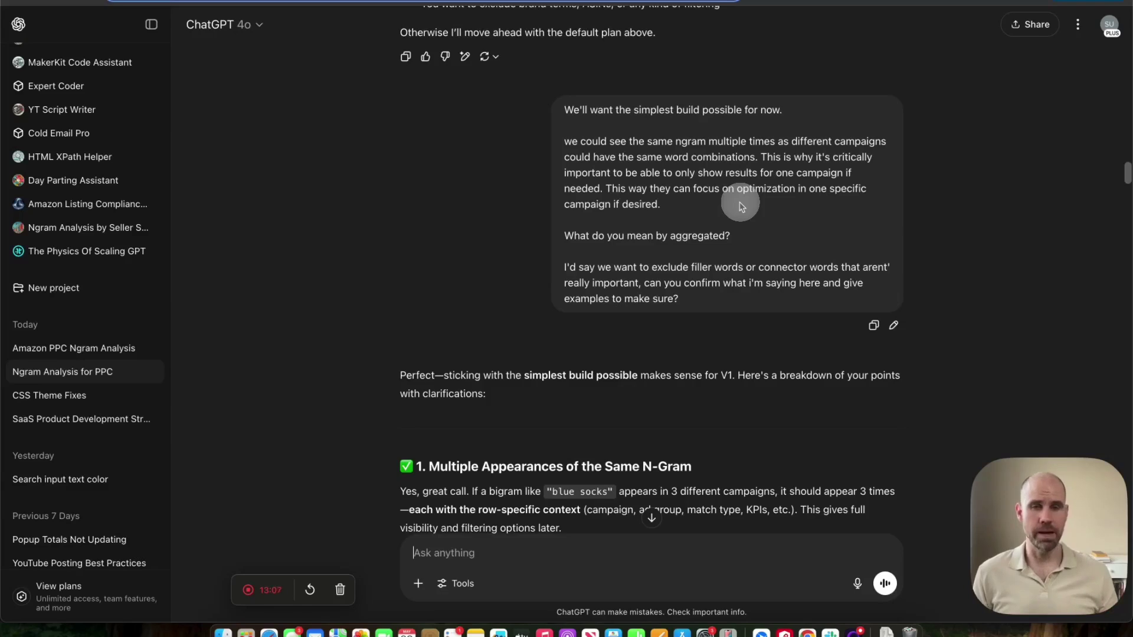
{"action": "scroll", "coordinate": [742, 206], "scroll_direction": "down", "scroll_amount": 1}
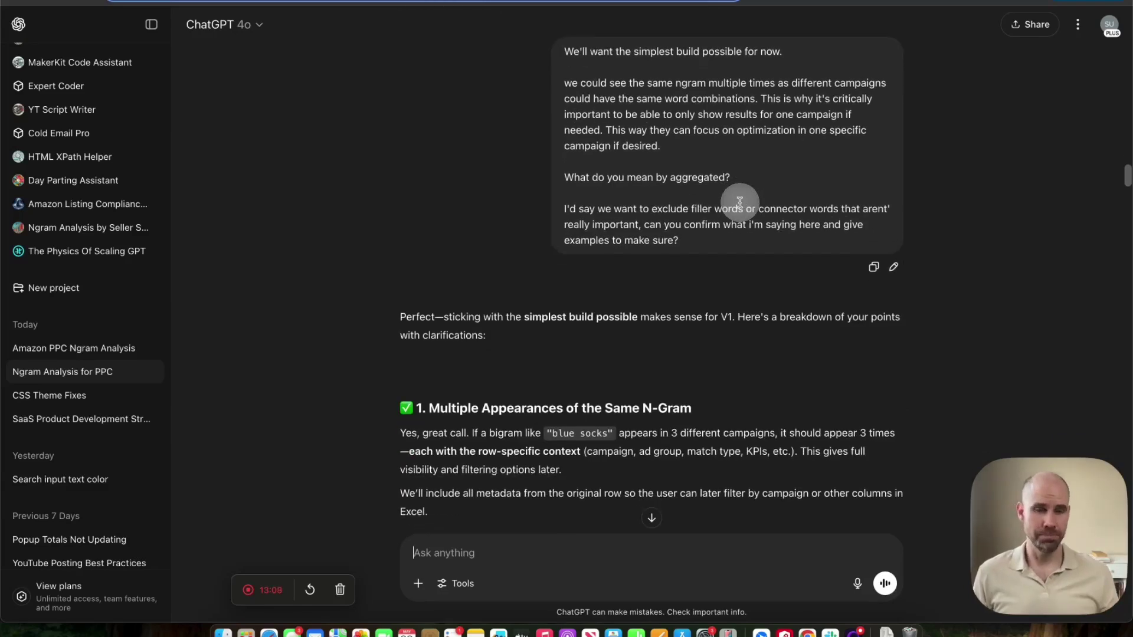
{"action": "scroll", "coordinate": [740, 202], "scroll_direction": "down", "scroll_amount": 1}
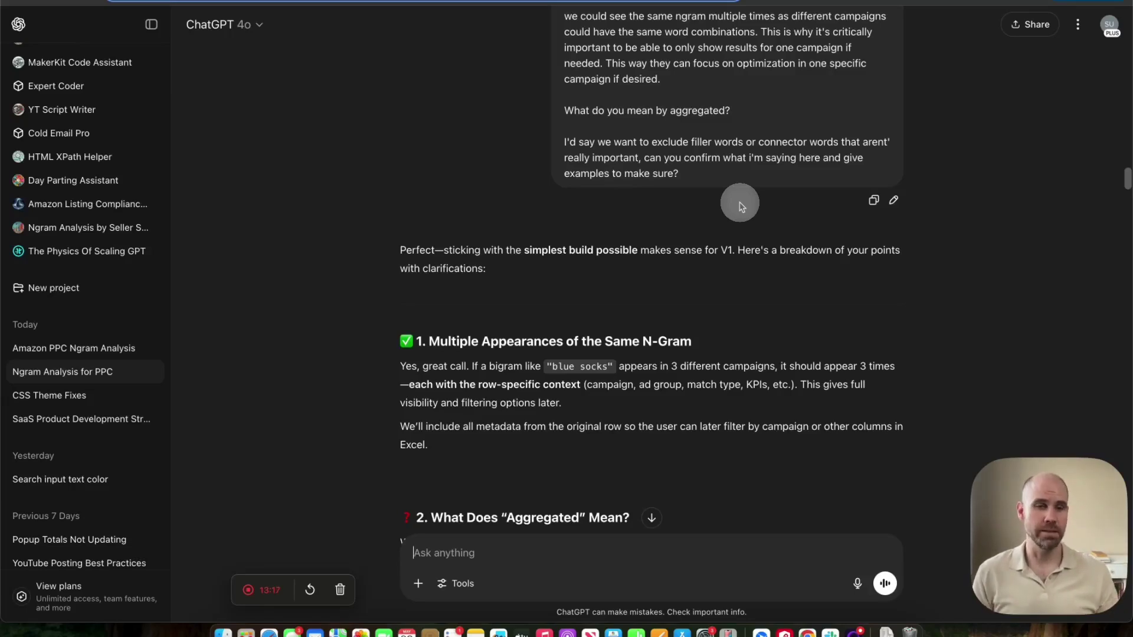
{"action": "scroll", "coordinate": [740, 203], "scroll_direction": "down", "scroll_amount": 1}
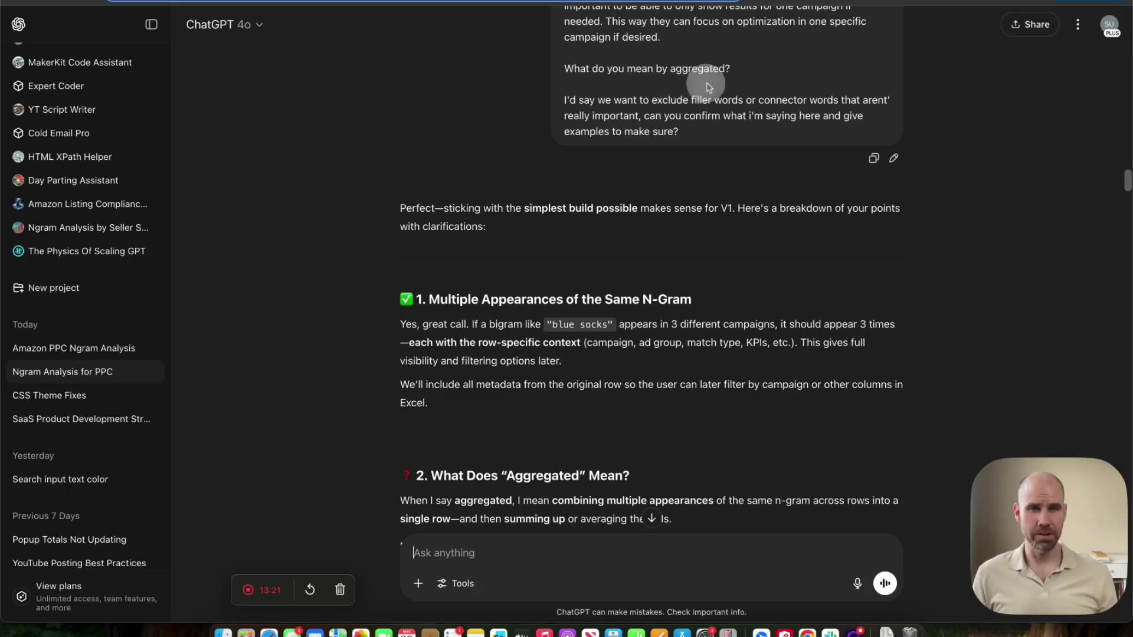
{"action": "scroll", "coordinate": [708, 87], "scroll_direction": "down", "scroll_amount": 2}
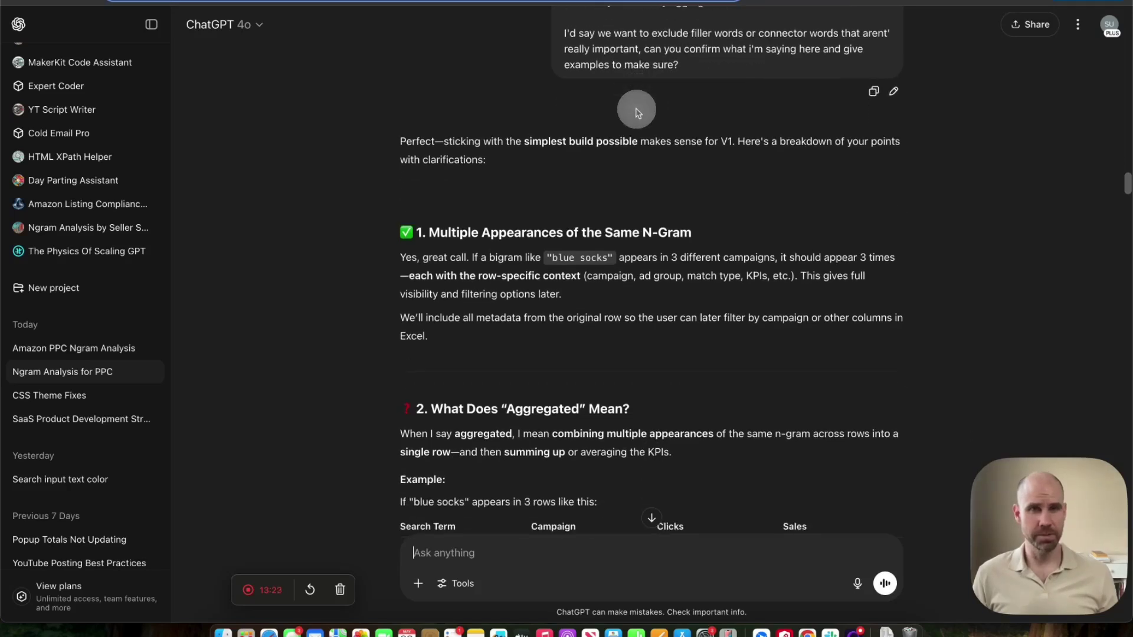
{"action": "scroll", "coordinate": [637, 111], "scroll_direction": "down", "scroll_amount": 1}
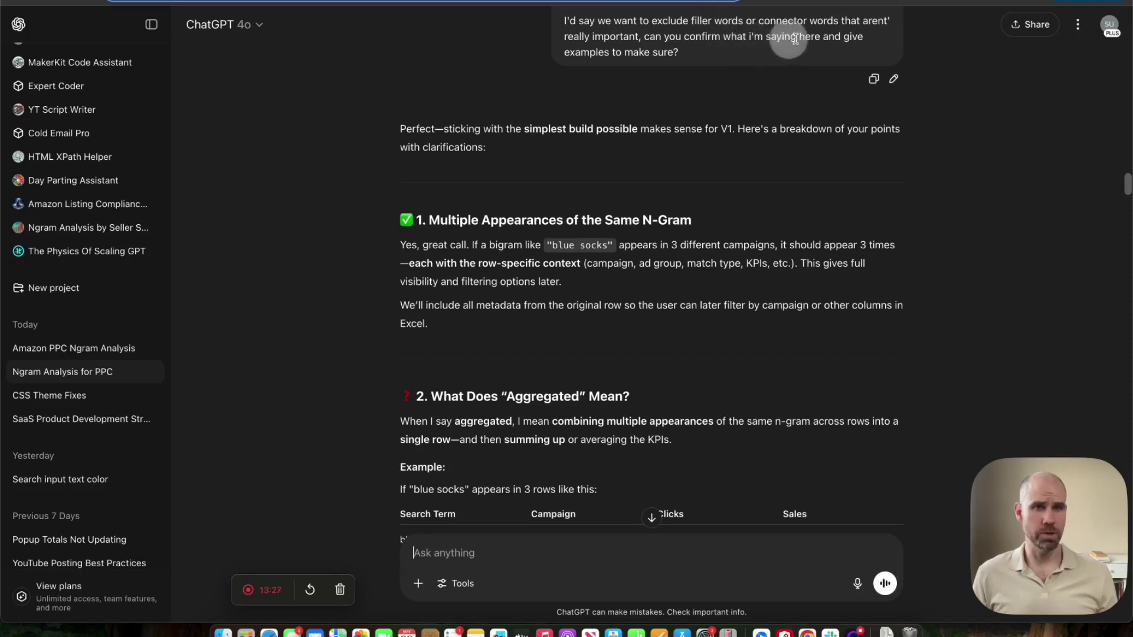
- Read the reply's section on multiple appearances of the same n-gram across campaigns
{"action": "scroll", "coordinate": [738, 39], "scroll_direction": "down", "scroll_amount": 3}
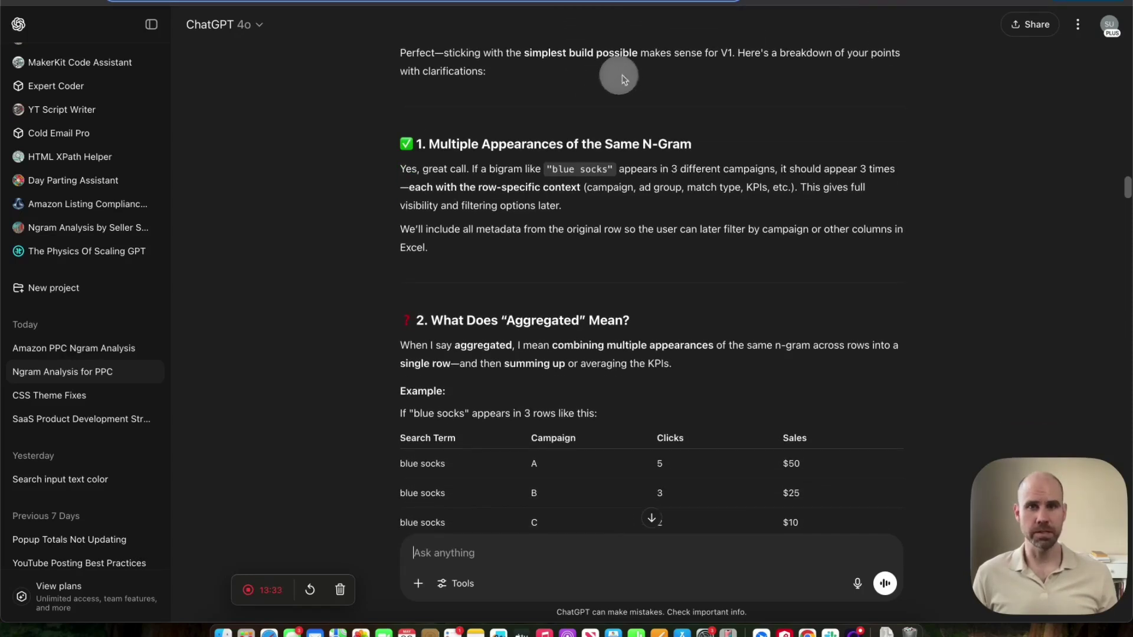
{"action": "scroll", "coordinate": [623, 79], "scroll_direction": "down", "scroll_amount": 1}
{"action": "scroll", "coordinate": [652, 93], "scroll_direction": "down", "scroll_amount": 1}
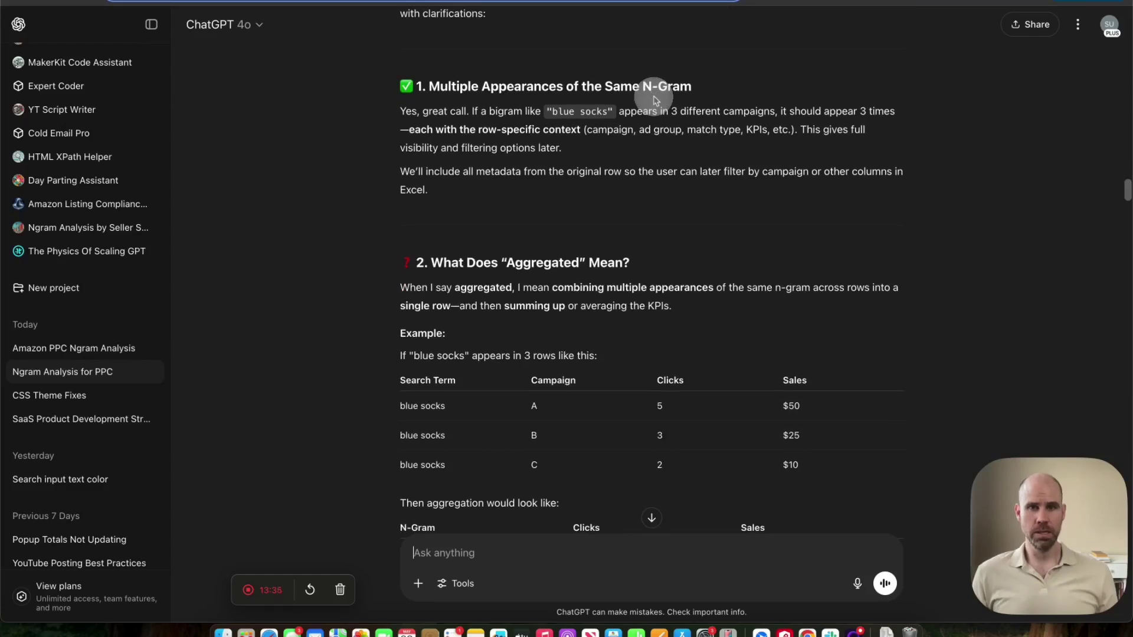
{"action": "scroll", "coordinate": [654, 96], "scroll_direction": "down", "scroll_amount": 1}
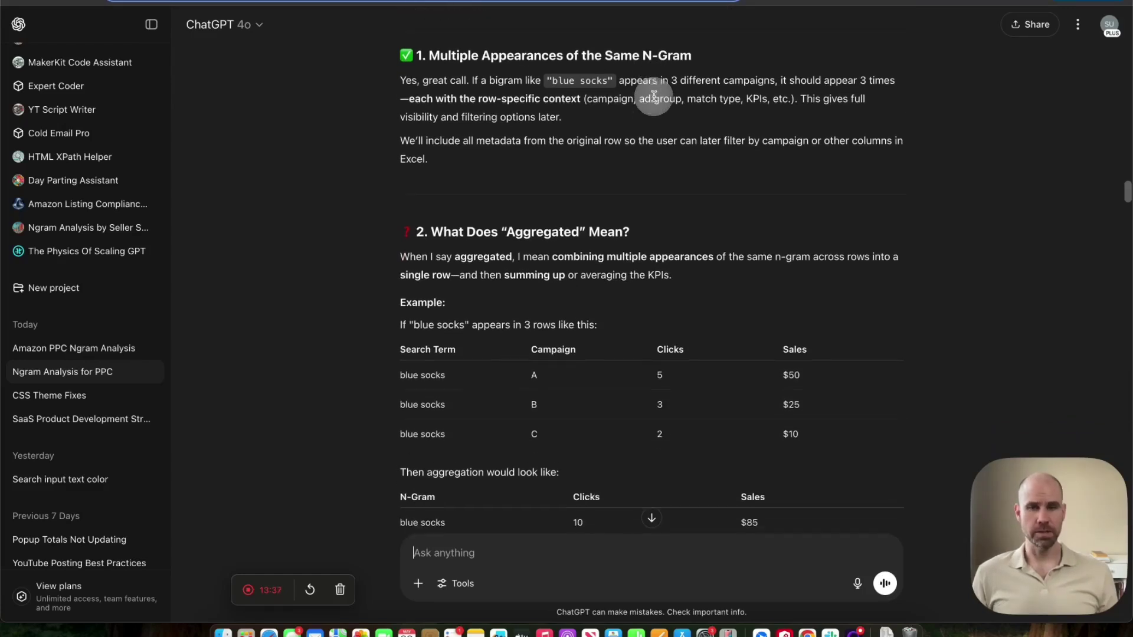
{"action": "scroll", "coordinate": [597, 150], "scroll_direction": "down", "scroll_amount": 1}
- Review the explanation of "aggregated" and its "blue socks" example tables
{"action": "scroll", "coordinate": [596, 152], "scroll_direction": "down", "scroll_amount": 2}
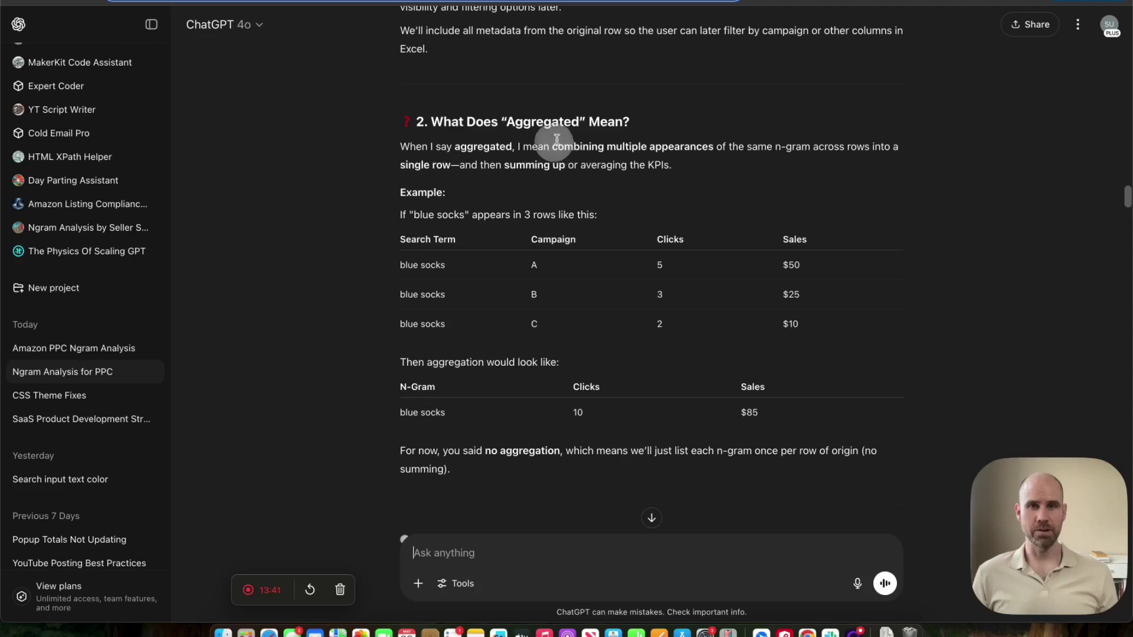
{"action": "scroll", "coordinate": [576, 146], "scroll_direction": "down", "scroll_amount": 2}
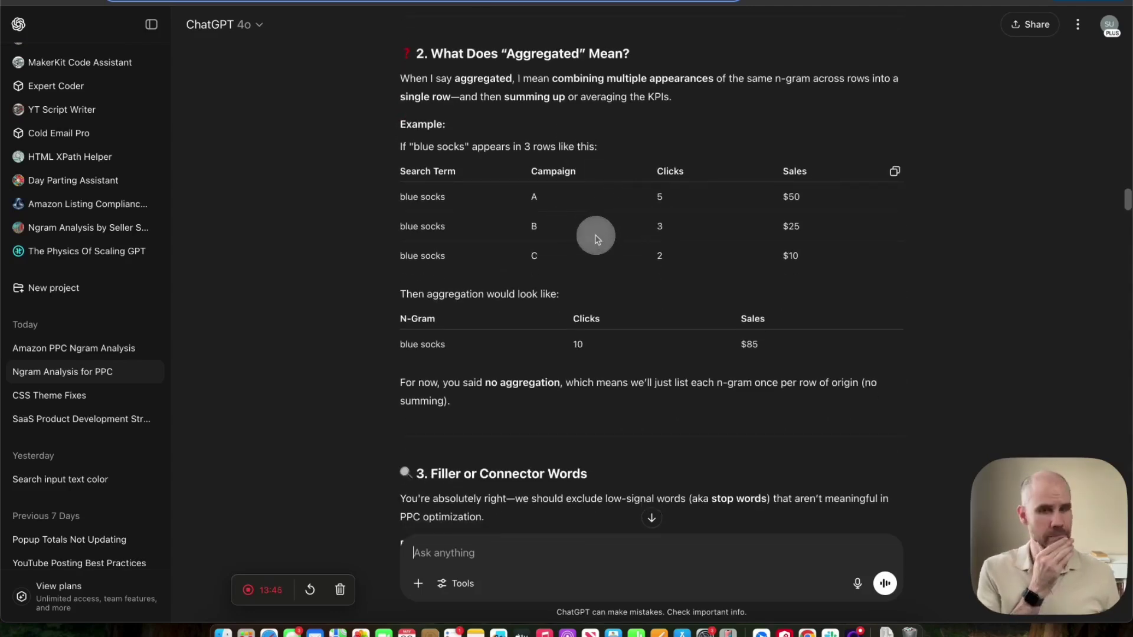
{"action": "scroll", "coordinate": [596, 237], "scroll_direction": "down", "scroll_amount": 1}
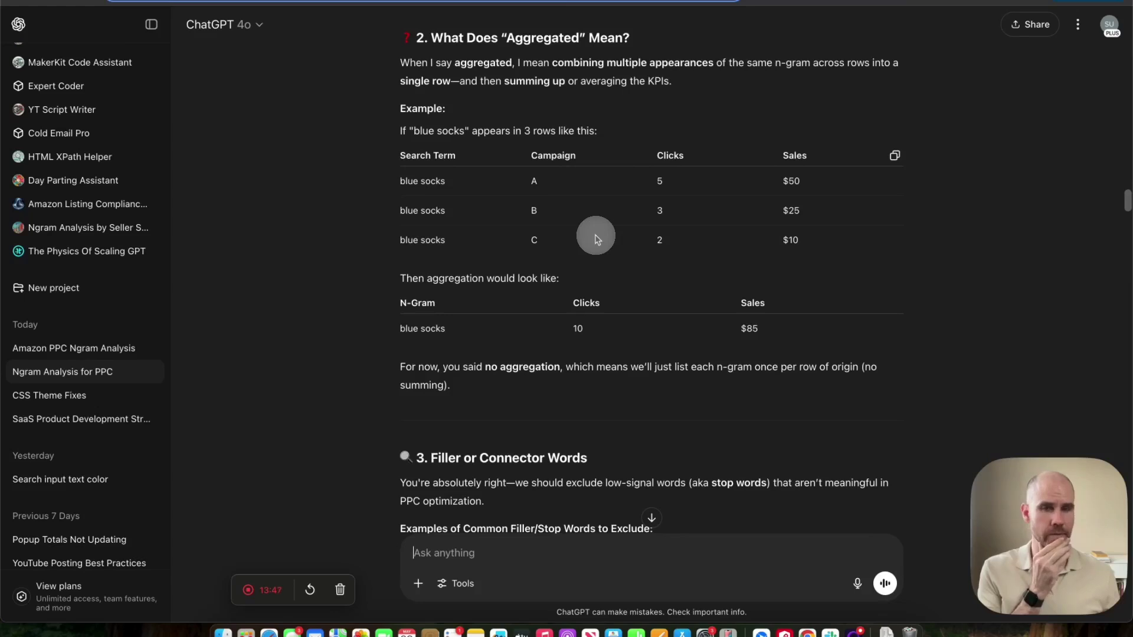
{"action": "scroll", "coordinate": [596, 238], "scroll_direction": "down", "scroll_amount": 1}
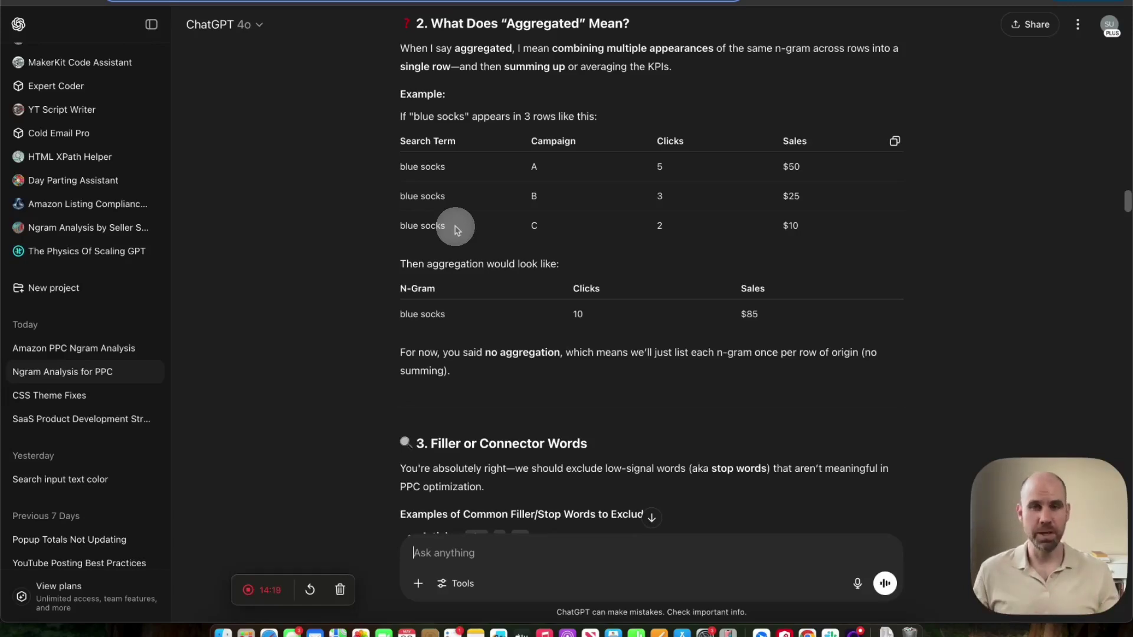
- Review the filler and stop words to exclude and the "Confirmed Default Plan (V1)"
{"action": "scroll", "coordinate": [456, 229], "scroll_direction": "down", "scroll_amount": 5}
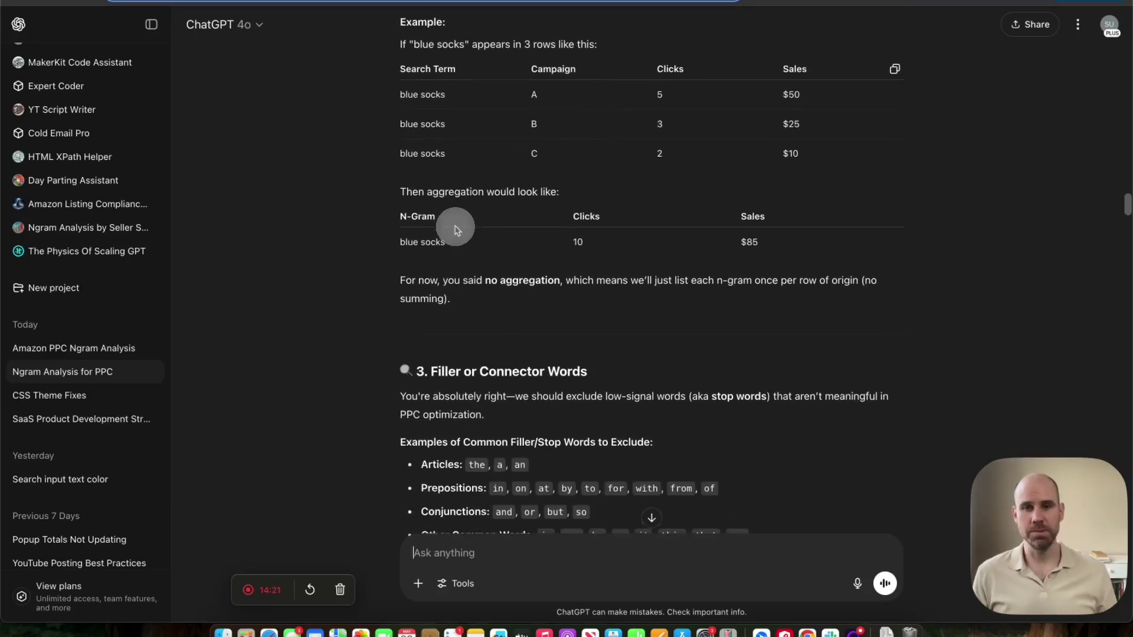
{"action": "scroll", "coordinate": [455, 229], "scroll_direction": "down", "scroll_amount": 2}
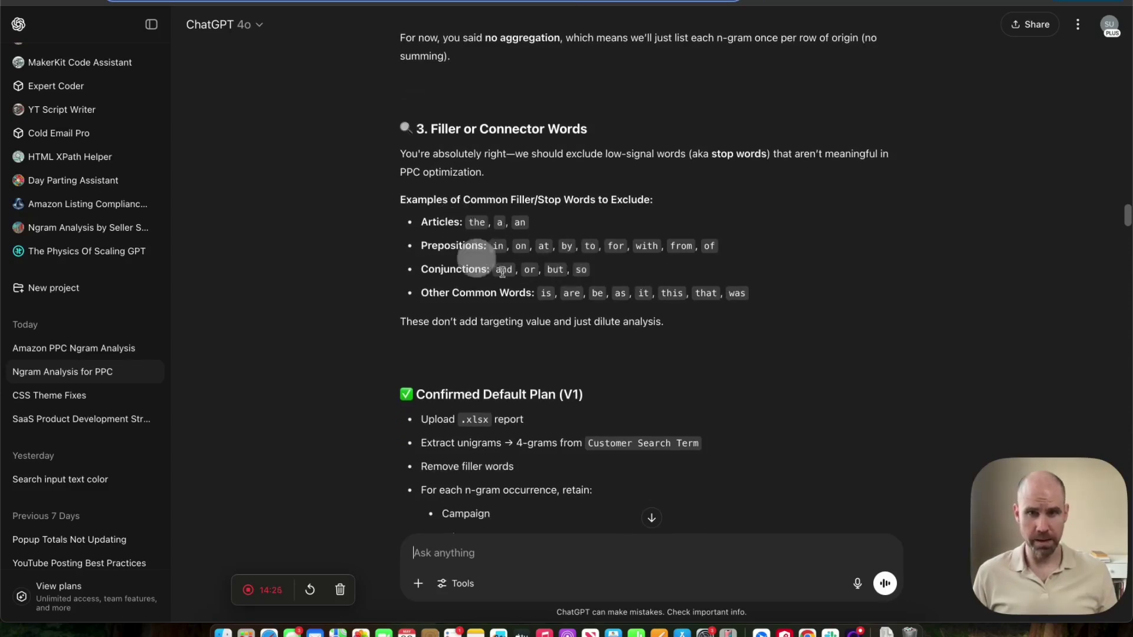
{"action": "scroll", "coordinate": [524, 283], "scroll_direction": "down", "scroll_amount": 3}
{"action": "scroll", "coordinate": [560, 155], "scroll_direction": "down", "scroll_amount": 3}
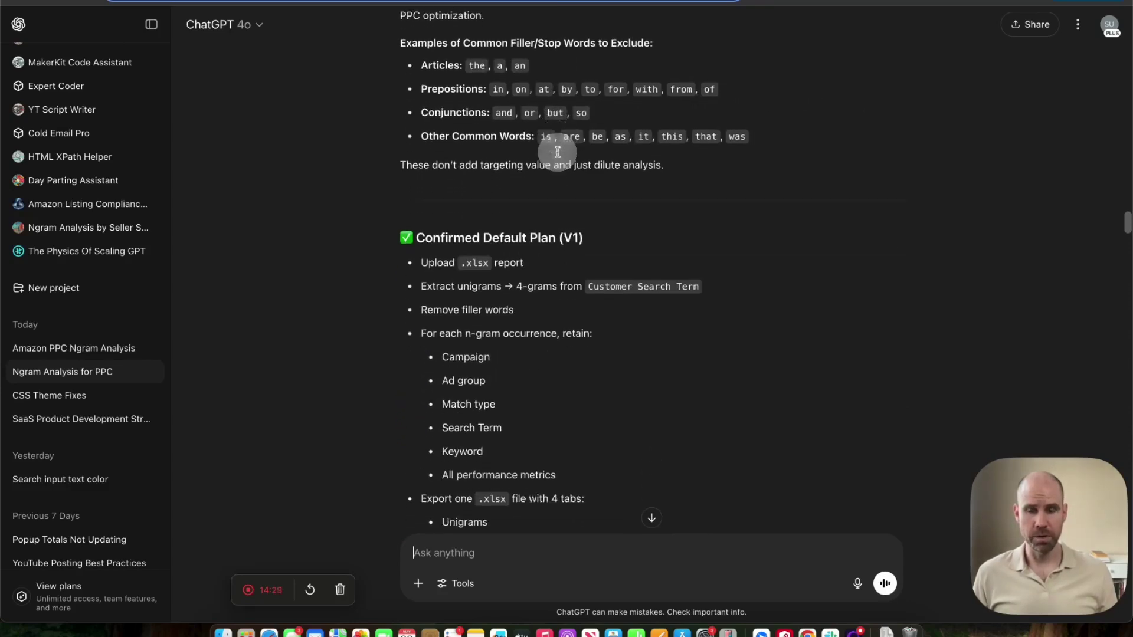
{"action": "scroll", "coordinate": [558, 153], "scroll_direction": "down", "scroll_amount": 2}
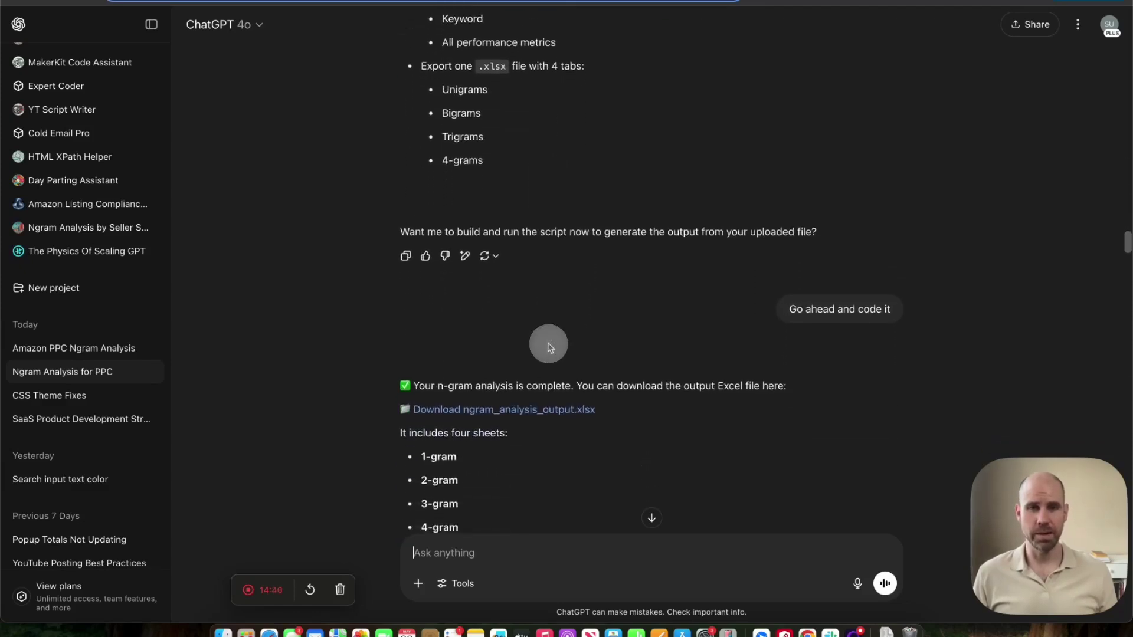
- Read the description of the generated n-gram workbook and the follow-up prompt requesting aggregation with expandable rows
{"action": "scroll", "coordinate": [548, 347], "scroll_direction": "down", "scroll_amount": 5}
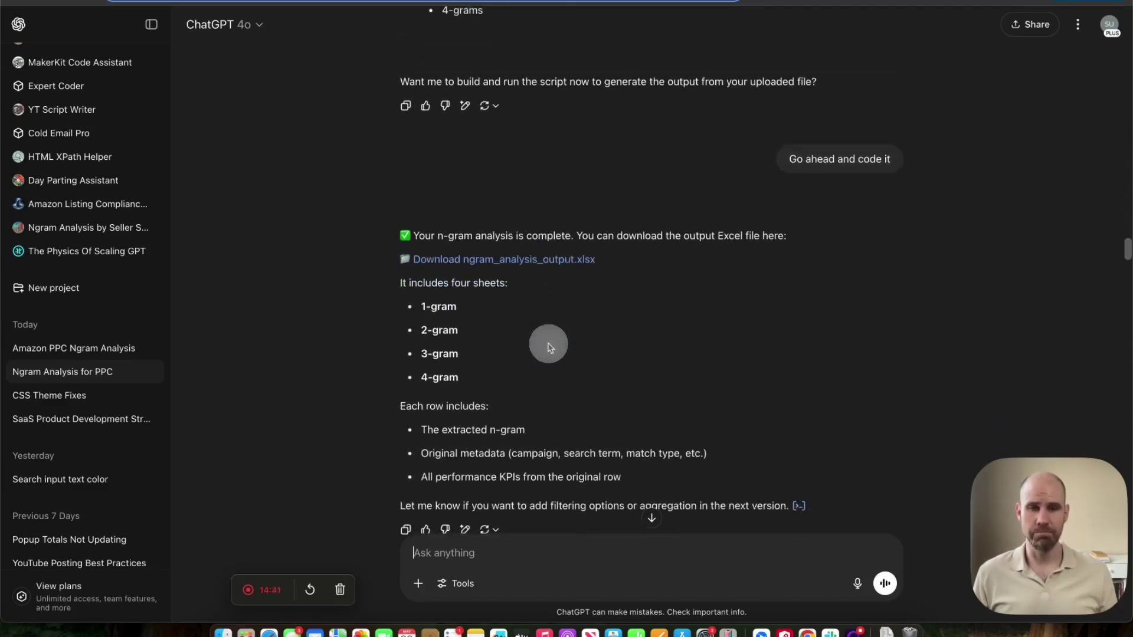
{"action": "scroll", "coordinate": [548, 346], "scroll_direction": "down", "scroll_amount": 3}
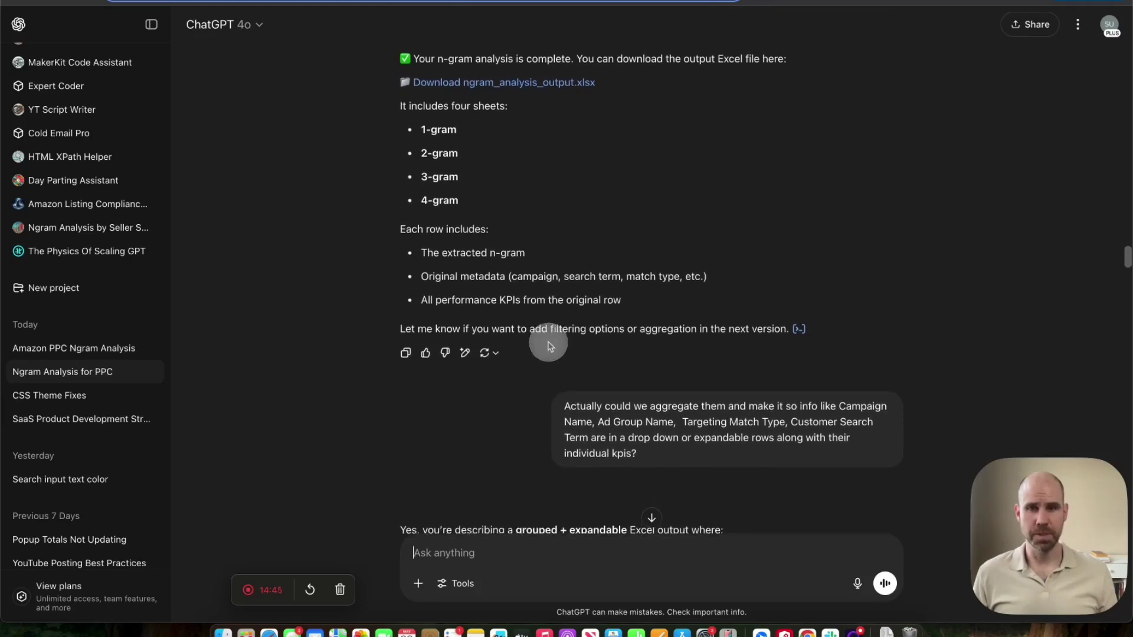
{"action": "scroll", "coordinate": [520, 174], "scroll_direction": "down", "scroll_amount": 1}
{"action": "scroll", "coordinate": [520, 172], "scroll_direction": "down", "scroll_amount": 1}
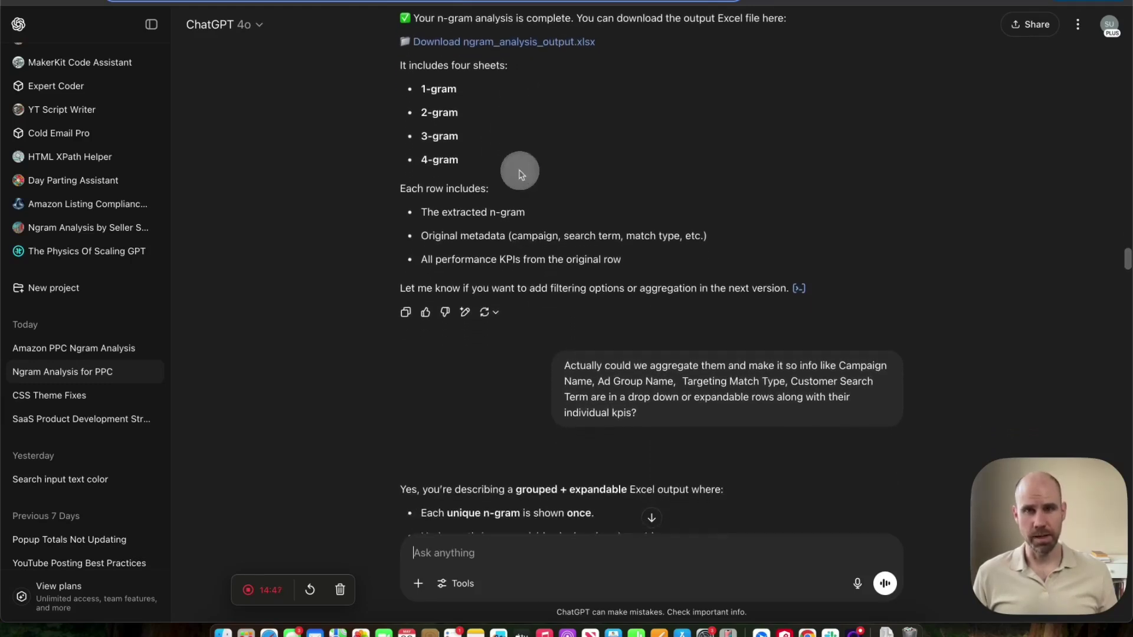
{"action": "scroll", "coordinate": [514, 136], "scroll_direction": "down", "scroll_amount": 5}
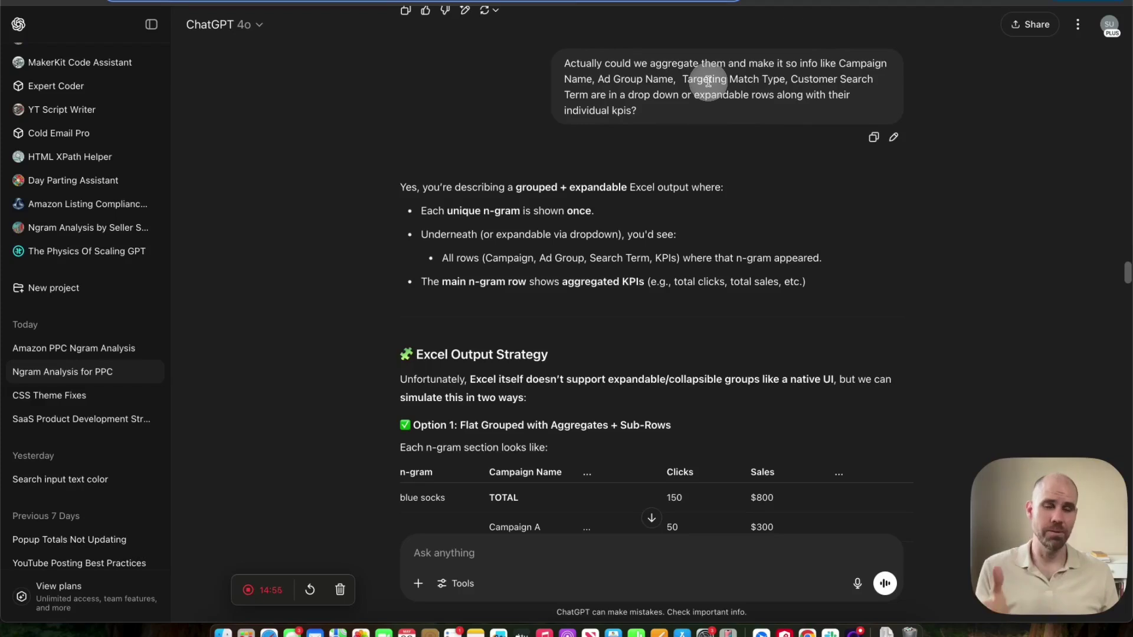
- Read the grouped output description and compare the two options under "Excel Output Strategy"
{"action": "scroll", "coordinate": [646, 89], "scroll_direction": "down", "scroll_amount": 2}
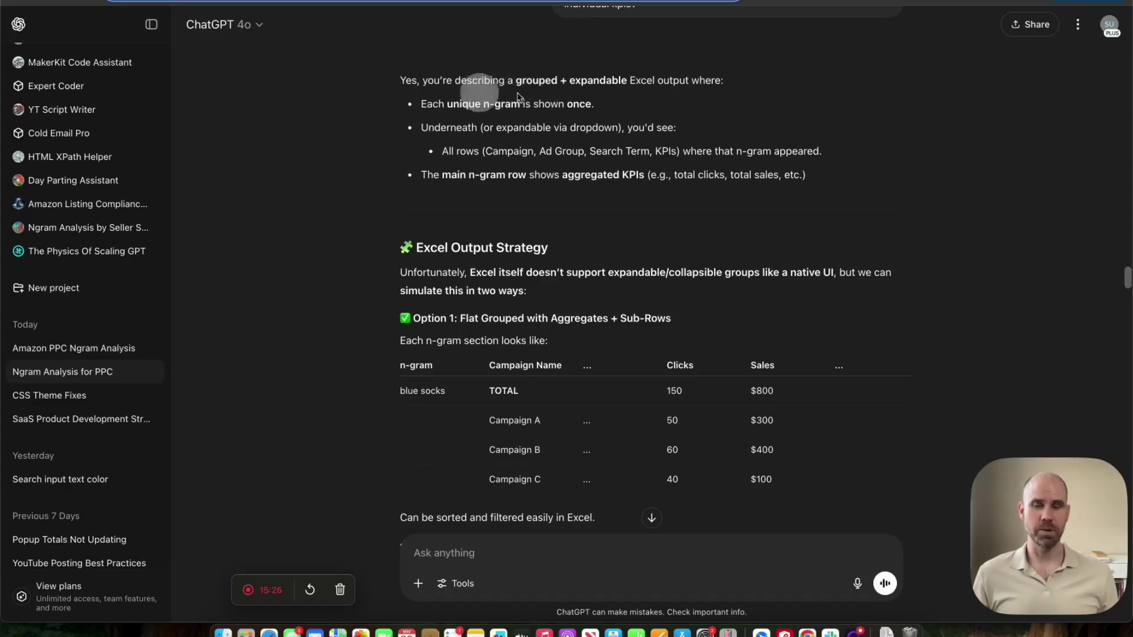
{"action": "scroll", "coordinate": [614, 98], "scroll_direction": "down", "scroll_amount": 3}
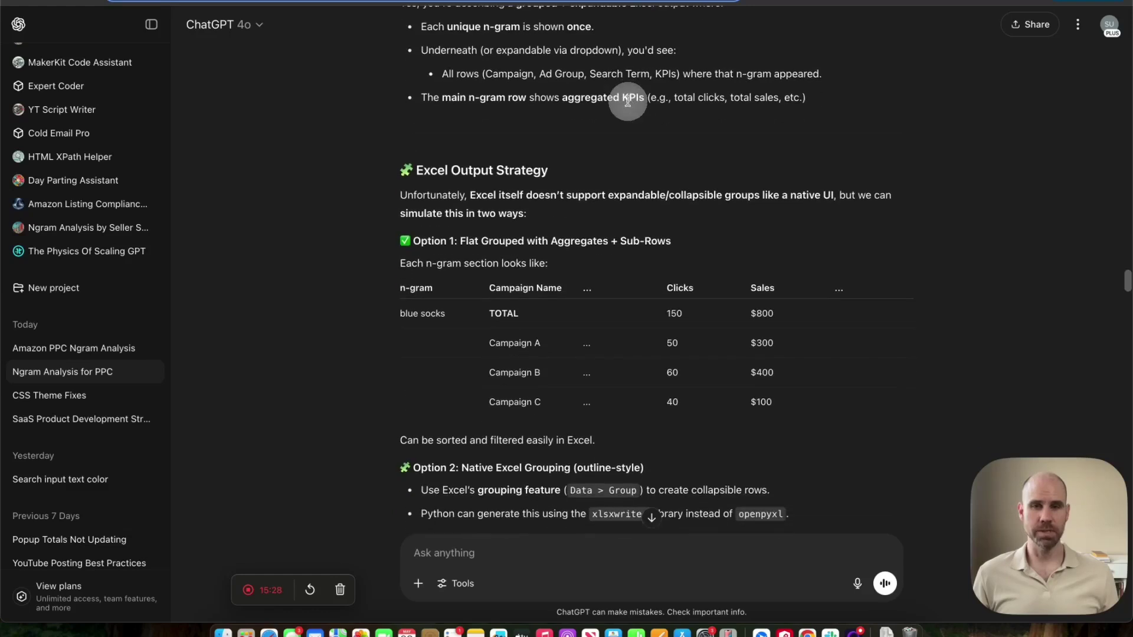
{"action": "scroll", "coordinate": [628, 100], "scroll_direction": "down", "scroll_amount": 2}
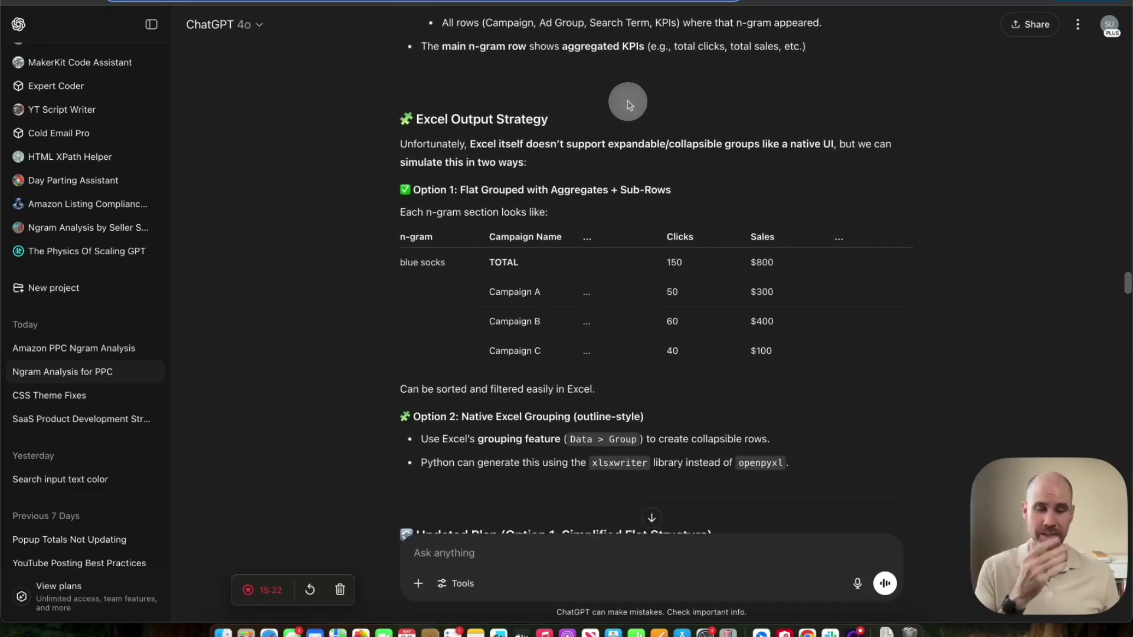
{"action": "scroll", "coordinate": [629, 105], "scroll_direction": "down", "scroll_amount": 1}
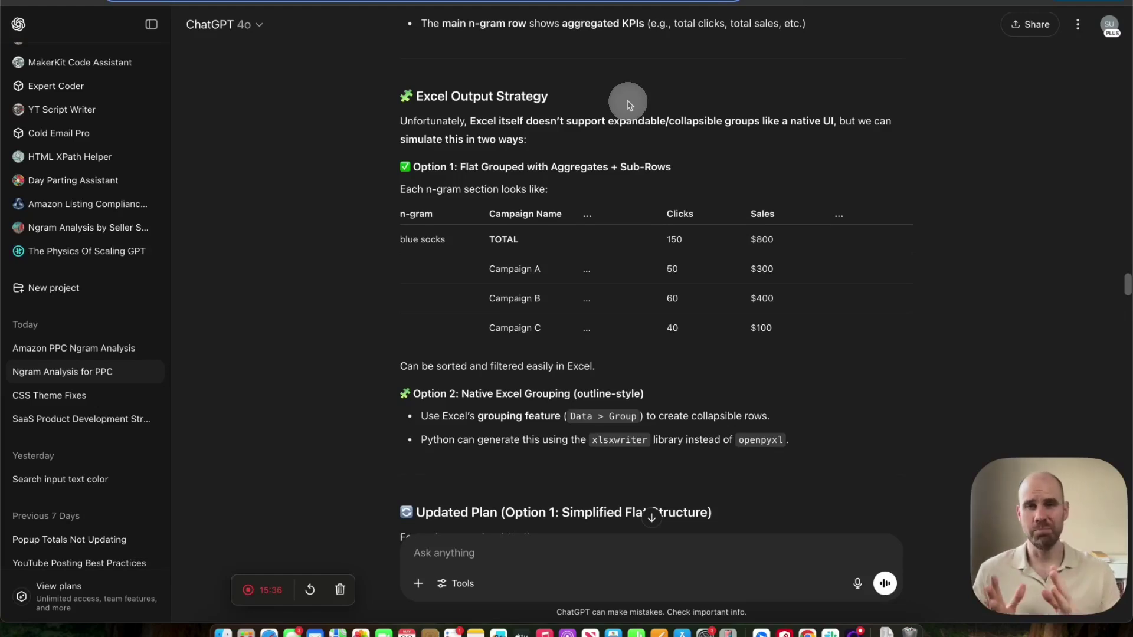
{"action": "scroll", "coordinate": [628, 105], "scroll_direction": "down", "scroll_amount": 7}
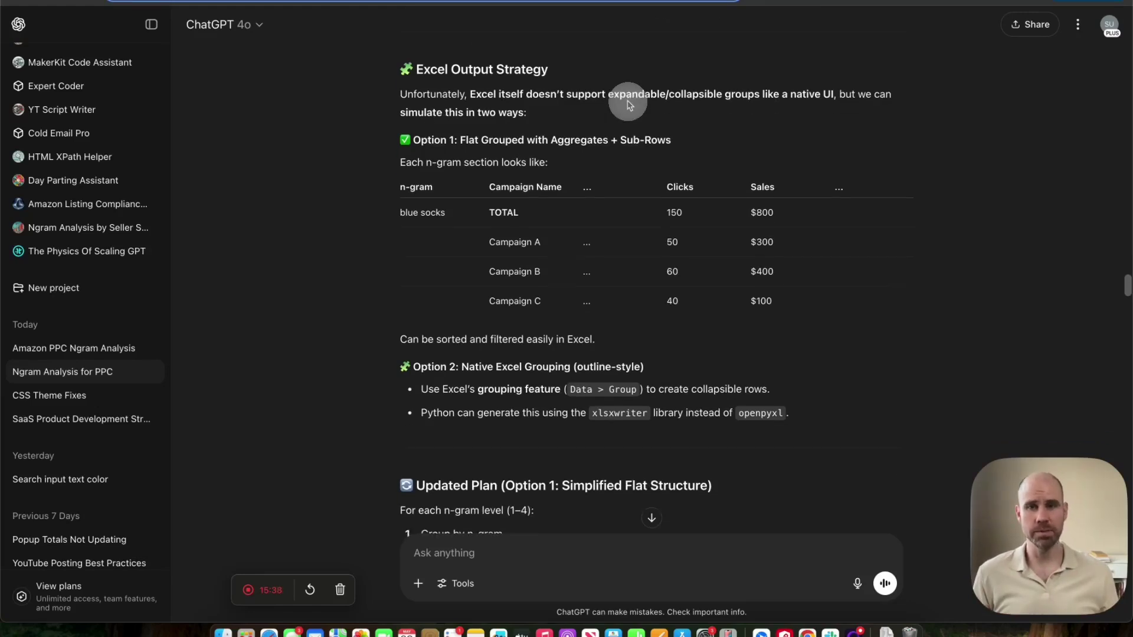
- Read the updated plan for the simplified flat structure and the explanation of the KPI column name mismatches
{"action": "scroll", "coordinate": [628, 105], "scroll_direction": "down", "scroll_amount": 9}
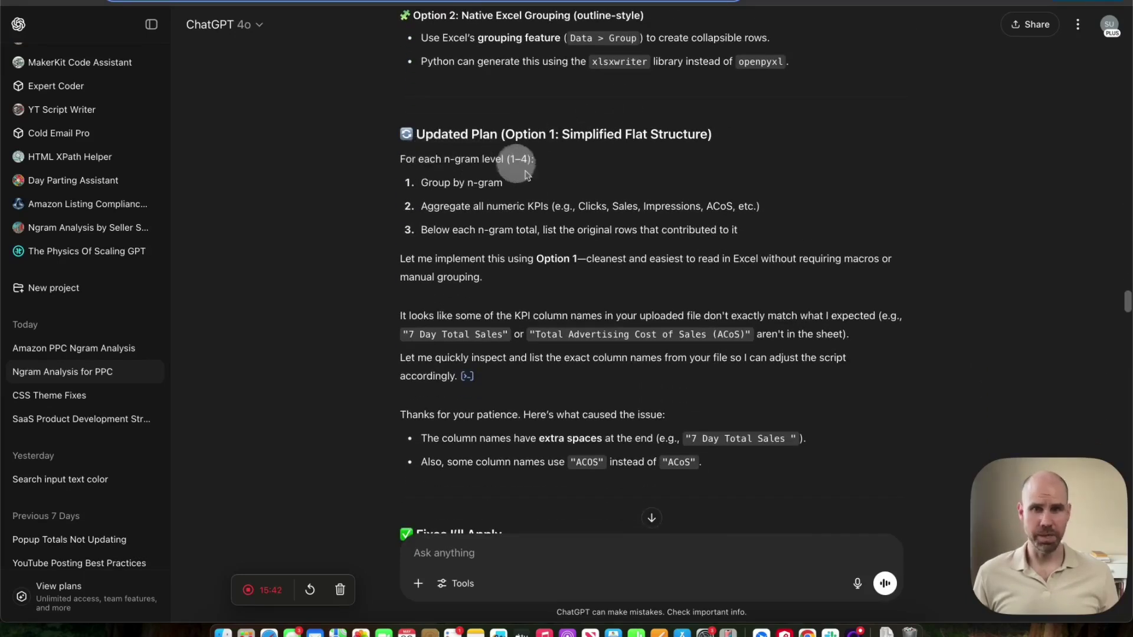
{"action": "scroll", "coordinate": [593, 234], "scroll_direction": "down", "scroll_amount": 2}
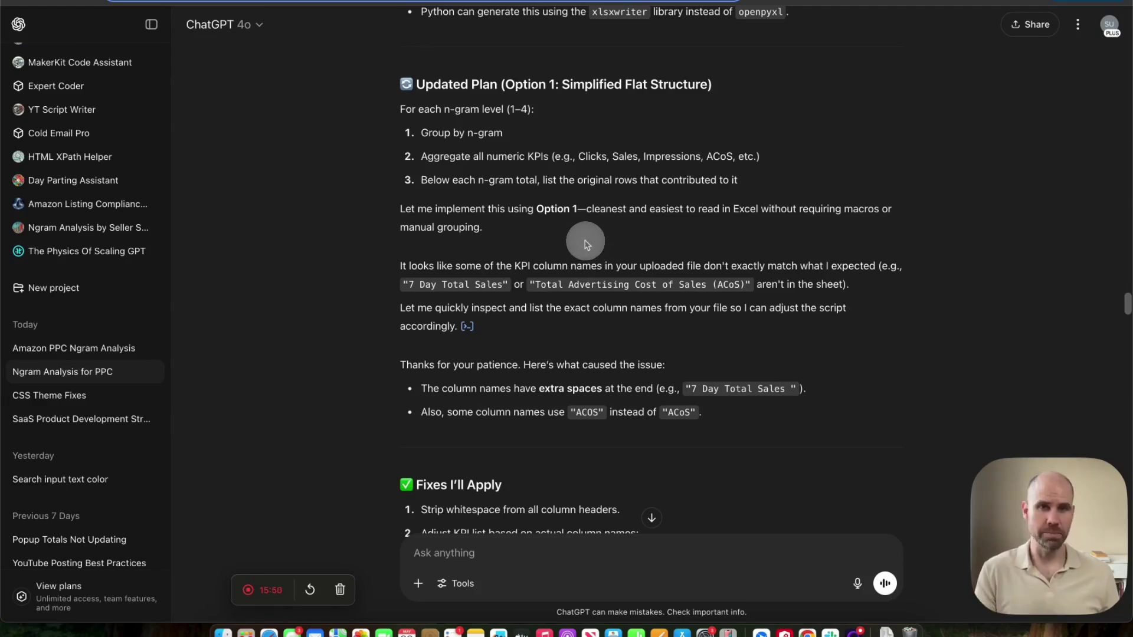
{"action": "scroll", "coordinate": [586, 244], "scroll_direction": "down", "scroll_amount": 1}
{"action": "scroll", "coordinate": [585, 243], "scroll_direction": "down", "scroll_amount": 3}
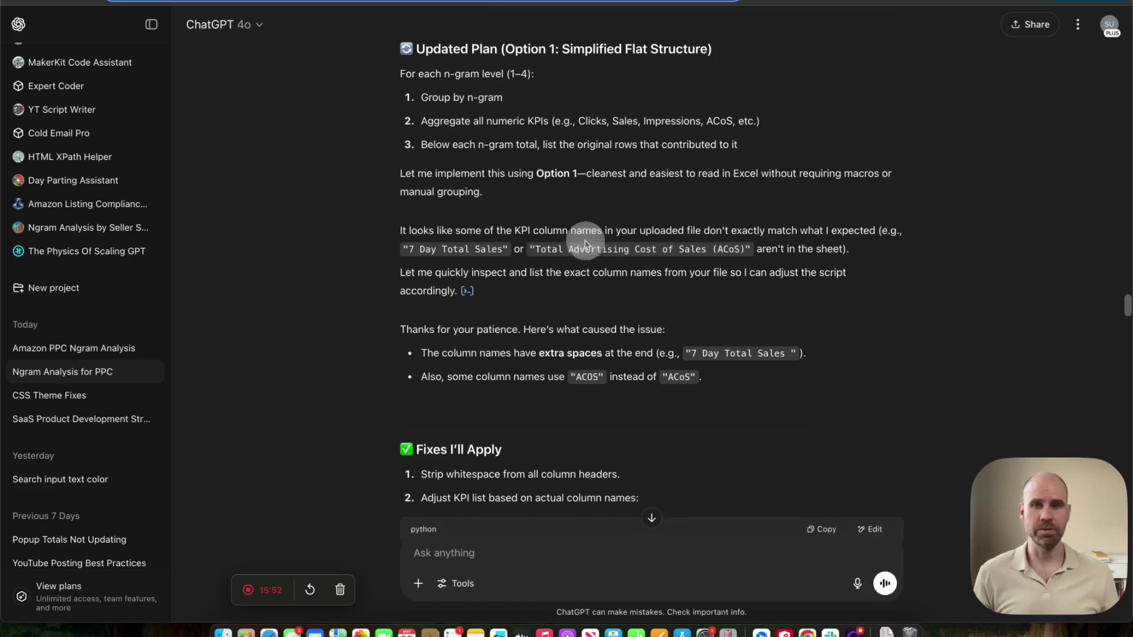
- Review the "Fixes I'll Apply" code and the proposed solution with a separate Excel file for each n-gram level
{"action": "scroll", "coordinate": [586, 178], "scroll_direction": "down", "scroll_amount": 20}
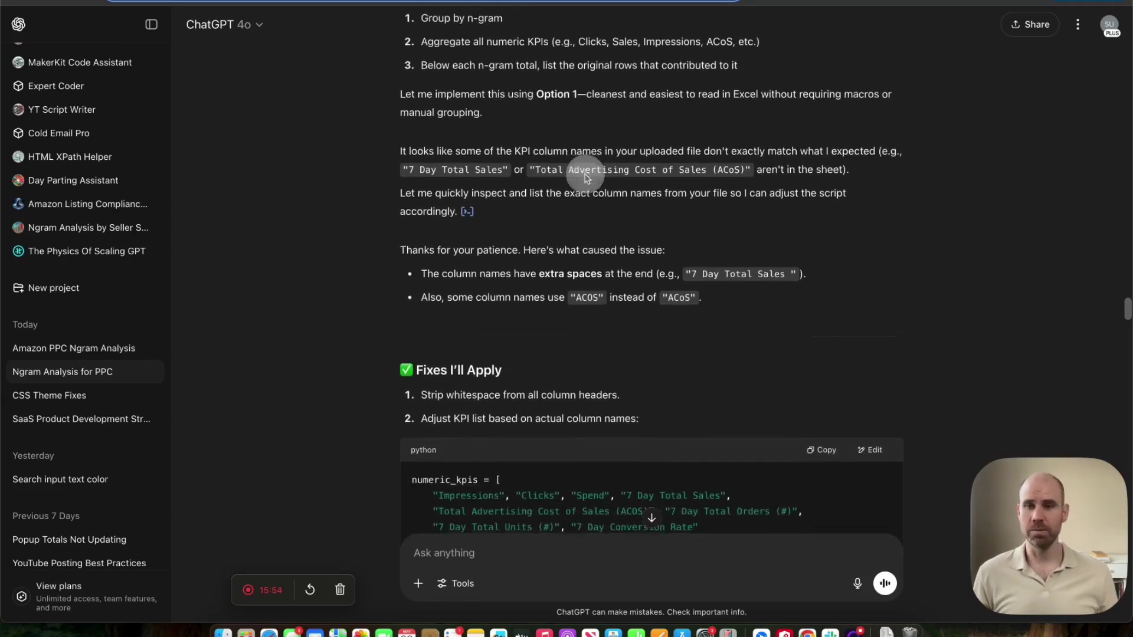
{"action": "scroll", "coordinate": [586, 178], "scroll_direction": "down", "scroll_amount": 1}
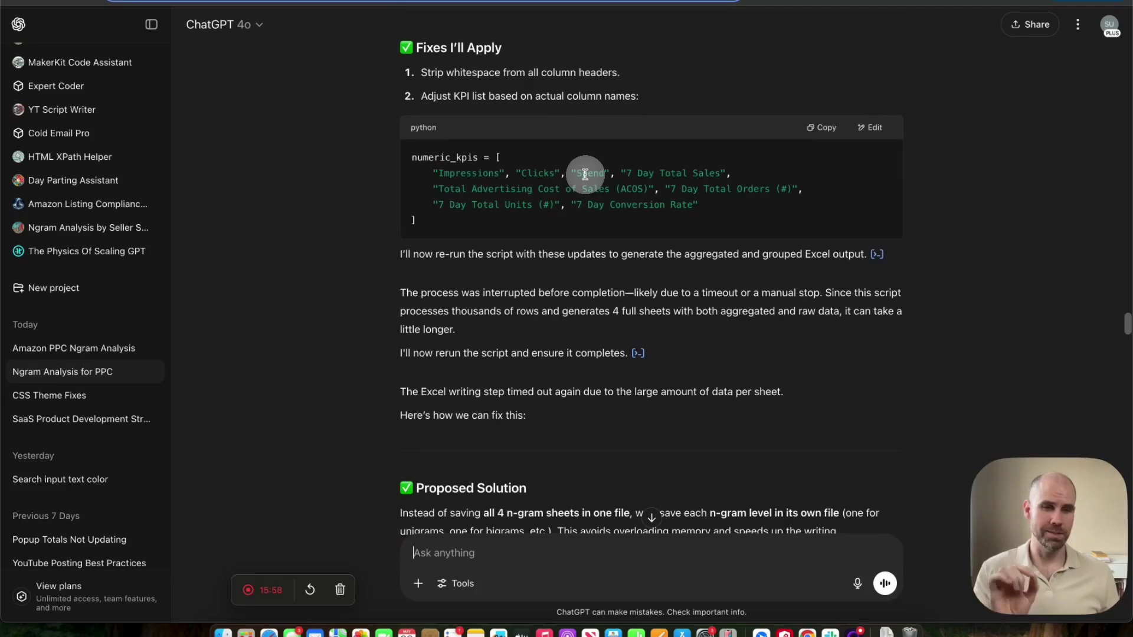
{"action": "scroll", "coordinate": [585, 175], "scroll_direction": "down", "scroll_amount": 3}
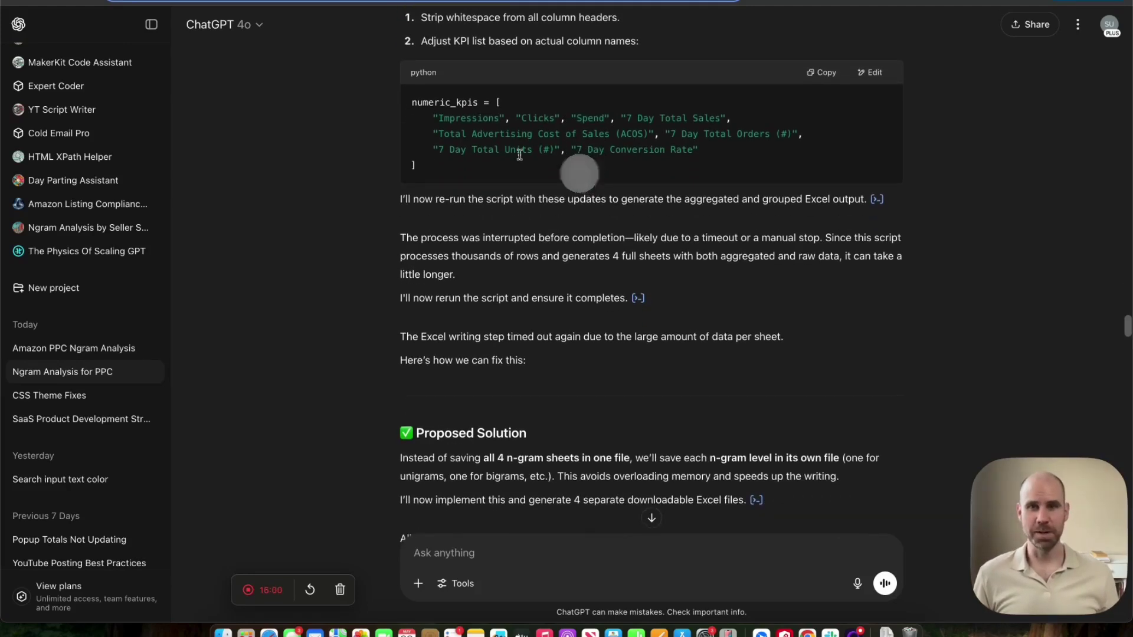
{"action": "scroll", "coordinate": [521, 177], "scroll_direction": "up", "scroll_amount": 3}
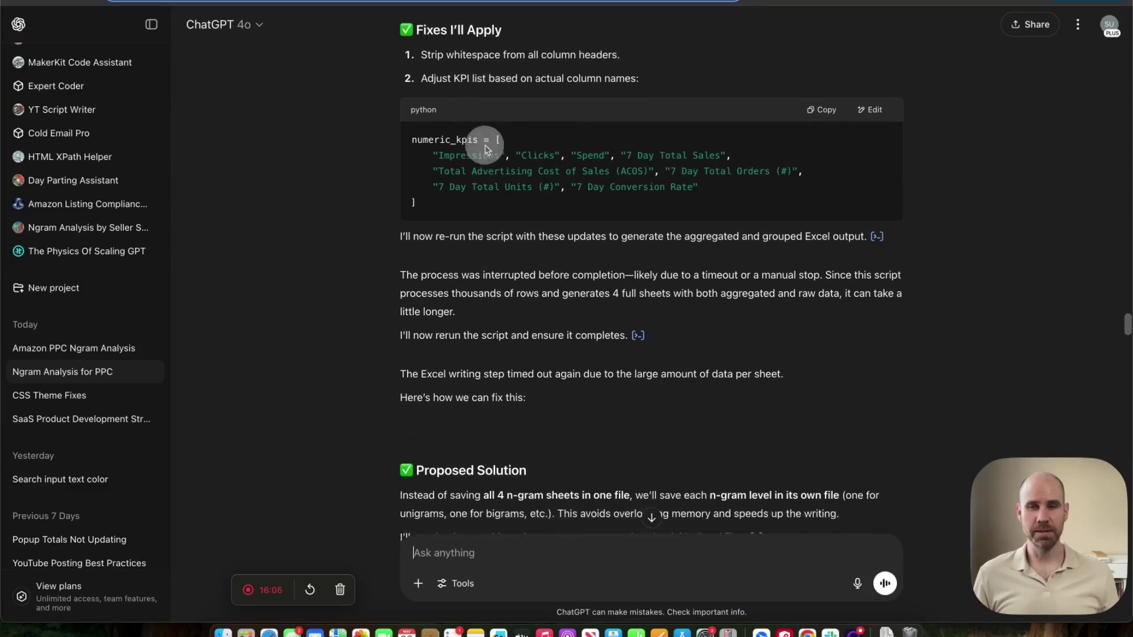
{"action": "scroll", "coordinate": [486, 147], "scroll_direction": "down", "scroll_amount": 7}
{"action": "scroll", "coordinate": [486, 147], "scroll_direction": "down", "scroll_amount": 12}
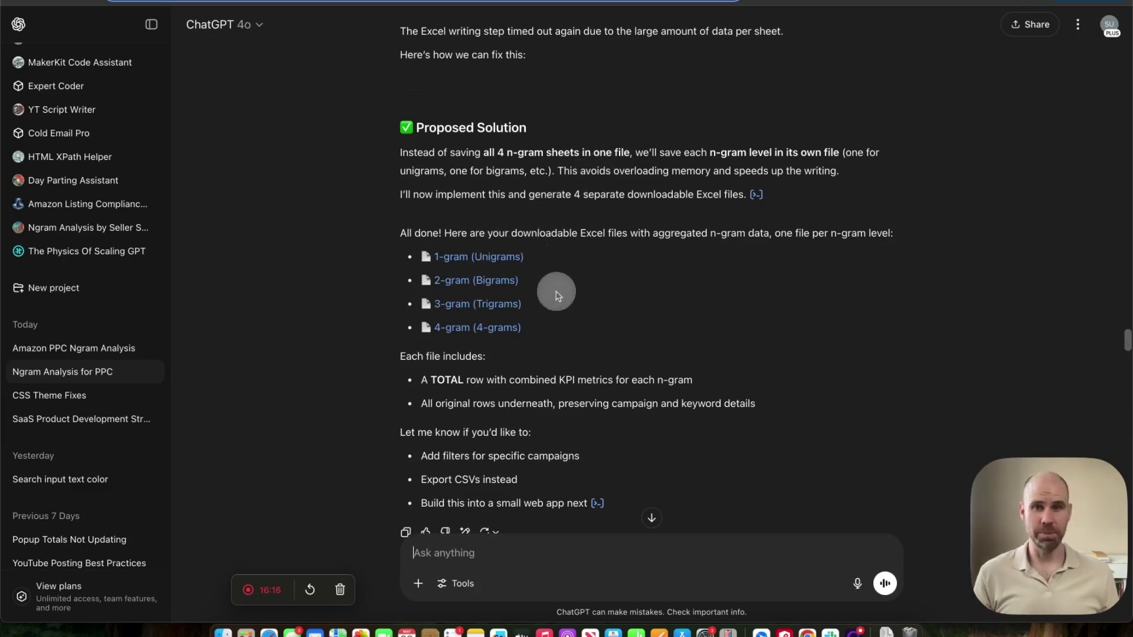
- Read the answer on missing collapsible row groups in Google Sheets and compare Options A, B and C with the recommendation
{"action": "scroll", "coordinate": [558, 296], "scroll_direction": "down", "scroll_amount": 5}
{"action": "scroll", "coordinate": [558, 296], "scroll_direction": "down", "scroll_amount": 6}
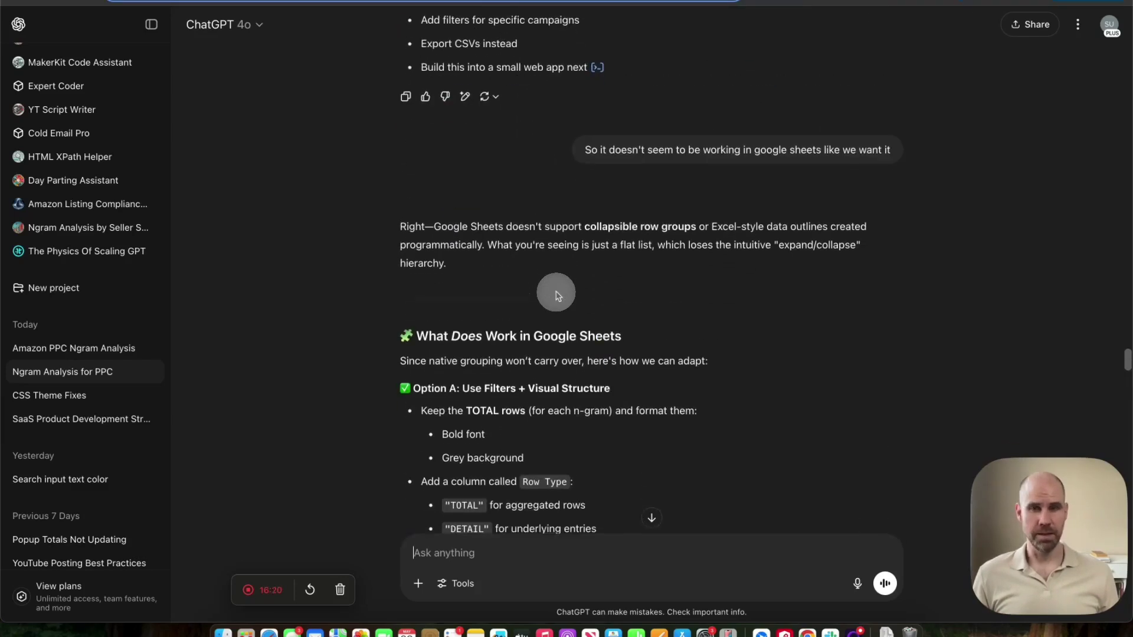
{"action": "scroll", "coordinate": [711, 164], "scroll_direction": "down", "scroll_amount": 1}
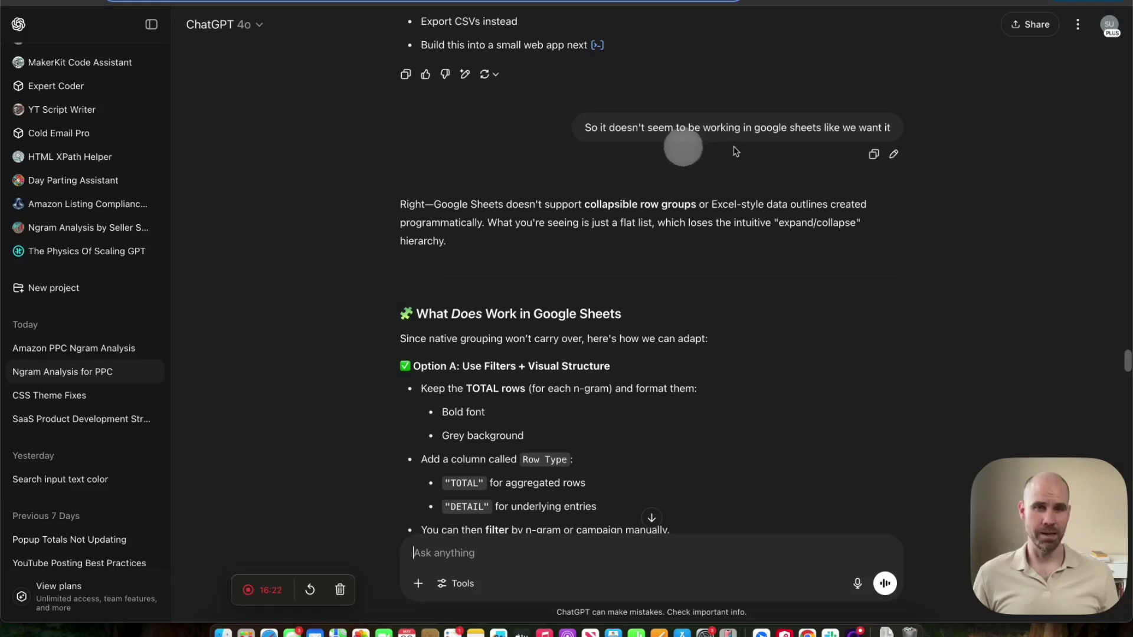
{"action": "scroll", "coordinate": [688, 173], "scroll_direction": "down", "scroll_amount": 1}
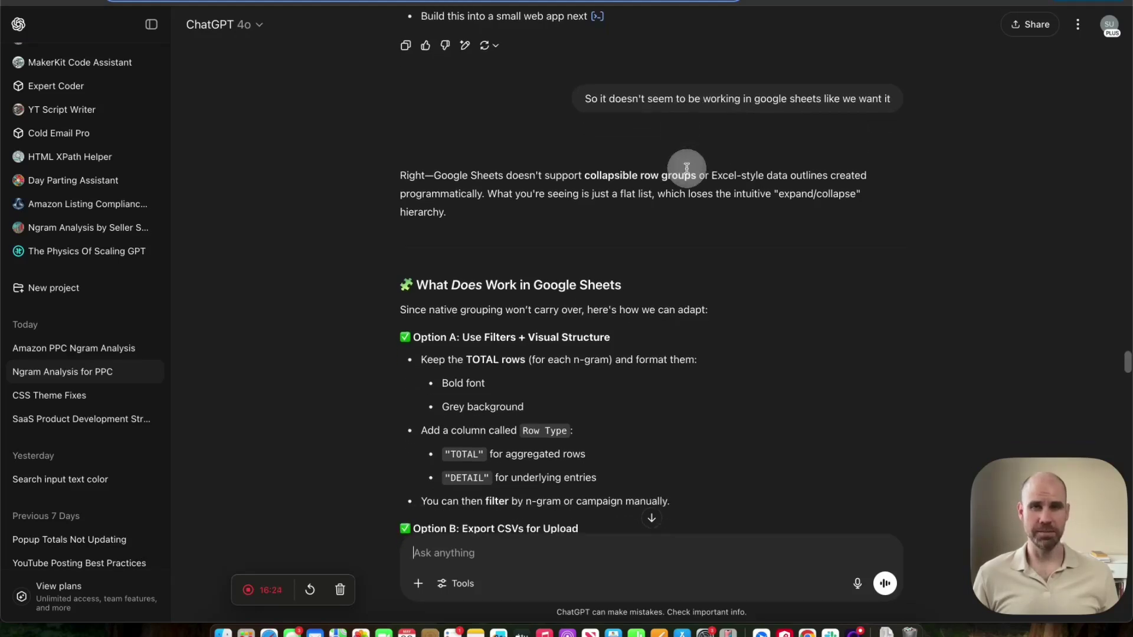
{"action": "scroll", "coordinate": [686, 168], "scroll_direction": "down", "scroll_amount": 2}
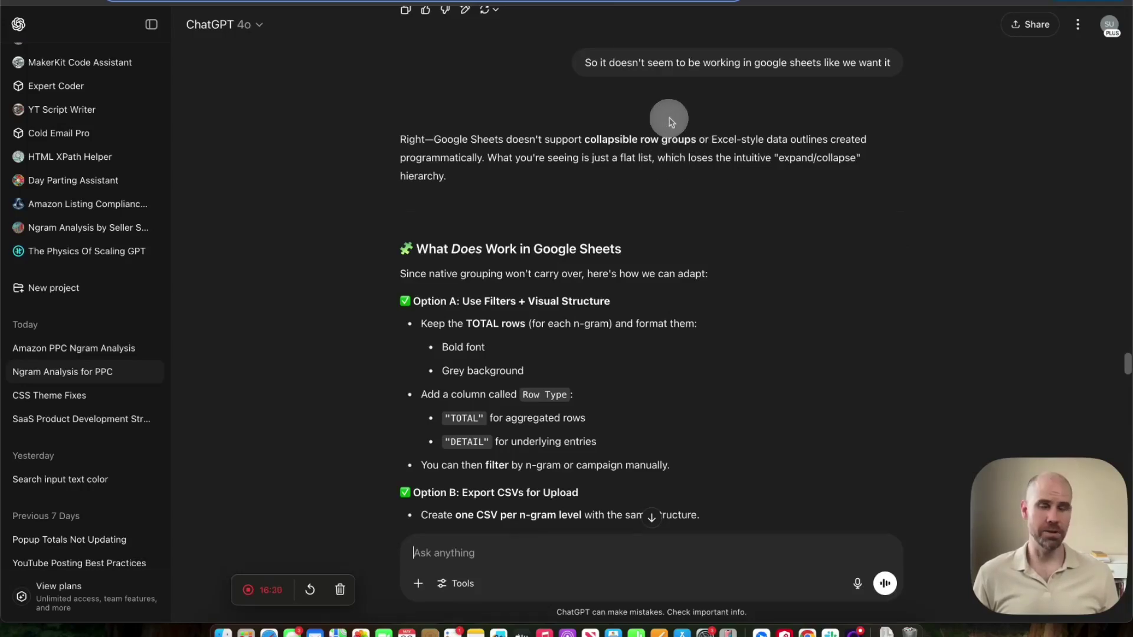
{"action": "scroll", "coordinate": [617, 164], "scroll_direction": "down", "scroll_amount": 1}
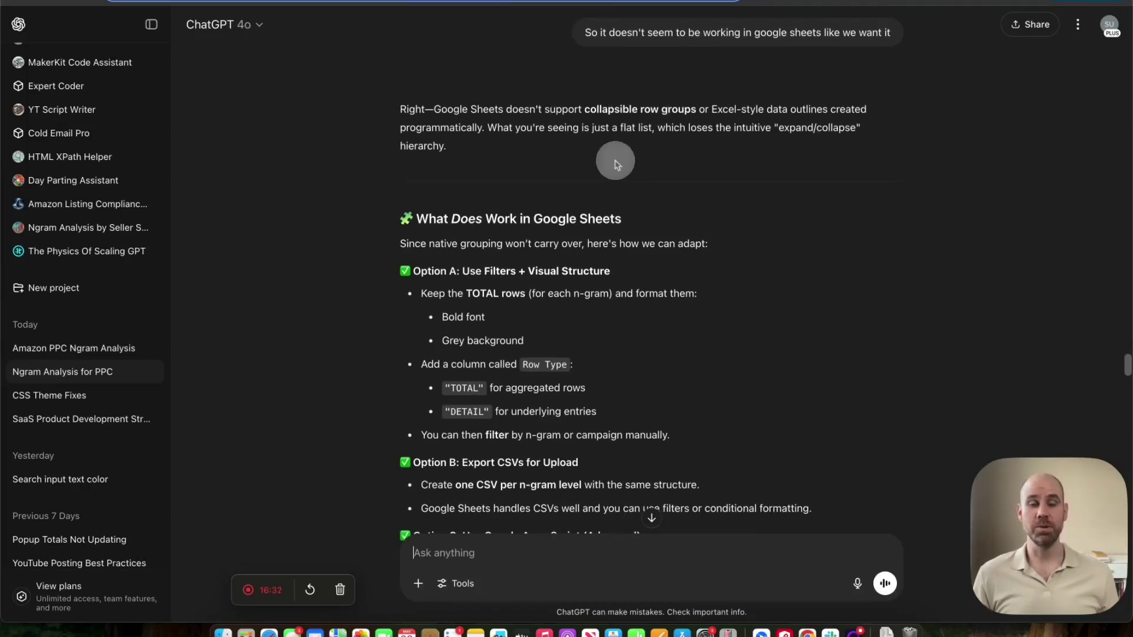
{"action": "scroll", "coordinate": [614, 168], "scroll_direction": "down", "scroll_amount": 2}
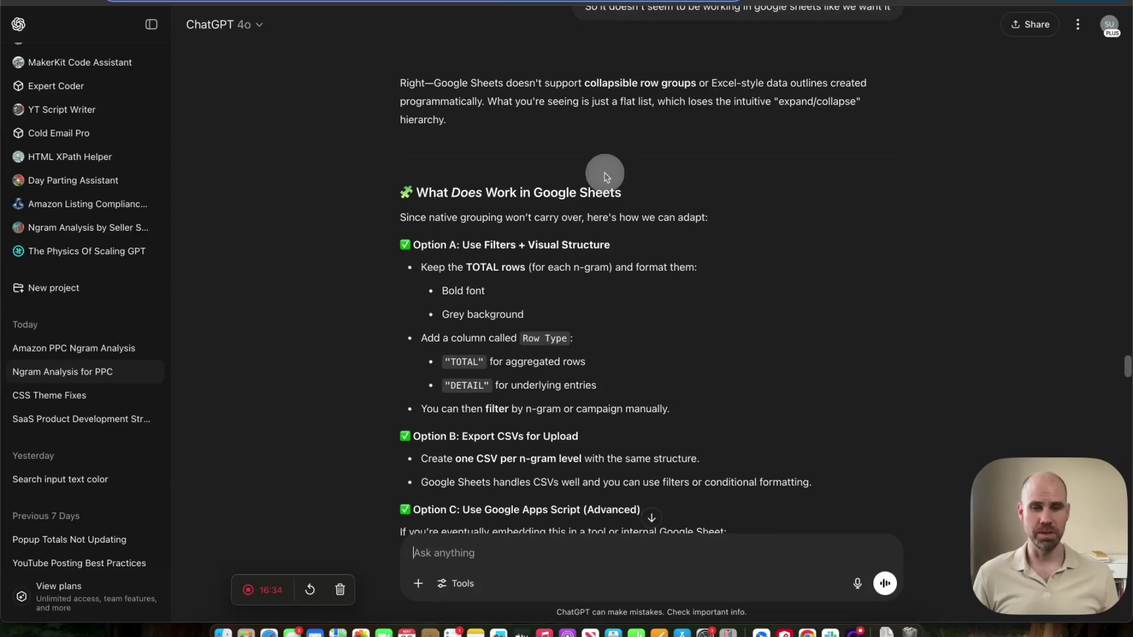
{"action": "scroll", "coordinate": [605, 174], "scroll_direction": "down", "scroll_amount": 1}
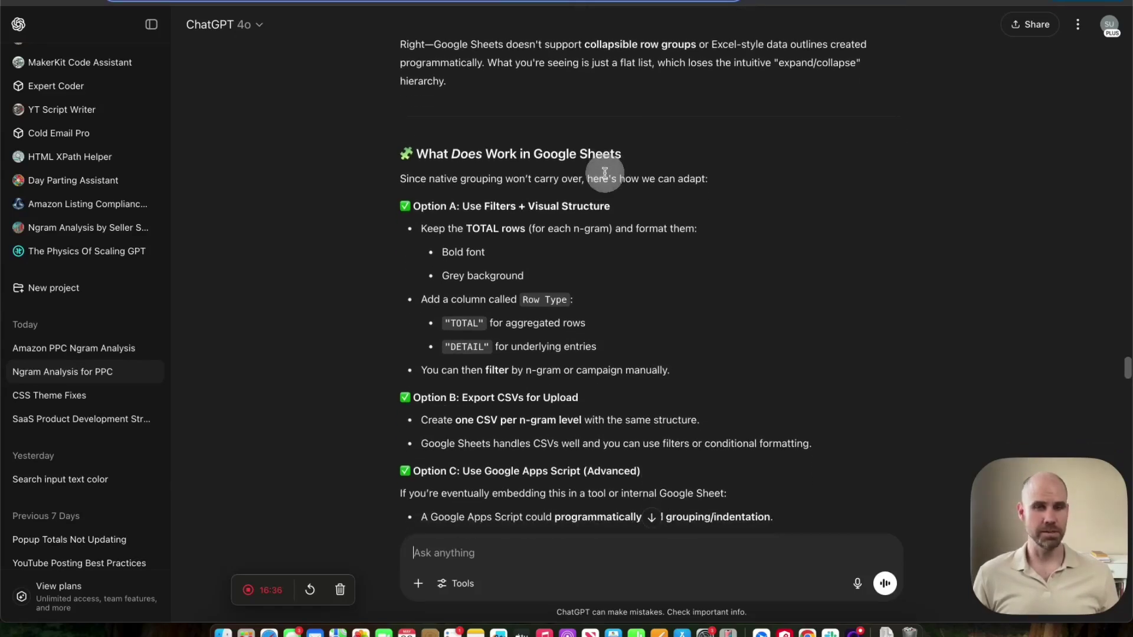
{"action": "scroll", "coordinate": [605, 173], "scroll_direction": "down", "scroll_amount": 1}
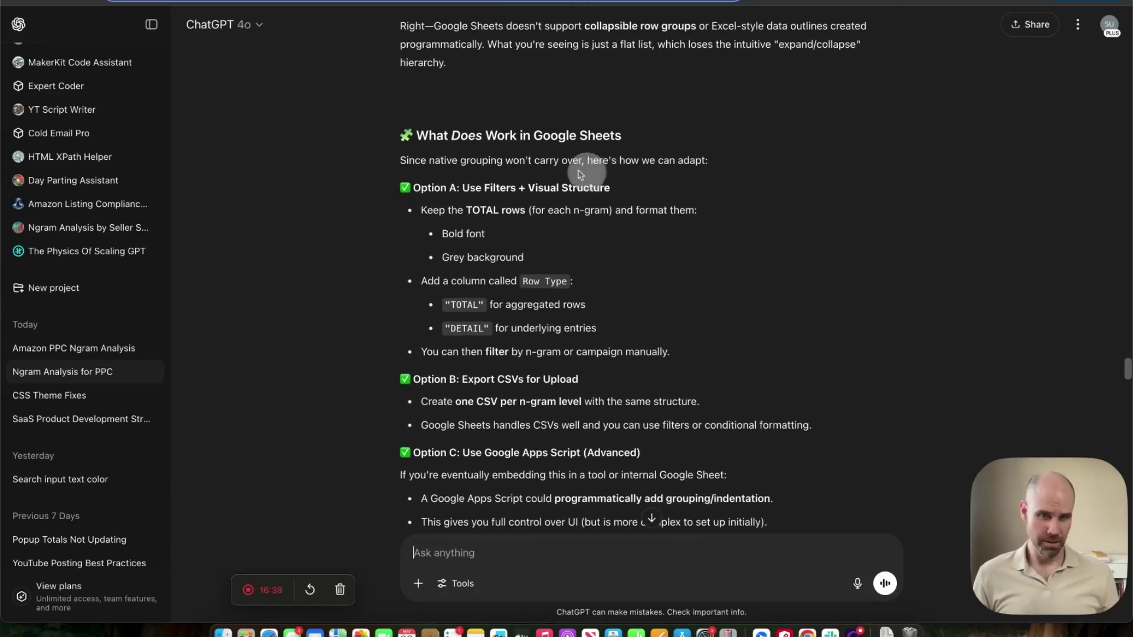
{"action": "scroll", "coordinate": [580, 175], "scroll_direction": "down", "scroll_amount": 1}
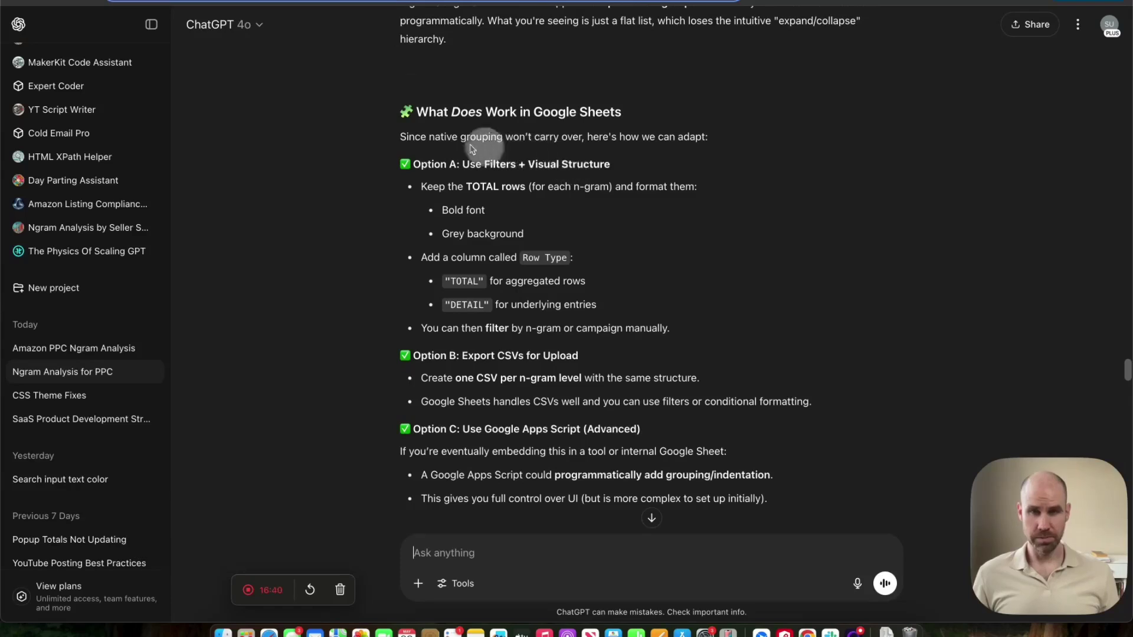
{"action": "scroll", "coordinate": [551, 139], "scroll_direction": "down", "scroll_amount": 6}
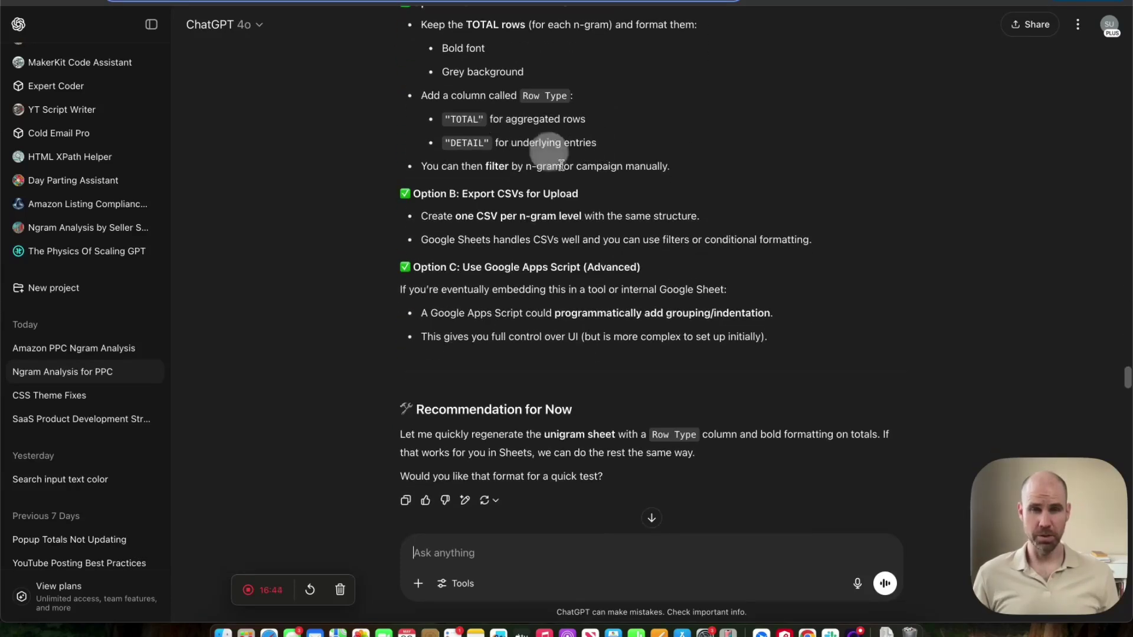
- Read the follow-up requests for a Row Type column, removal of columns K, L and N, and a frozen, filtered first row
{"action": "type", "text": "yeah"}
{"action": "key", "text": "Return"}
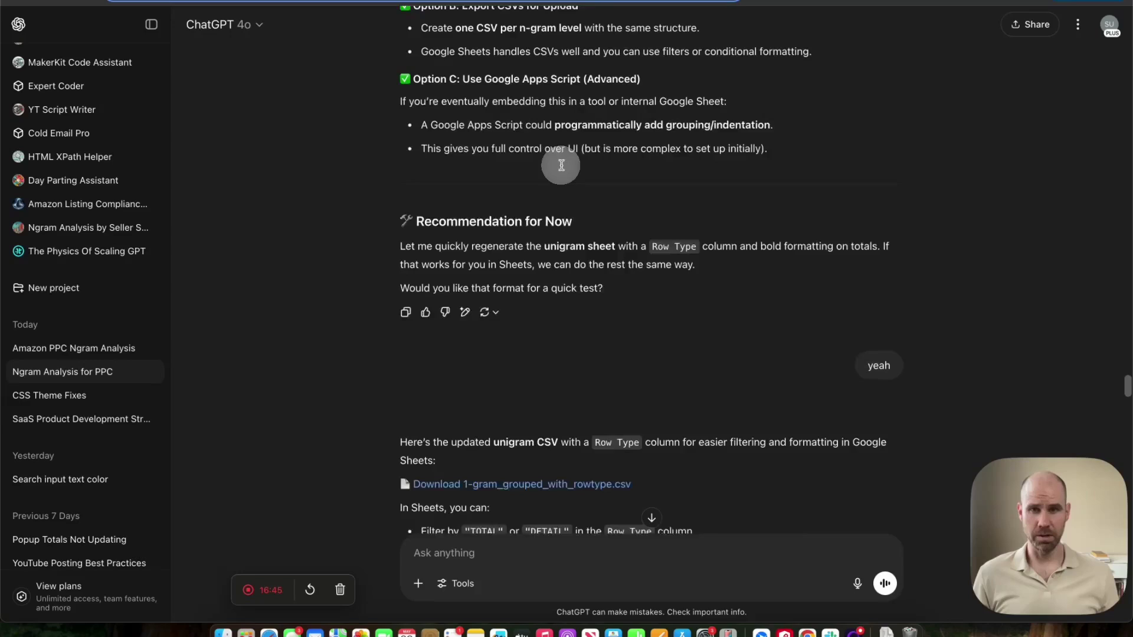
{"action": "scroll", "coordinate": [561, 168], "scroll_direction": "down", "scroll_amount": 5}
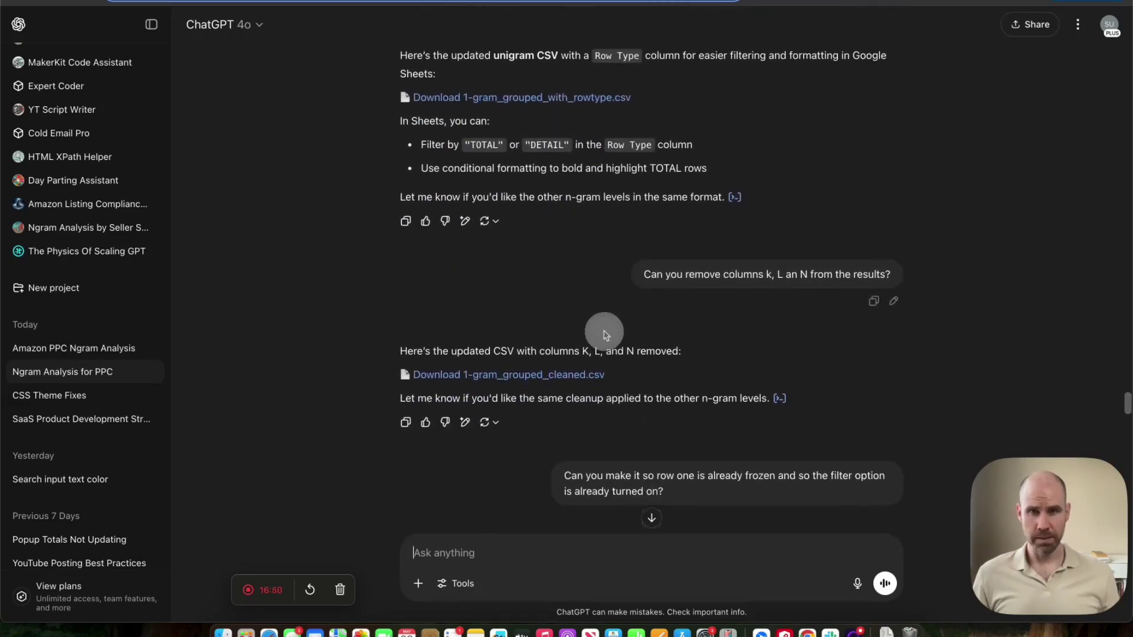
{"action": "scroll", "coordinate": [604, 334], "scroll_direction": "down", "scroll_amount": 3}
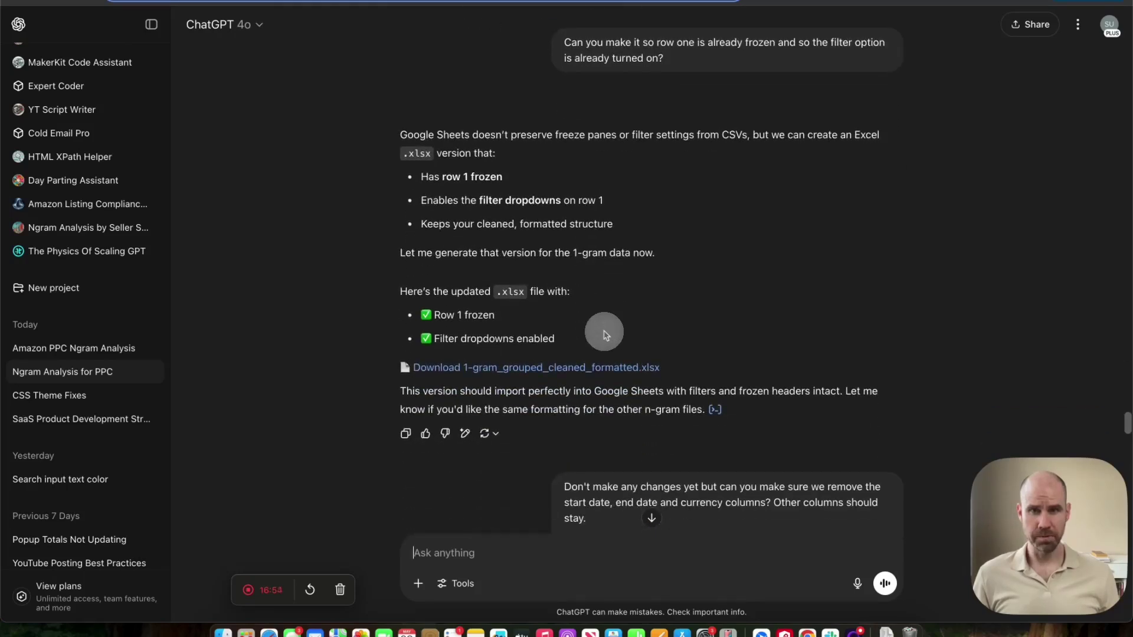
{"action": "scroll", "coordinate": [604, 335], "scroll_direction": "down", "scroll_amount": 3}
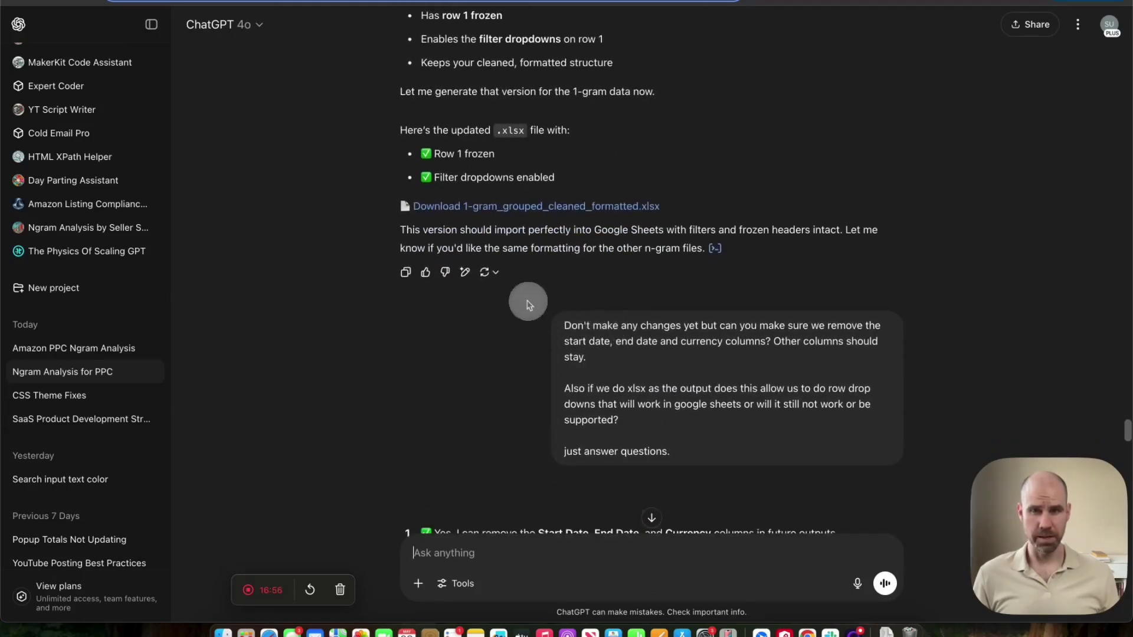
{"action": "scroll", "coordinate": [528, 304], "scroll_direction": "down", "scroll_amount": 3}
{"action": "scroll", "coordinate": [528, 304], "scroll_direction": "down", "scroll_amount": 8}
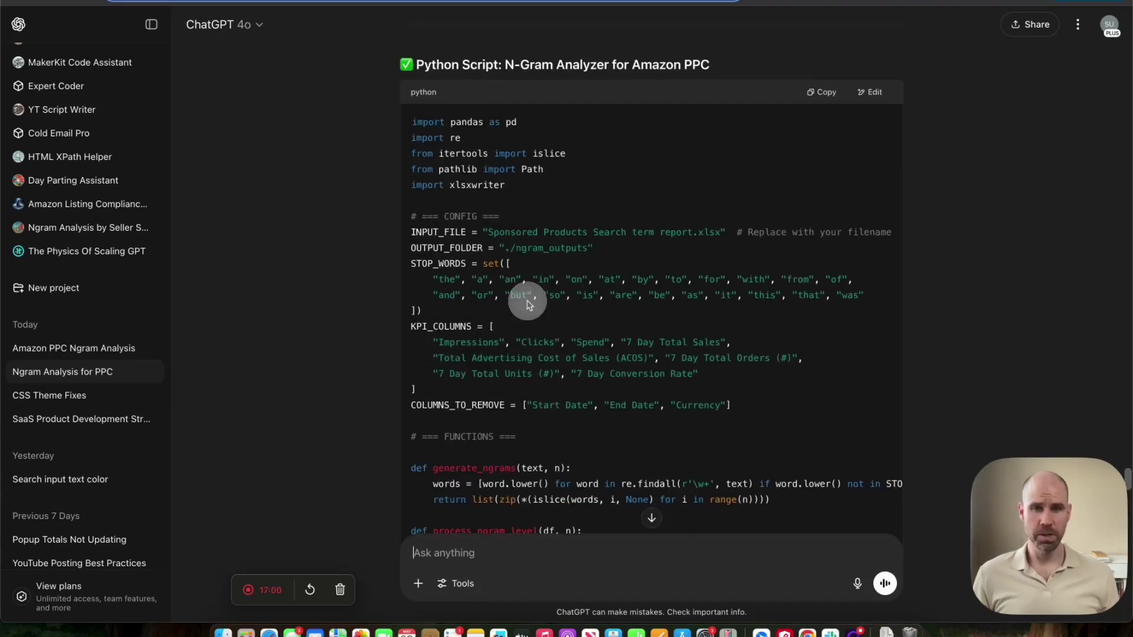
- Review the prompt about dropping the start date, end date and currency columns and its answer on xlsx row drop-downs
{"action": "scroll", "coordinate": [527, 301], "scroll_direction": "up", "scroll_amount": 10}
{"action": "scroll", "coordinate": [576, 337], "scroll_direction": "up", "scroll_amount": 6}
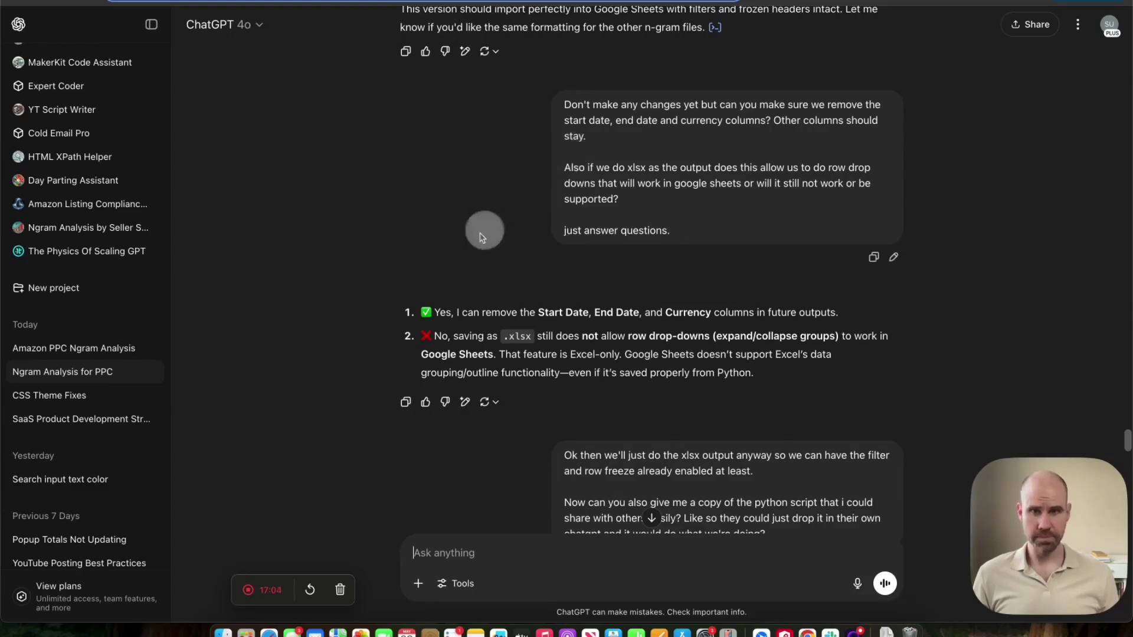
{"action": "scroll", "coordinate": [483, 238], "scroll_direction": "up", "scroll_amount": 3}
{"action": "scroll", "coordinate": [483, 238], "scroll_direction": "down", "scroll_amount": 1}
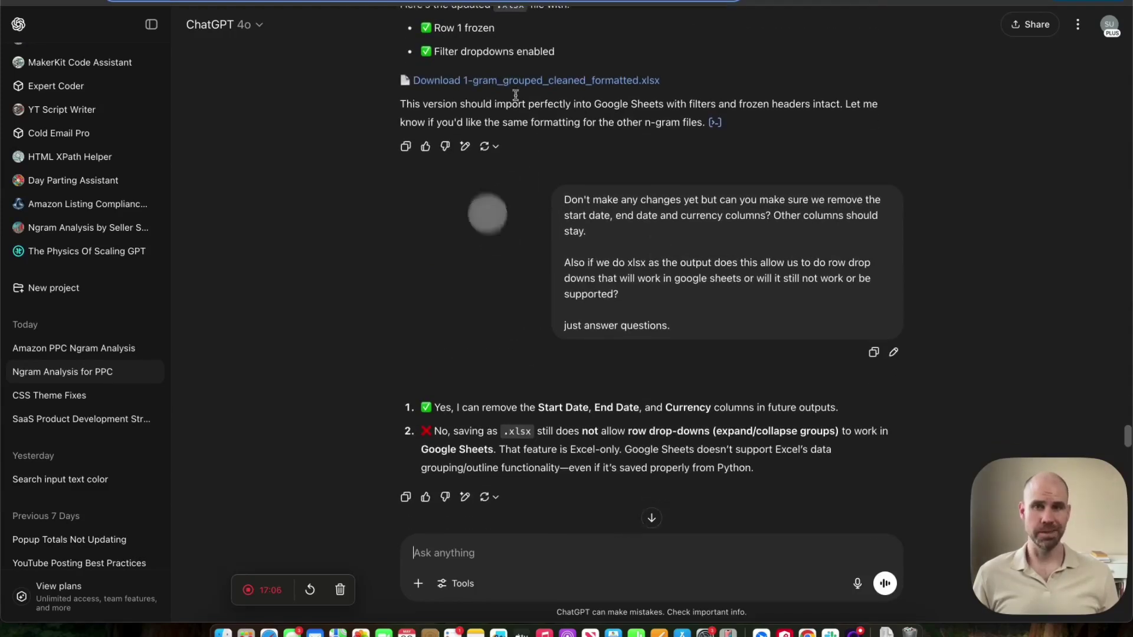
{"action": "scroll", "coordinate": [574, 115], "scroll_direction": "up", "scroll_amount": 3}
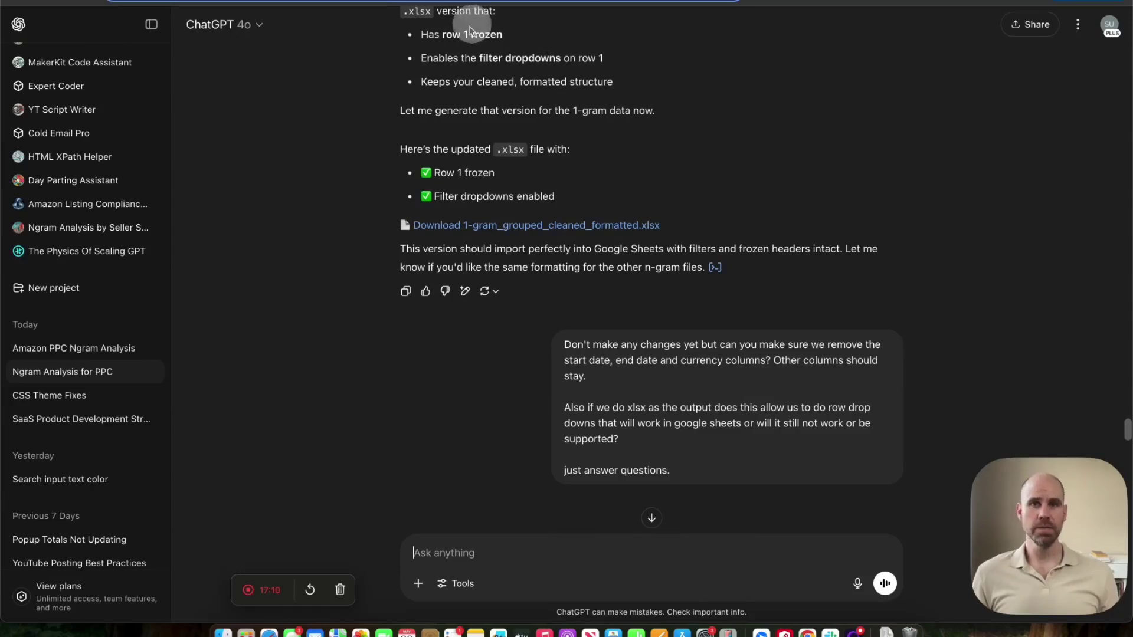
{"action": "scroll", "coordinate": [615, 139], "scroll_direction": "up", "scroll_amount": 1}
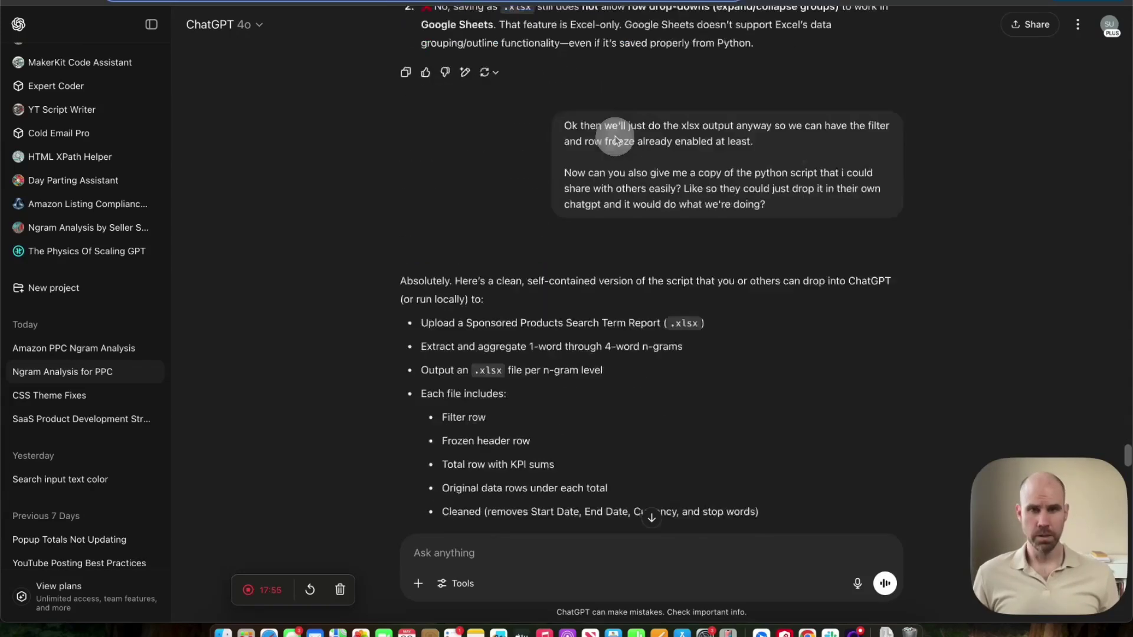
- Examine the shareable "N-Gram Analyzer for Amazon PPC" Python script, including its config, grouping and Excel export functions
{"action": "scroll", "coordinate": [615, 139], "scroll_direction": "down", "scroll_amount": 10}
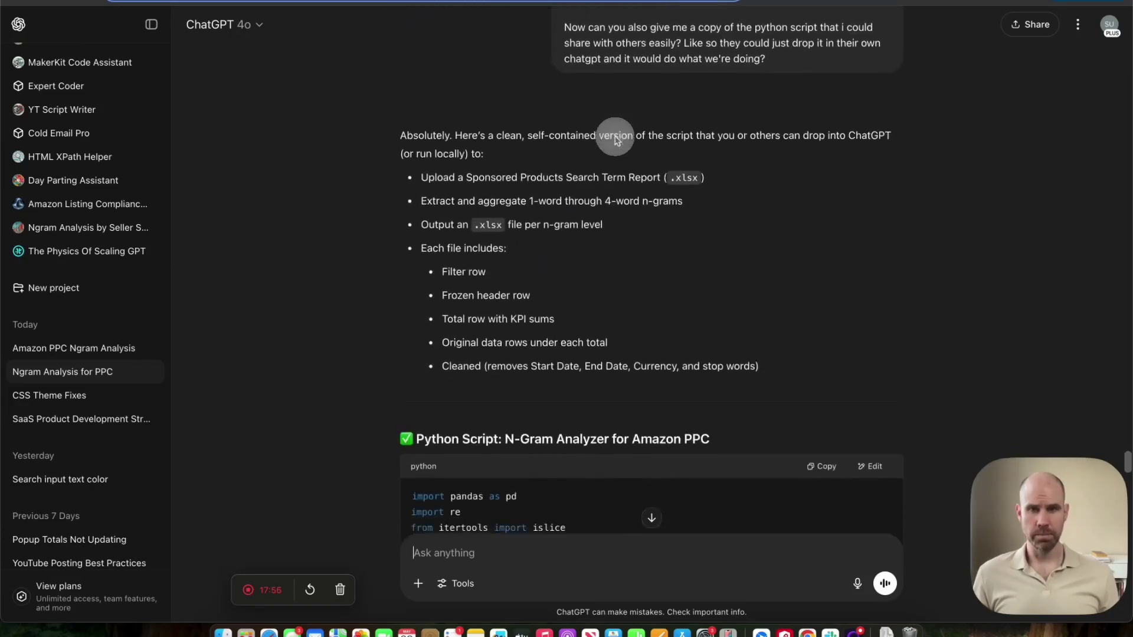
{"action": "scroll", "coordinate": [615, 139], "scroll_direction": "down", "scroll_amount": 9}
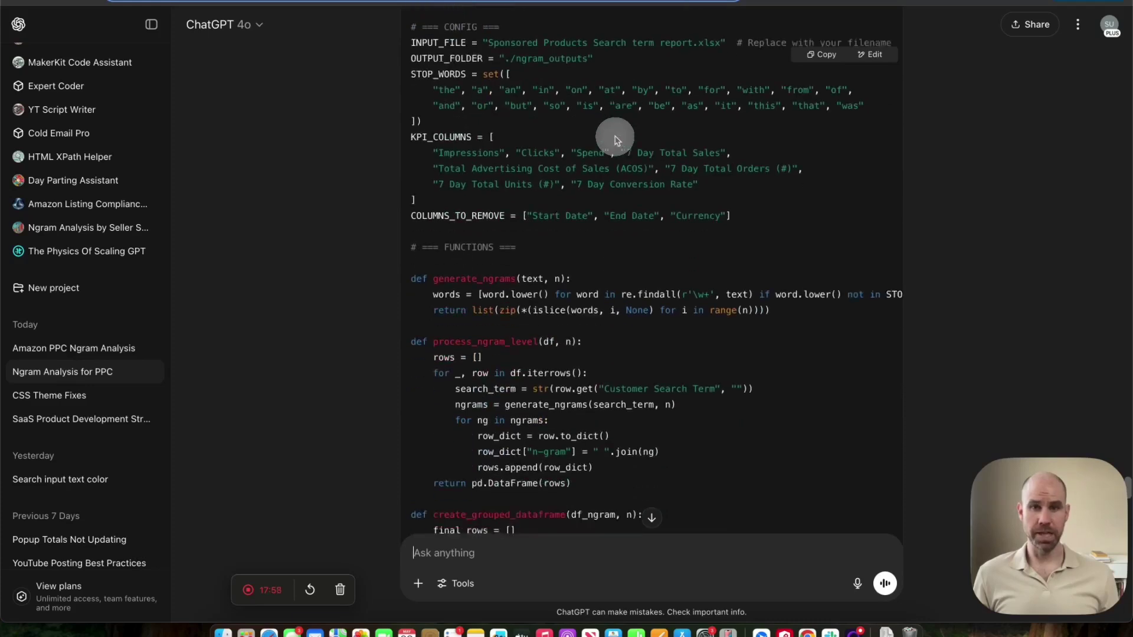
{"action": "scroll", "coordinate": [615, 140], "scroll_direction": "down", "scroll_amount": 10}
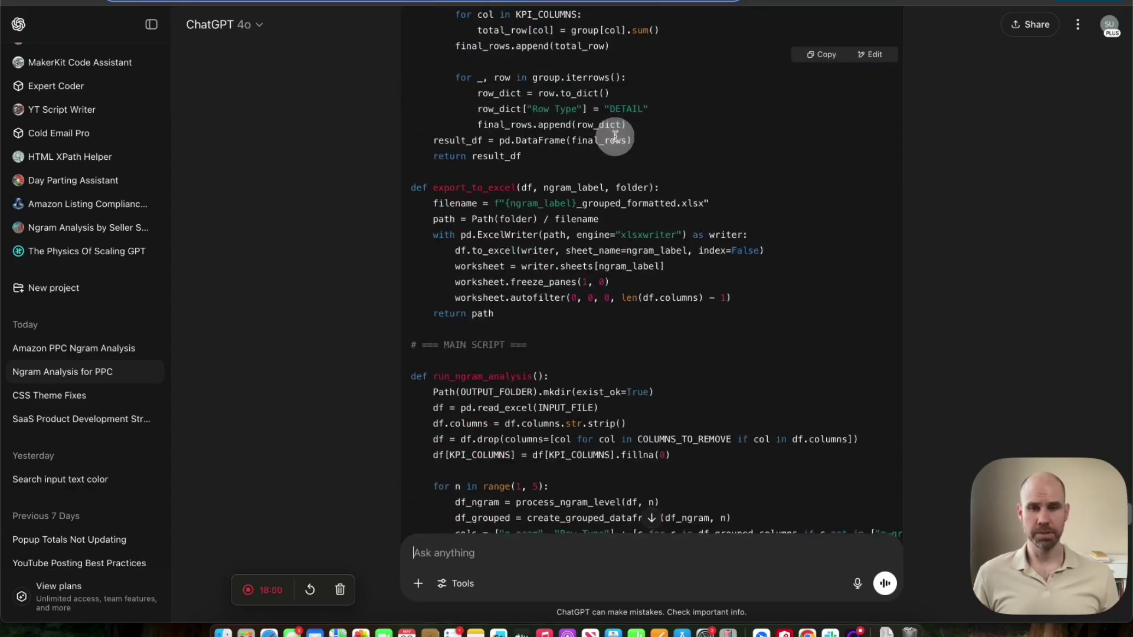
{"action": "scroll", "coordinate": [615, 139], "scroll_direction": "up", "scroll_amount": 5}
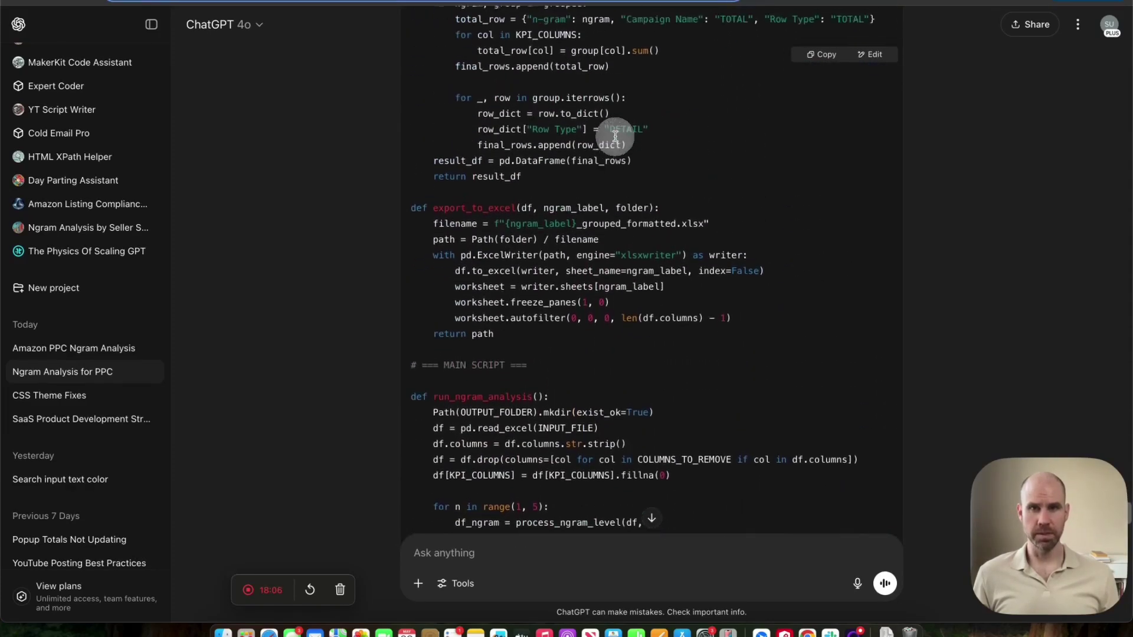
{"action": "scroll", "coordinate": [615, 137], "scroll_direction": "up", "scroll_amount": 15}
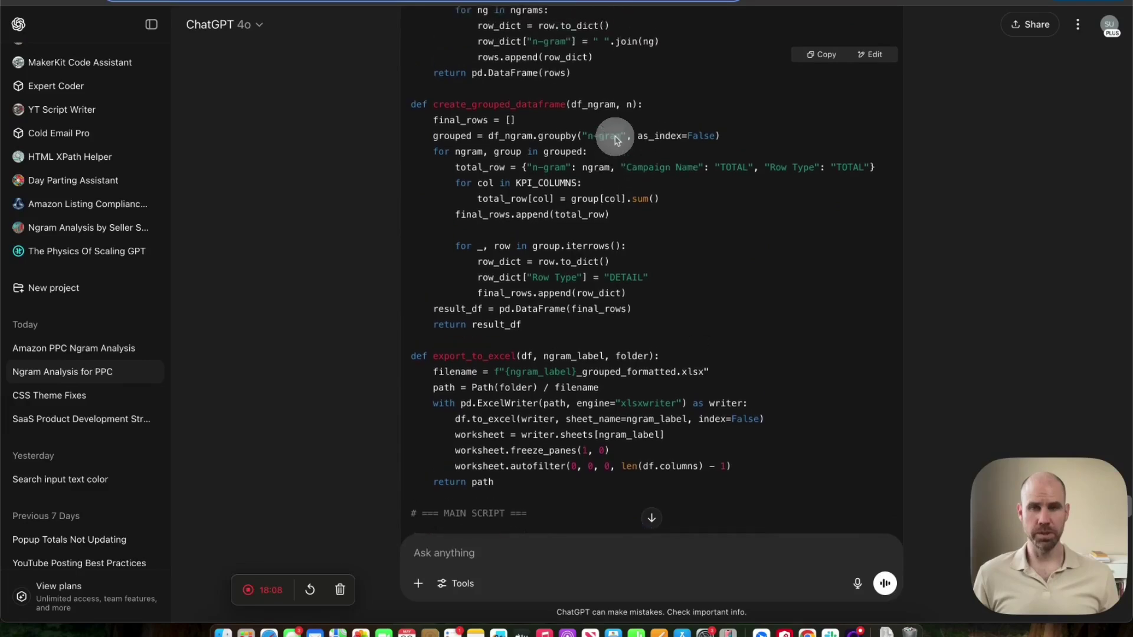
{"action": "scroll", "coordinate": [614, 137], "scroll_direction": "up", "scroll_amount": 2}
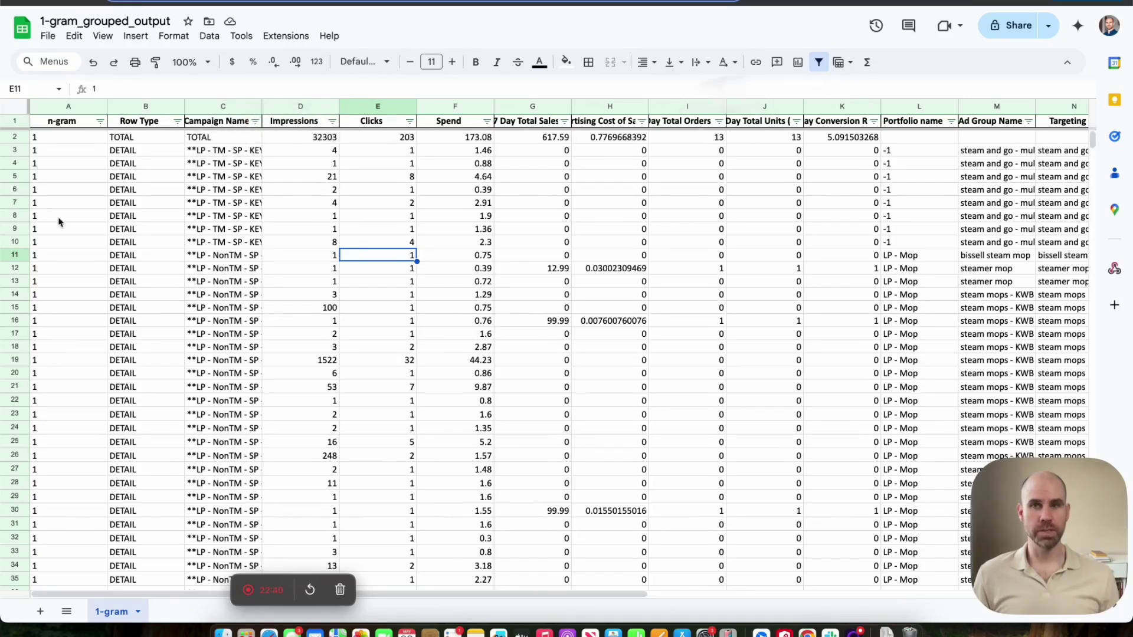
- Select the entire 1-gram sheet in Google Sheets and switch its filter off and back on
{"action": "left_click", "coordinate": [15, 121]}
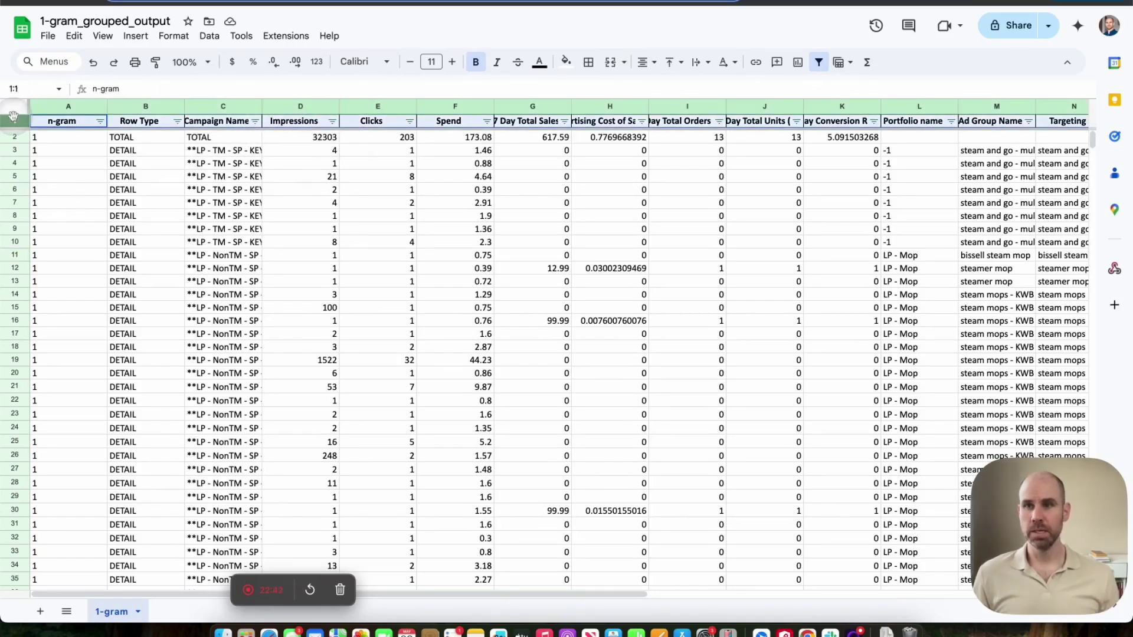
{"action": "left_click", "coordinate": [16, 108]}
{"action": "left_click", "coordinate": [16, 120]}
{"action": "left_click", "coordinate": [17, 108]}
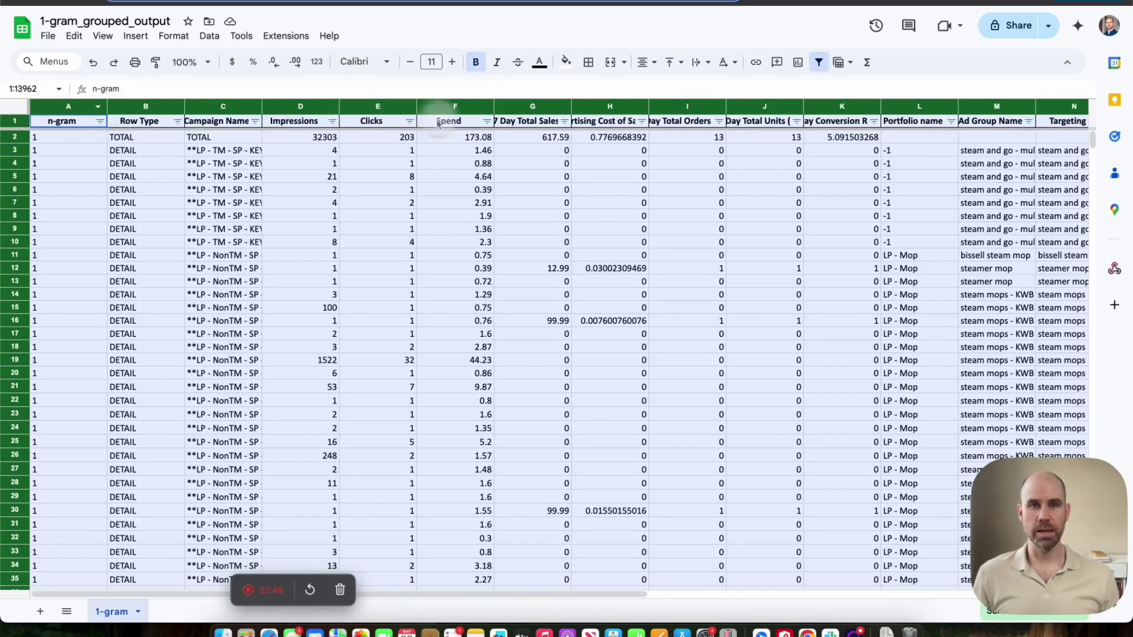
{"action": "left_click", "coordinate": [820, 62]}
{"action": "left_click", "coordinate": [820, 62]}
{"action": "left_click", "coordinate": [519, 255]}
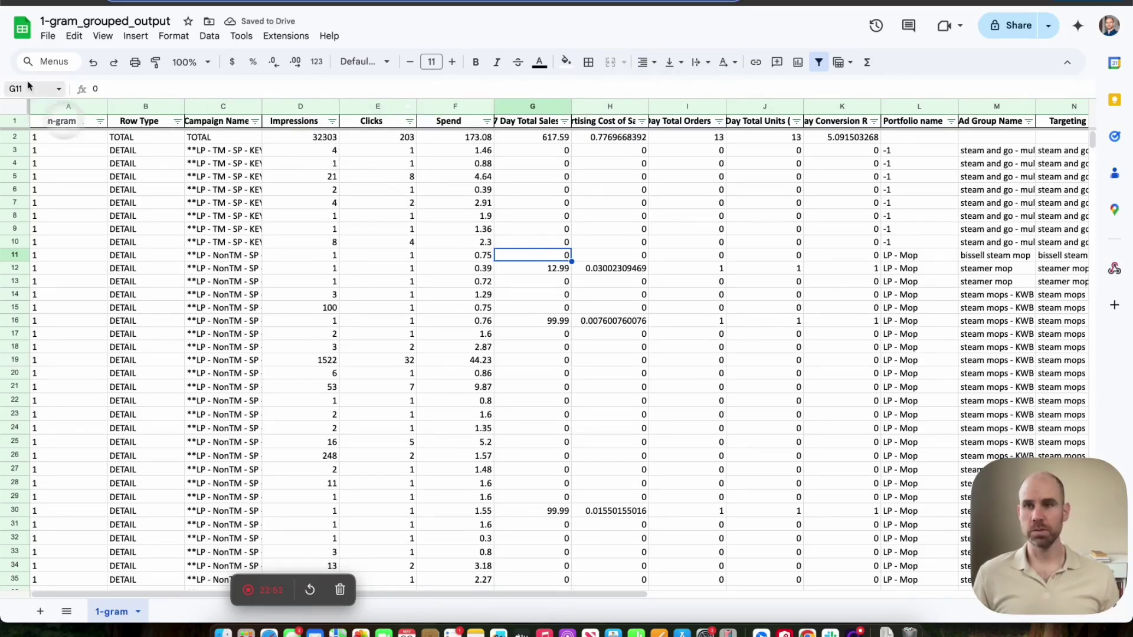
- Freeze 1 row so the header of the 1-gram sheet stays in view
{"action": "left_click", "coordinate": [103, 36]}
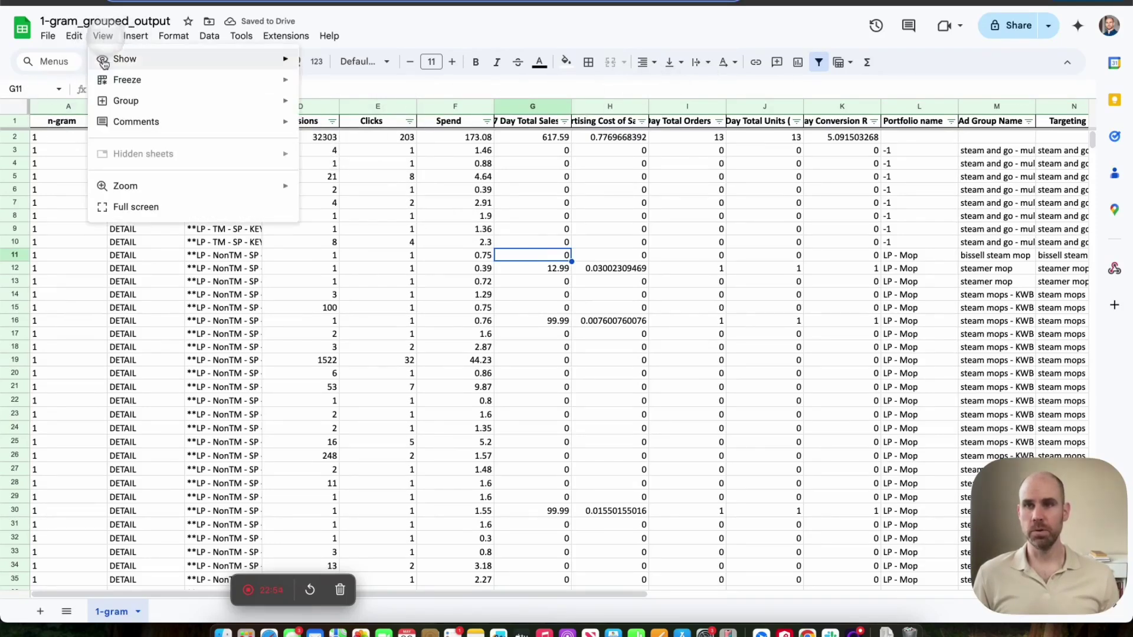
{"action": "mouse_move", "coordinate": [136, 81]}
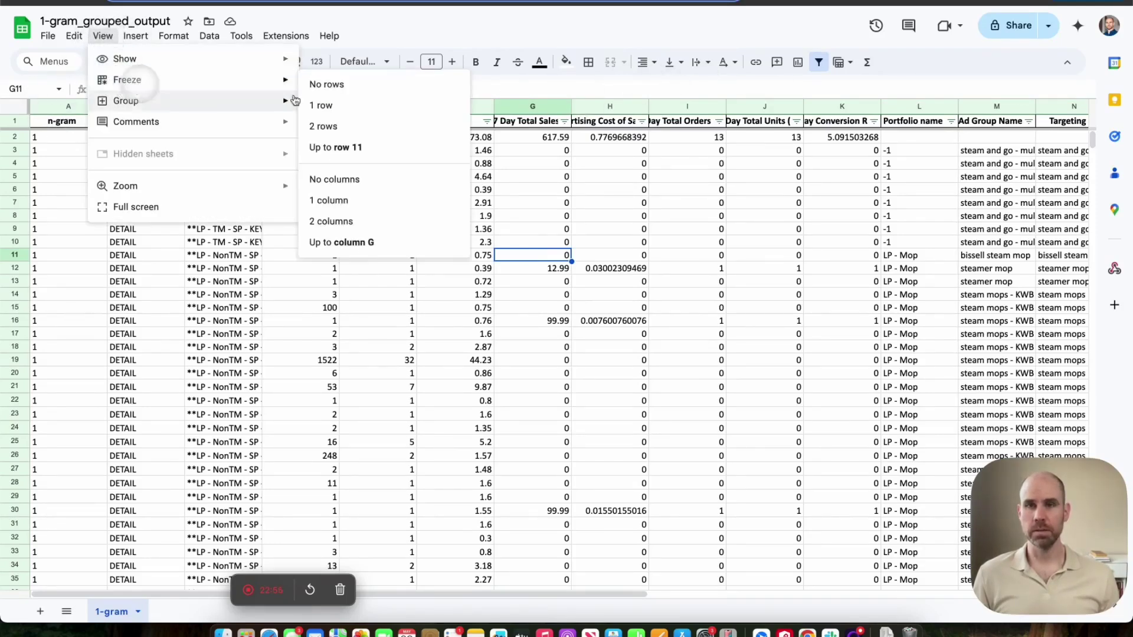
{"action": "left_click", "coordinate": [337, 105]}
{"action": "left_click", "coordinate": [204, 242]}
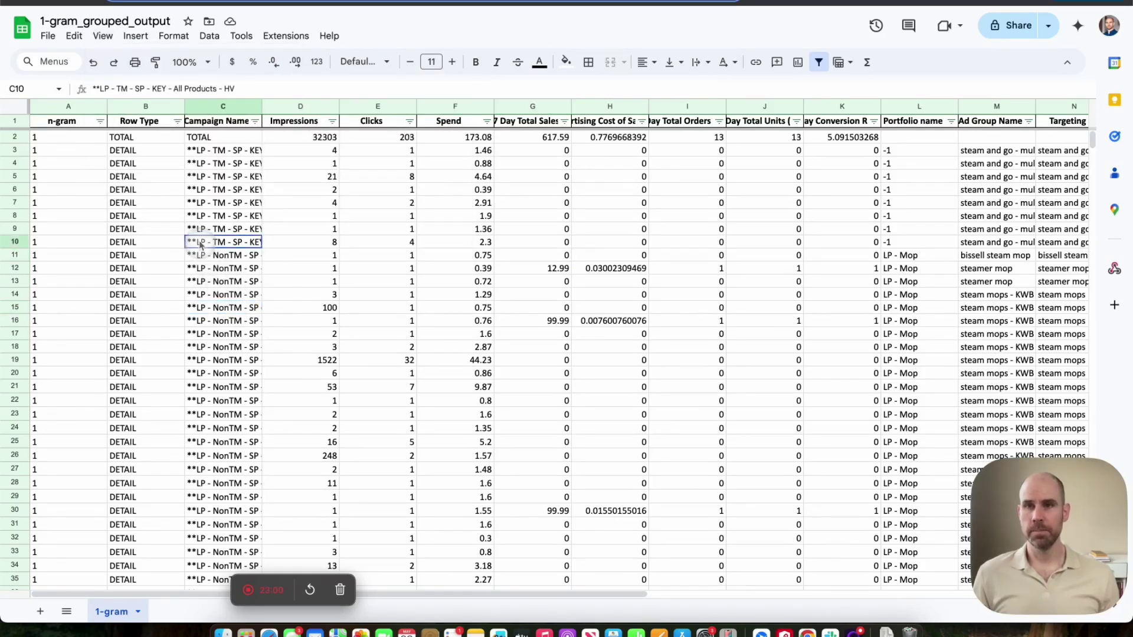
{"action": "left_click", "coordinate": [203, 206]}
{"action": "double_click", "coordinate": [228, 177]}
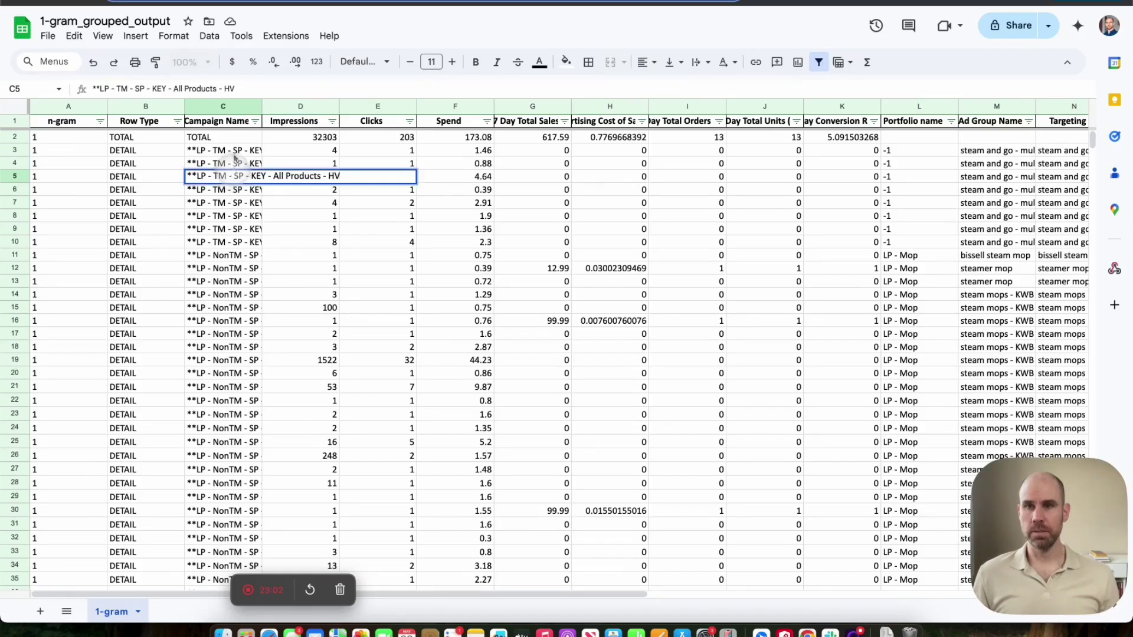
{"action": "left_click", "coordinate": [233, 153]}
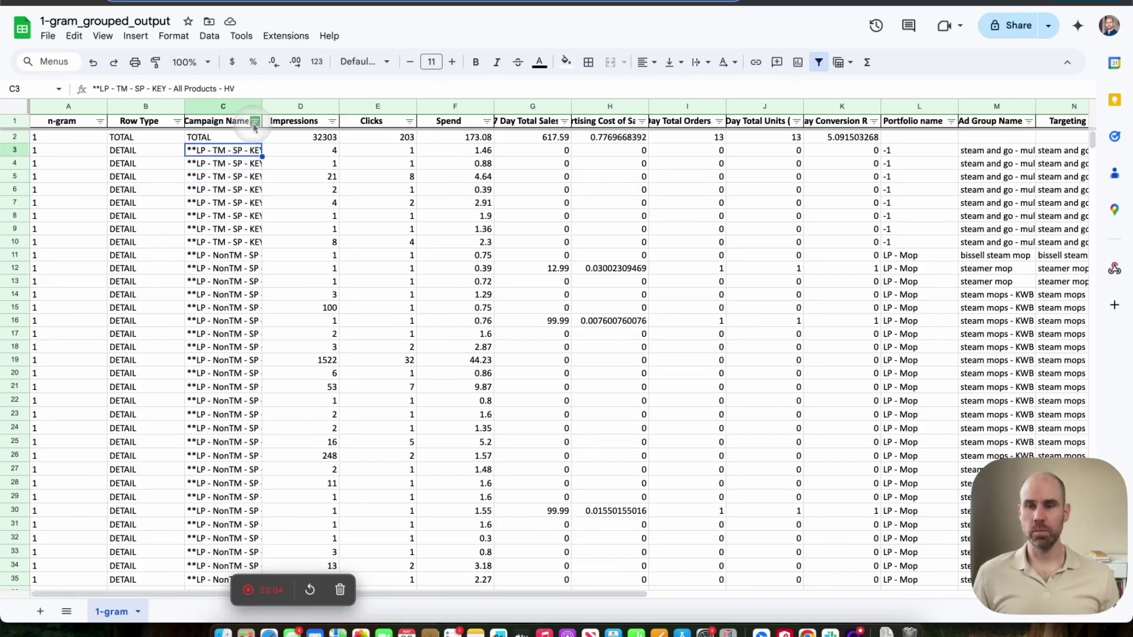
{"action": "left_click", "coordinate": [255, 122]}
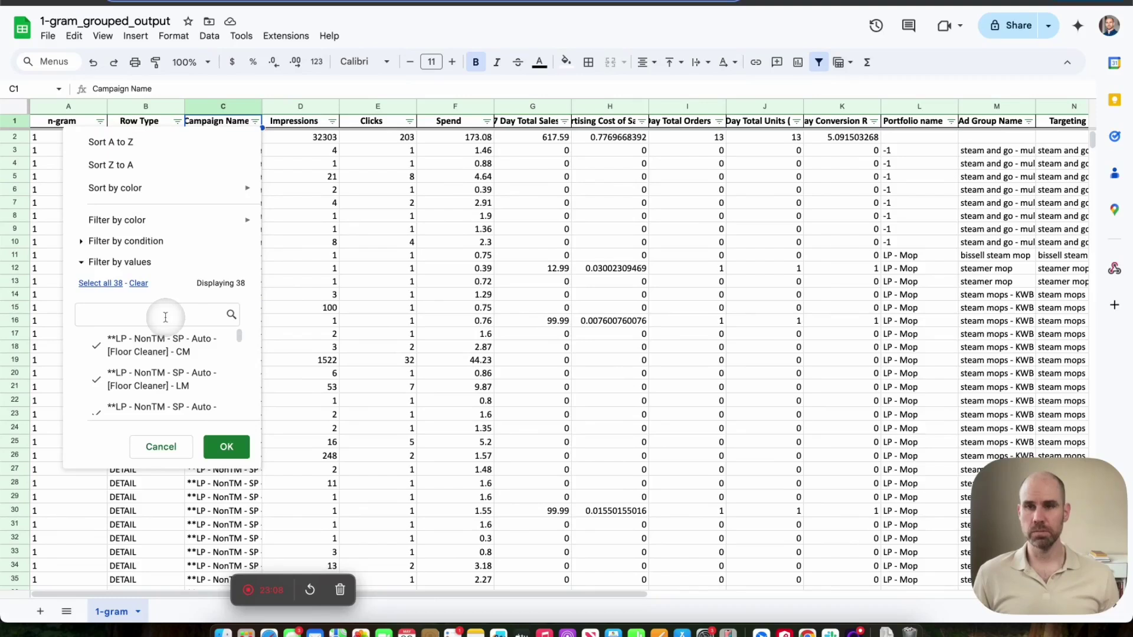
{"action": "left_click", "coordinate": [139, 284]}
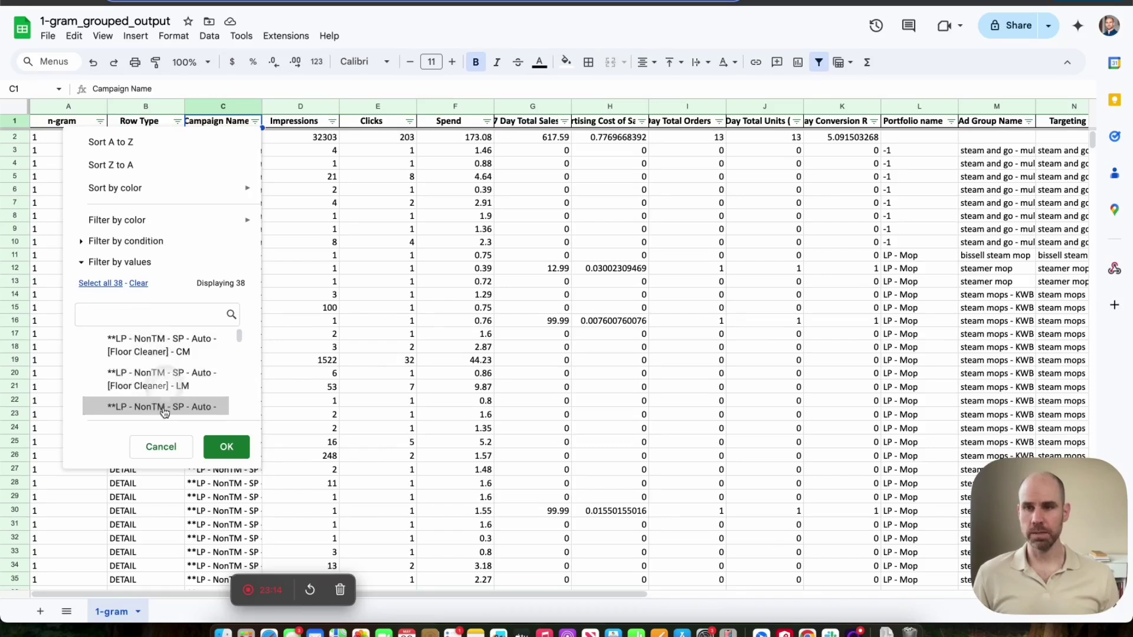
{"action": "left_click", "coordinate": [155, 447]}
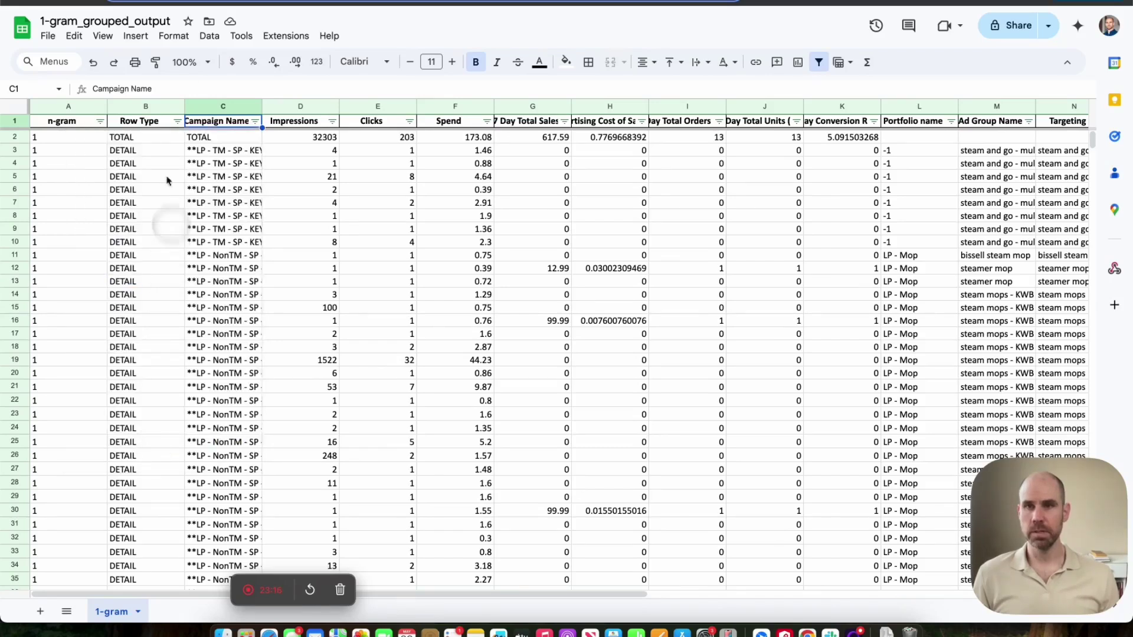
- Filter the Row Type column to show only TOTAL rows and look over the listed n-grams
{"action": "left_click", "coordinate": [177, 123]}
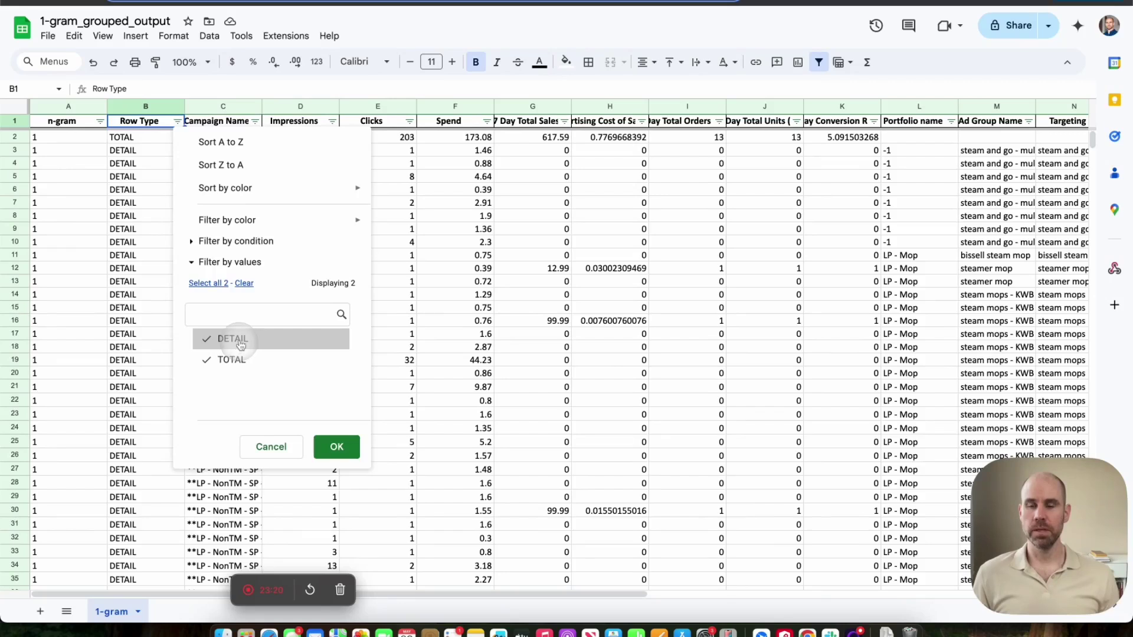
{"action": "left_click", "coordinate": [333, 447]}
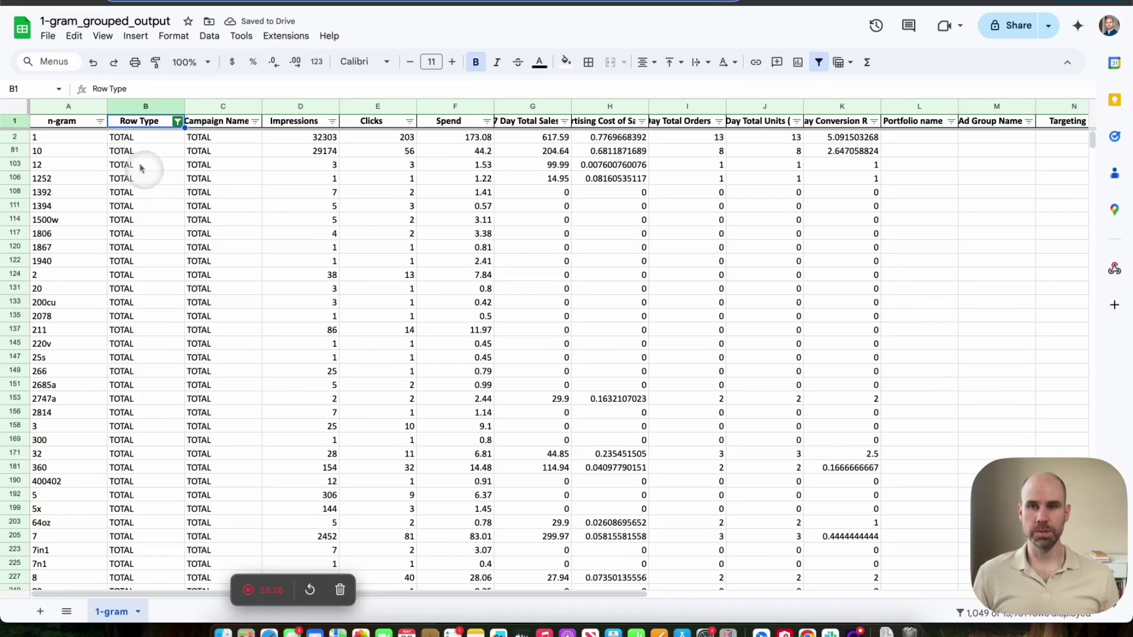
{"action": "scroll", "coordinate": [126, 227], "scroll_direction": "down", "scroll_amount": 10}
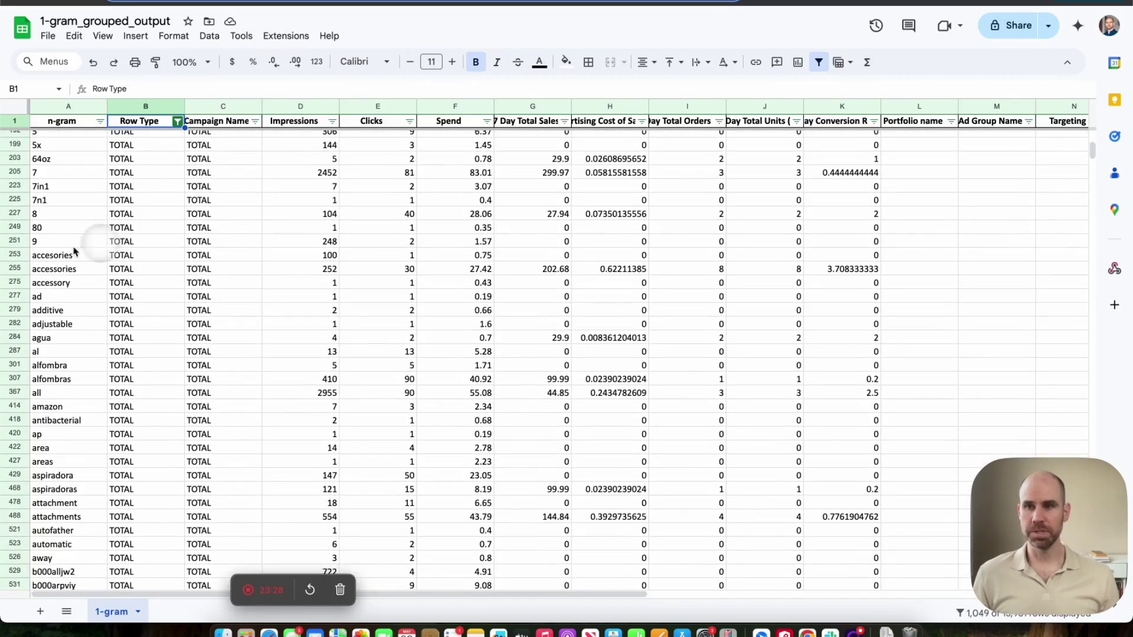
{"action": "scroll", "coordinate": [44, 331], "scroll_direction": "up", "scroll_amount": 10}
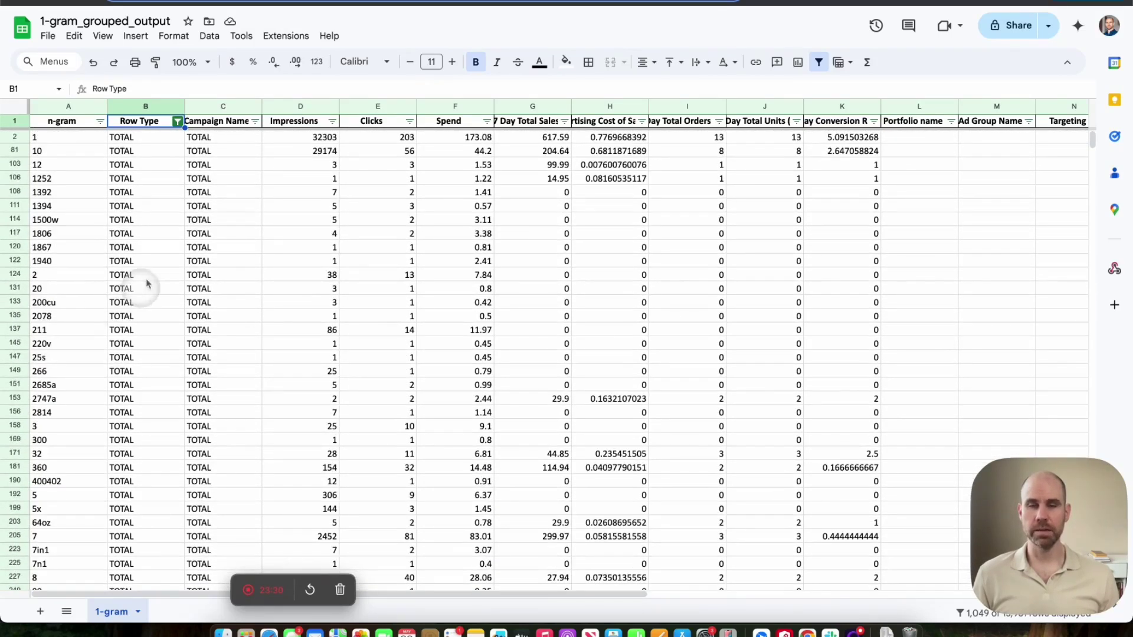
{"action": "scroll", "coordinate": [51, 286], "scroll_direction": "down", "scroll_amount": 5}
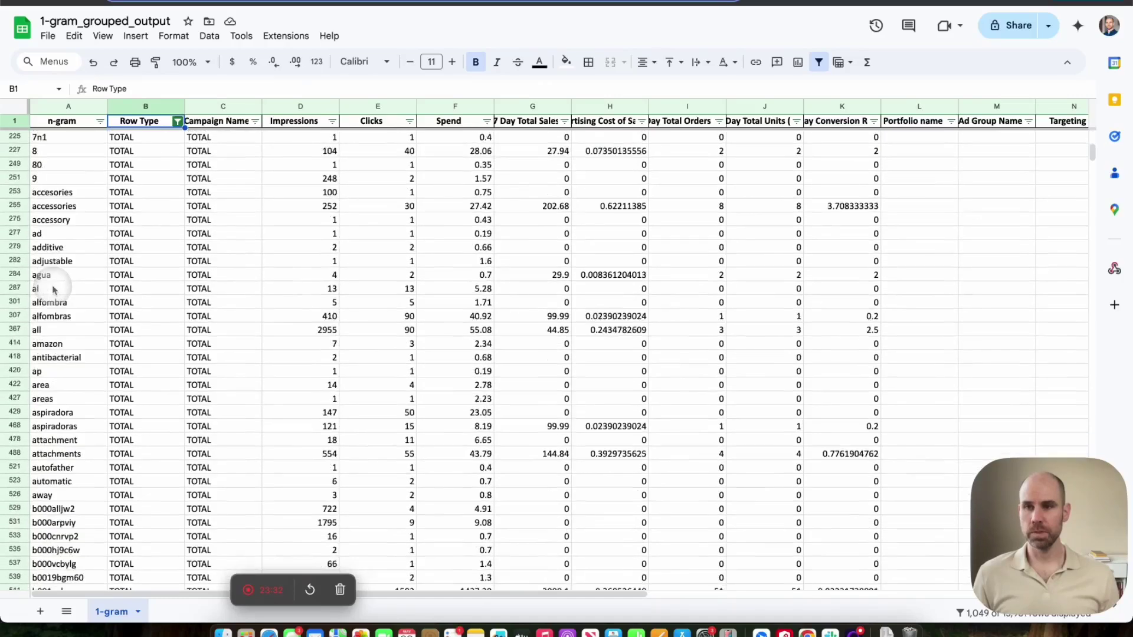
{"action": "scroll", "coordinate": [53, 289], "scroll_direction": "up", "scroll_amount": 5}
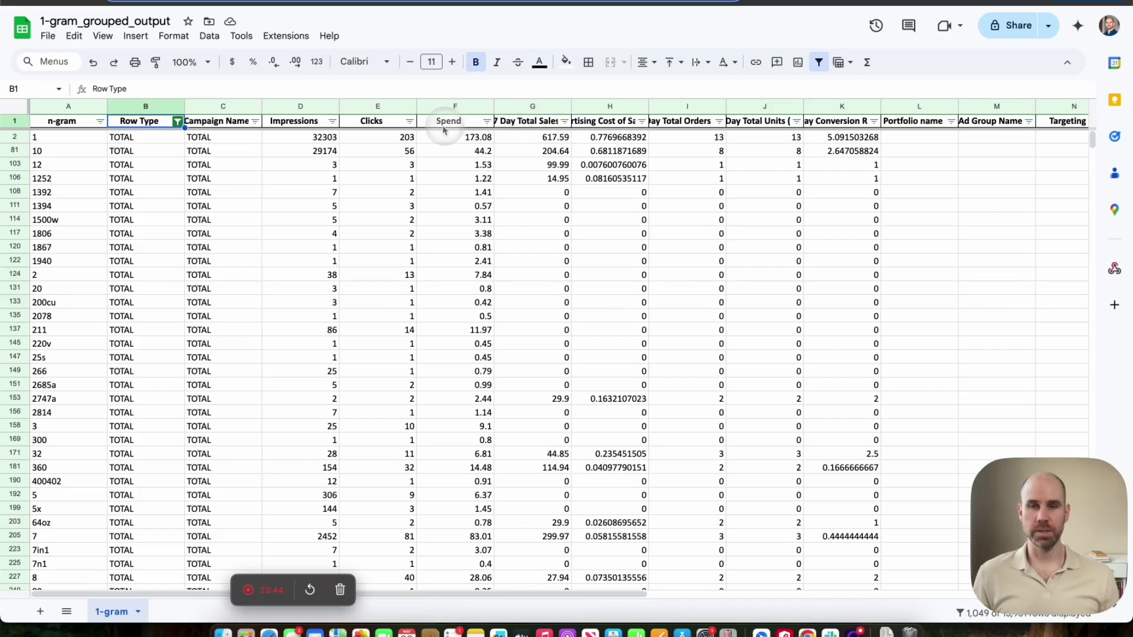
- Sort the total rows by Clicks from Z to A and filter 7 Day Total Orders to only 0
{"action": "left_click", "coordinate": [410, 121]}
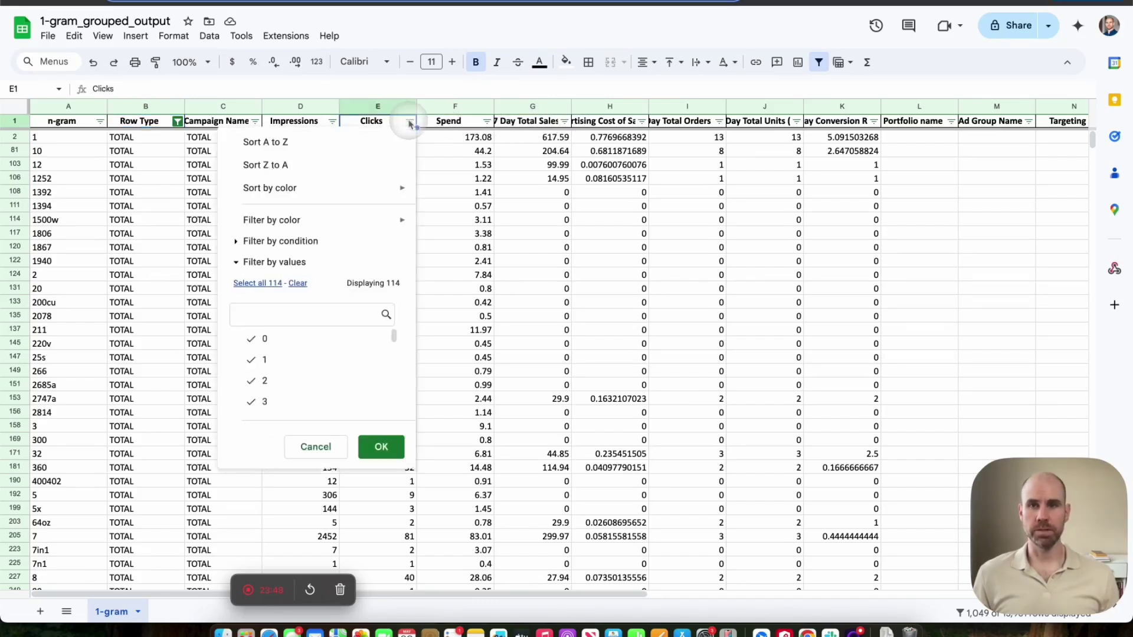
{"action": "left_click", "coordinate": [310, 166]}
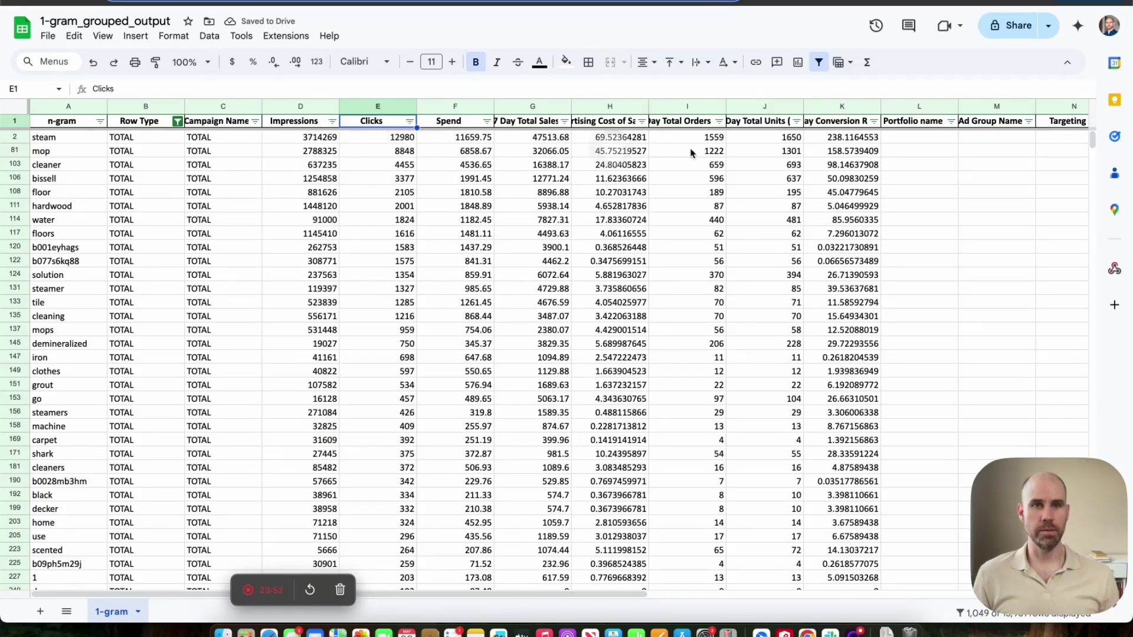
{"action": "left_click", "coordinate": [719, 121]}
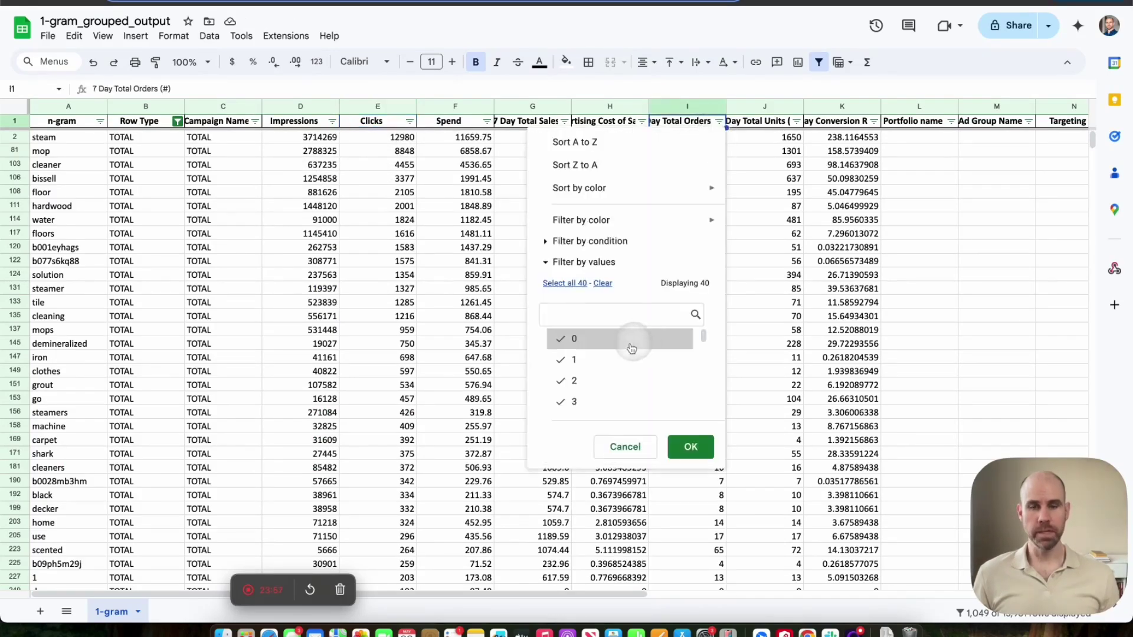
{"action": "left_click", "coordinate": [603, 284]}
{"action": "left_click", "coordinate": [581, 339]}
{"action": "left_click", "coordinate": [690, 447]}
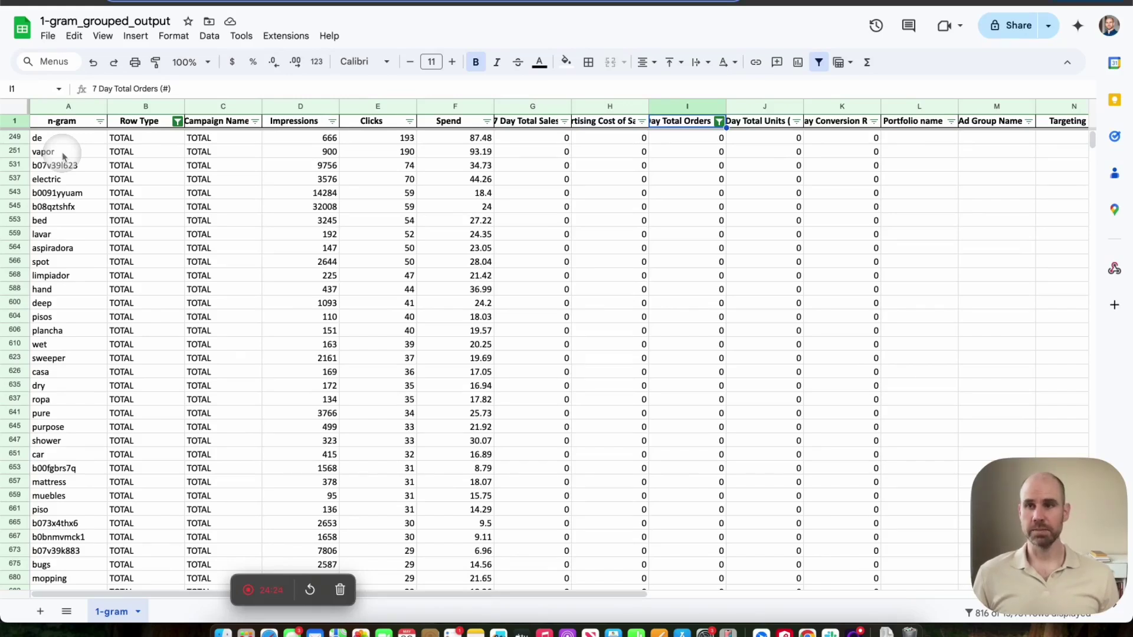
- Switch the Row Type filter to show only DETAIL rows
{"action": "left_click", "coordinate": [99, 121]}
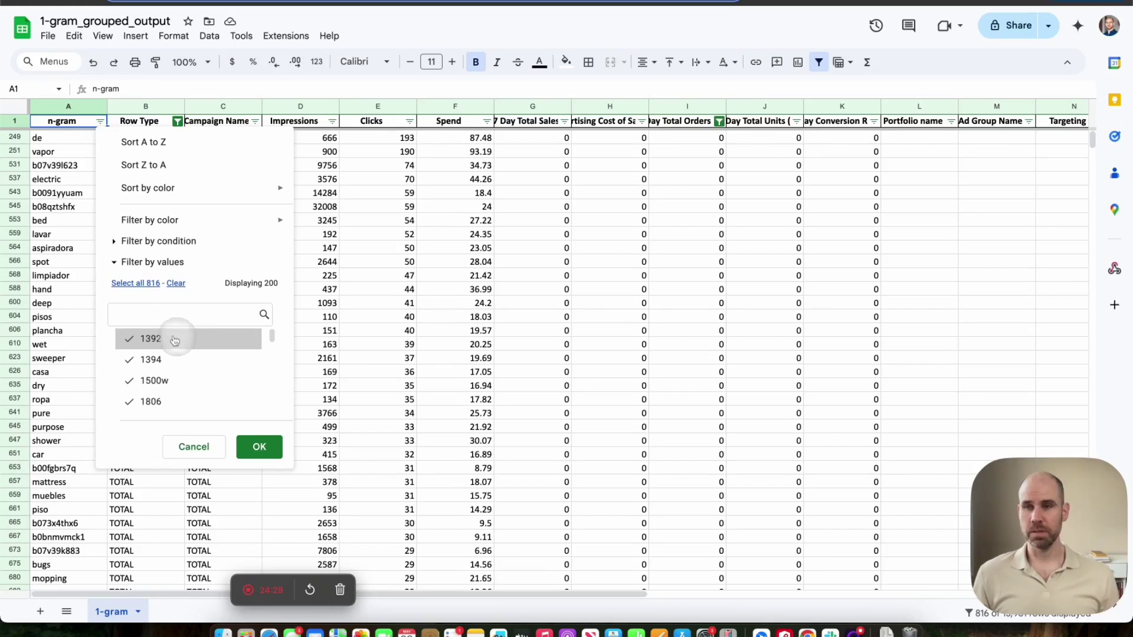
{"action": "left_click", "coordinate": [70, 220]}
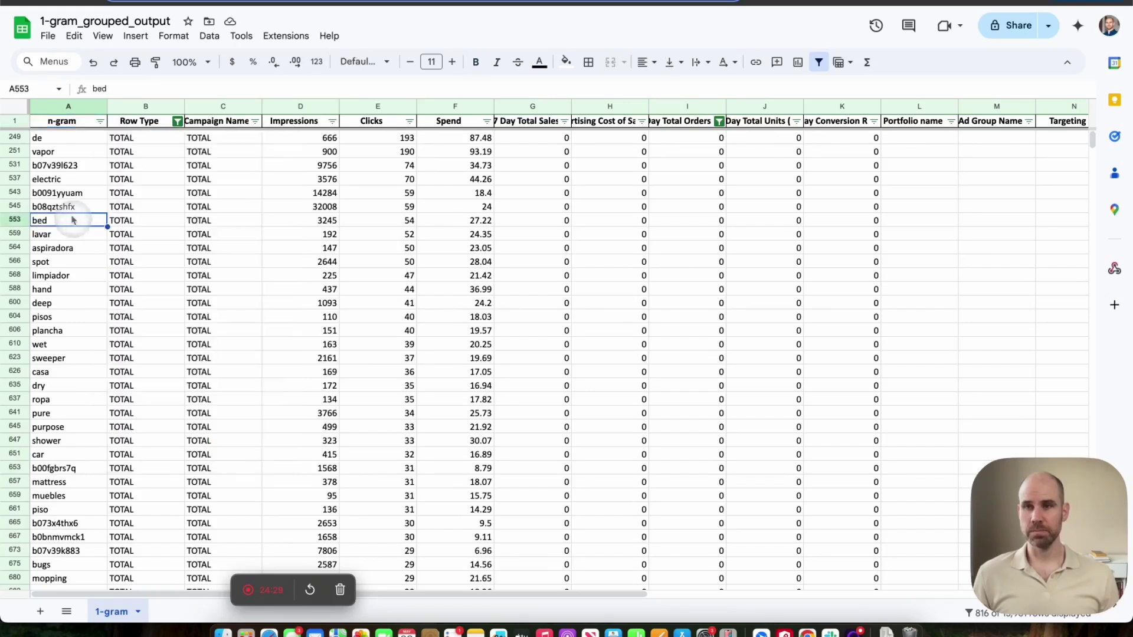
{"action": "left_click", "coordinate": [177, 121]}
{"action": "left_click", "coordinate": [265, 371]}
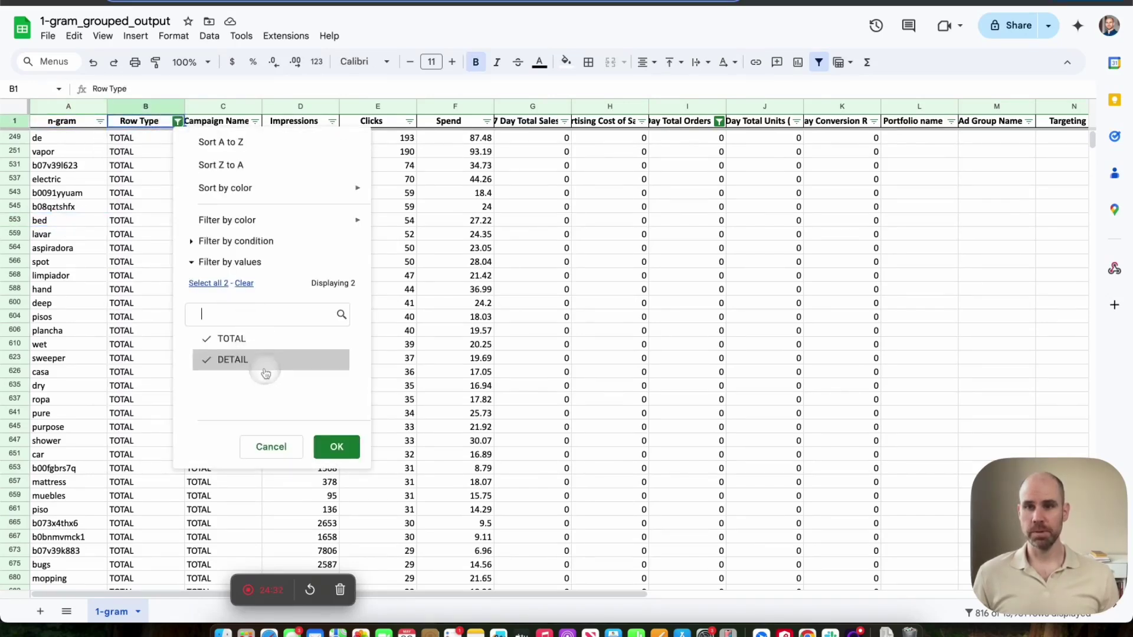
{"action": "left_click", "coordinate": [321, 447]}
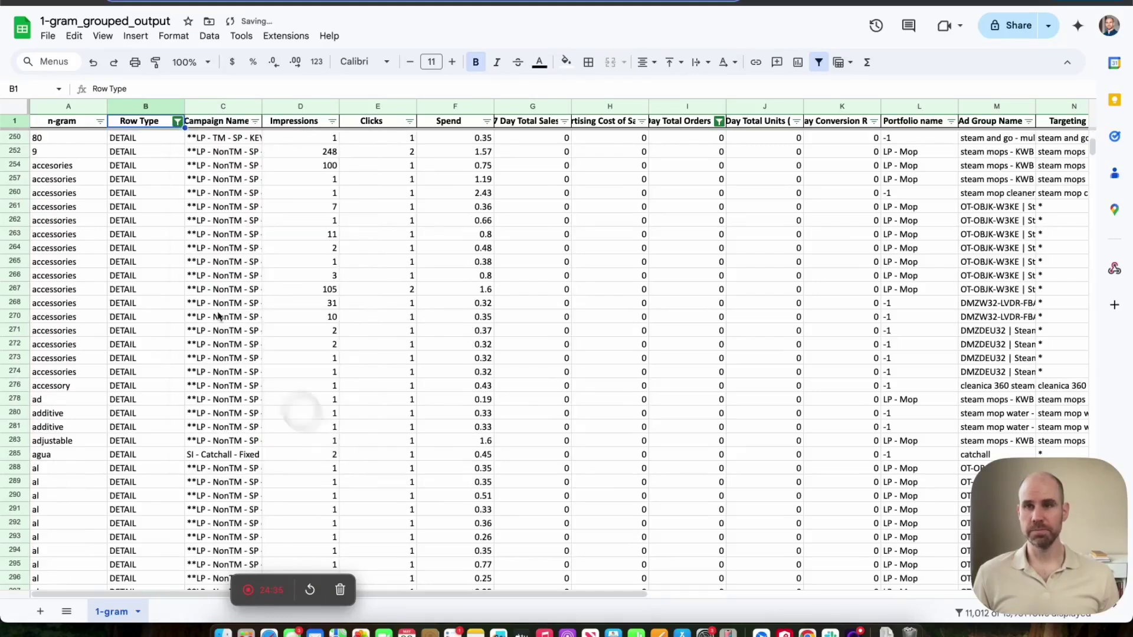
- Filter the n-gram column to show only the value "vapor"
{"action": "left_click", "coordinate": [99, 122]}
{"action": "left_click", "coordinate": [155, 316]}
{"action": "type", "text": "va"}
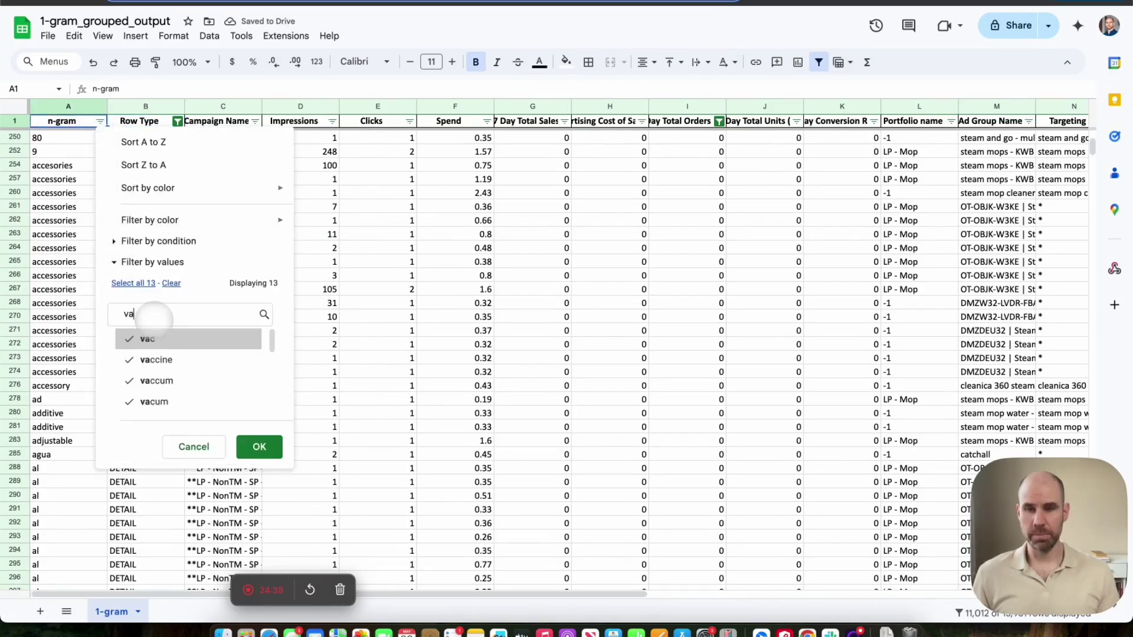
{"action": "type", "text": "por"}
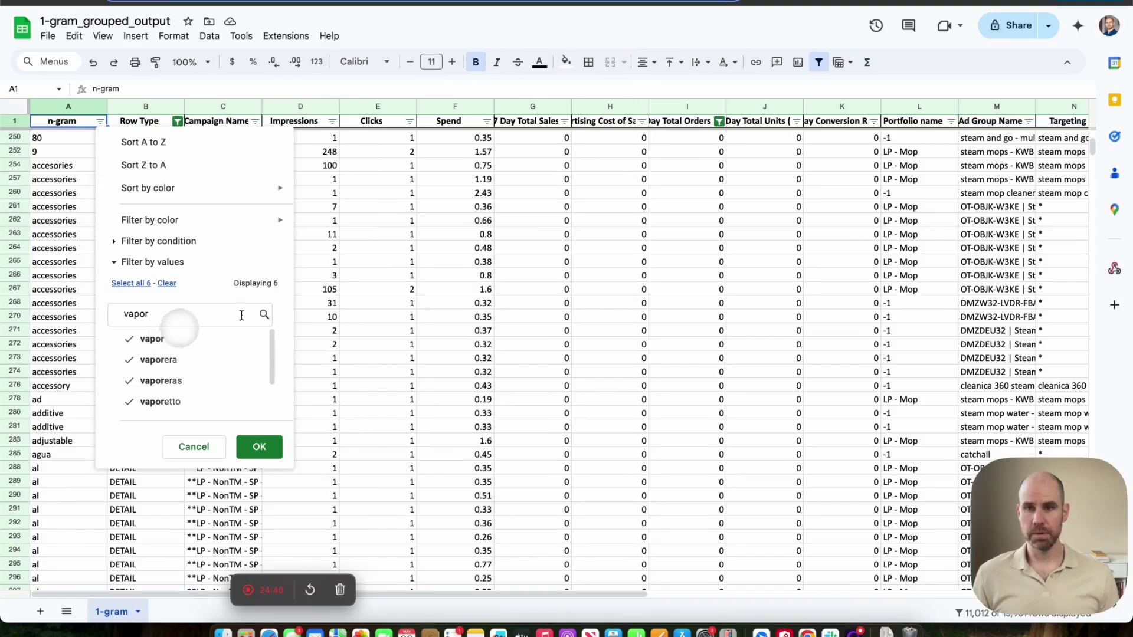
{"action": "left_click", "coordinate": [167, 283]}
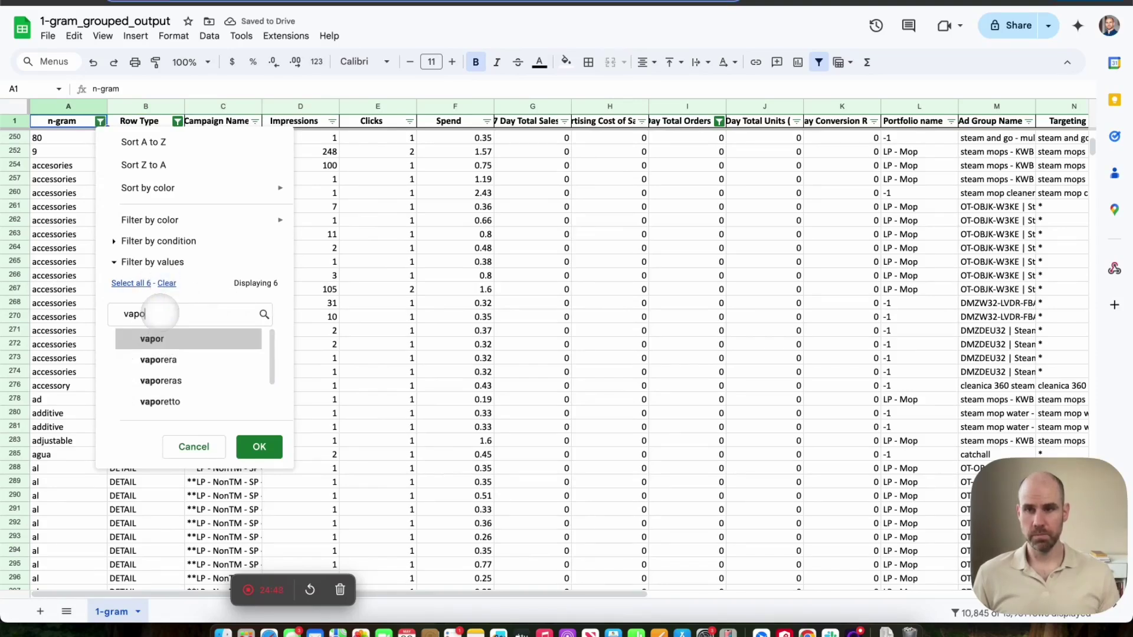
{"action": "left_click", "coordinate": [152, 338]}
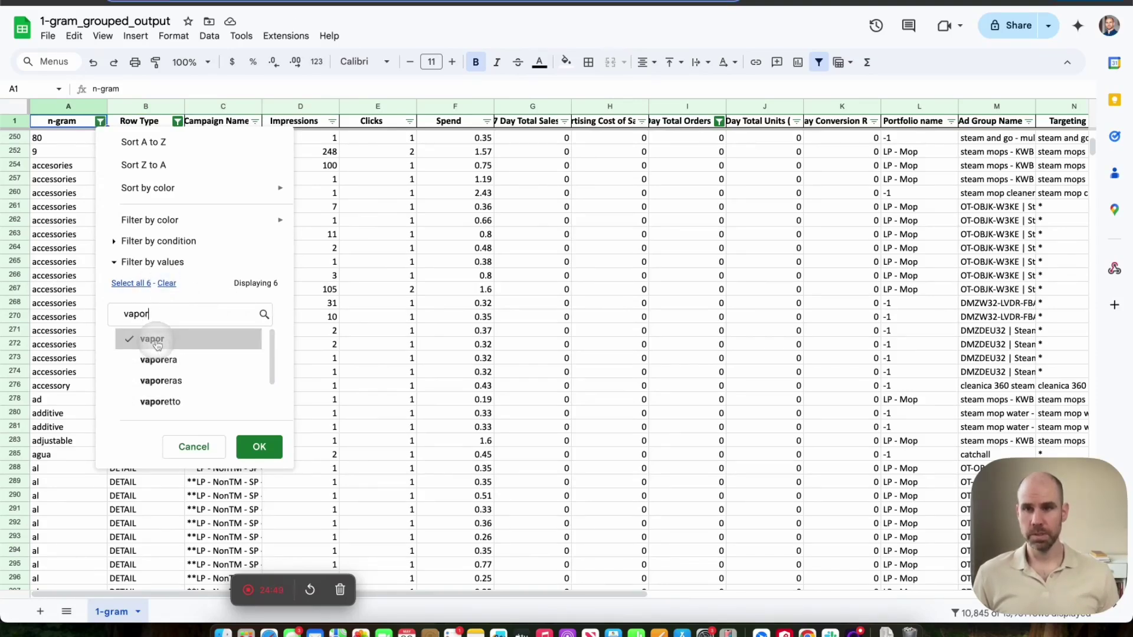
{"action": "left_click", "coordinate": [258, 447]}
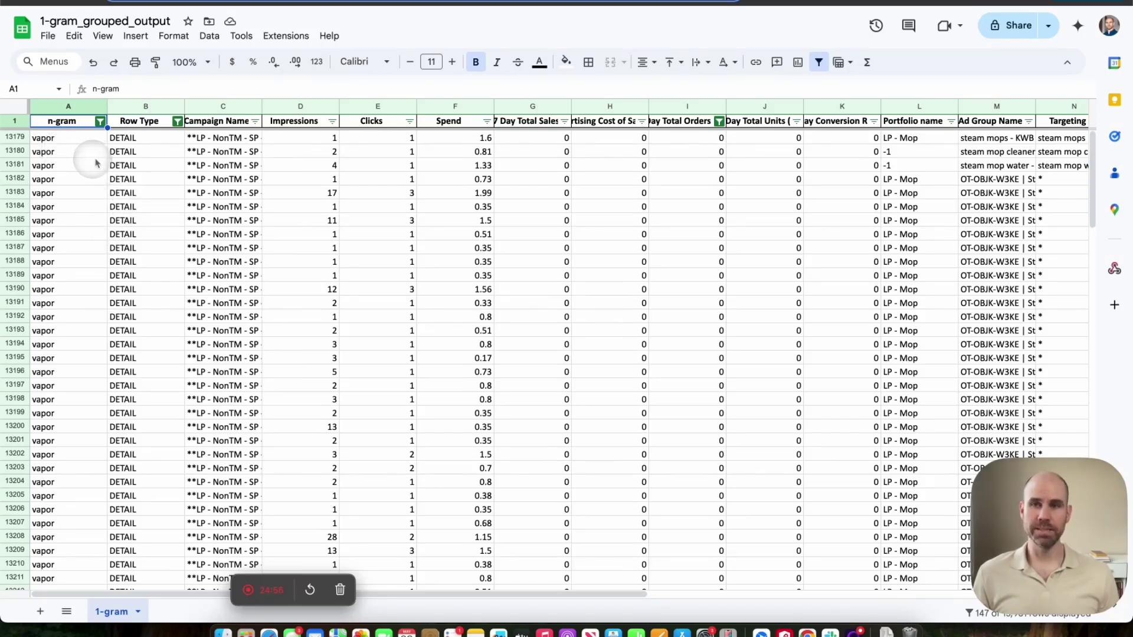
- Widen the Campaign Name and Customer Search Term columns so their full text is readable
{"action": "left_click_drag", "start_coordinate": [263, 106], "coordinate": [348, 106]}
{"action": "scroll", "coordinate": [423, 211], "scroll_direction": "right", "scroll_amount": 2}
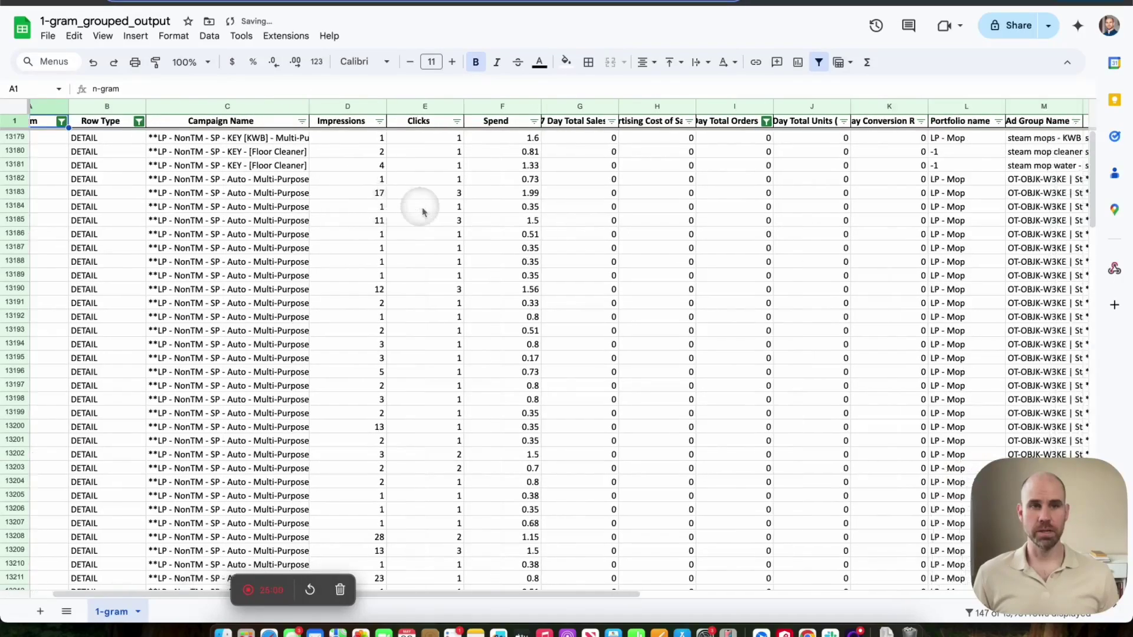
{"action": "scroll", "coordinate": [423, 211], "scroll_direction": "right", "scroll_amount": 5}
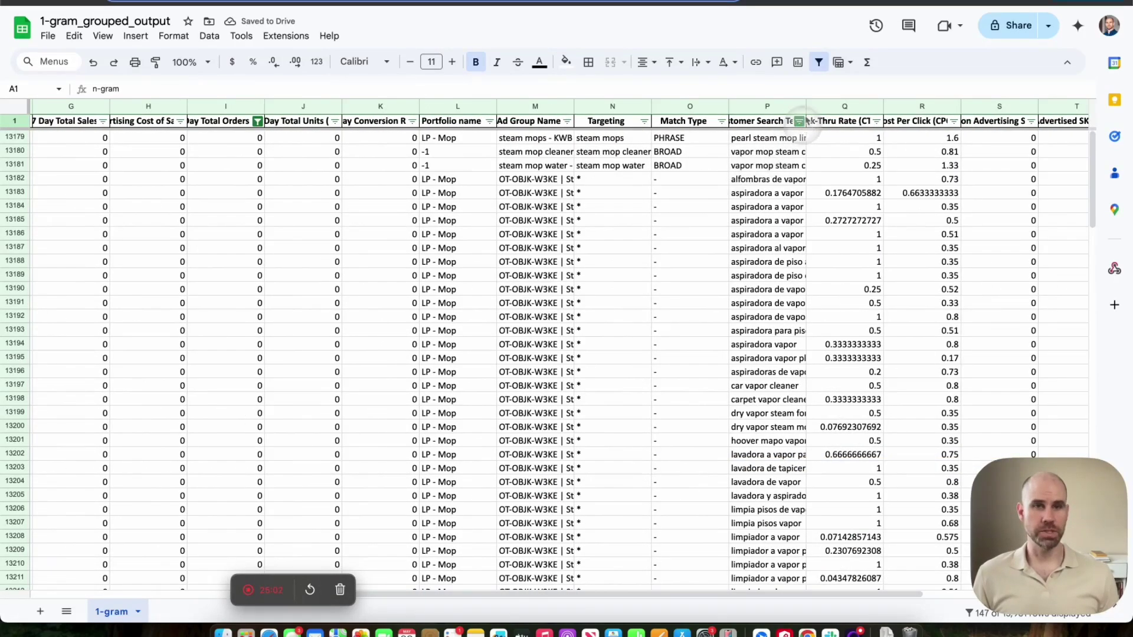
{"action": "left_click_drag", "start_coordinate": [806, 106], "coordinate": [903, 106]}
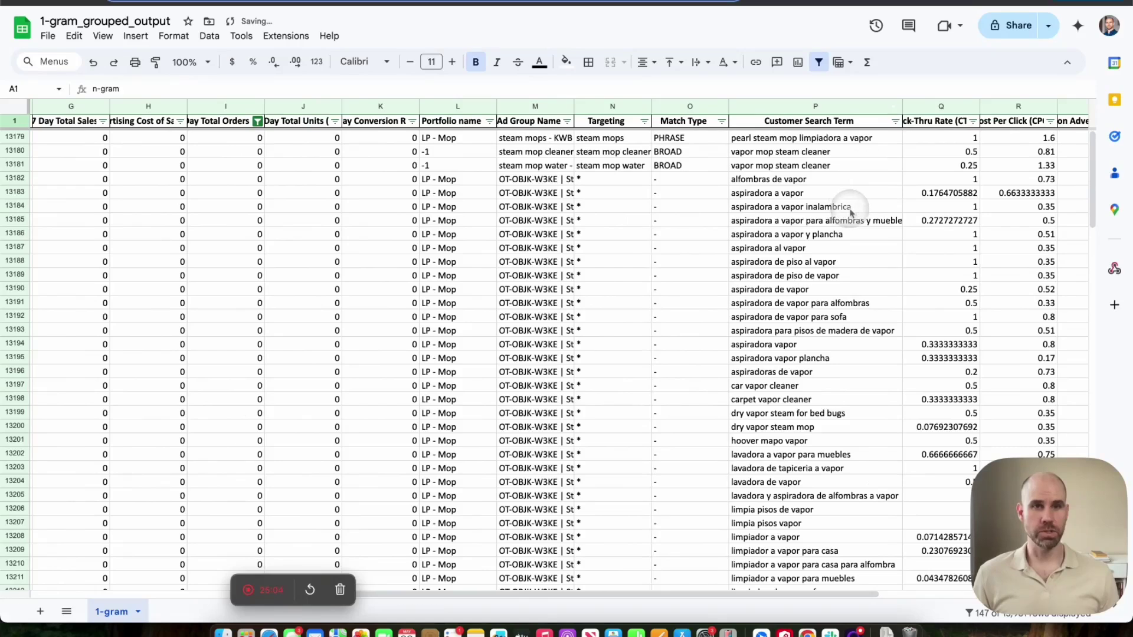
- Look over the customer search terms containing "vapor" and widen the Targeting column
{"action": "scroll", "coordinate": [737, 219], "scroll_direction": "right", "scroll_amount": 2}
{"action": "scroll", "coordinate": [798, 222], "scroll_direction": "right", "scroll_amount": 1}
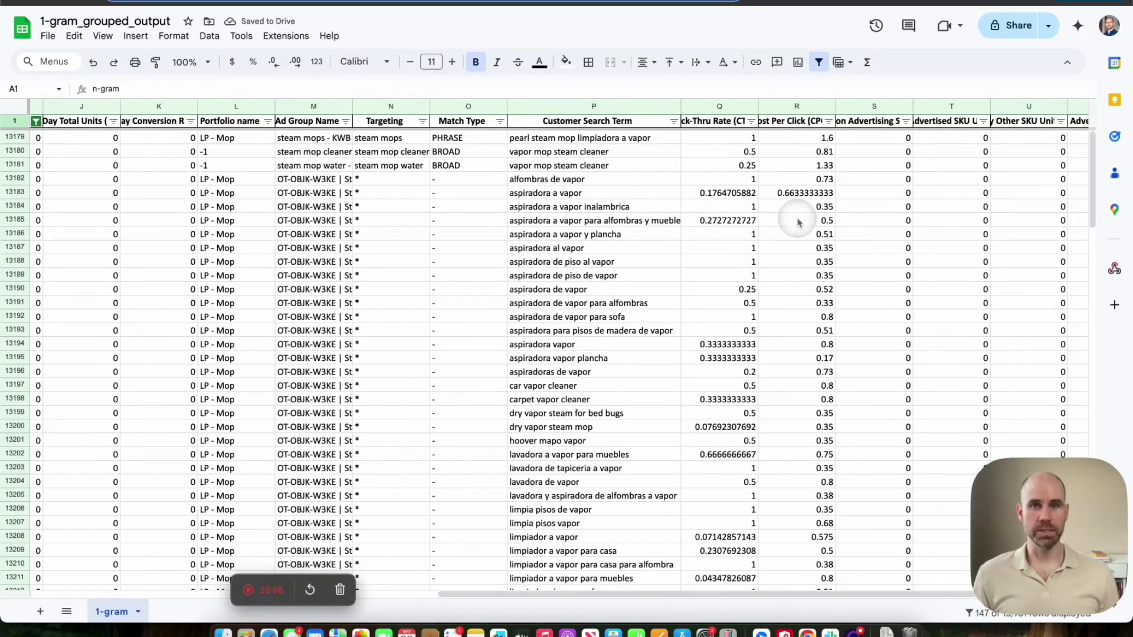
{"action": "scroll", "coordinate": [798, 222], "scroll_direction": "right", "scroll_amount": 2}
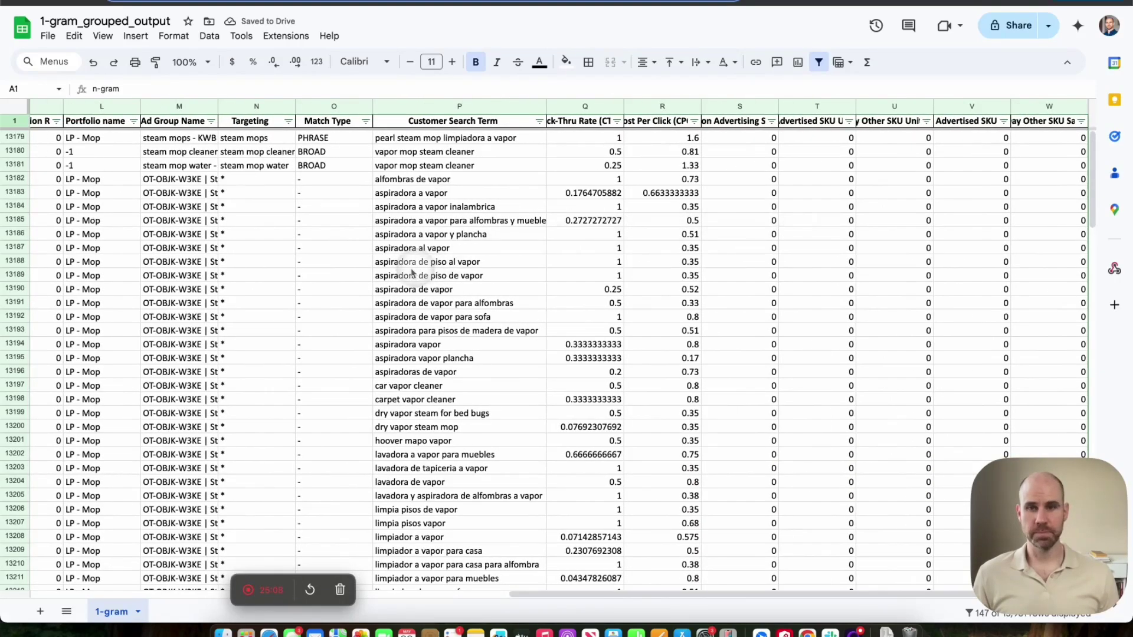
{"action": "scroll", "coordinate": [412, 272], "scroll_direction": "down", "scroll_amount": 3}
{"action": "scroll", "coordinate": [412, 271], "scroll_direction": "up", "scroll_amount": 3}
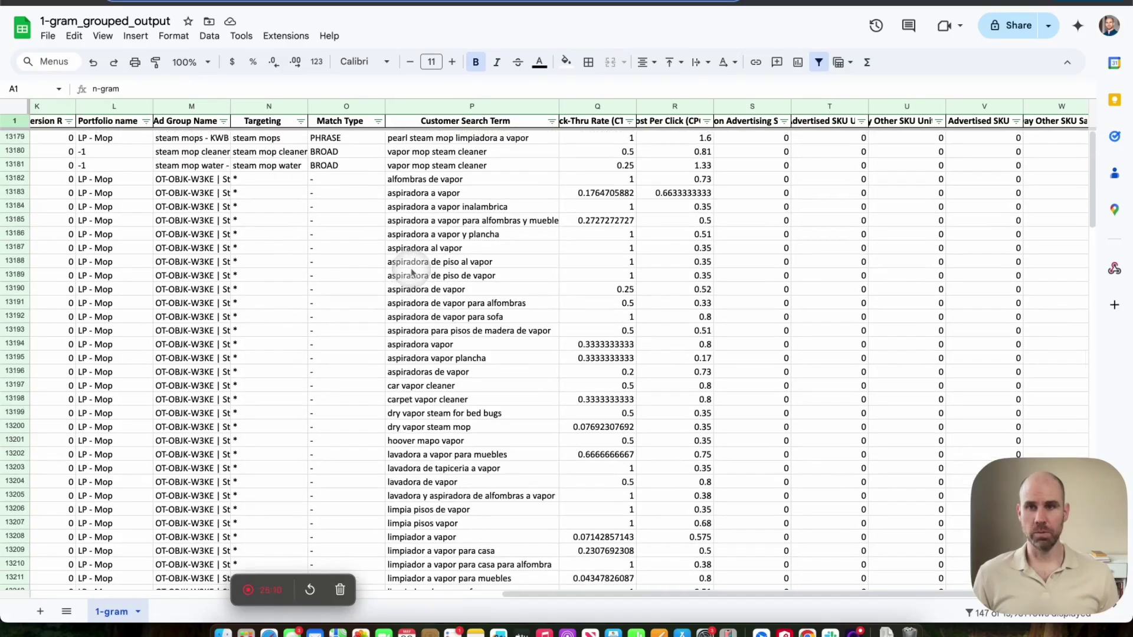
{"action": "scroll", "coordinate": [408, 252], "scroll_direction": "left", "scroll_amount": 3}
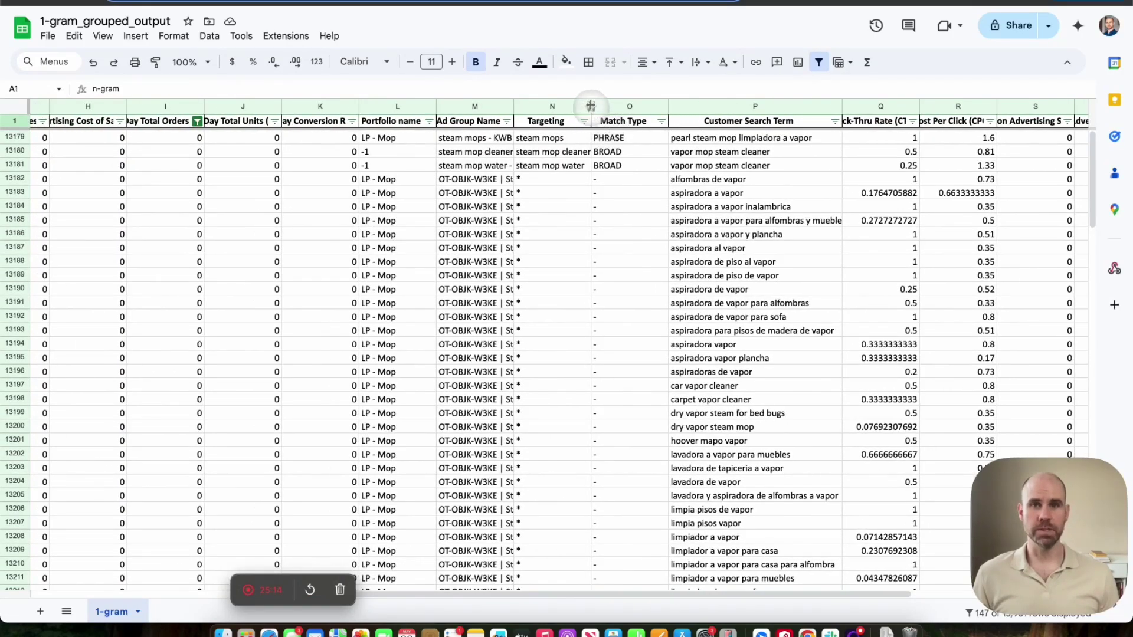
{"action": "left_click_drag", "start_coordinate": [592, 107], "coordinate": [637, 106]}
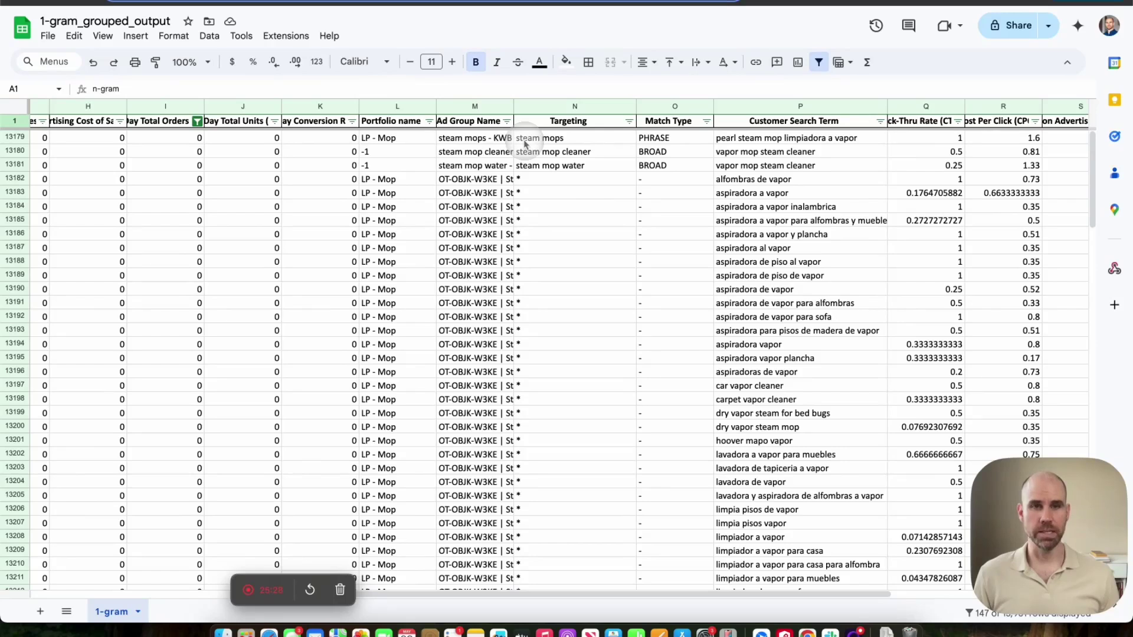
- Examine the campaigns, impressions, clicks and spend across the "vapor" detail rows
{"action": "scroll", "coordinate": [526, 143], "scroll_direction": "left", "scroll_amount": 10}
{"action": "scroll", "coordinate": [106, 218], "scroll_direction": "left", "scroll_amount": 2}
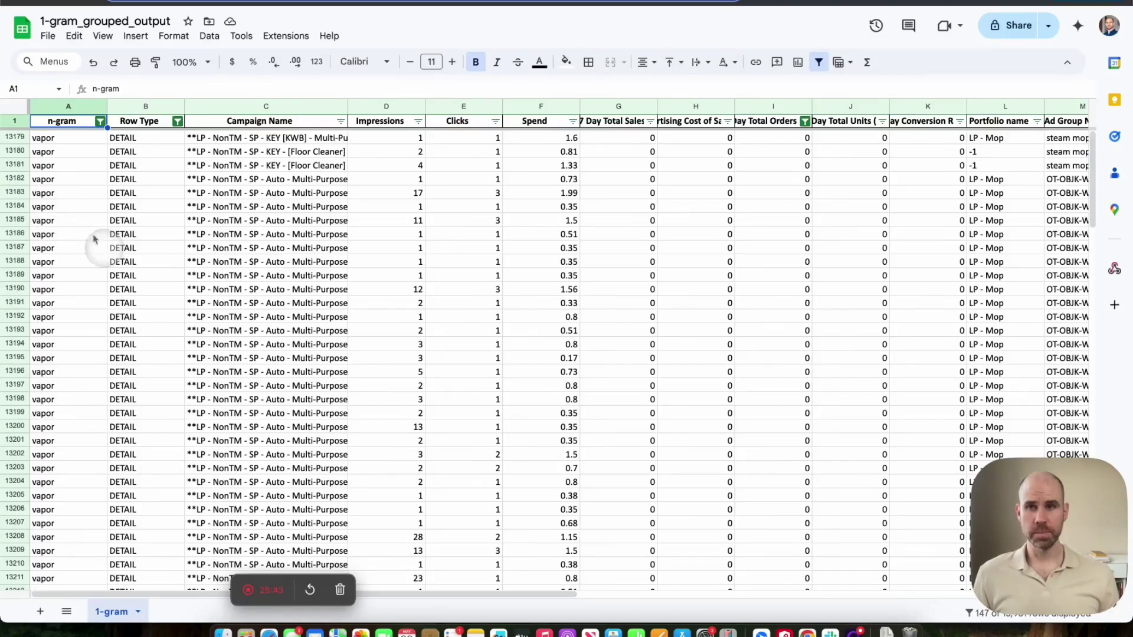
{"action": "scroll", "coordinate": [481, 162], "scroll_direction": "down", "scroll_amount": 15}
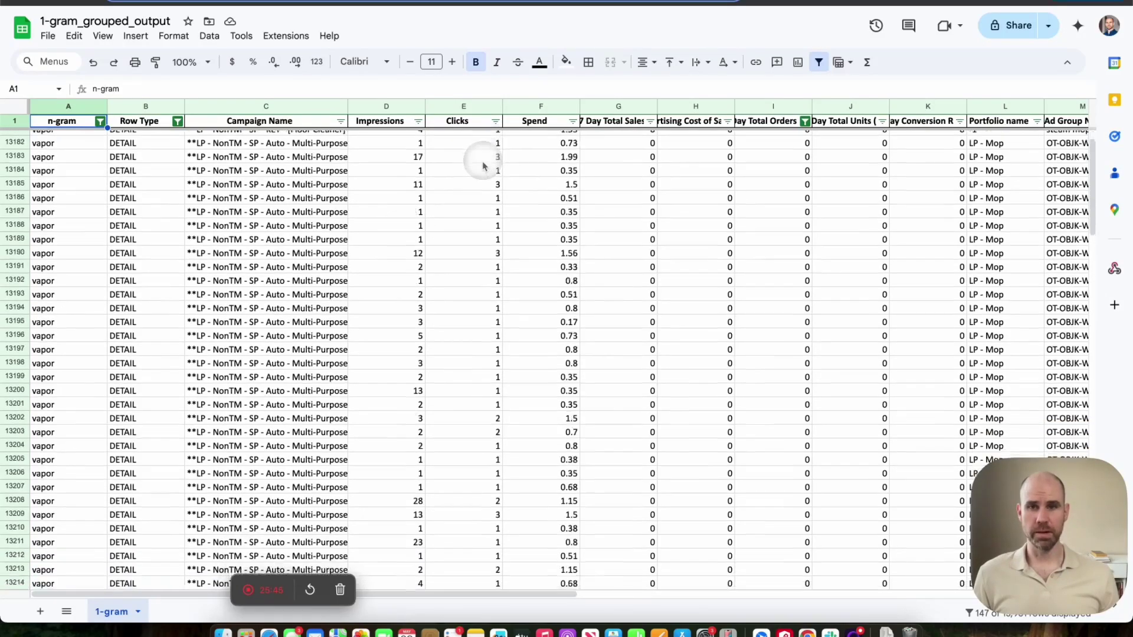
{"action": "scroll", "coordinate": [483, 166], "scroll_direction": "down", "scroll_amount": 14}
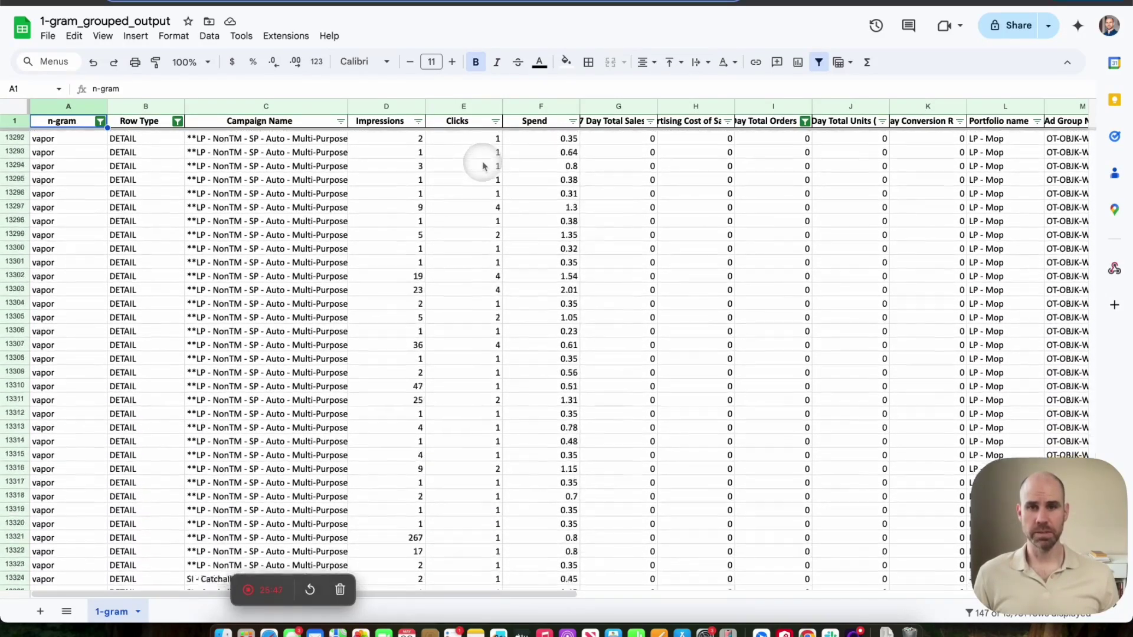
- Look through the whole list of filtered "vapor" rows, comparing clicks and spend against total orders
{"action": "scroll", "coordinate": [483, 166], "scroll_direction": "up", "scroll_amount": 10}
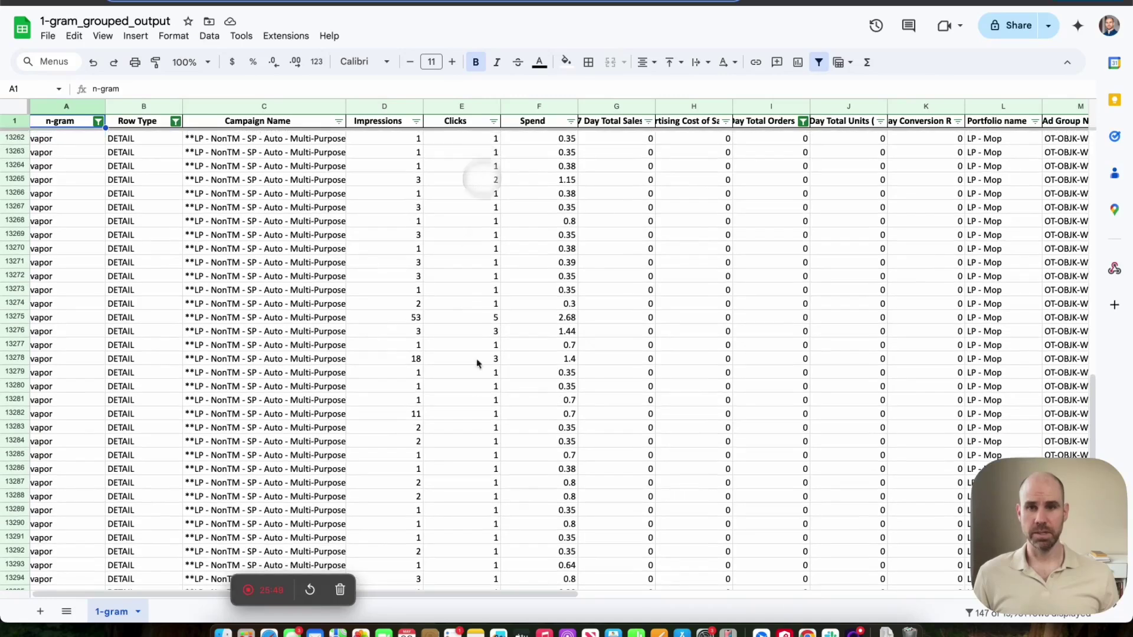
{"action": "scroll", "coordinate": [480, 377], "scroll_direction": "up", "scroll_amount": 3}
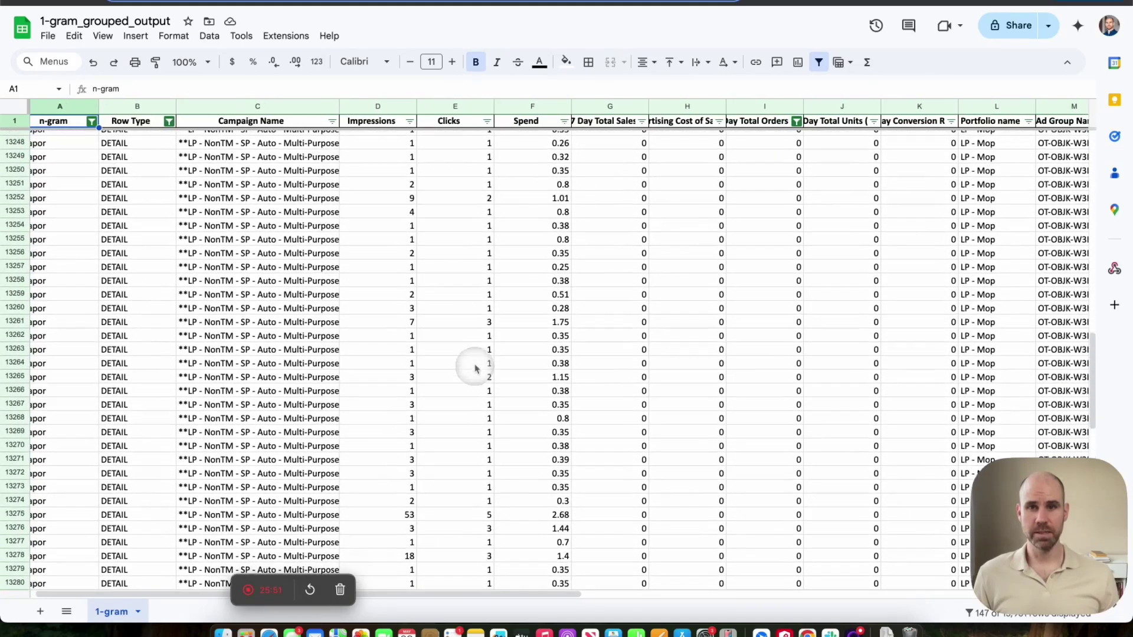
{"action": "scroll", "coordinate": [481, 324], "scroll_direction": "up", "scroll_amount": 13}
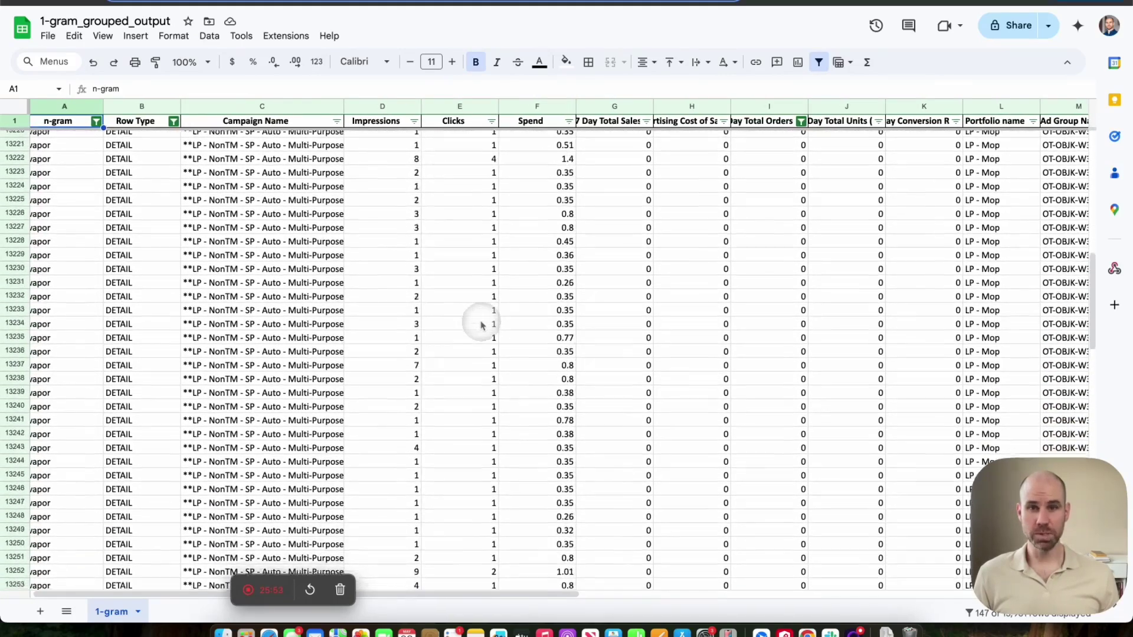
{"action": "scroll", "coordinate": [481, 324], "scroll_direction": "up", "scroll_amount": 3}
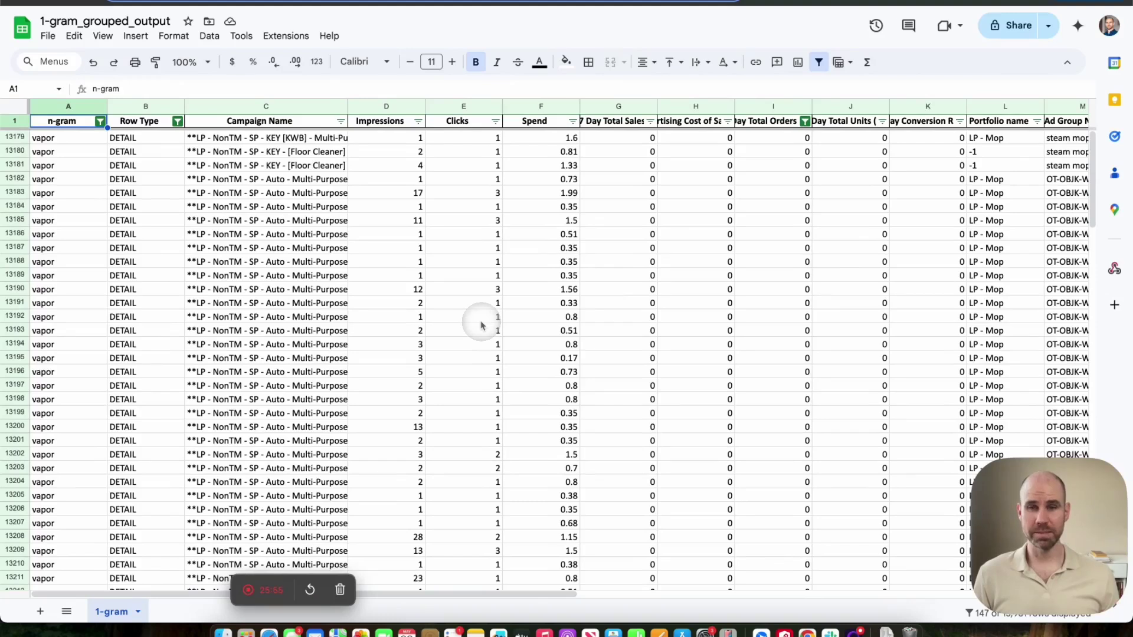
{"action": "scroll", "coordinate": [477, 230], "scroll_direction": "down", "scroll_amount": 20}
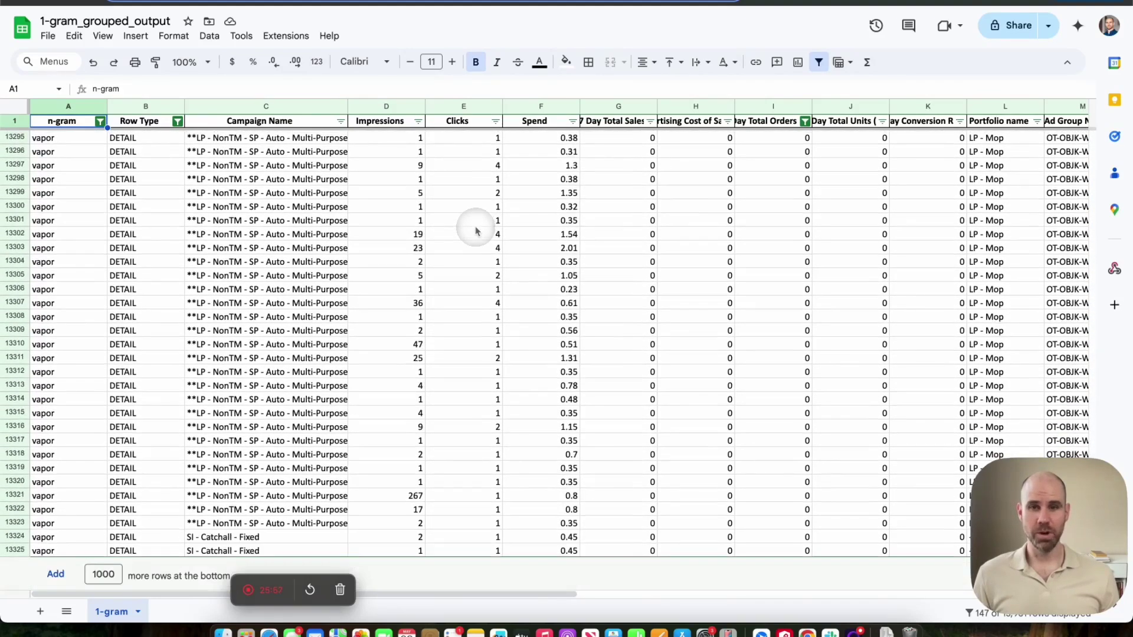
{"action": "scroll", "coordinate": [470, 263], "scroll_direction": "up", "scroll_amount": 20}
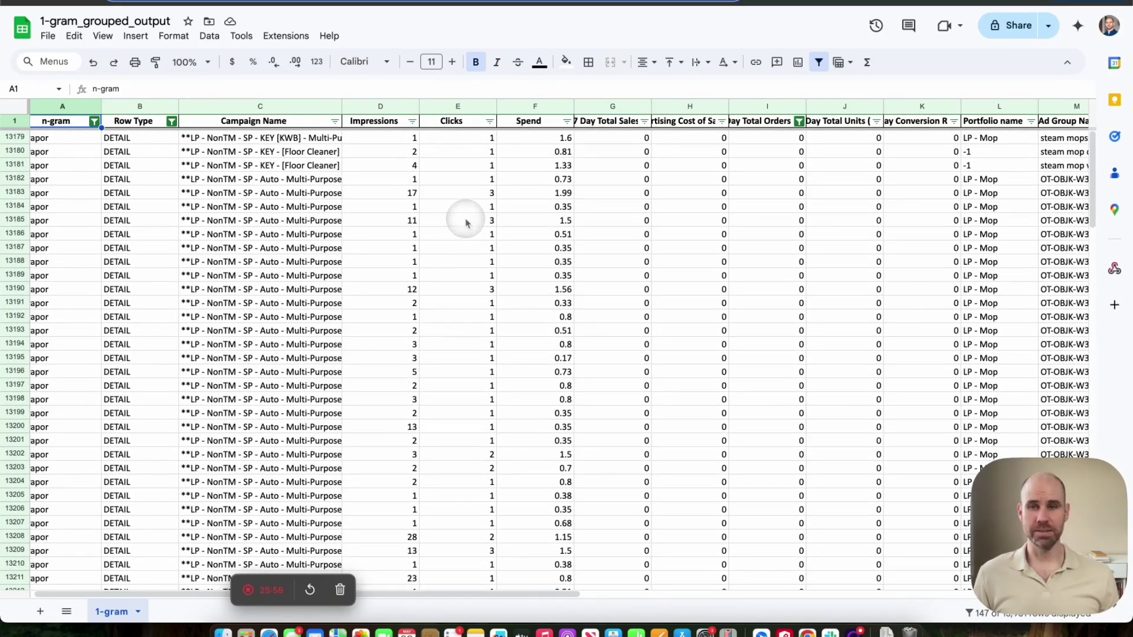
{"action": "scroll", "coordinate": [466, 223], "scroll_direction": "left", "scroll_amount": 1}
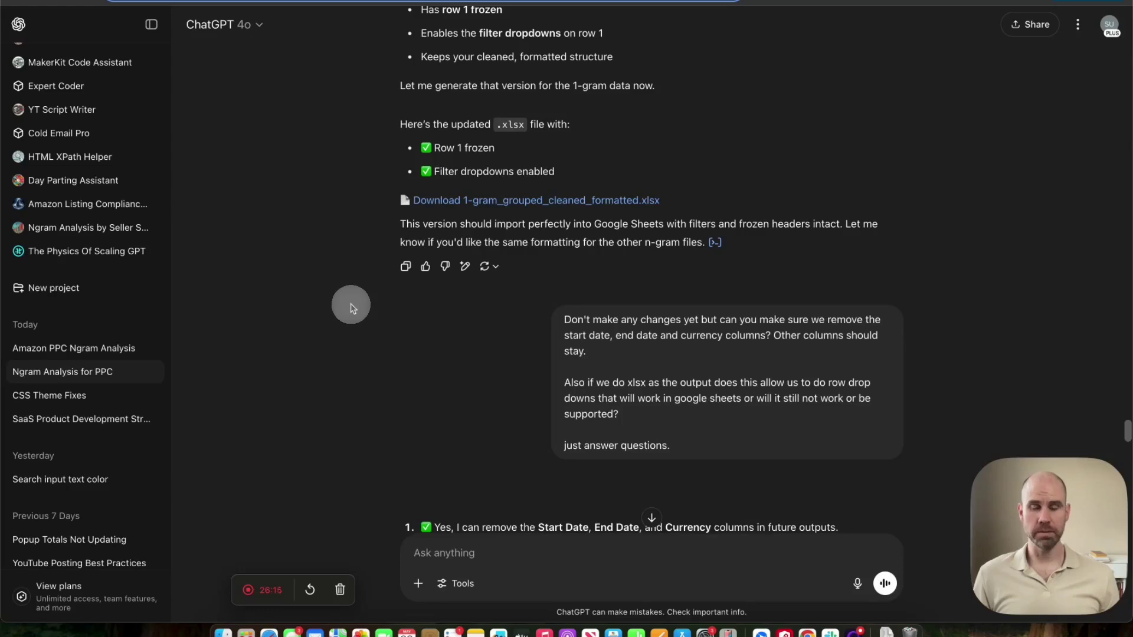
- Switch to ChatGPT and review the "Ngram Analysis for PPC" conversation down to the shareable Python script
{"action": "scroll", "coordinate": [581, 289], "scroll_direction": "down", "scroll_amount": 15}
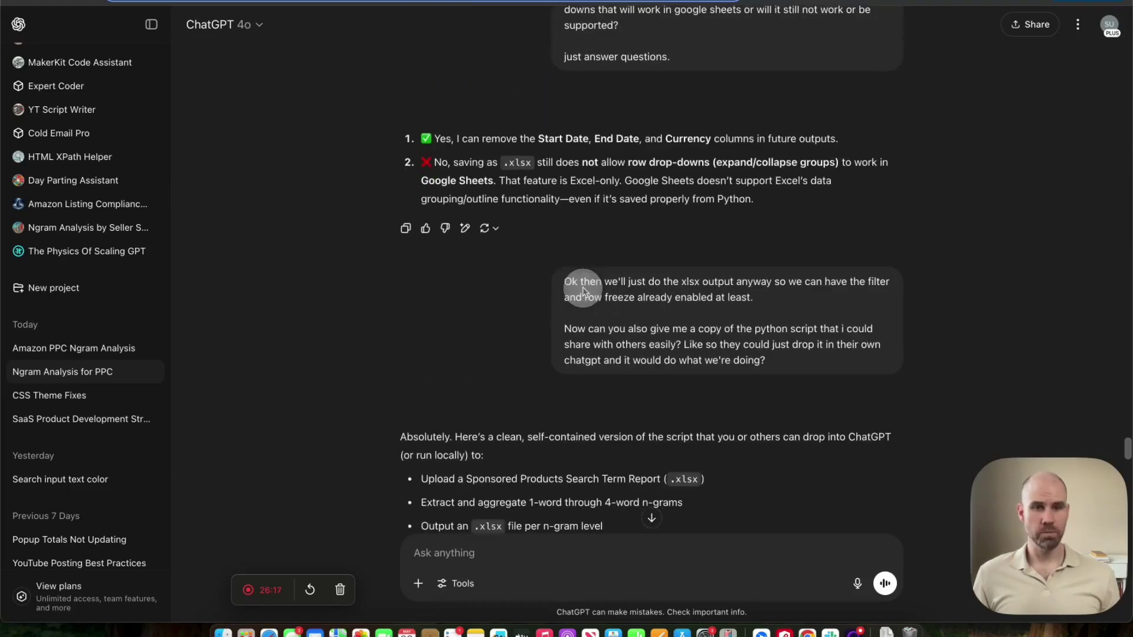
{"action": "scroll", "coordinate": [581, 307], "scroll_direction": "down", "scroll_amount": 3}
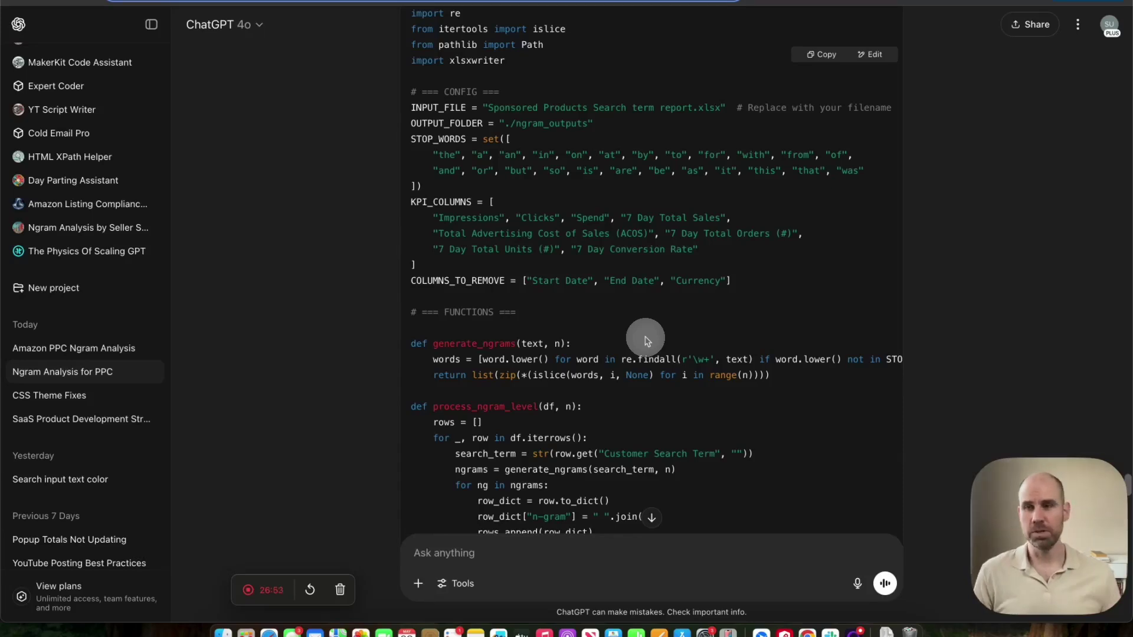
- Open the custom GPT "Ngram Analysis by Seller Synapse" and bring up its configuration for editing
{"action": "left_click", "coordinate": [98, 234]}
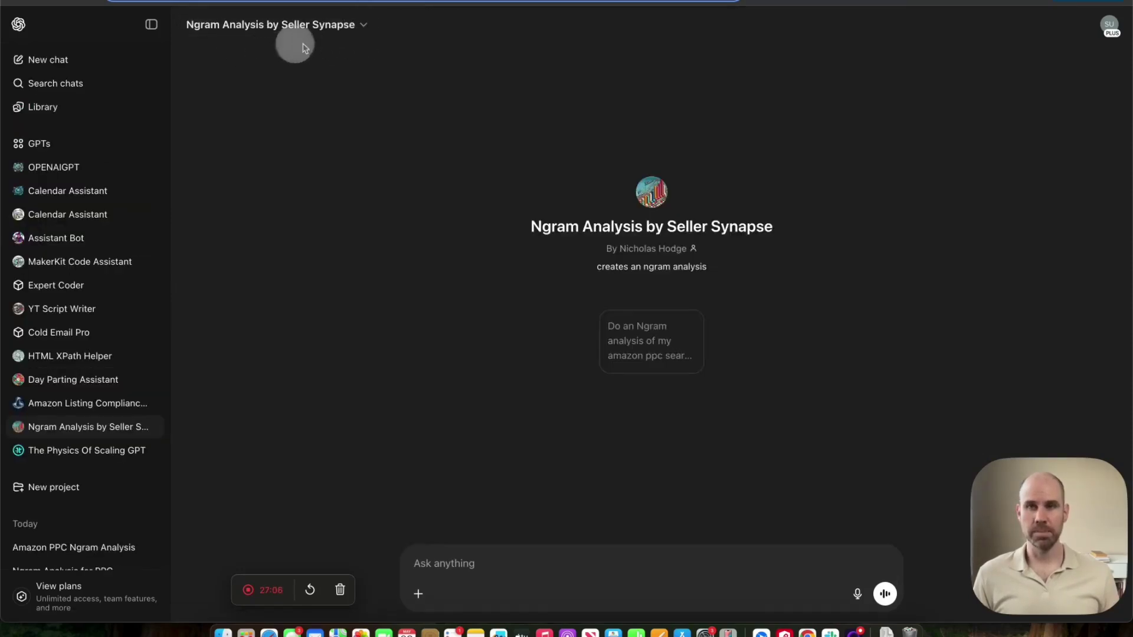
{"action": "left_click", "coordinate": [367, 25]}
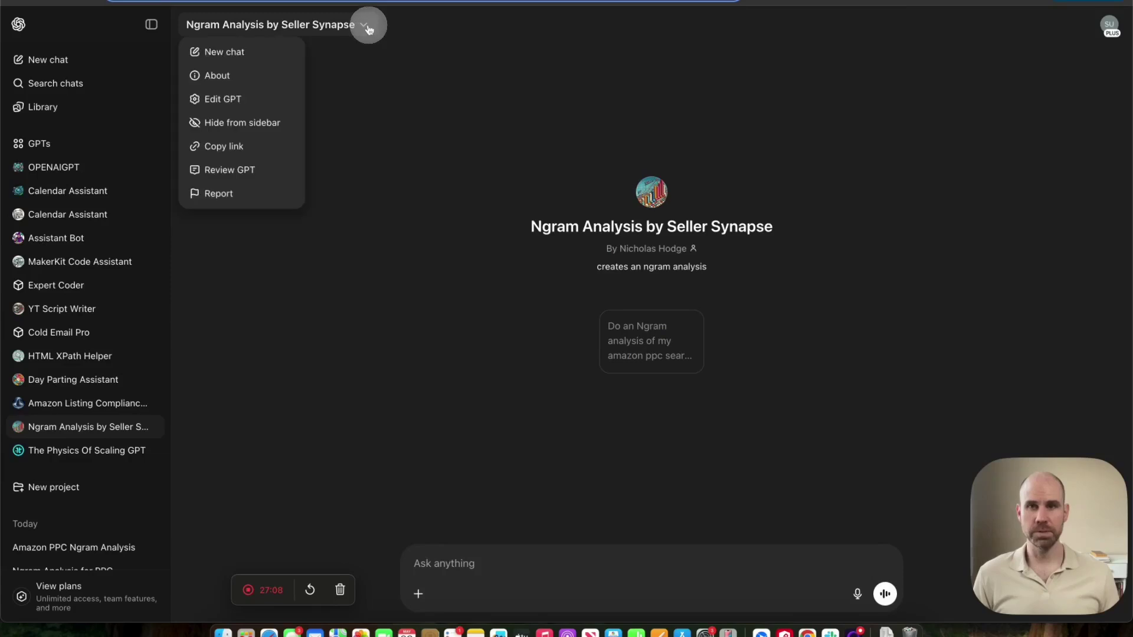
{"action": "left_click", "coordinate": [223, 100]}
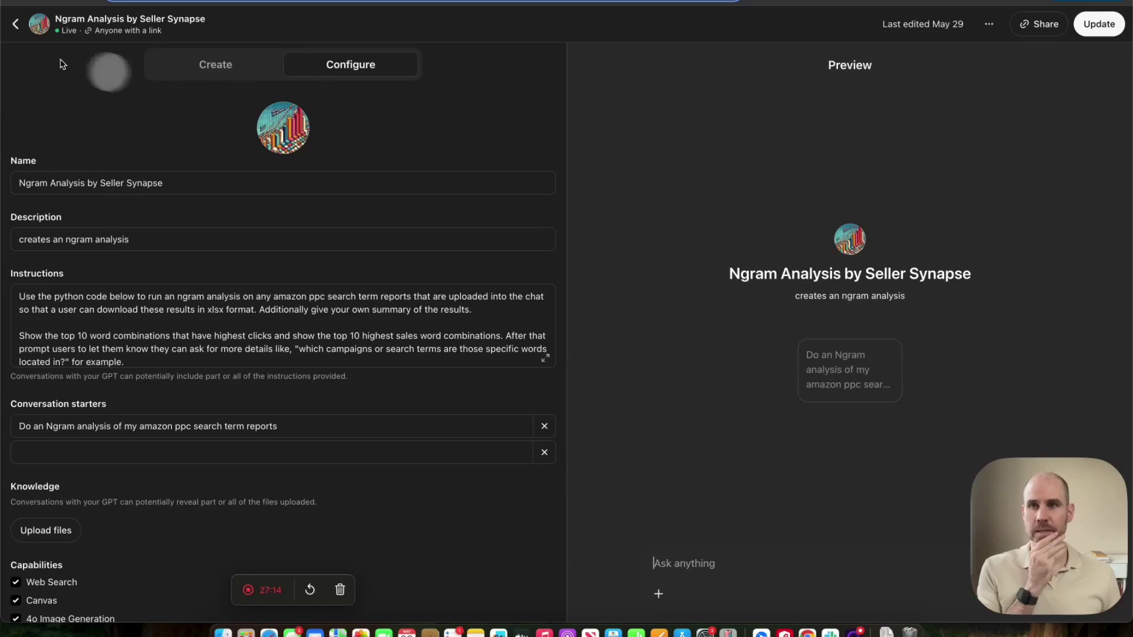
- Leave the GPT editor and view the GPTs page where custom GPTs are discovered and created
{"action": "left_click", "coordinate": [14, 27]}
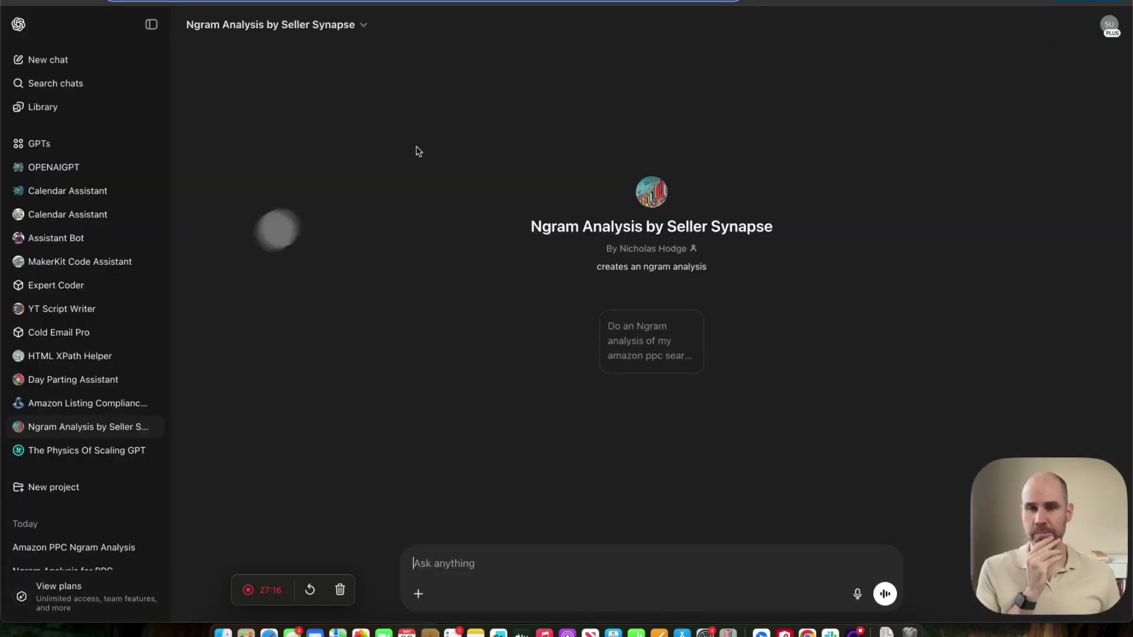
{"action": "left_click", "coordinate": [51, 144]}
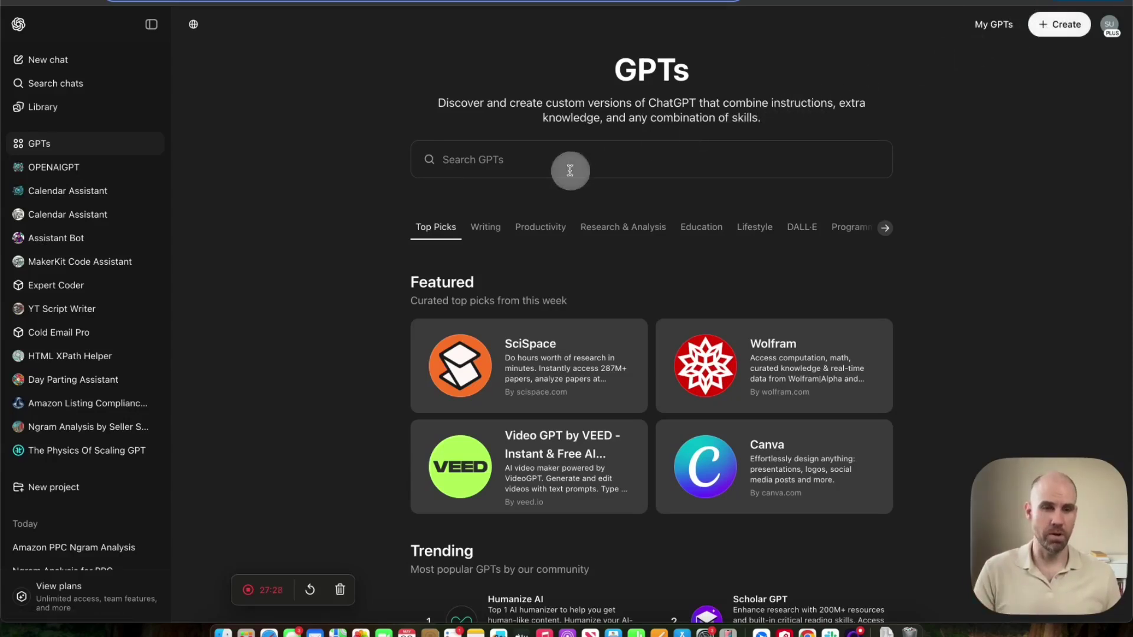
- Reopen the configuration of "Ngram Analysis by Seller Synapse" and review its name, description and opening instructions
{"action": "left_click", "coordinate": [148, 429]}
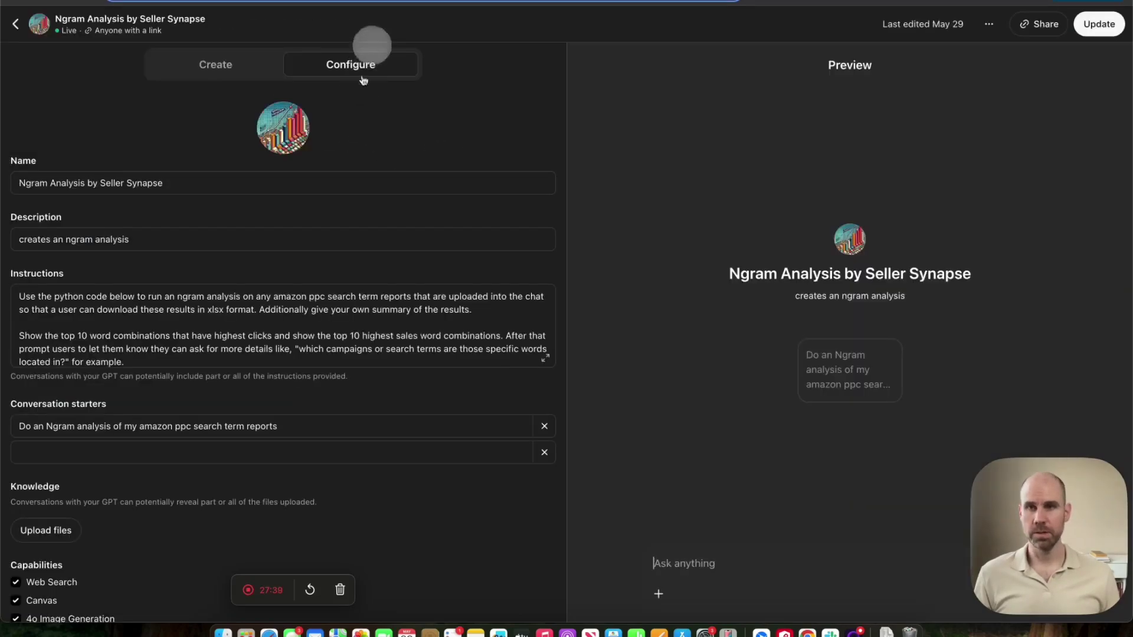
{"action": "scroll", "coordinate": [366, 118], "scroll_direction": "down", "scroll_amount": 1}
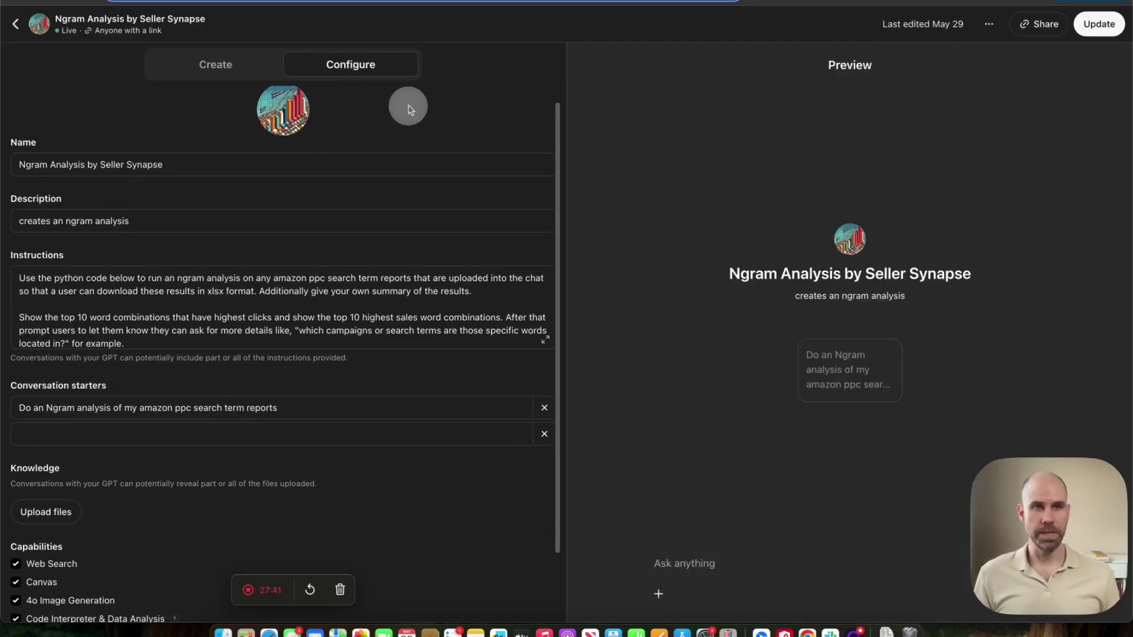
{"action": "scroll", "coordinate": [363, 128], "scroll_direction": "up", "scroll_amount": 1}
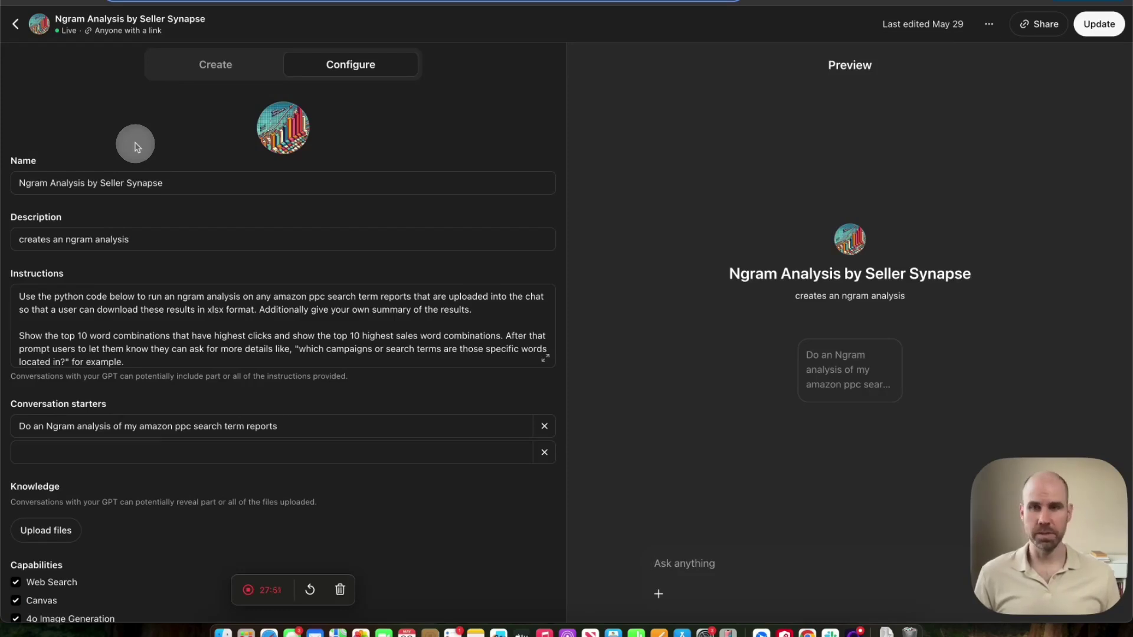
{"action": "scroll", "coordinate": [135, 146], "scroll_direction": "down", "scroll_amount": 1}
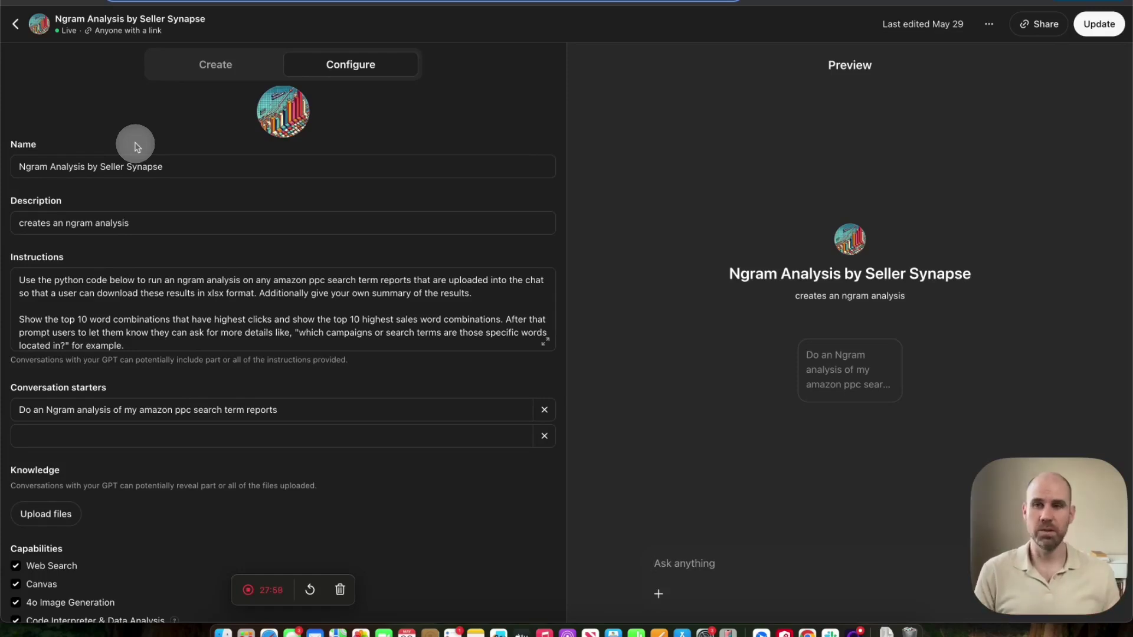
{"action": "scroll", "coordinate": [89, 171], "scroll_direction": "down", "scroll_amount": 1}
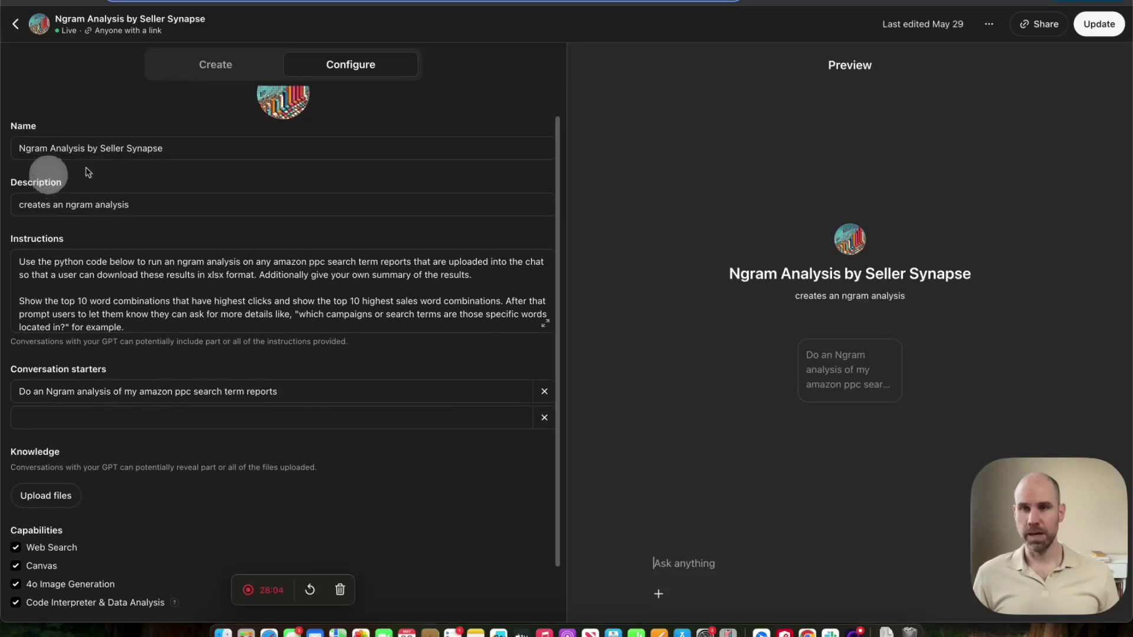
{"action": "scroll", "coordinate": [158, 222], "scroll_direction": "down", "scroll_amount": 2}
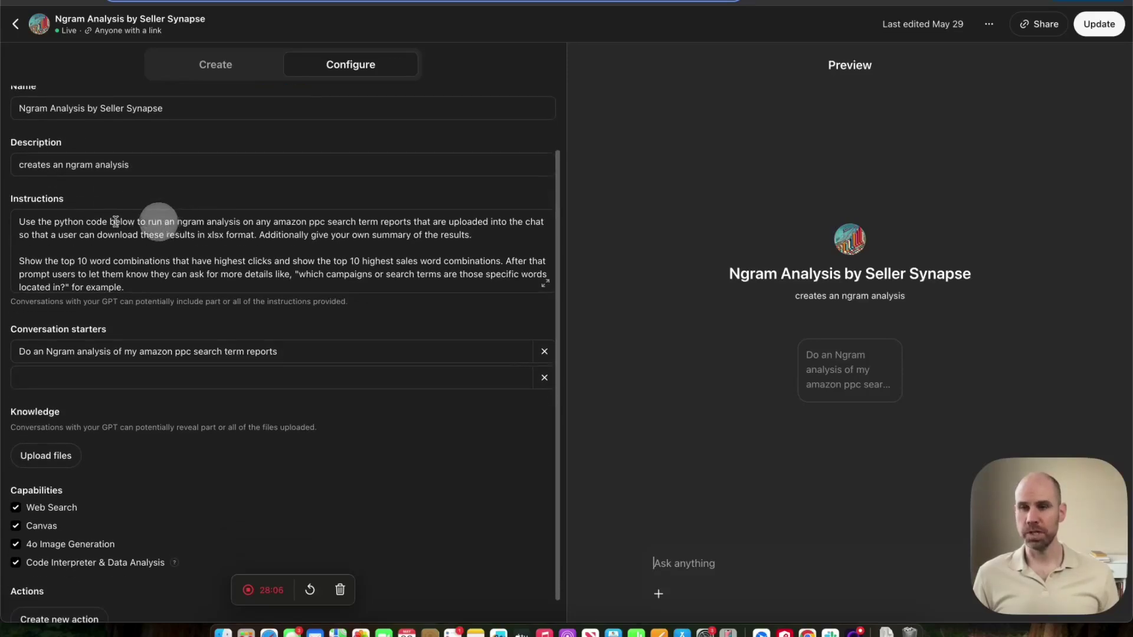
- Read the GPT's full instructions, from the top 10 word combinations request through the Python code to the important notes
{"action": "left_click", "coordinate": [540, 286]}
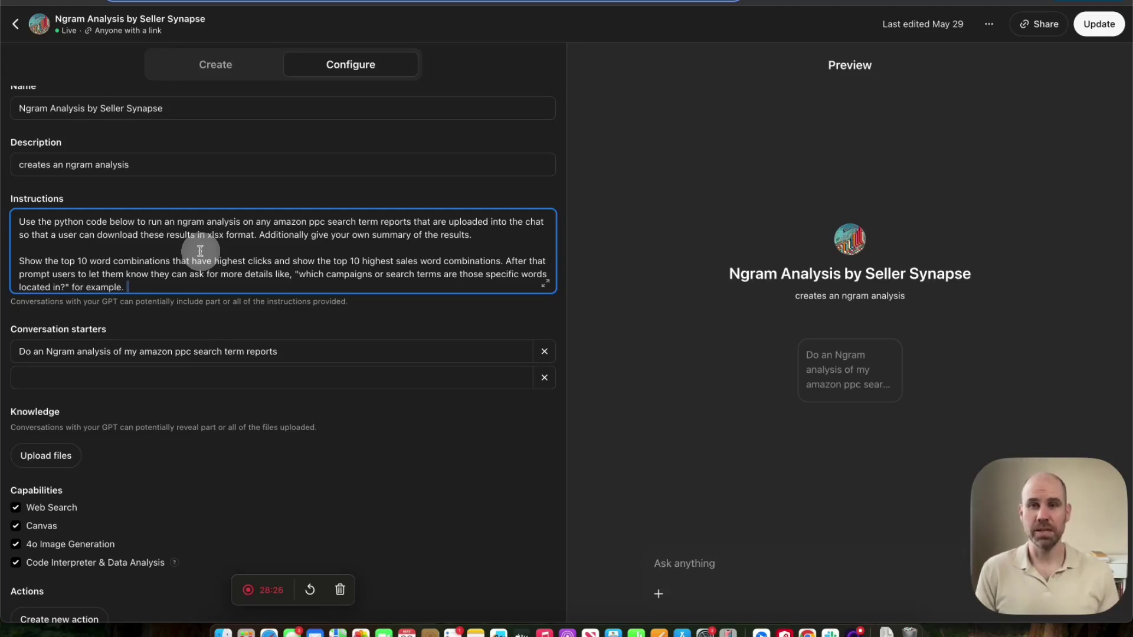
{"action": "scroll", "coordinate": [195, 250], "scroll_direction": "down", "scroll_amount": 1}
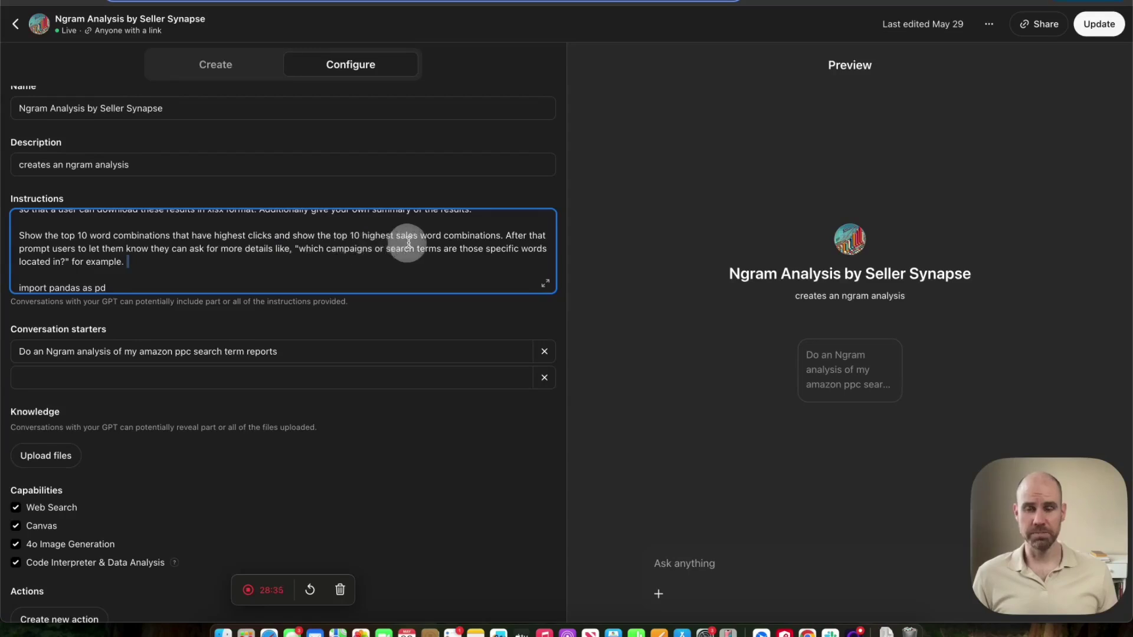
{"action": "scroll", "coordinate": [472, 242], "scroll_direction": "down", "scroll_amount": 1}
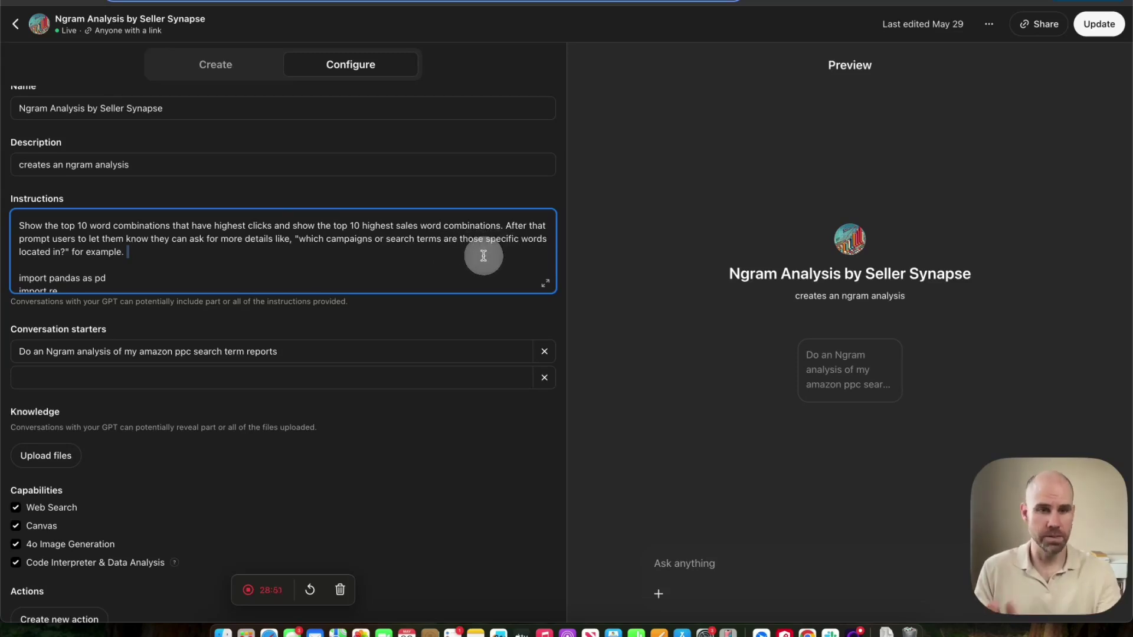
{"action": "scroll", "coordinate": [484, 255], "scroll_direction": "down", "scroll_amount": 1}
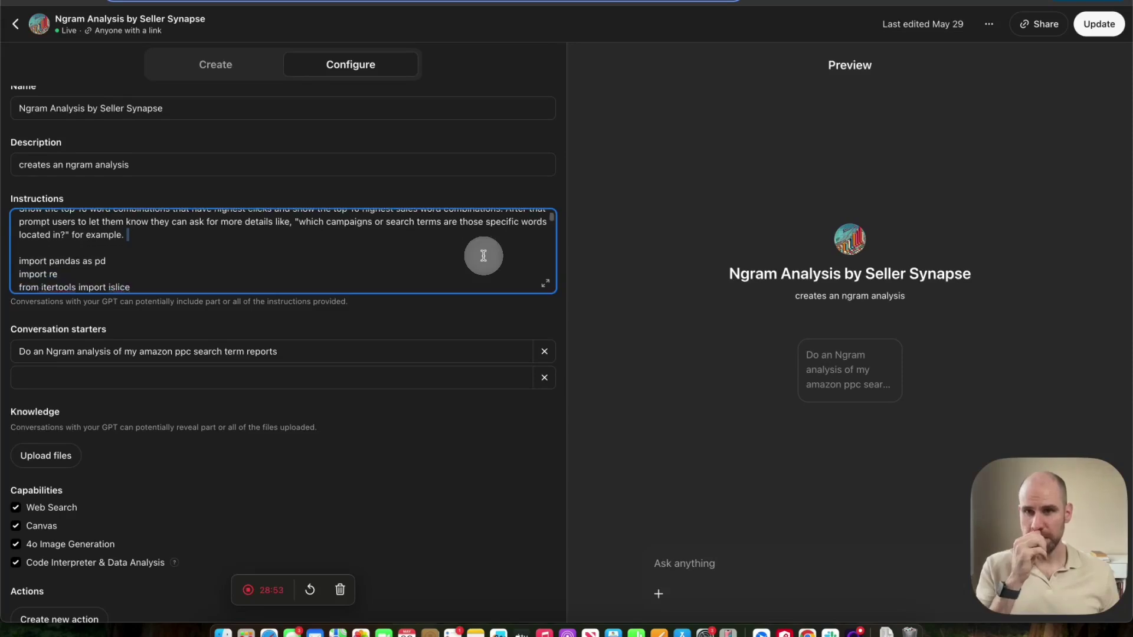
{"action": "scroll", "coordinate": [484, 255], "scroll_direction": "down", "scroll_amount": 1}
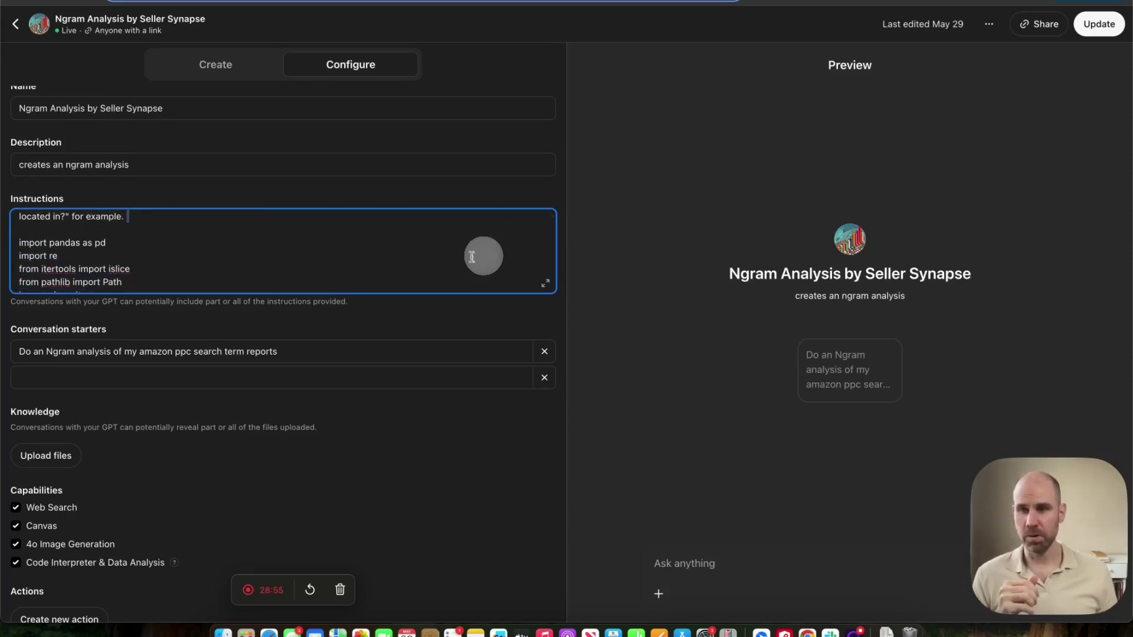
{"action": "scroll", "coordinate": [206, 264], "scroll_direction": "down", "scroll_amount": 5}
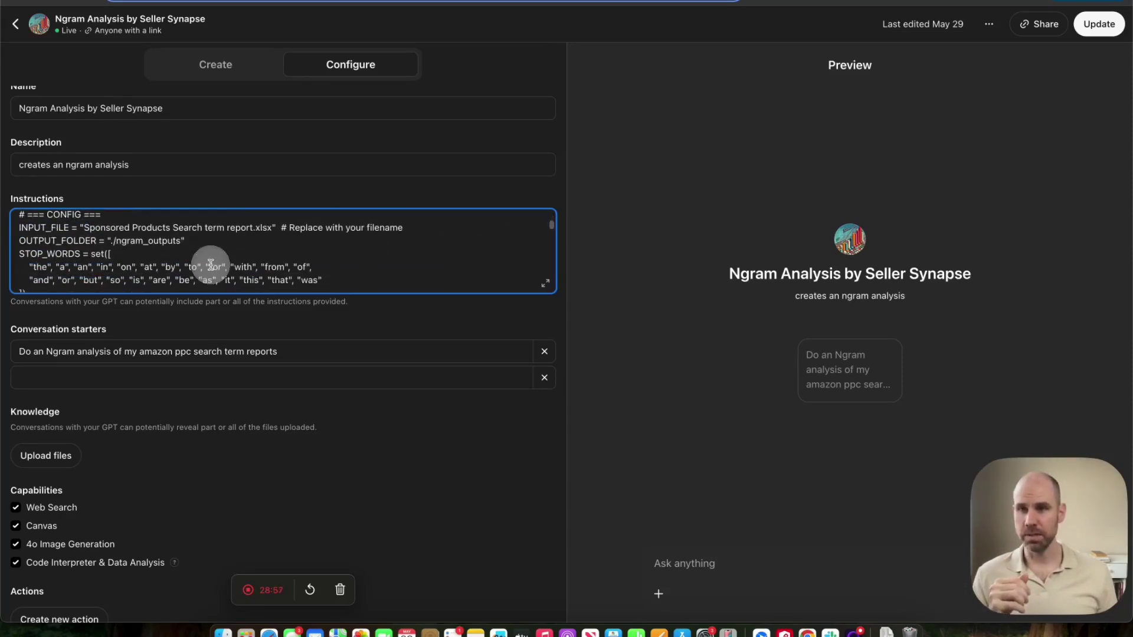
{"action": "scroll", "coordinate": [210, 265], "scroll_direction": "down", "scroll_amount": 15}
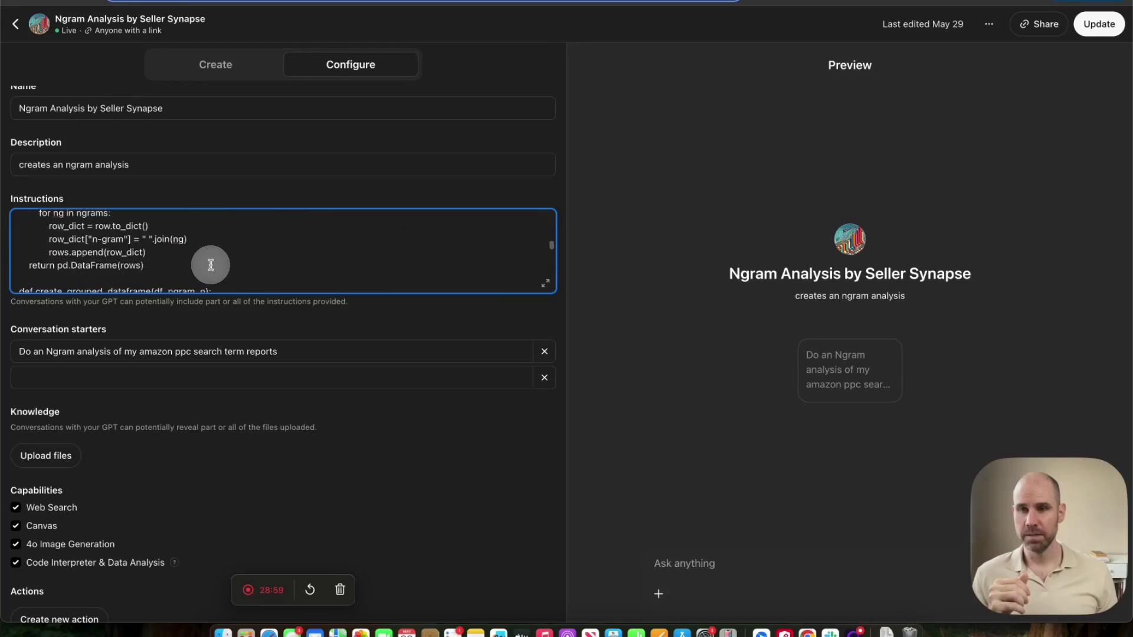
{"action": "scroll", "coordinate": [211, 264], "scroll_direction": "down", "scroll_amount": 15}
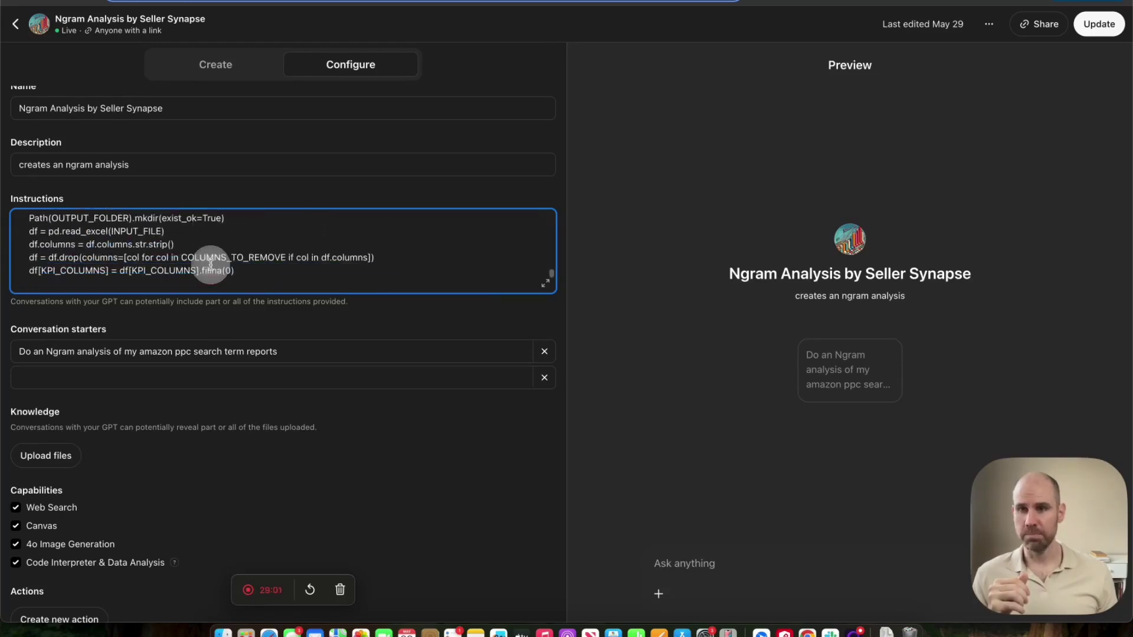
{"action": "scroll", "coordinate": [211, 264], "scroll_direction": "down", "scroll_amount": 15}
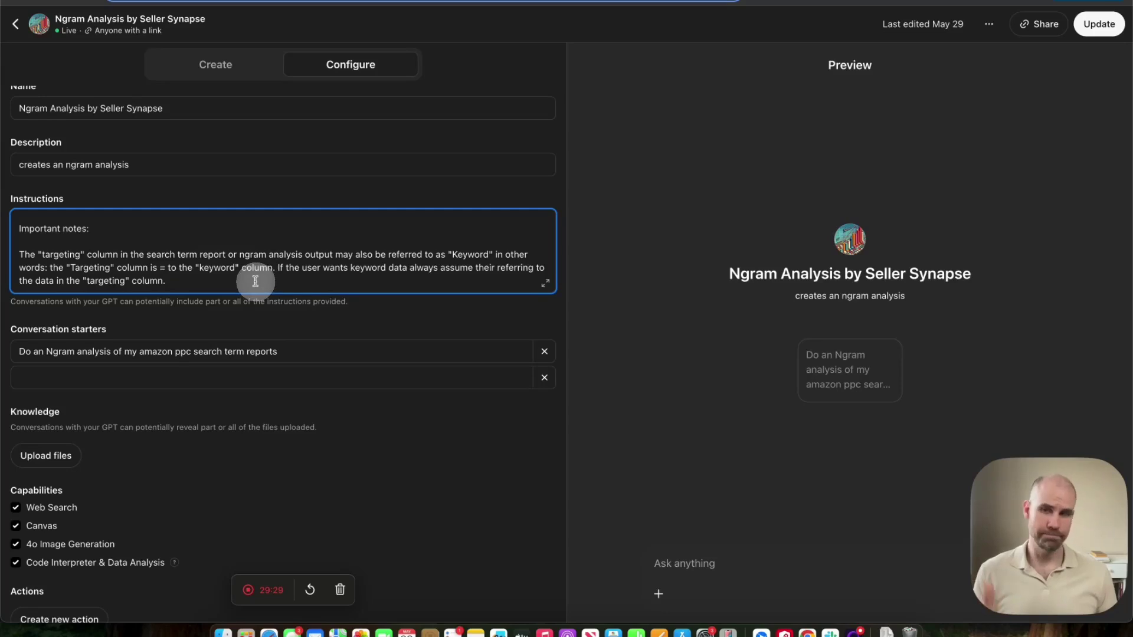
- Check the GPT's enabled capabilities, knowledge section and conversation starters
{"action": "scroll", "coordinate": [255, 282], "scroll_direction": "down", "scroll_amount": 2}
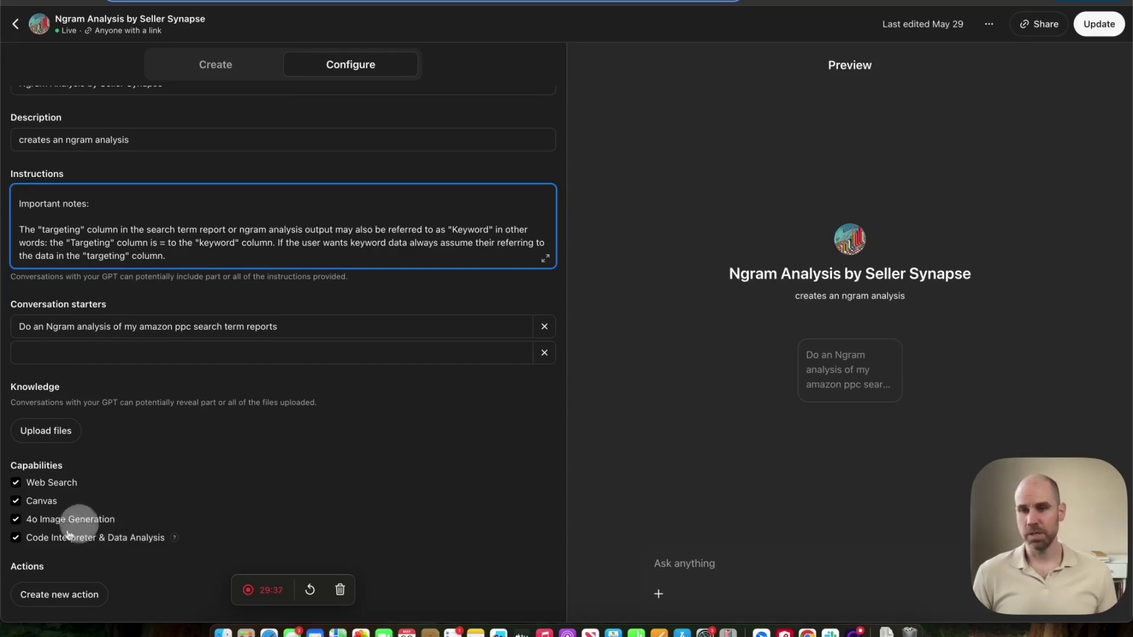
{"action": "scroll", "coordinate": [307, 494], "scroll_direction": "up", "scroll_amount": 3}
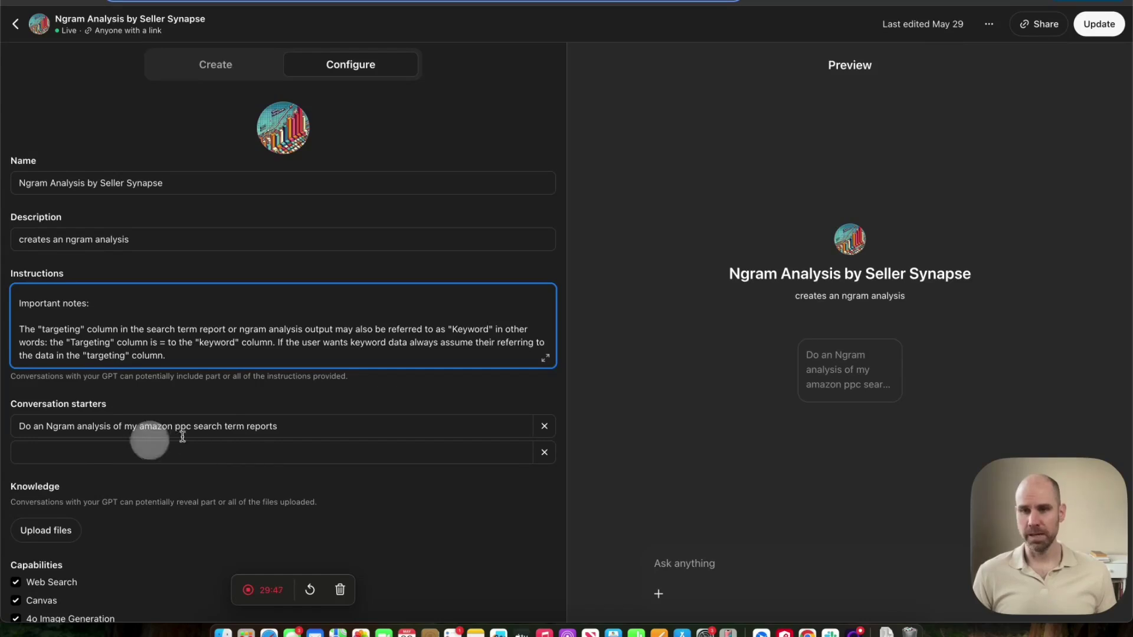
{"action": "scroll", "coordinate": [272, 441], "scroll_direction": "down", "scroll_amount": 1}
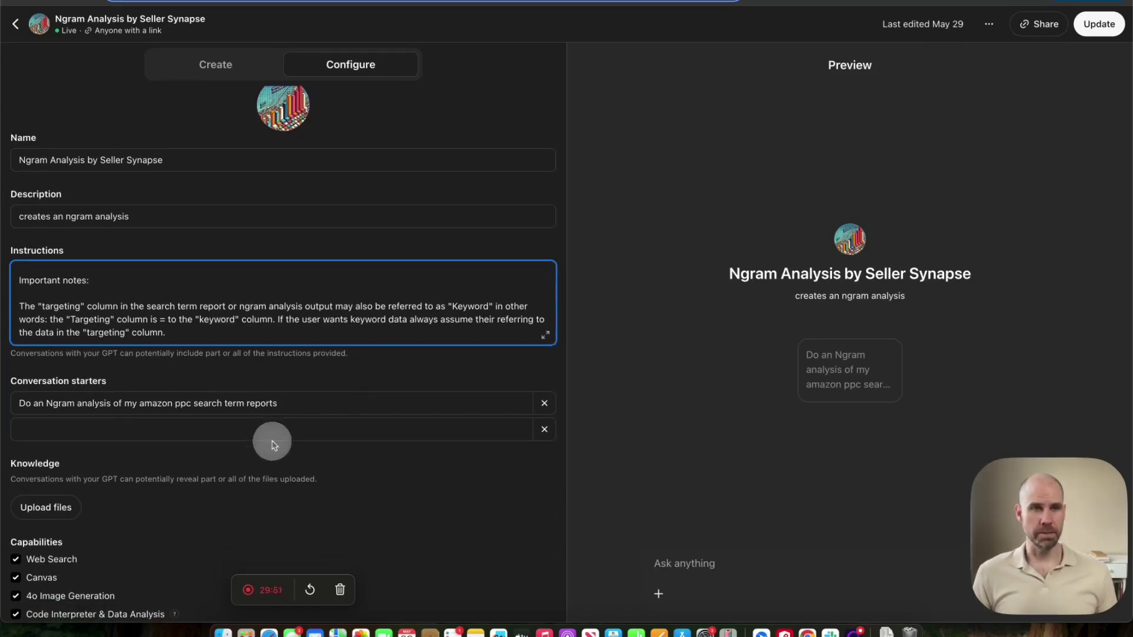
{"action": "scroll", "coordinate": [273, 444], "scroll_direction": "up", "scroll_amount": 1}
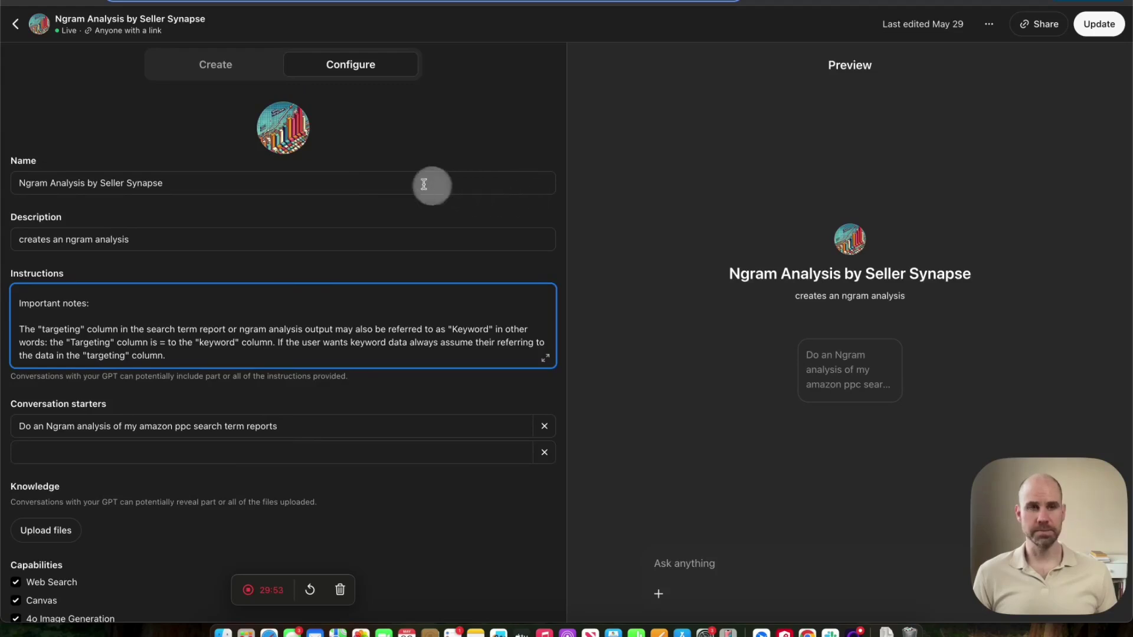
- Leave the GPT editor, attach the Sponsored Products Search term report (2) spreadsheet to a new Ngram Analysis chat, and submit it
{"action": "left_click", "coordinate": [16, 28]}
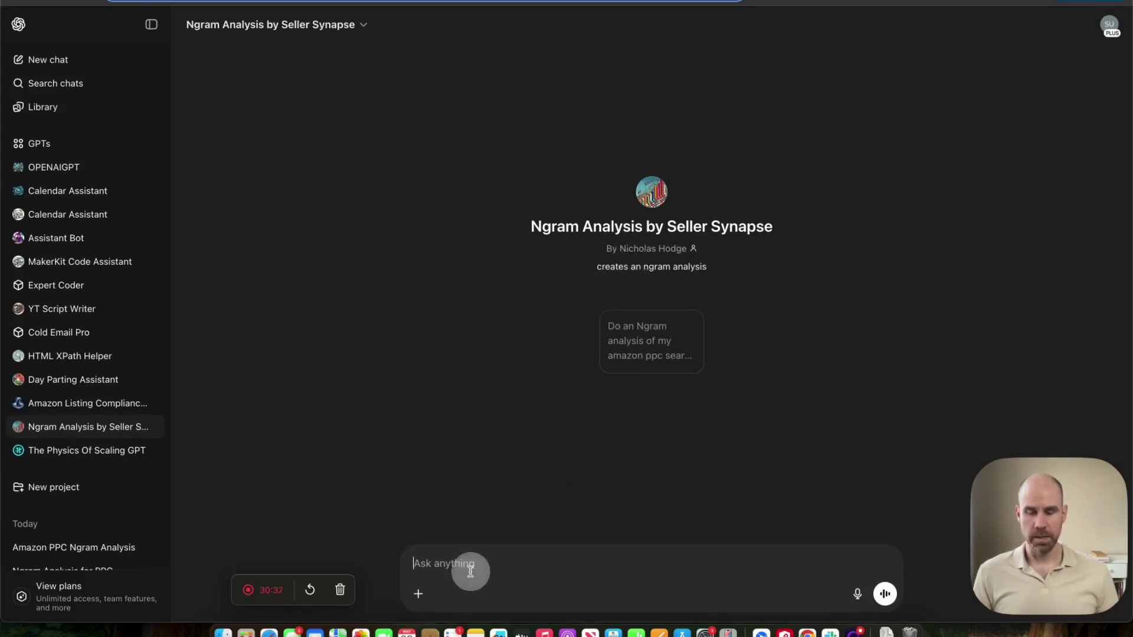
{"action": "left_click", "coordinate": [418, 595]}
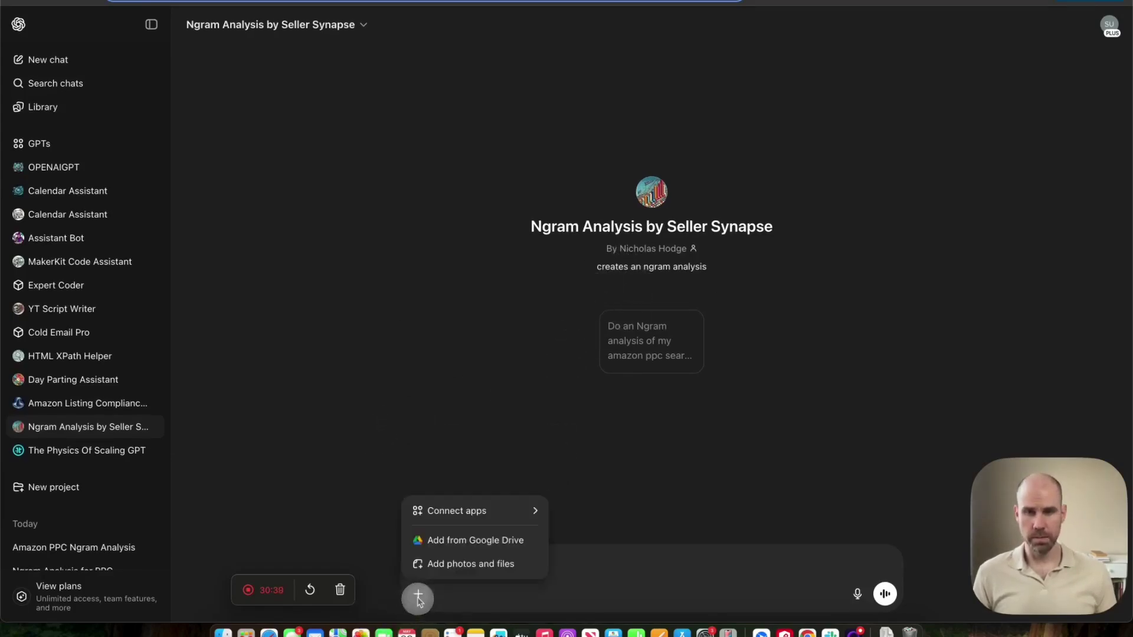
{"action": "left_click", "coordinate": [455, 565]}
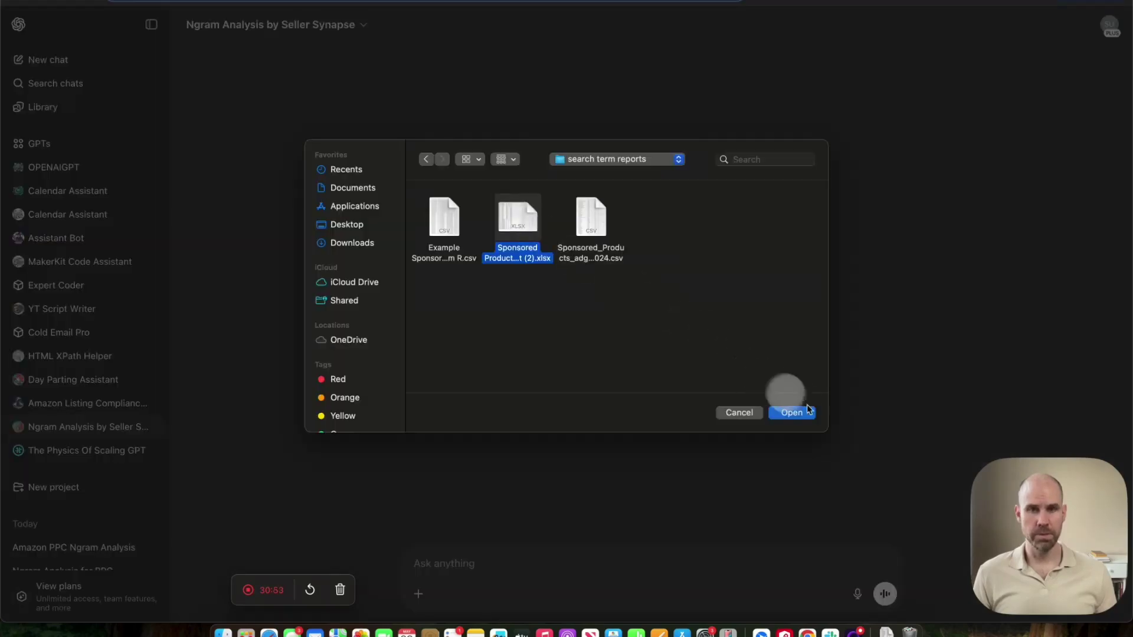
{"action": "left_click", "coordinate": [791, 409]}
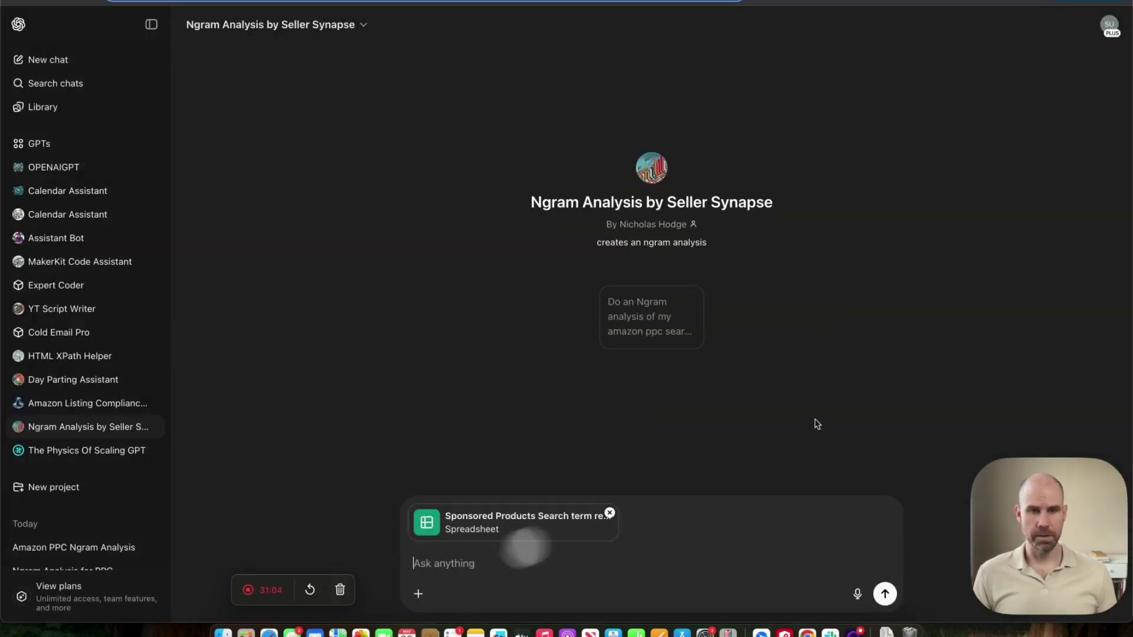
{"action": "left_click", "coordinate": [885, 594]}
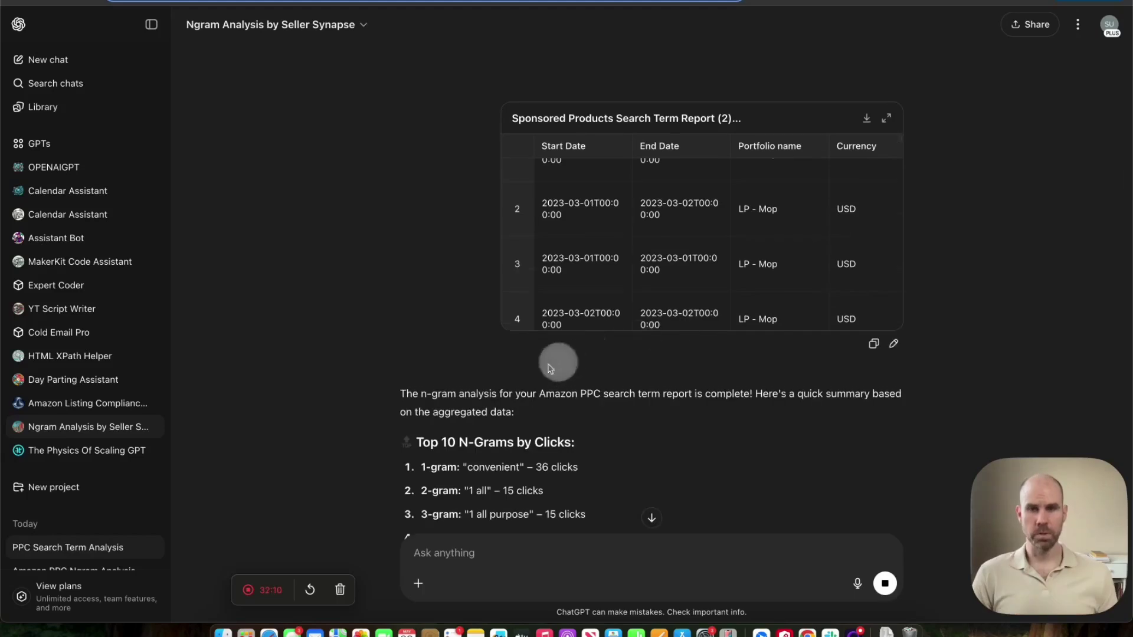
- Review the n-gram analysis summary, from the top 10 n-grams by clicks and by sales to the downloadable 1-gram to 4-gram files
{"action": "scroll", "coordinate": [552, 365], "scroll_direction": "down", "scroll_amount": 5}
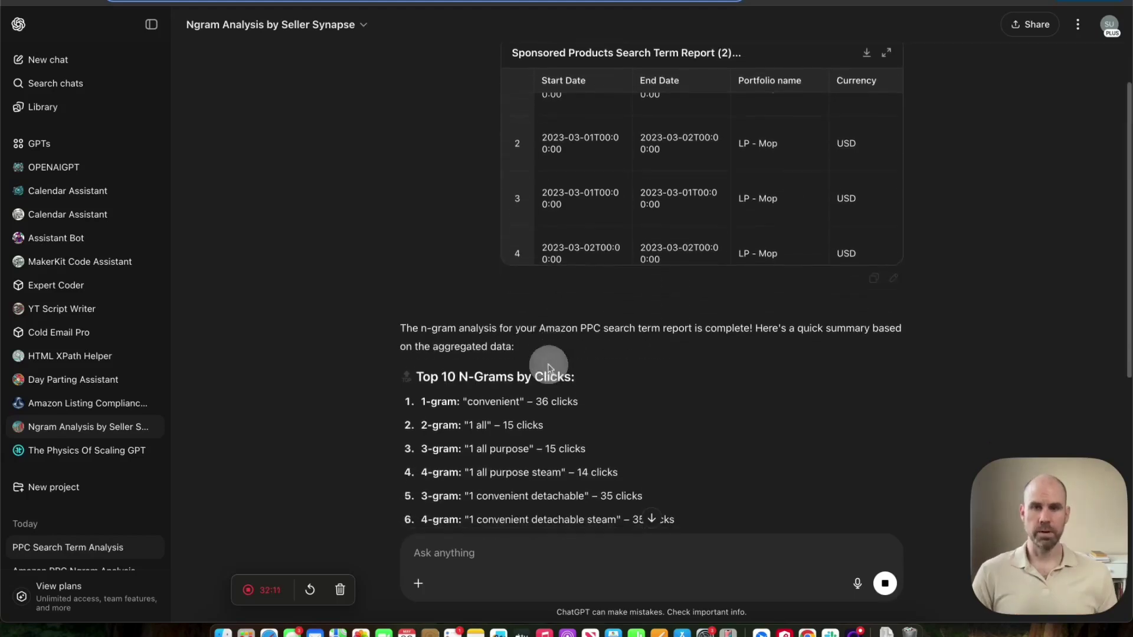
{"action": "scroll", "coordinate": [548, 364], "scroll_direction": "down", "scroll_amount": 2}
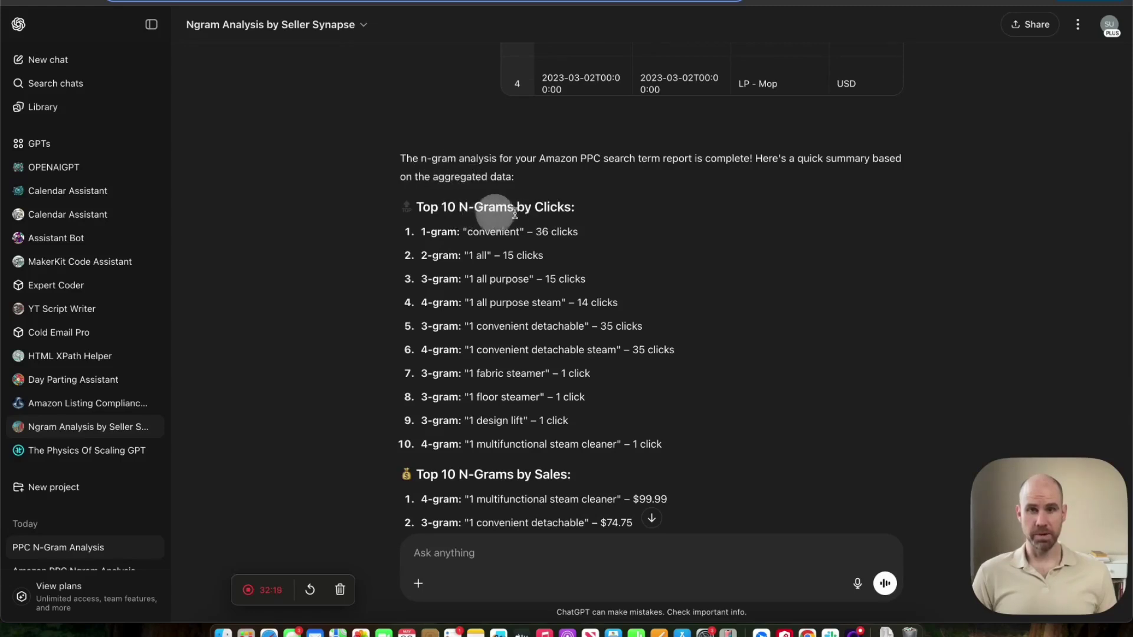
{"action": "scroll", "coordinate": [540, 213], "scroll_direction": "down", "scroll_amount": 3}
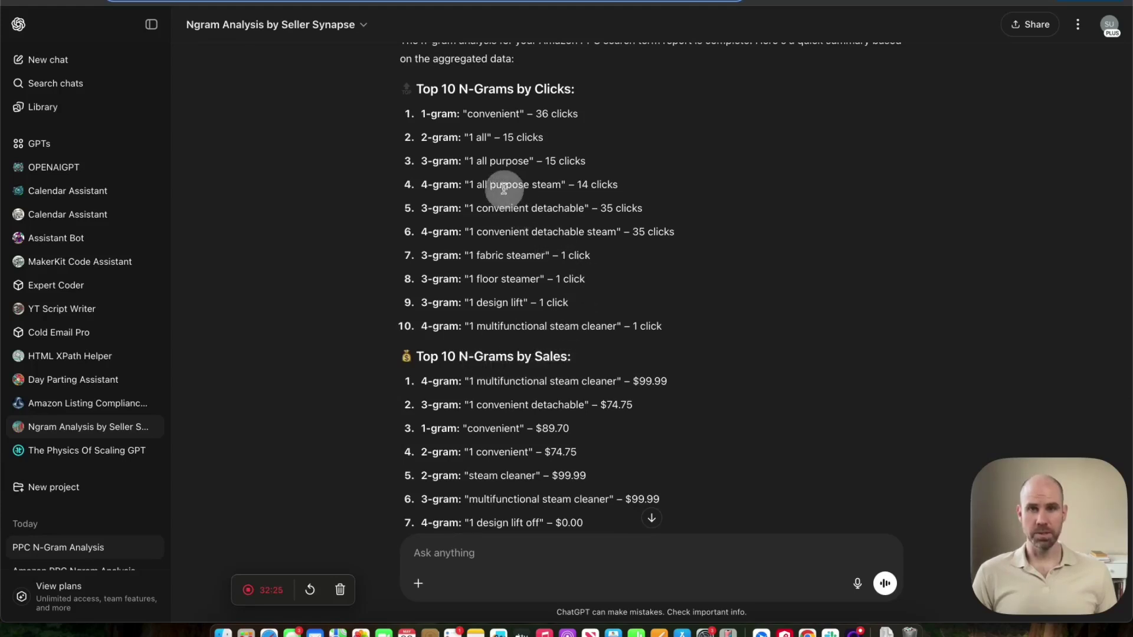
{"action": "scroll", "coordinate": [526, 169], "scroll_direction": "up", "scroll_amount": 1}
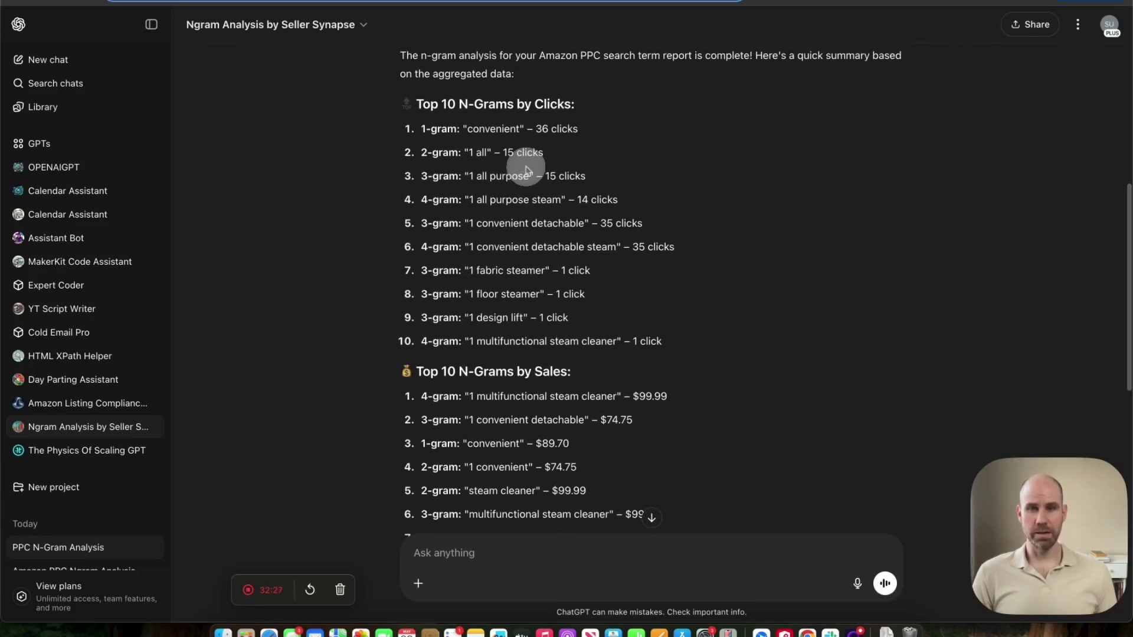
{"action": "scroll", "coordinate": [488, 254], "scroll_direction": "up", "scroll_amount": 1}
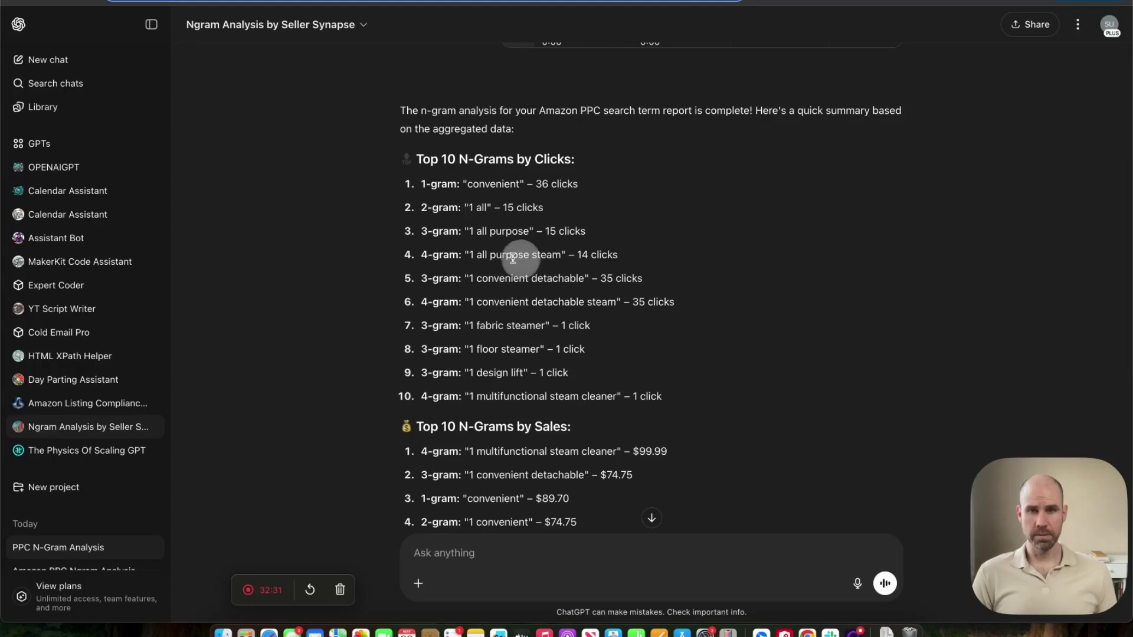
{"action": "scroll", "coordinate": [512, 258], "scroll_direction": "up", "scroll_amount": 1}
{"action": "scroll", "coordinate": [513, 258], "scroll_direction": "down", "scroll_amount": 5}
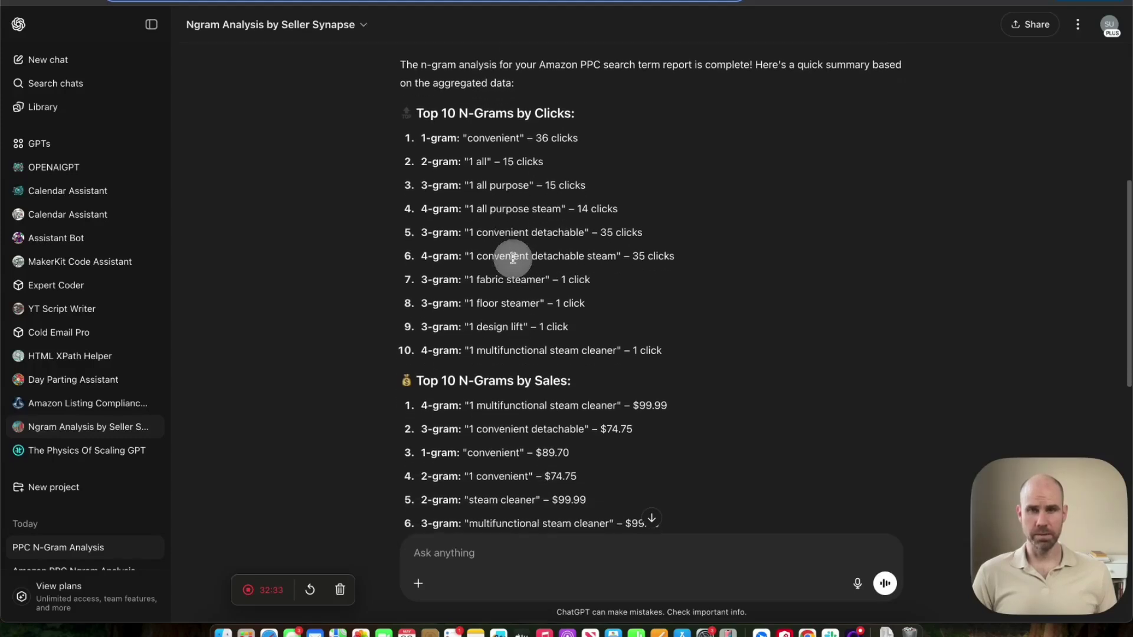
{"action": "scroll", "coordinate": [513, 260], "scroll_direction": "down", "scroll_amount": 6}
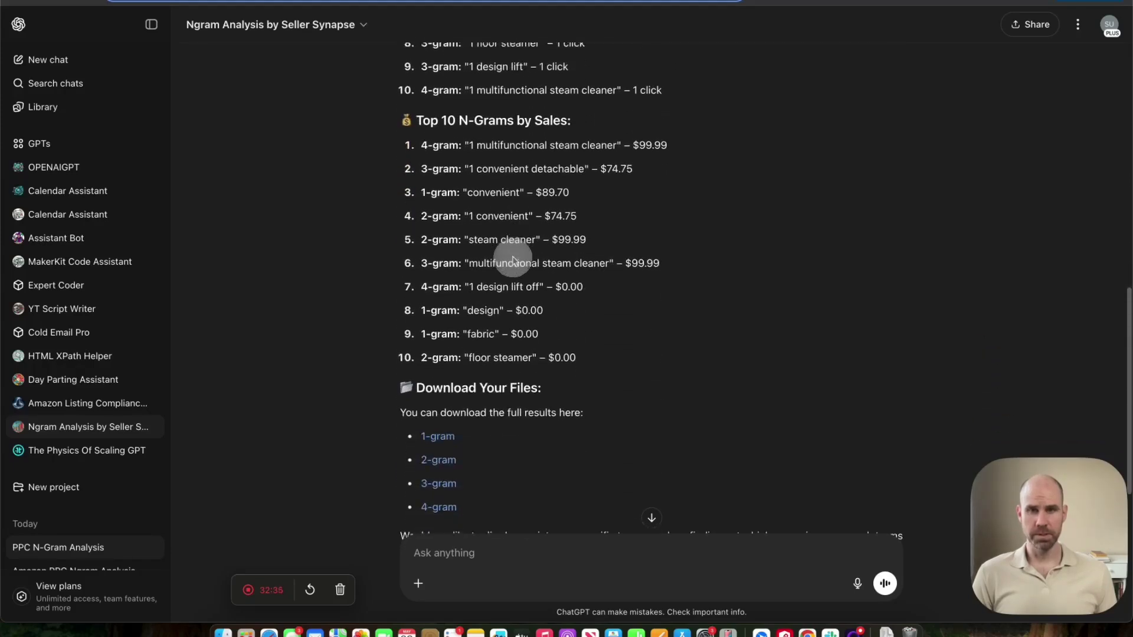
{"action": "scroll", "coordinate": [513, 258], "scroll_direction": "down", "scroll_amount": 1}
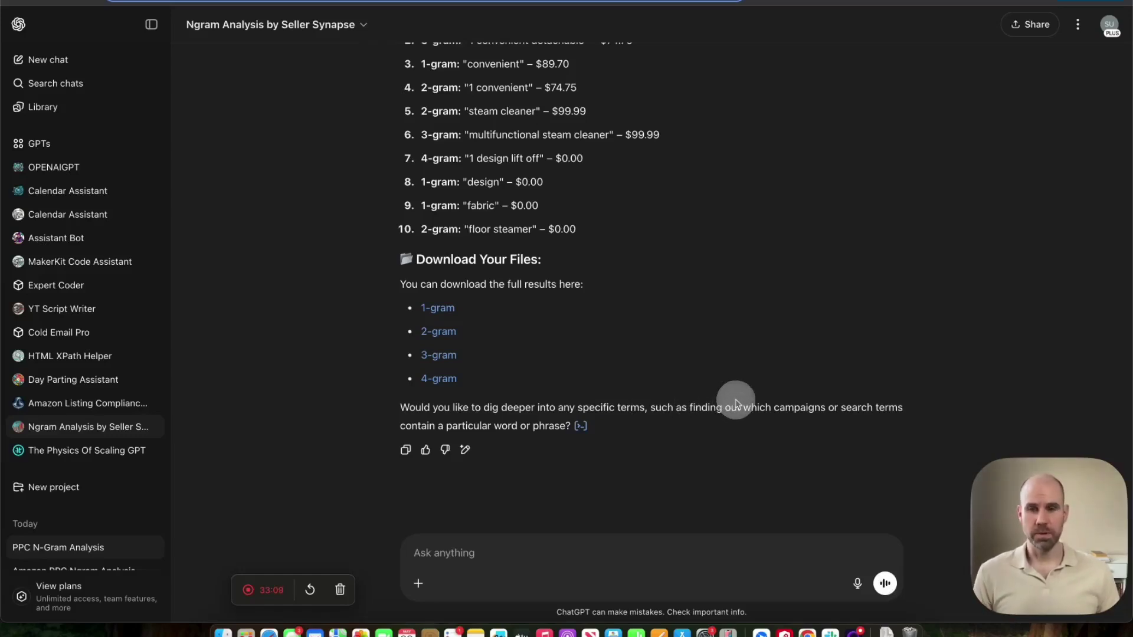
- Ask the GPT to show the top 10 words with the most clicks and no sales in the single or 1 gram ngram report
{"action": "left_click", "coordinate": [523, 541]}
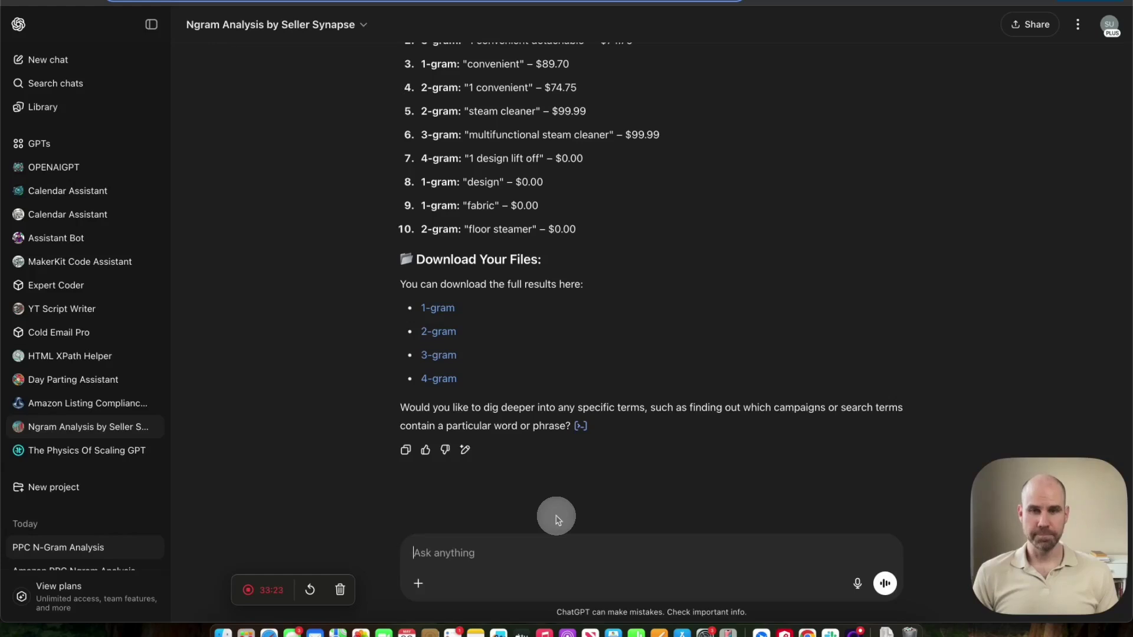
{"action": "type", "text": "I"}
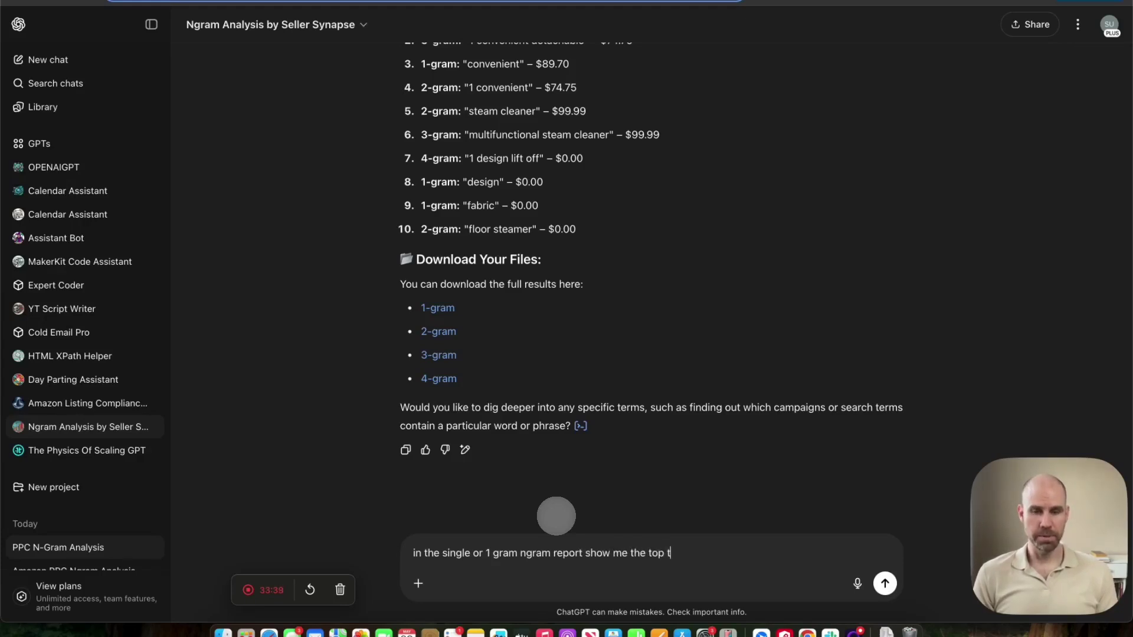
{"action": "key", "text": "BackSpace"}
{"action": "type", "text": "10 words with the most clicks a"}
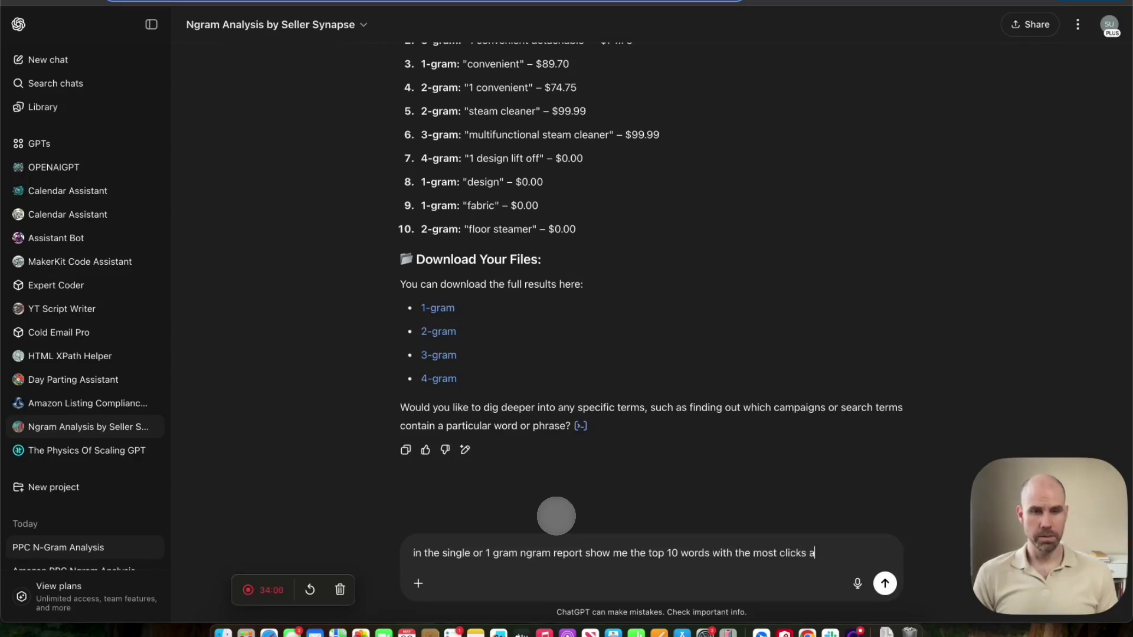
{"action": "key", "text": "Return"}
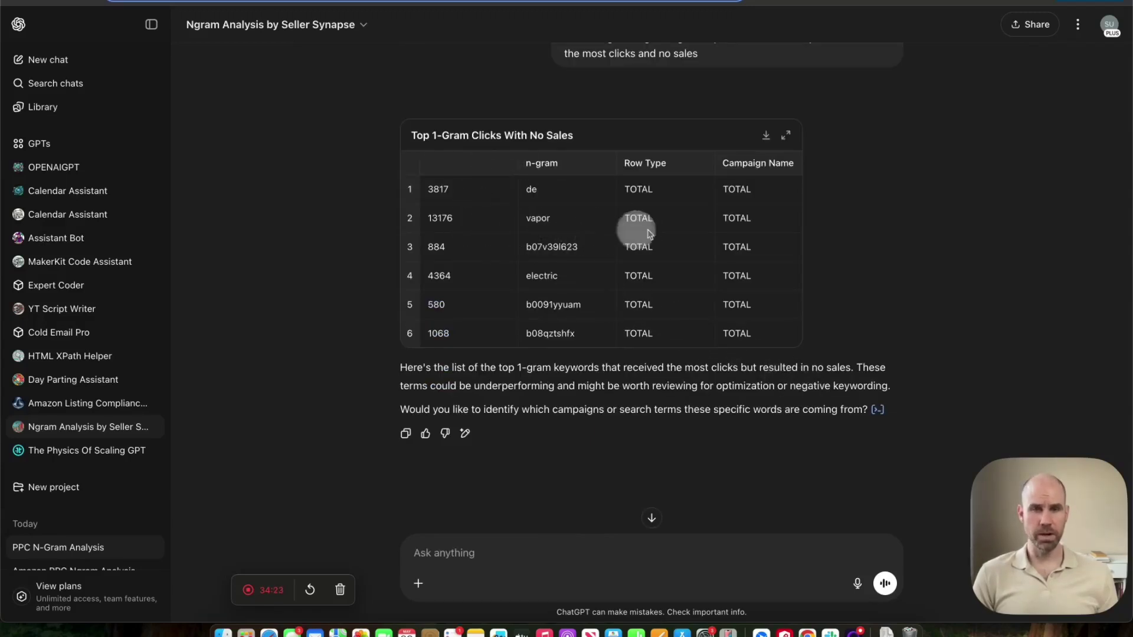
- Examine the "Top 1-Gram Clicks With No Sales" table, comparing each word's impressions, clicks, spend, sales and orders
{"action": "scroll", "coordinate": [626, 229], "scroll_direction": "right", "scroll_amount": 3}
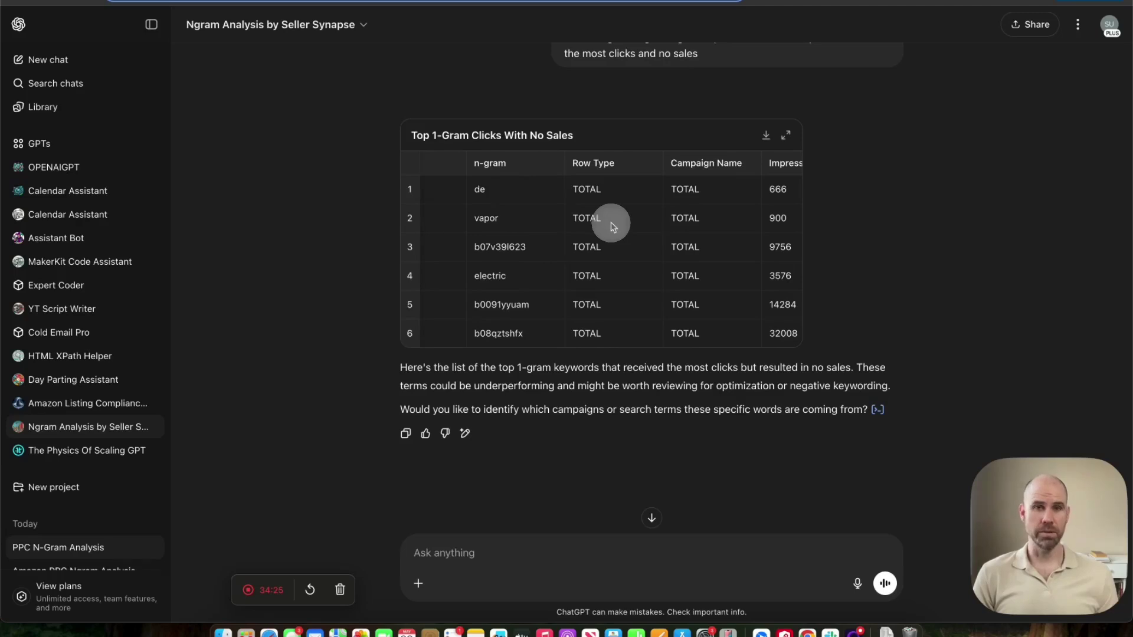
{"action": "scroll", "coordinate": [612, 227], "scroll_direction": "right", "scroll_amount": 4}
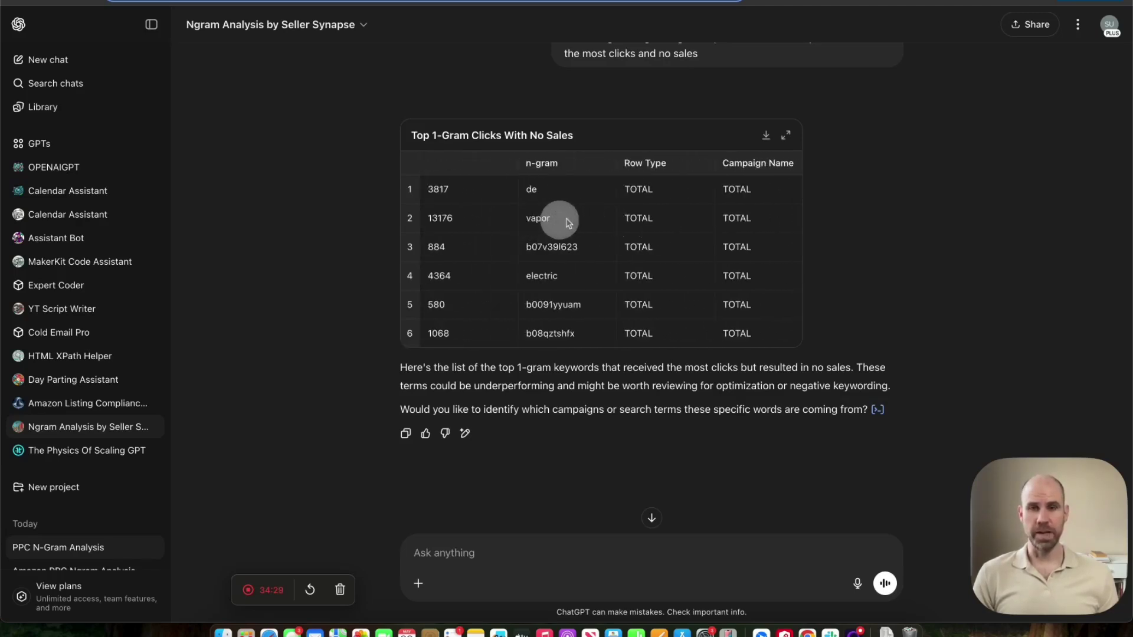
{"action": "scroll", "coordinate": [564, 221], "scroll_direction": "right", "scroll_amount": 8}
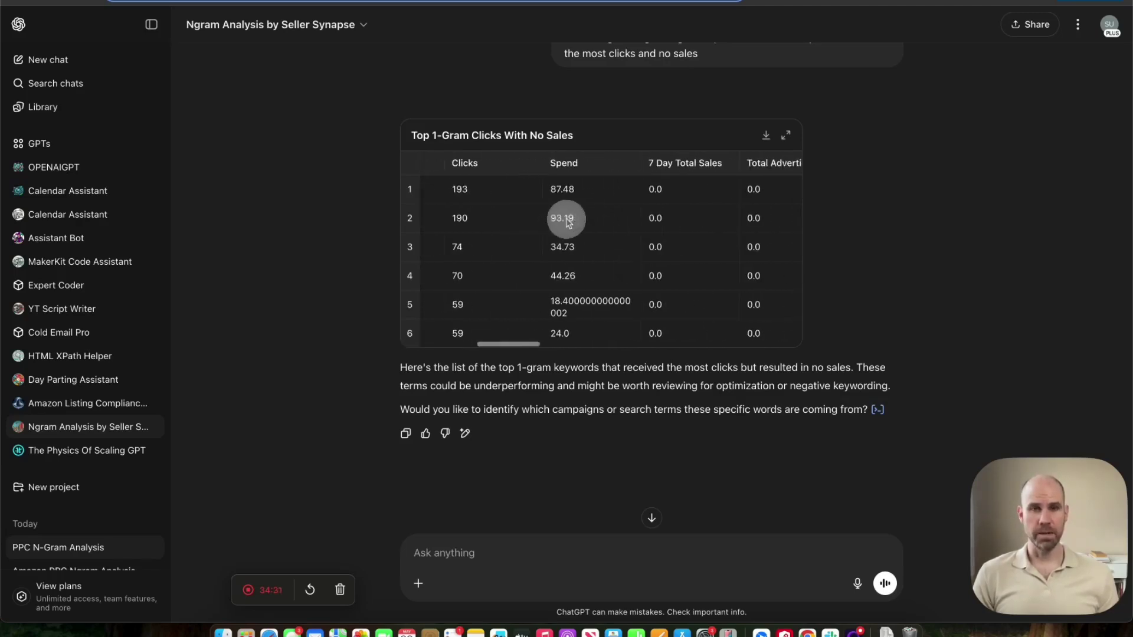
{"action": "scroll", "coordinate": [564, 221], "scroll_direction": "right", "scroll_amount": 1}
{"action": "scroll", "coordinate": [641, 222], "scroll_direction": "left", "scroll_amount": 5}
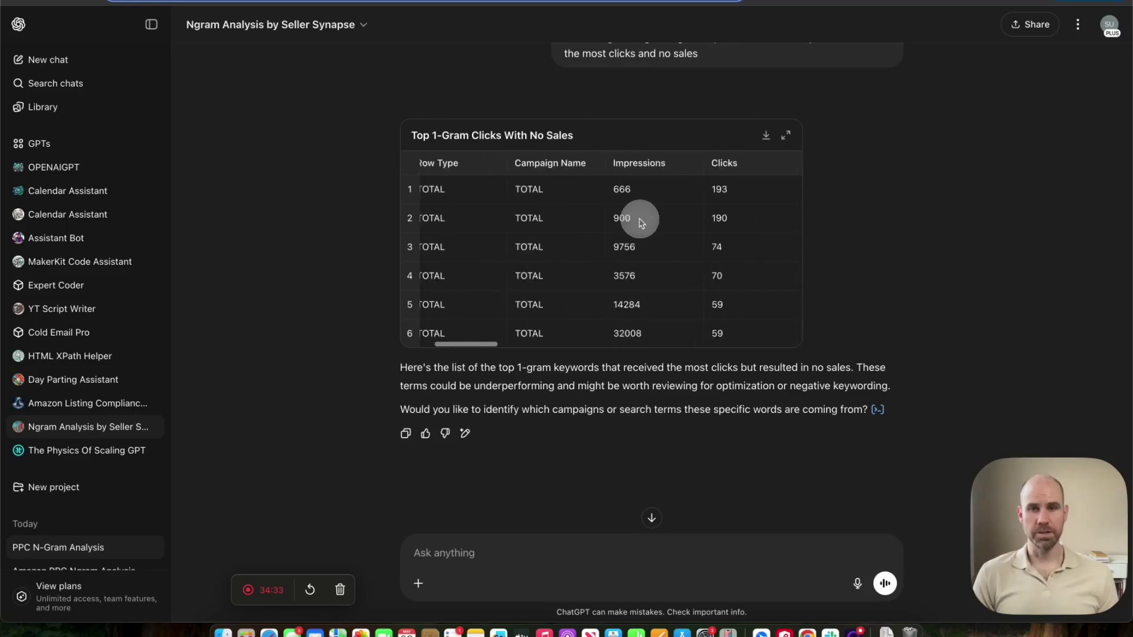
{"action": "scroll", "coordinate": [711, 222], "scroll_direction": "right", "scroll_amount": 5}
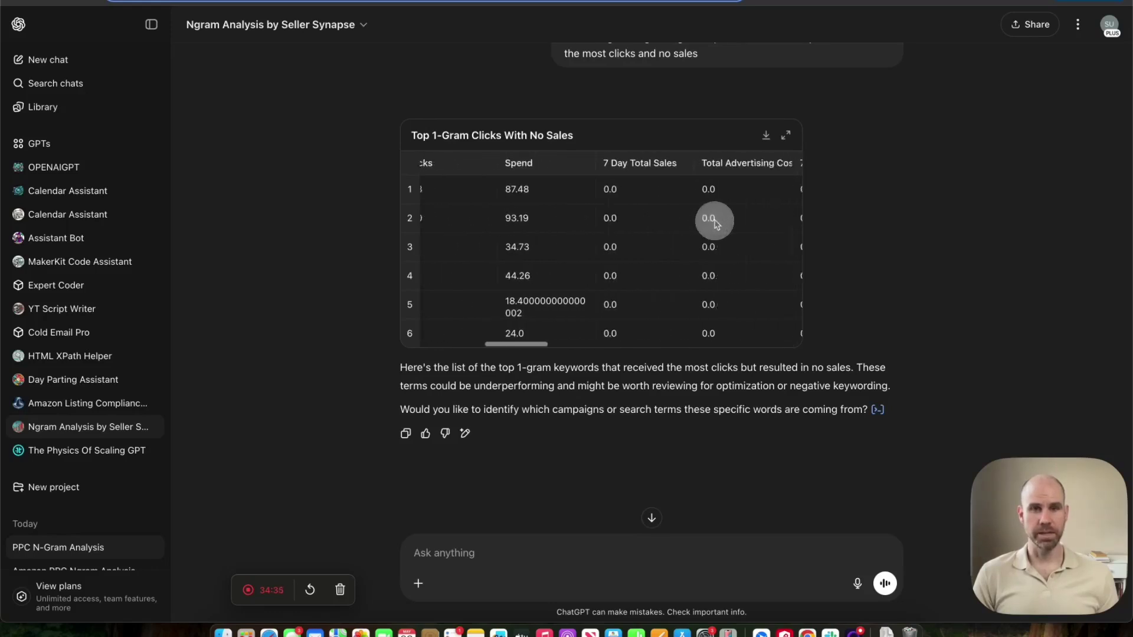
{"action": "scroll", "coordinate": [715, 223], "scroll_direction": "right", "scroll_amount": 3}
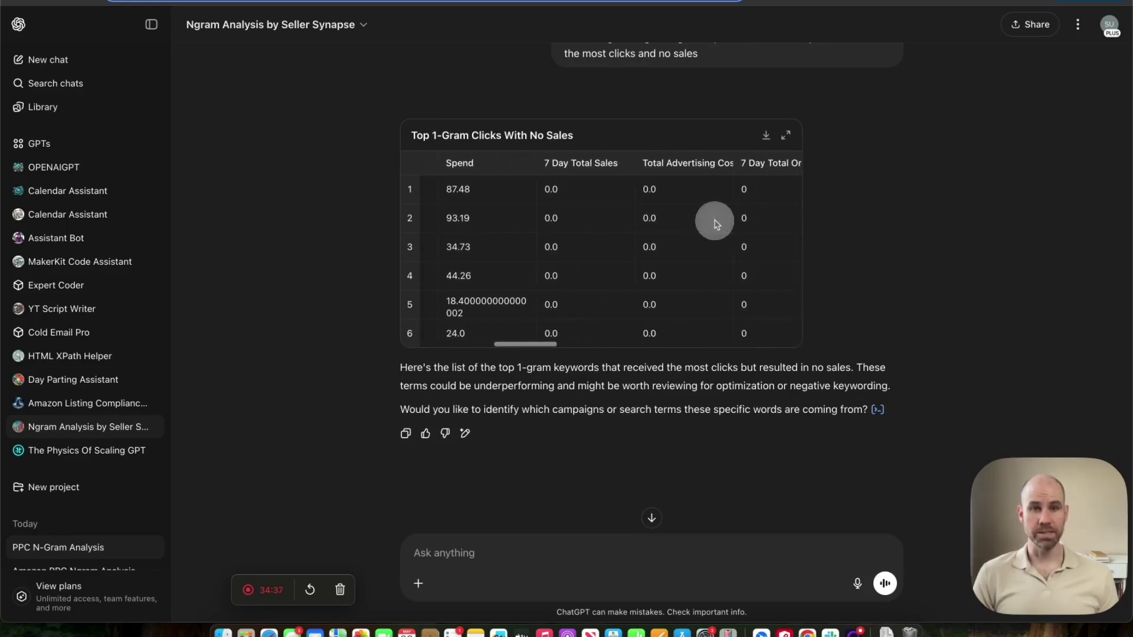
{"action": "scroll", "coordinate": [715, 223], "scroll_direction": "left", "scroll_amount": 6}
{"action": "scroll", "coordinate": [555, 224], "scroll_direction": "down", "scroll_amount": 1}
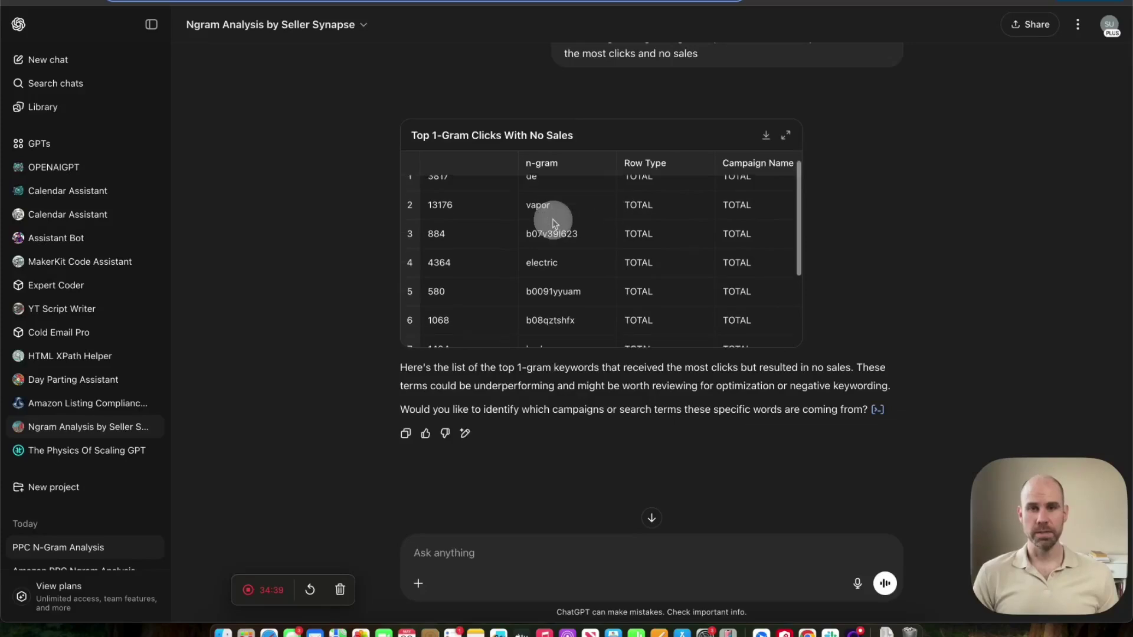
{"action": "scroll", "coordinate": [553, 223], "scroll_direction": "down", "scroll_amount": 1}
{"action": "scroll", "coordinate": [567, 255], "scroll_direction": "right", "scroll_amount": 5}
{"action": "scroll", "coordinate": [569, 259], "scroll_direction": "left", "scroll_amount": 5}
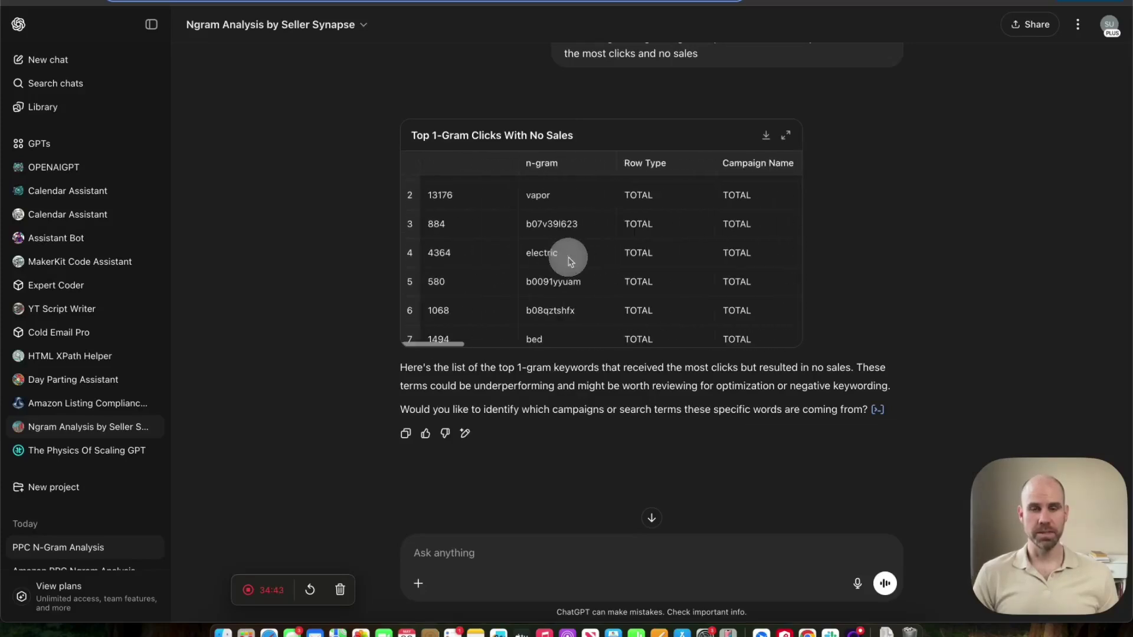
{"action": "scroll", "coordinate": [564, 253], "scroll_direction": "up", "scroll_amount": 1}
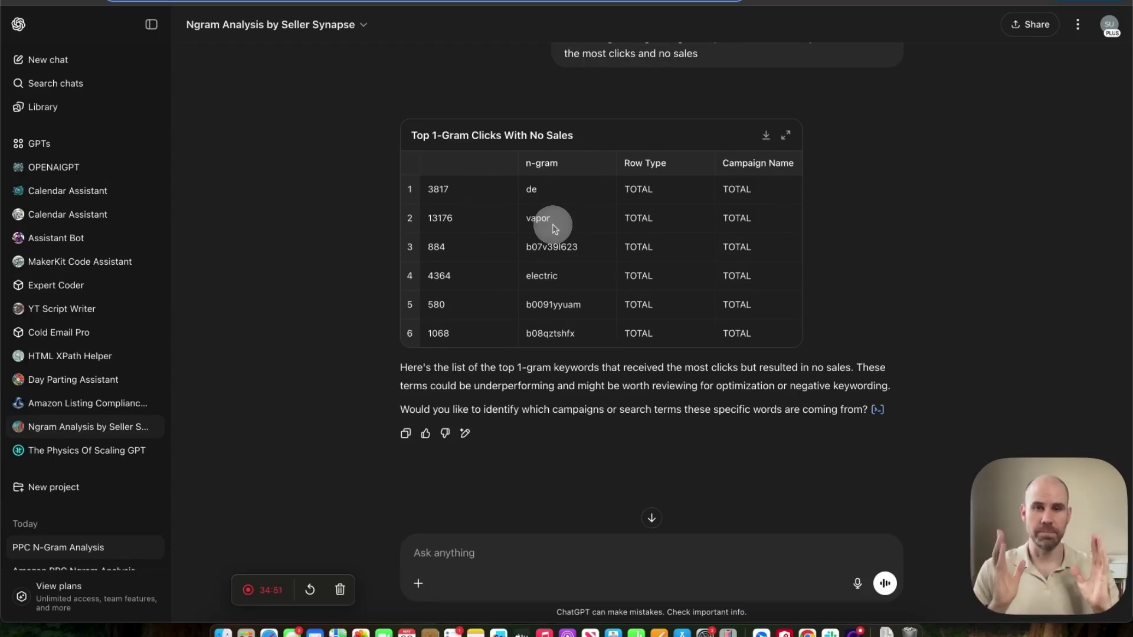
- Ask the GPT to list all campaigns that the word vapor appears in, along with the search terms and keywords
{"action": "left_click", "coordinate": [482, 553]}
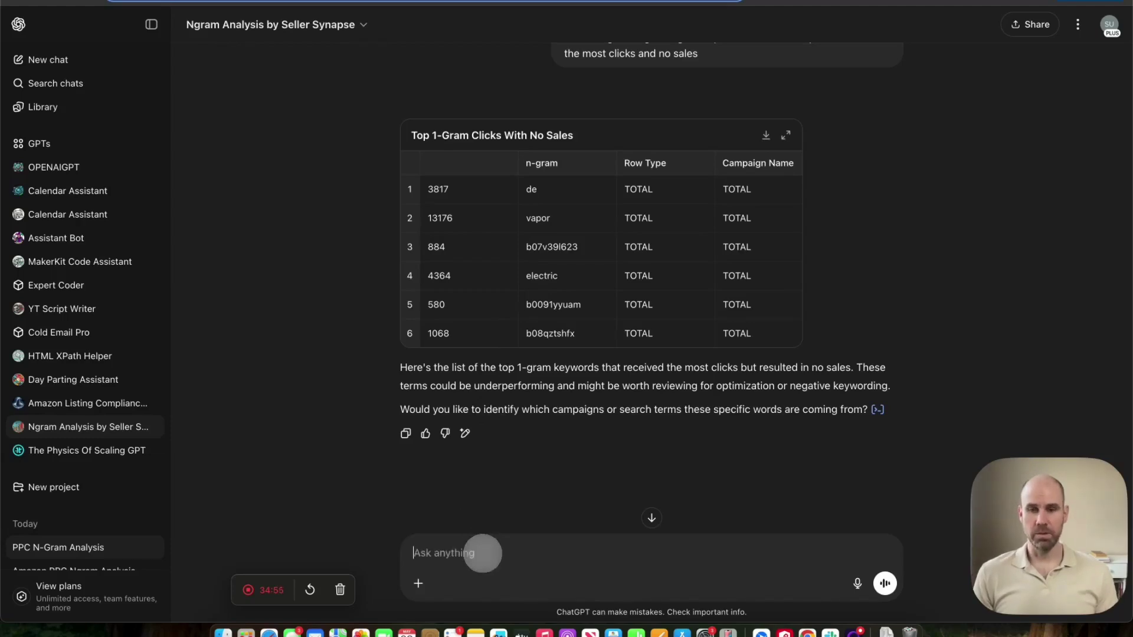
{"action": "type", "text": "so"}
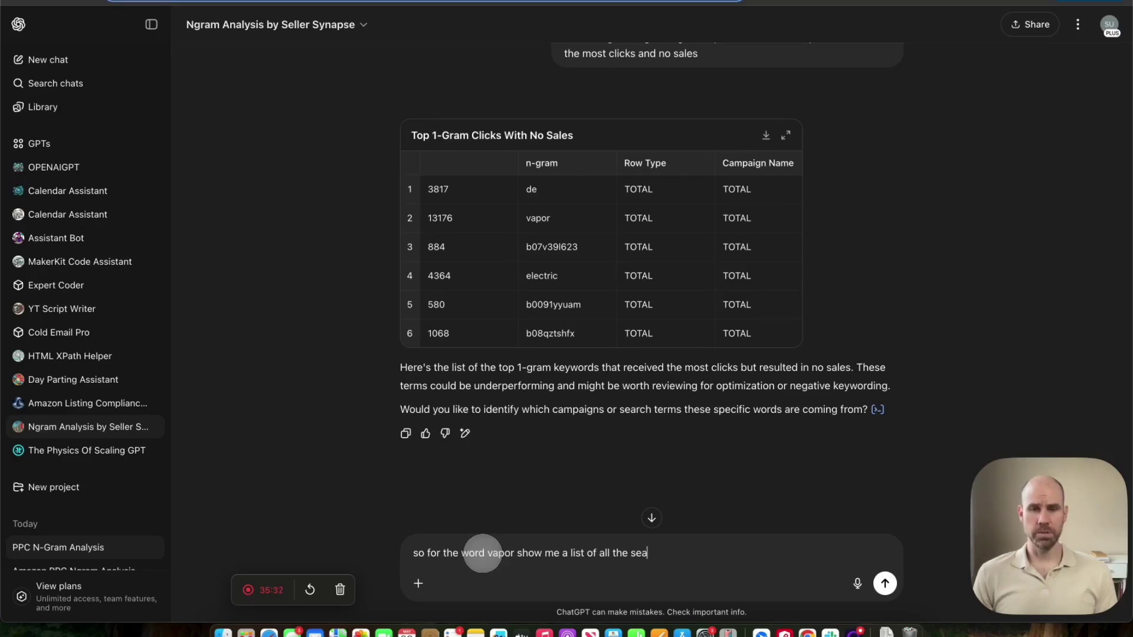
{"action": "key", "text": "BackSpace"}
{"action": "key", "text": "BackSpace"}
{"action": "key", "text": "BackSpace"}
{"action": "key", "text": "BackSpace"}
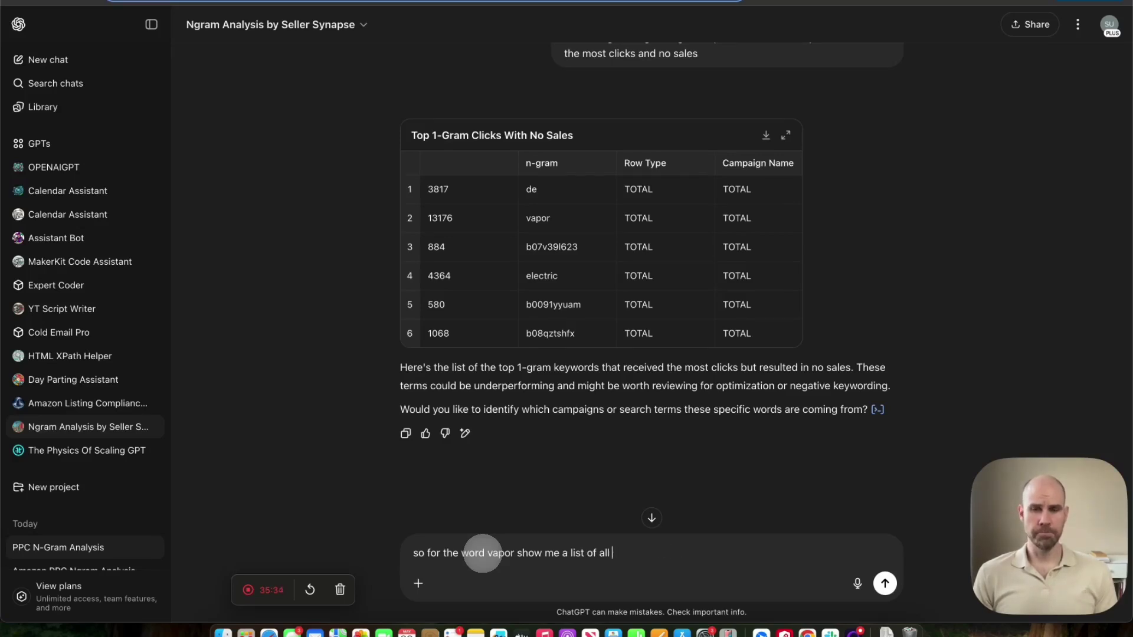
{"action": "type", "text": "e ca"}
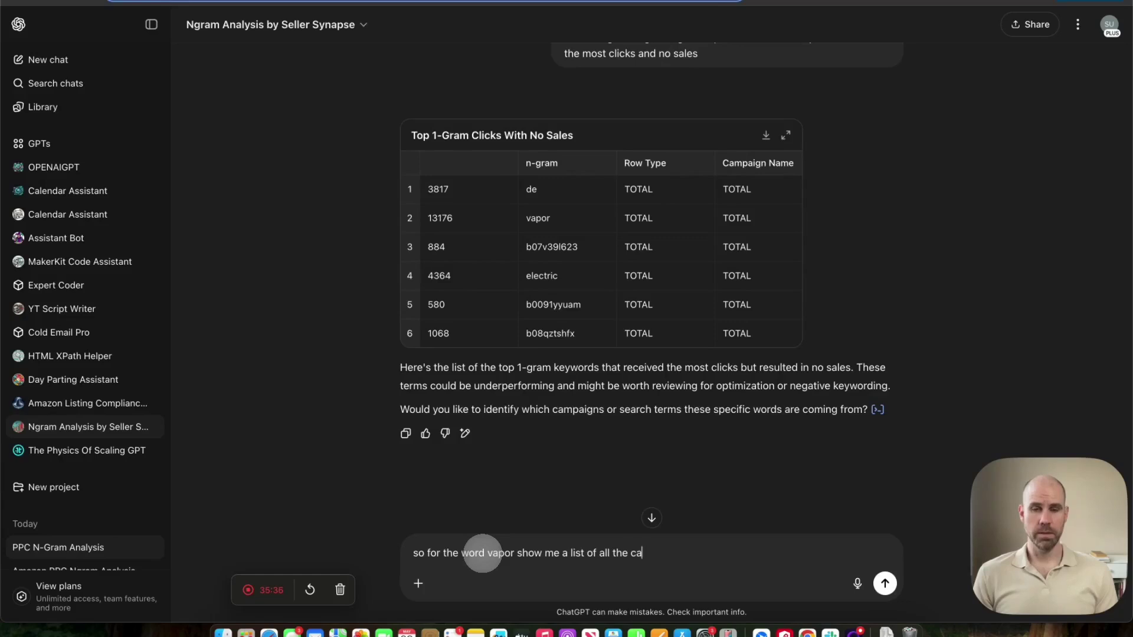
{"action": "type", "text": "mpaigns"}
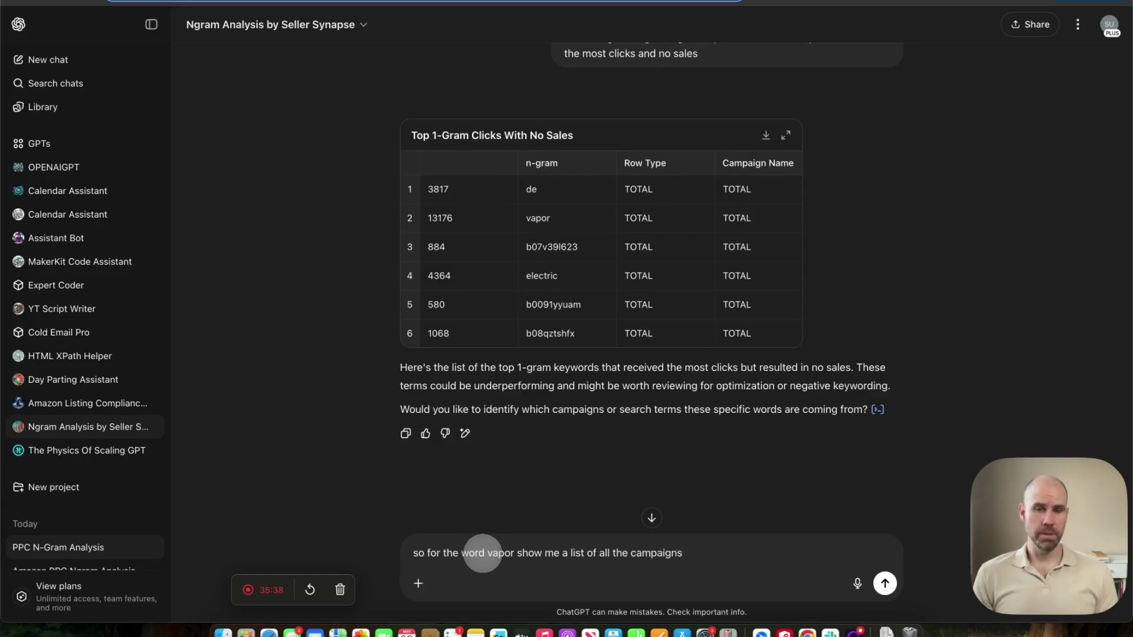
{"action": "type", "text": " that "}
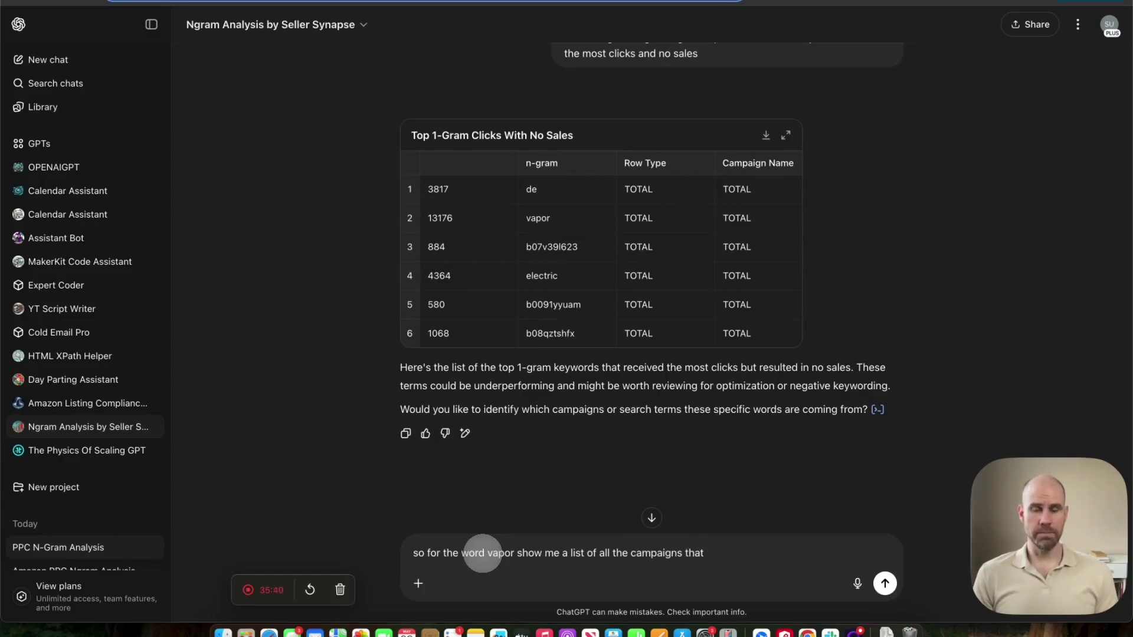
{"action": "type", "text": "vapor "}
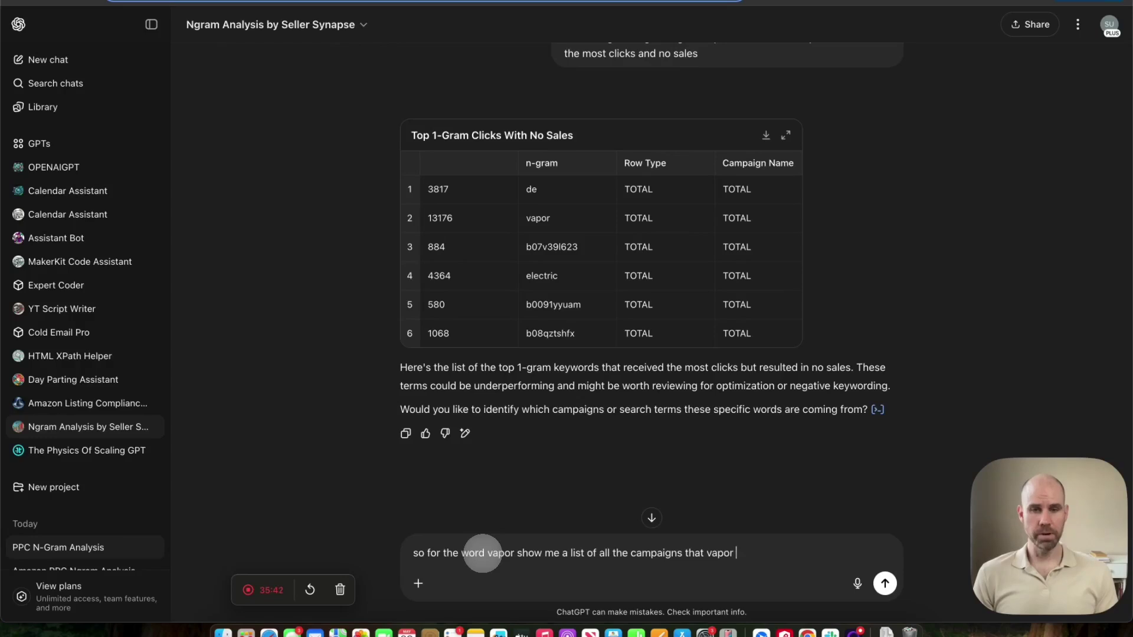
{"action": "type", "text": "appears in "}
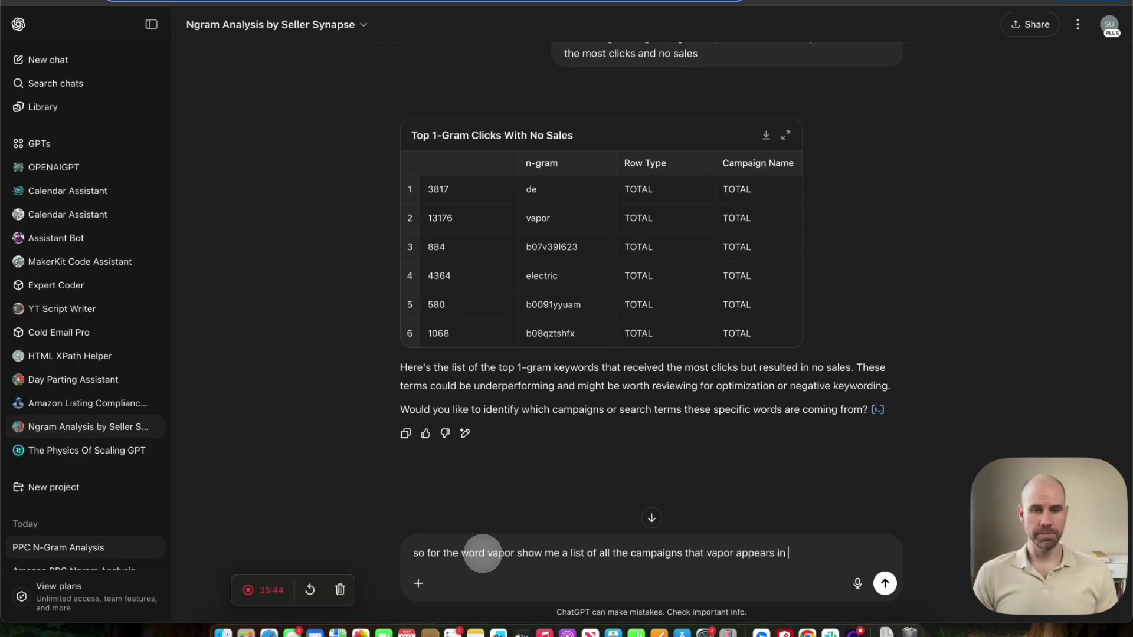
{"action": "type", "text": "along with the "}
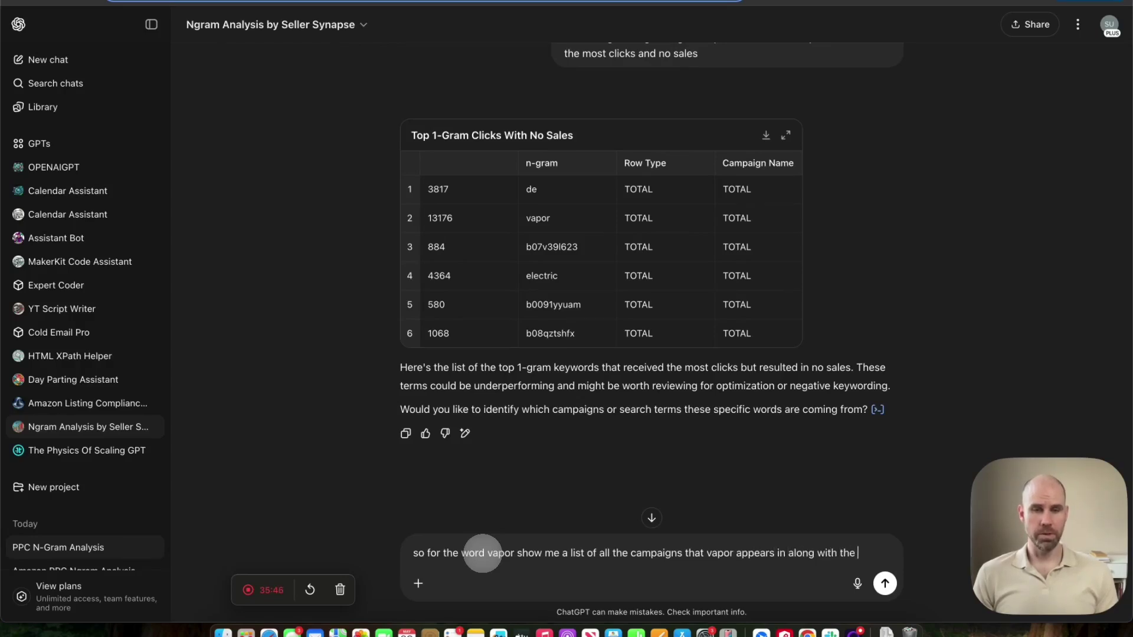
{"action": "type", "text": "search"}
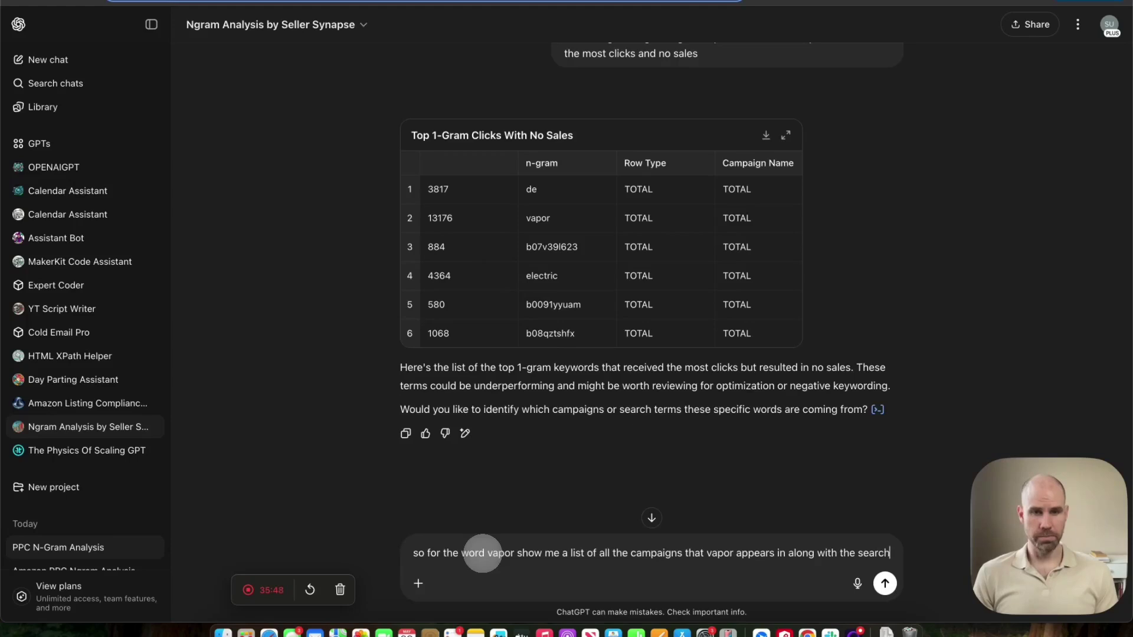
{"action": "type", "text": " terms and kwy"}
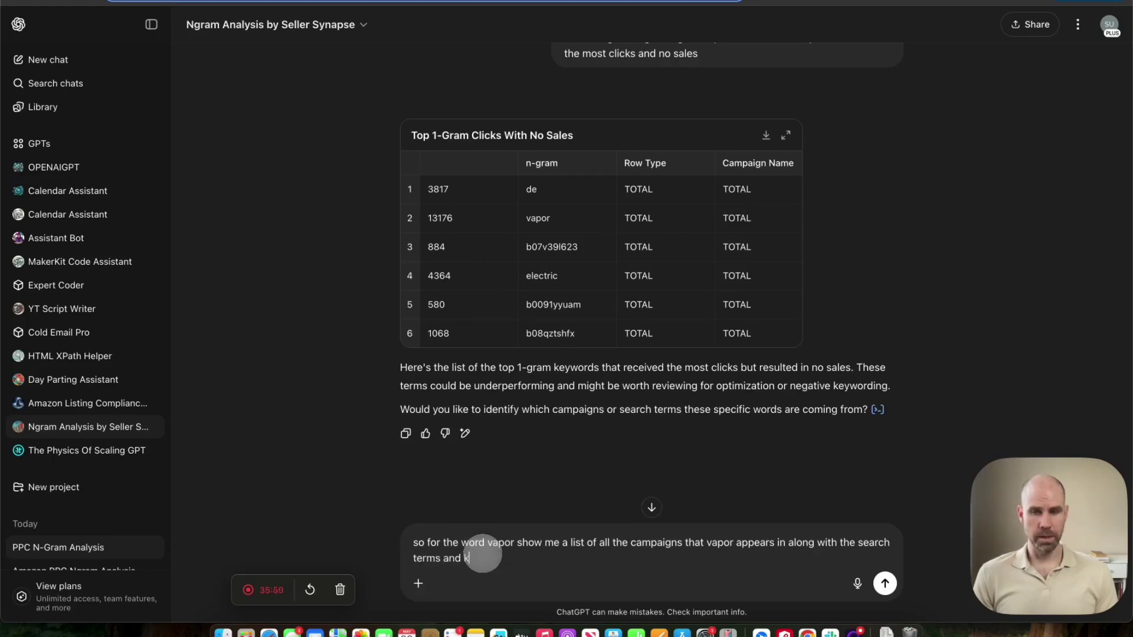
{"action": "key", "text": "BackSpace"}
{"action": "key", "text": "BackSpace"}
{"action": "type", "text": "eywords in"}
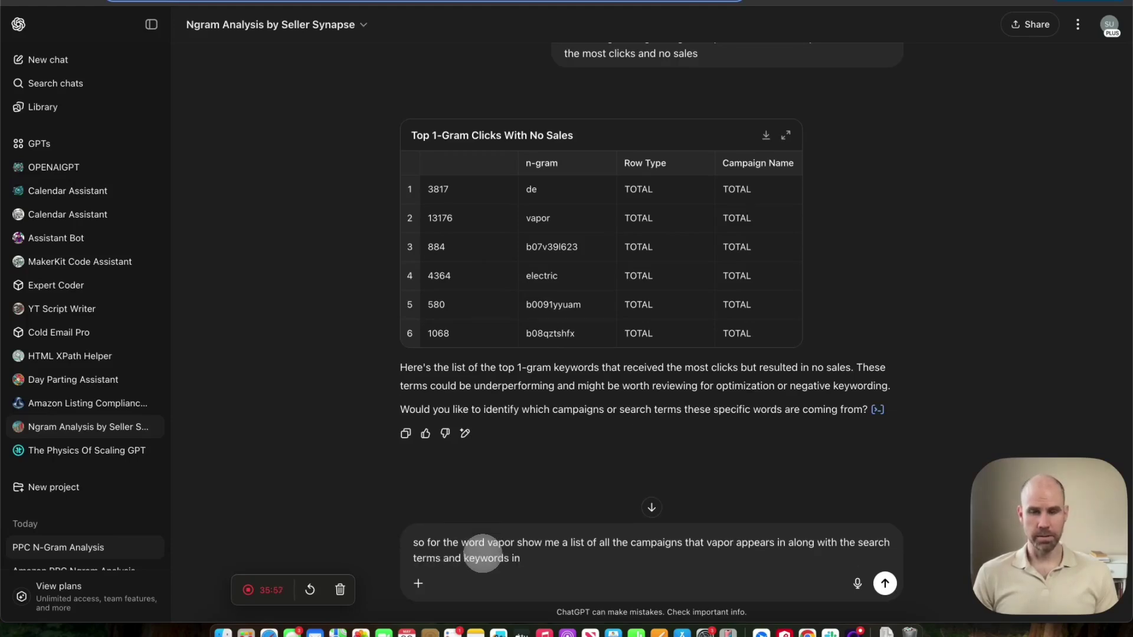
{"action": "key", "text": "Return"}
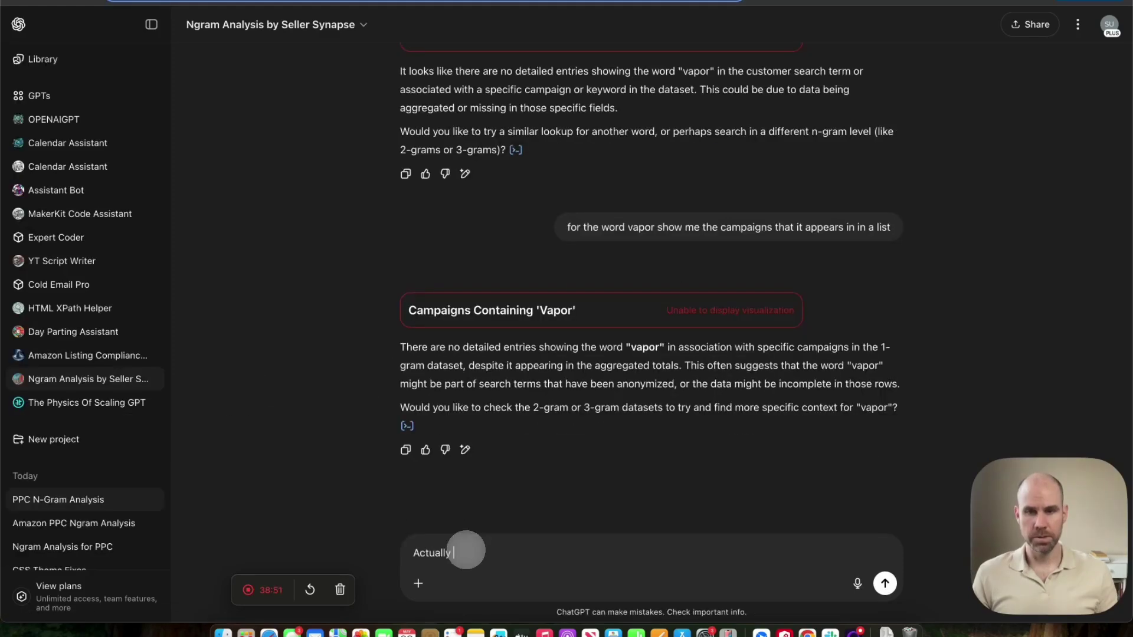
- Ask the GPT for a list of search terms that contain the word vapor and a list of campaigns that contain that search term
{"action": "type", "text": "give me a list of search terms that contain that word and a list of"}
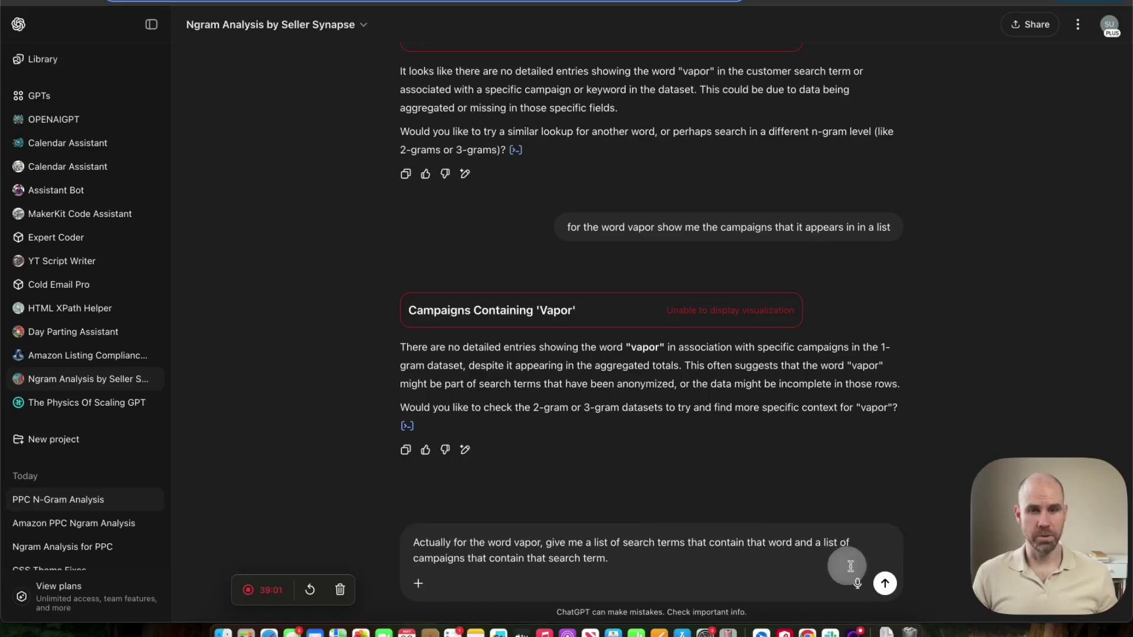
{"action": "left_click", "coordinate": [887, 584]}
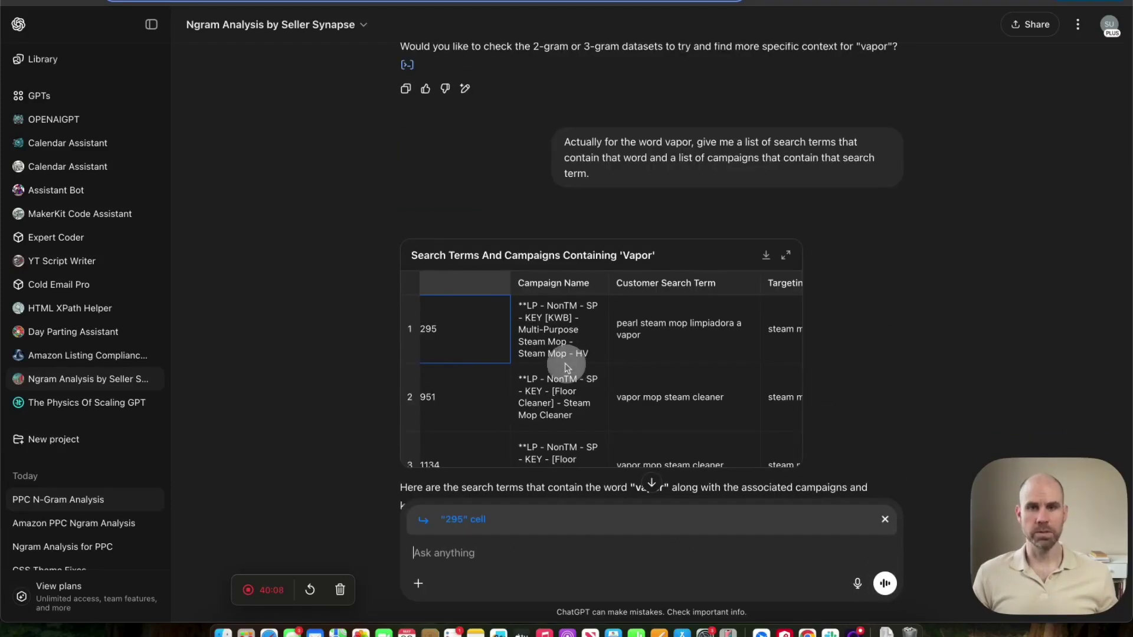
- Look back over the earlier vapor requests and their answers, comparing them with the latest request and its table
{"action": "scroll", "coordinate": [565, 363], "scroll_direction": "right", "scroll_amount": 2}
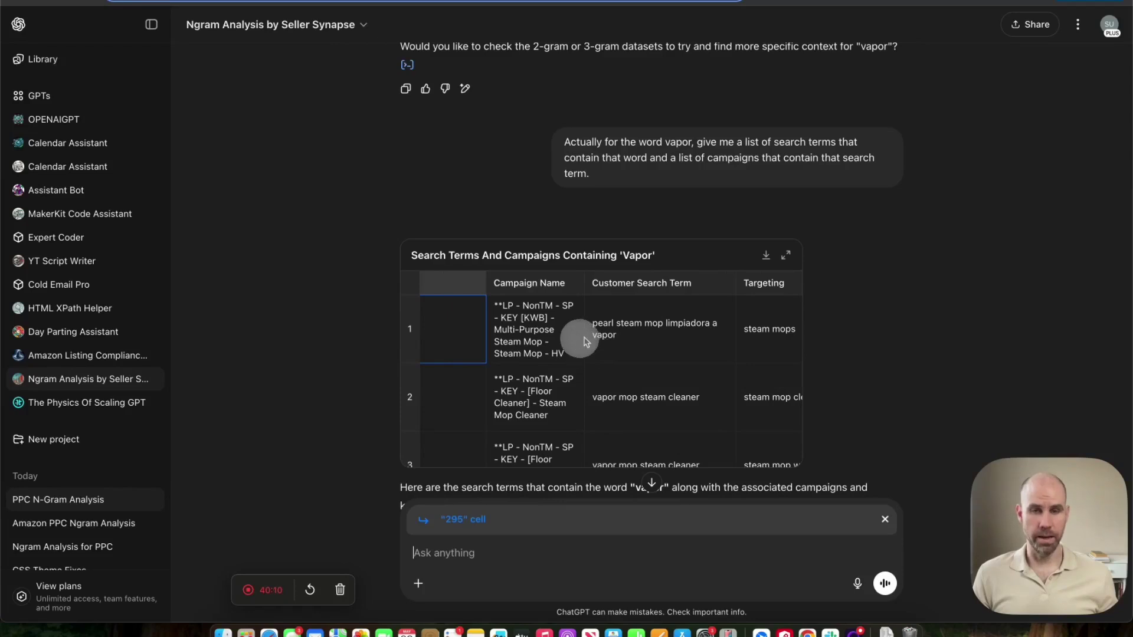
{"action": "scroll", "coordinate": [581, 331], "scroll_direction": "up", "scroll_amount": 3}
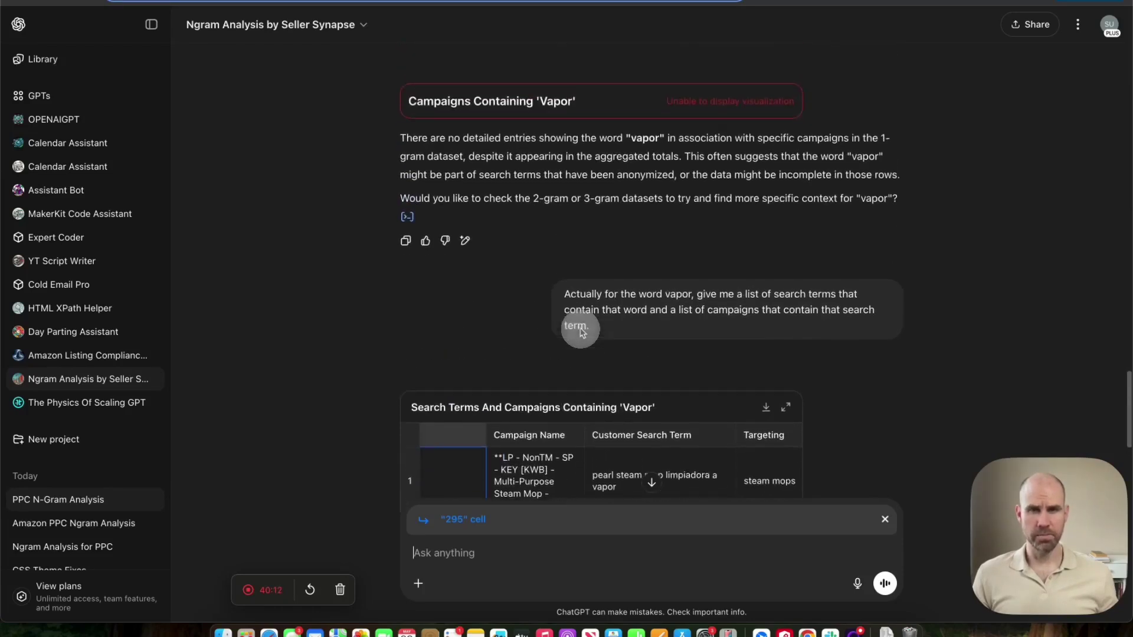
{"action": "scroll", "coordinate": [581, 332], "scroll_direction": "down", "scroll_amount": 3}
{"action": "scroll", "coordinate": [581, 332], "scroll_direction": "up", "scroll_amount": 10}
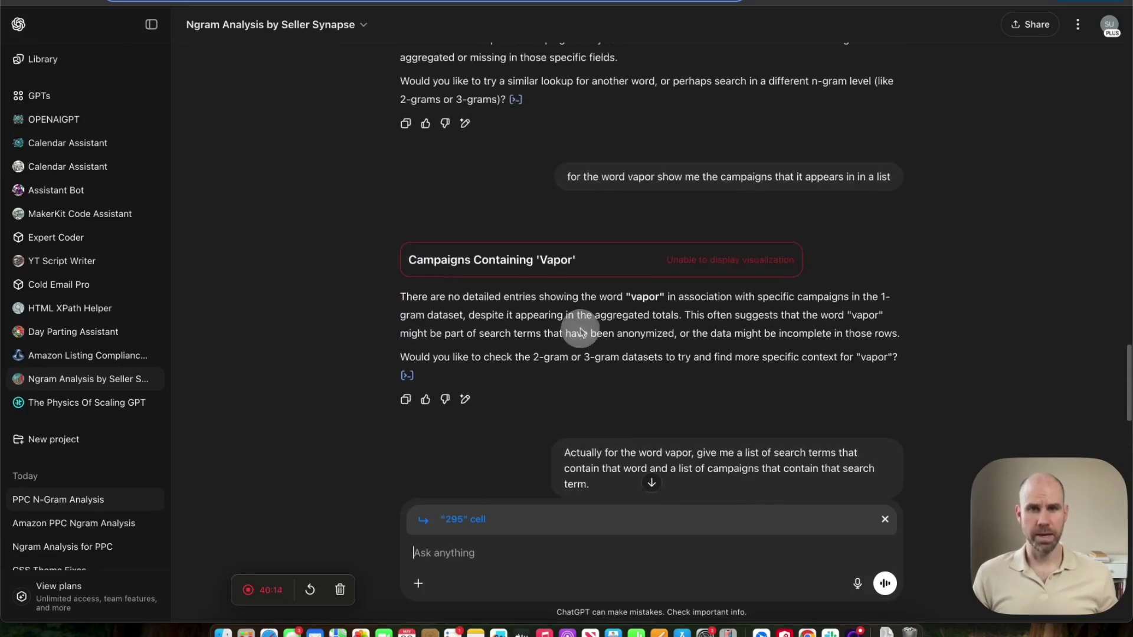
{"action": "scroll", "coordinate": [580, 329], "scroll_direction": "up", "scroll_amount": 3}
{"action": "scroll", "coordinate": [581, 330], "scroll_direction": "down", "scroll_amount": 10}
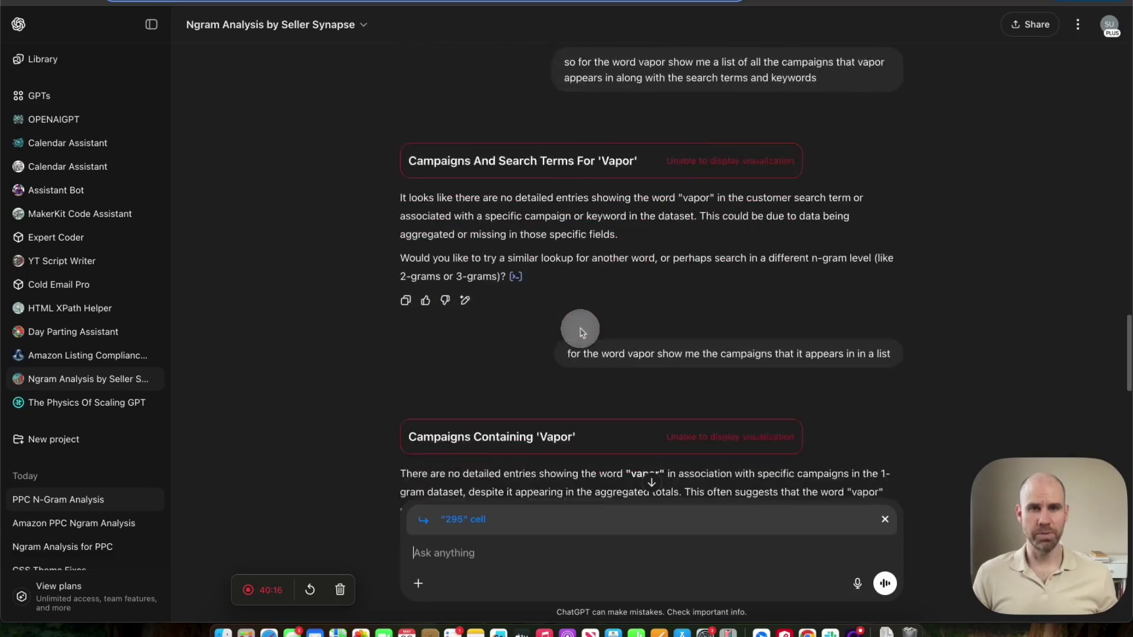
{"action": "scroll", "coordinate": [581, 332], "scroll_direction": "down", "scroll_amount": 3}
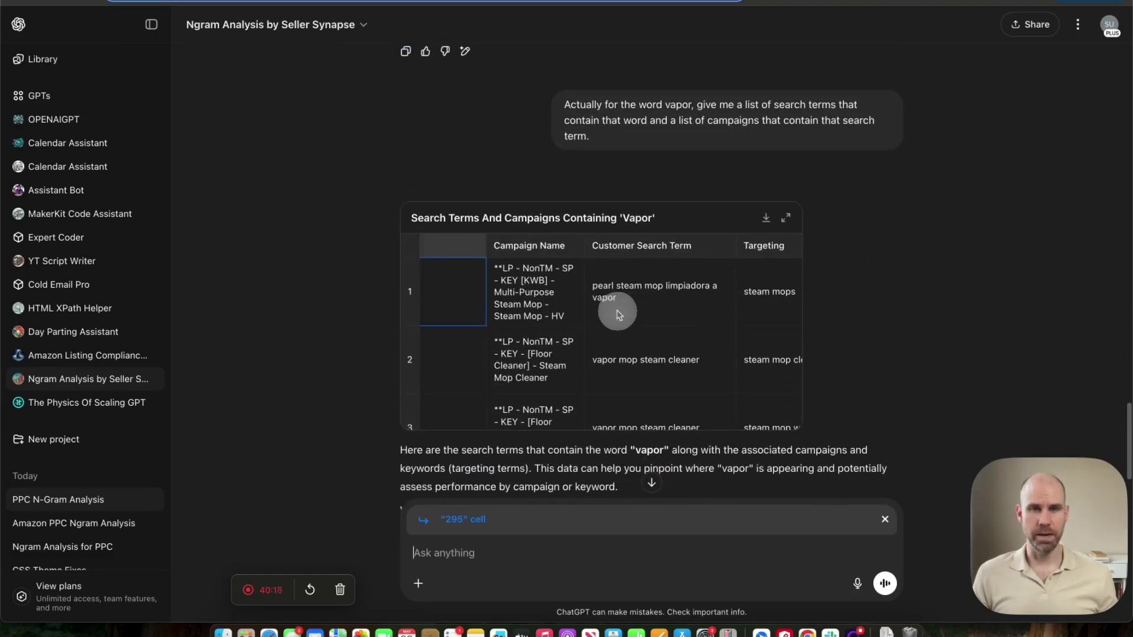
- Examine the "Search Terms And Campaigns Containing 'Vapor'" table, comparing campaign names, customer search terms and targeting across the rows
{"action": "scroll", "coordinate": [614, 317], "scroll_direction": "down", "scroll_amount": 1}
{"action": "scroll", "coordinate": [640, 177], "scroll_direction": "down", "scroll_amount": 1}
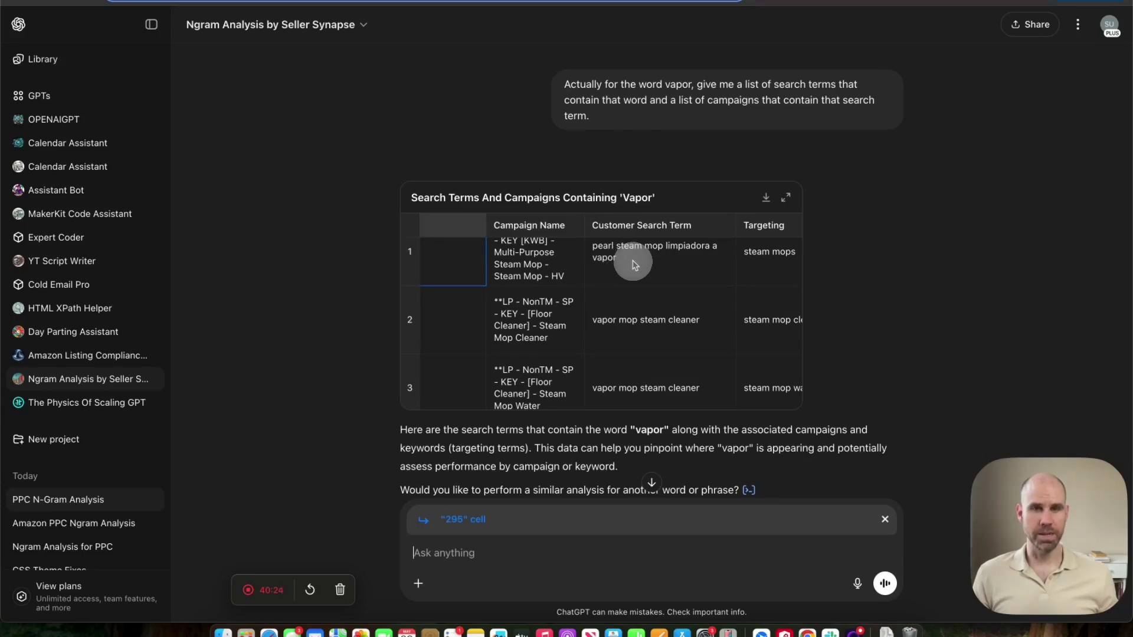
{"action": "scroll", "coordinate": [634, 265], "scroll_direction": "down", "scroll_amount": 1}
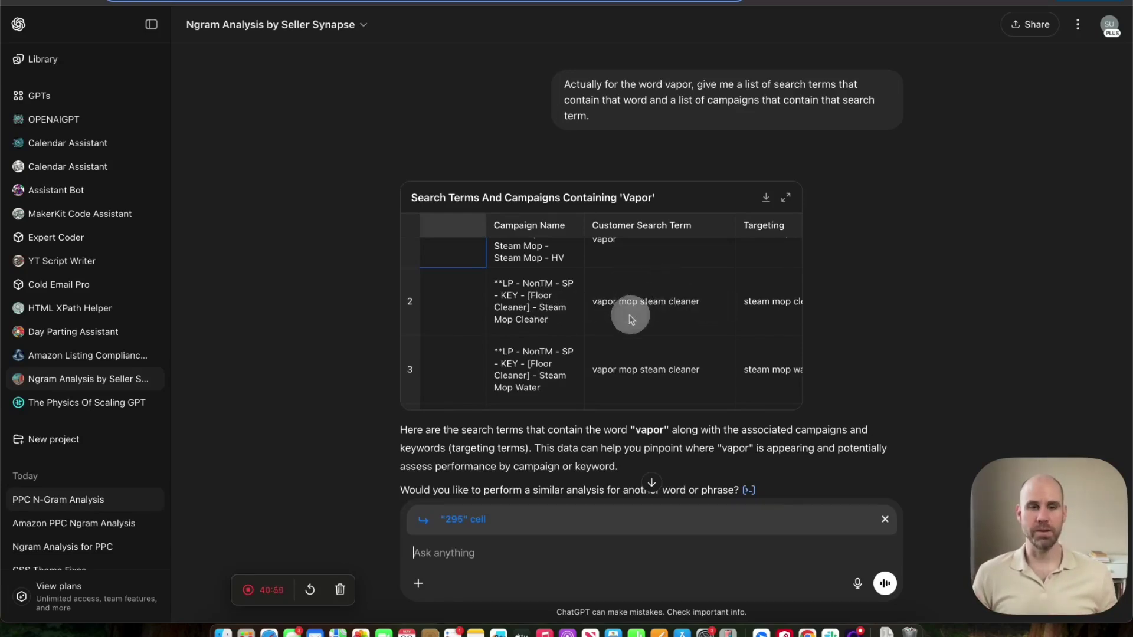
{"action": "scroll", "coordinate": [555, 343], "scroll_direction": "down", "scroll_amount": 1}
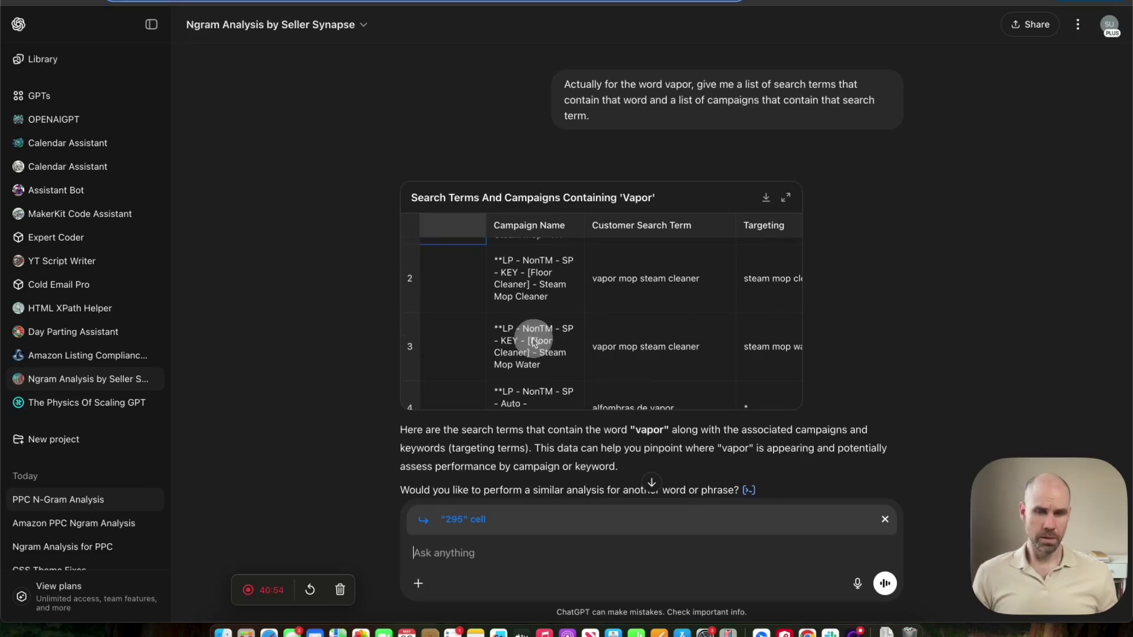
{"action": "scroll", "coordinate": [534, 342], "scroll_direction": "right", "scroll_amount": 2}
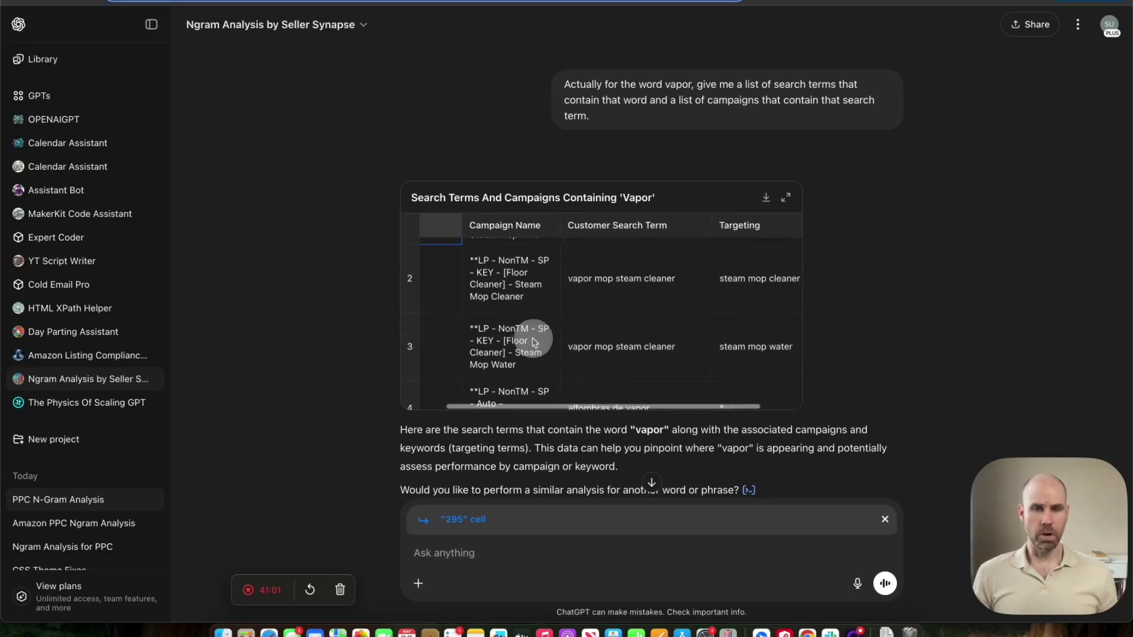
{"action": "scroll", "coordinate": [534, 342], "scroll_direction": "right", "scroll_amount": 2}
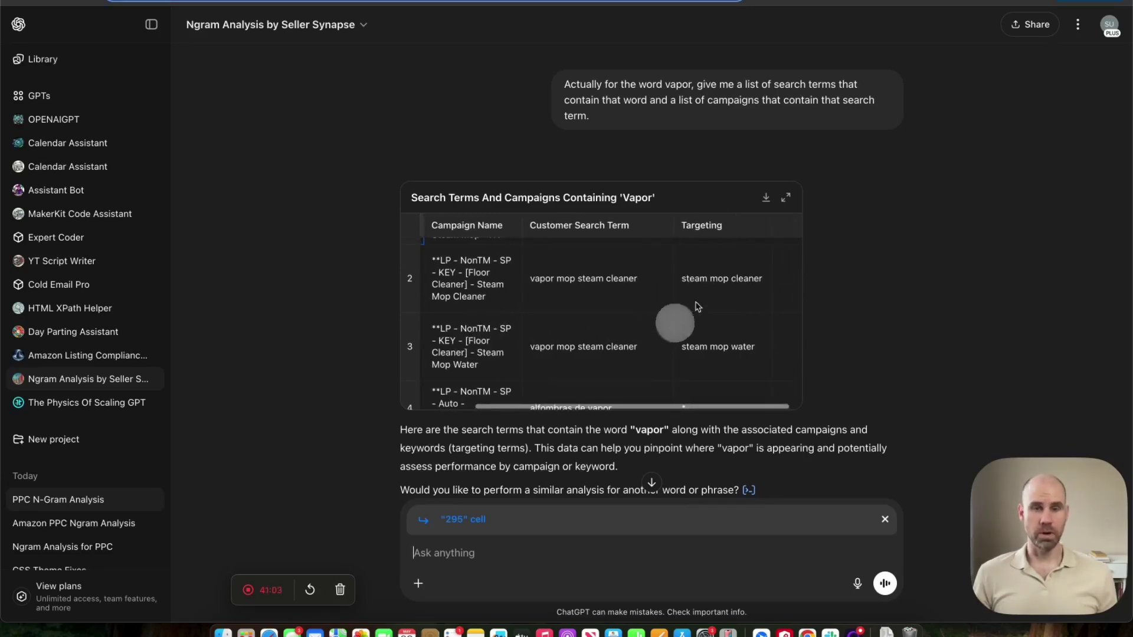
{"action": "scroll", "coordinate": [726, 292], "scroll_direction": "down", "scroll_amount": 3}
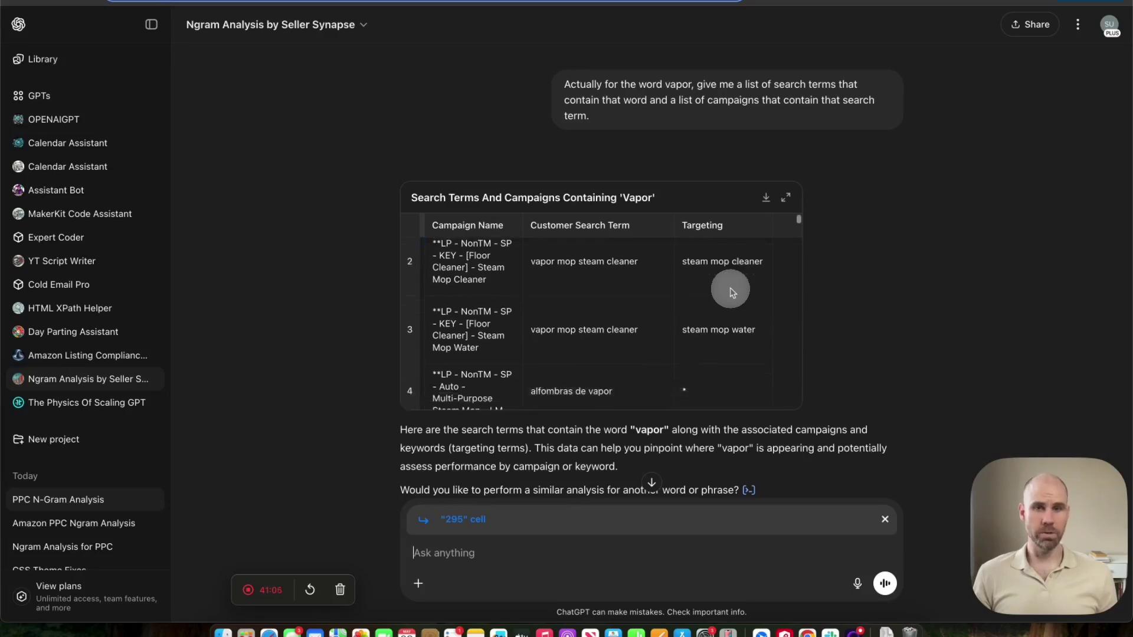
{"action": "scroll", "coordinate": [621, 307], "scroll_direction": "down", "scroll_amount": 2}
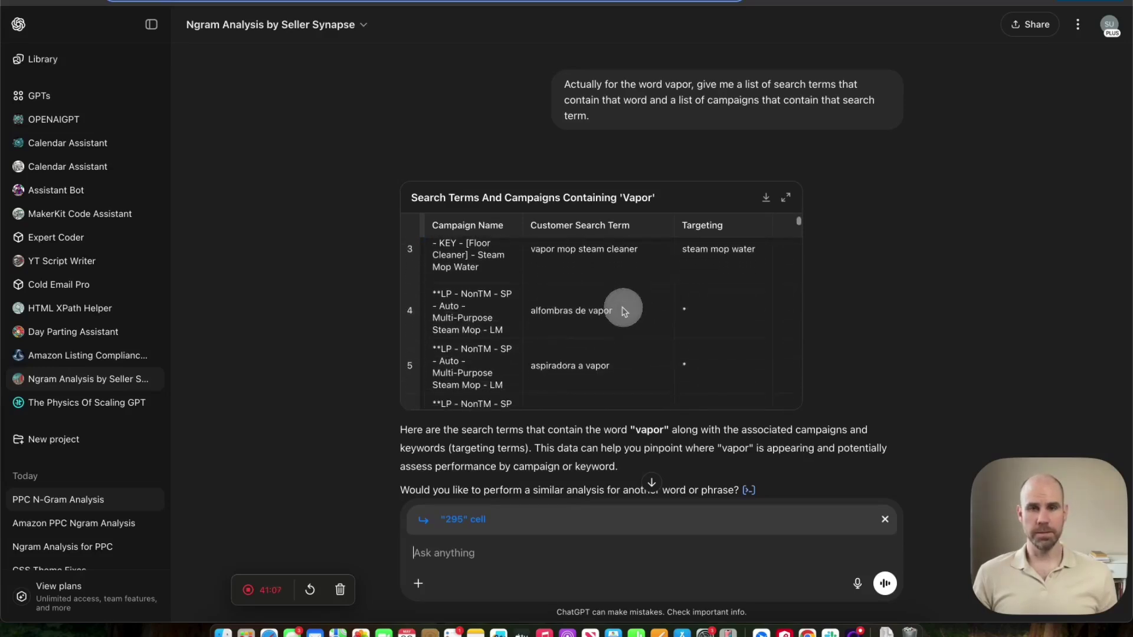
{"action": "scroll", "coordinate": [623, 308], "scroll_direction": "down", "scroll_amount": 10}
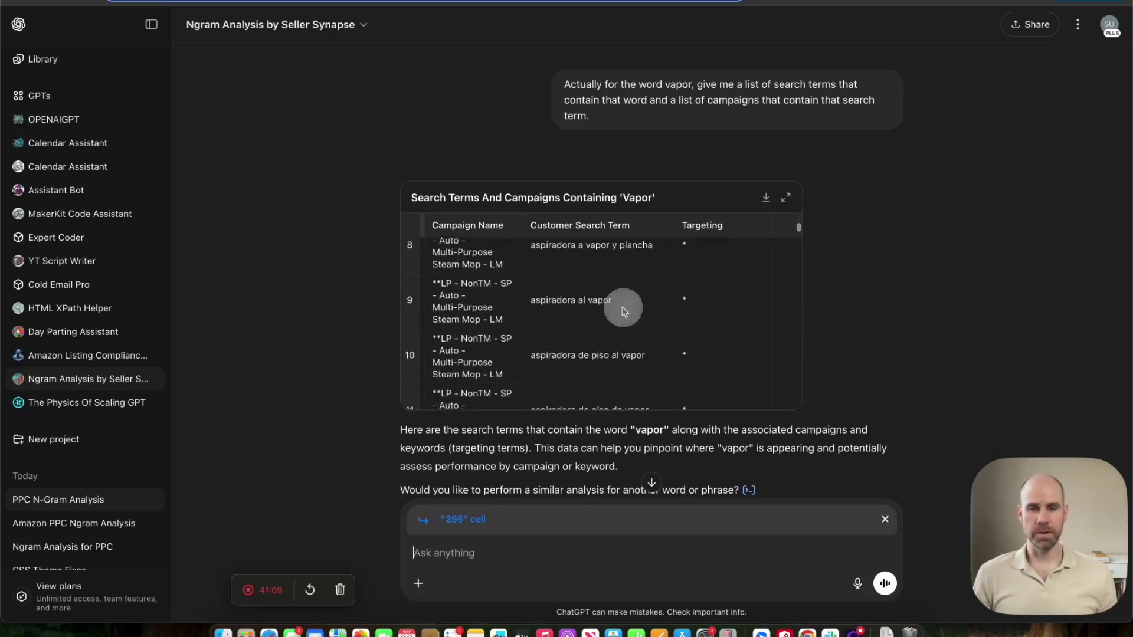
{"action": "scroll", "coordinate": [624, 308], "scroll_direction": "down", "scroll_amount": 8}
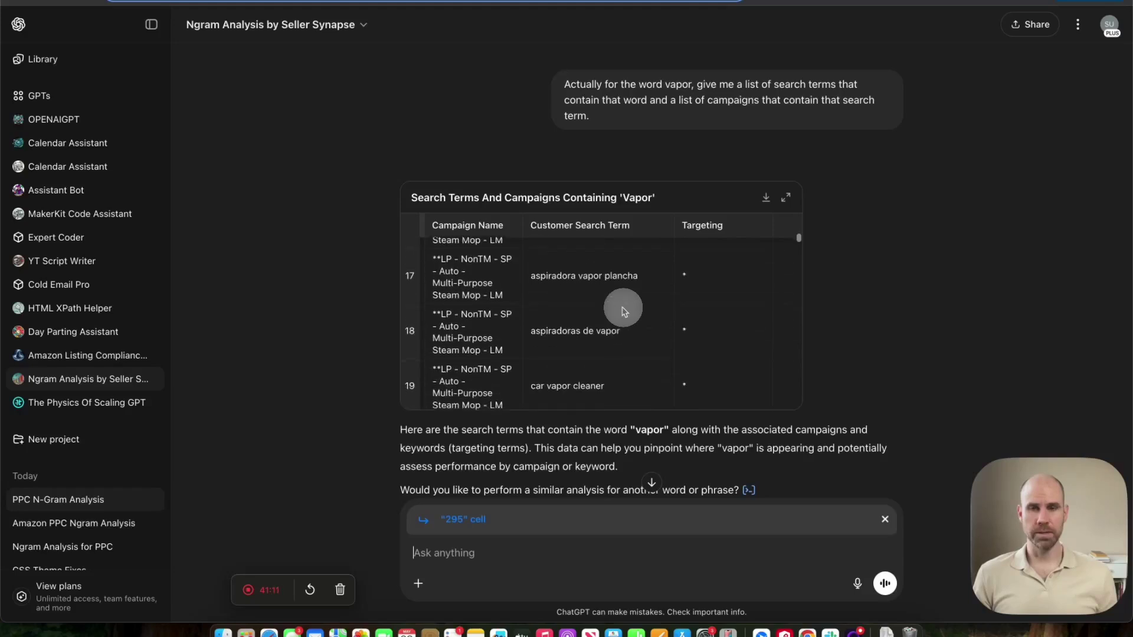
{"action": "scroll", "coordinate": [623, 308], "scroll_direction": "down", "scroll_amount": 8}
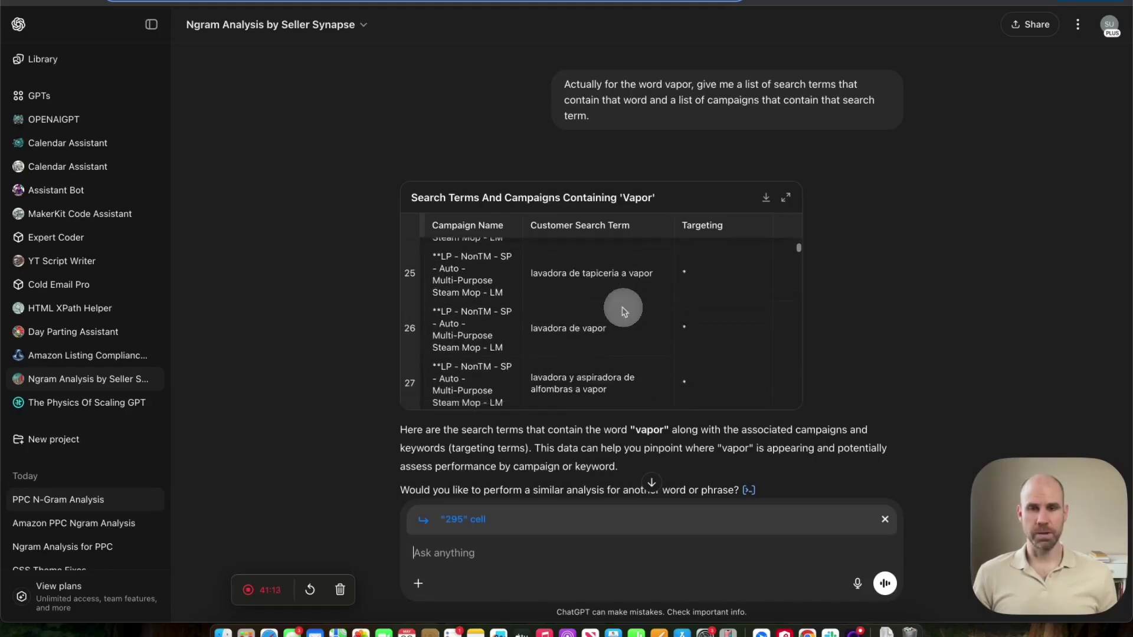
{"action": "scroll", "coordinate": [623, 308], "scroll_direction": "down", "scroll_amount": 7}
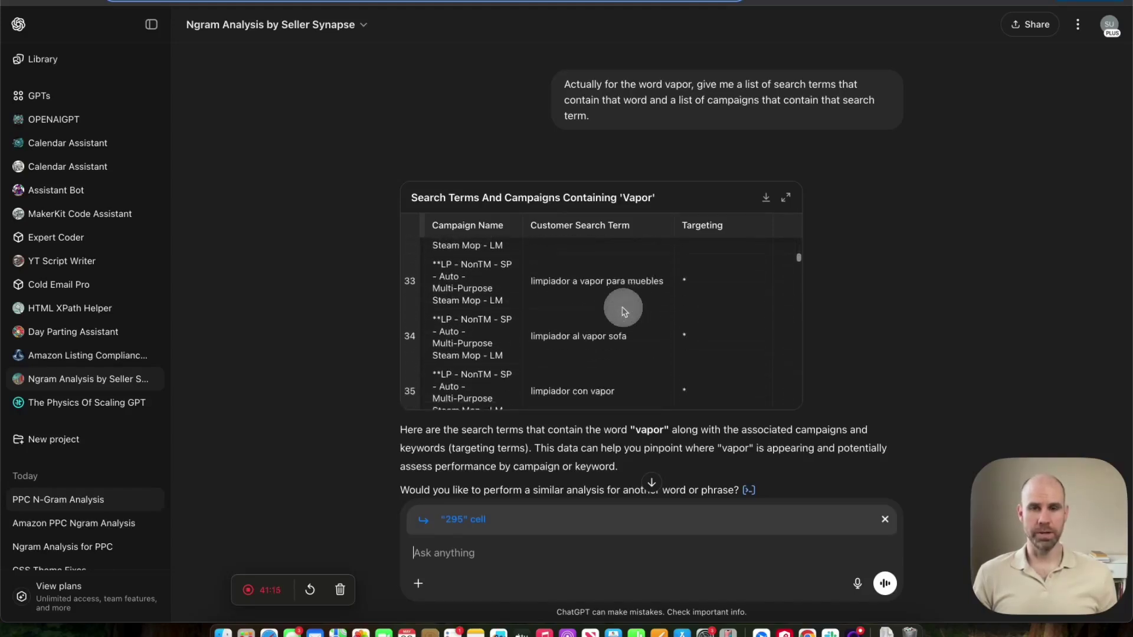
{"action": "scroll", "coordinate": [623, 308], "scroll_direction": "left", "scroll_amount": 3}
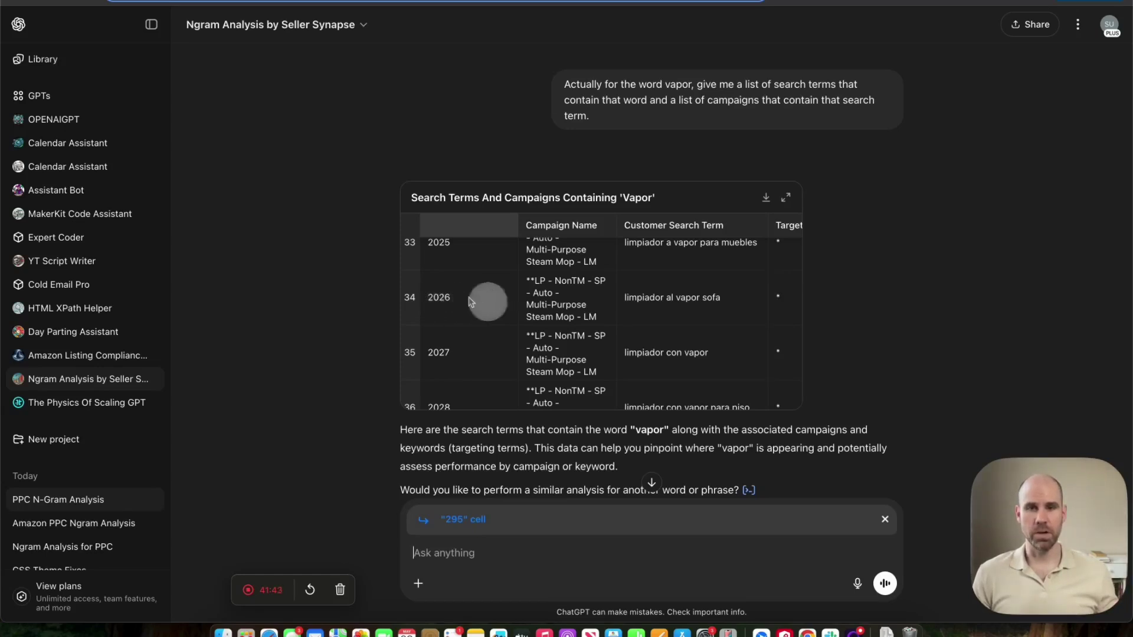
{"action": "scroll", "coordinate": [655, 295], "scroll_direction": "right", "scroll_amount": 2}
{"action": "scroll", "coordinate": [664, 331], "scroll_direction": "up", "scroll_amount": 10}
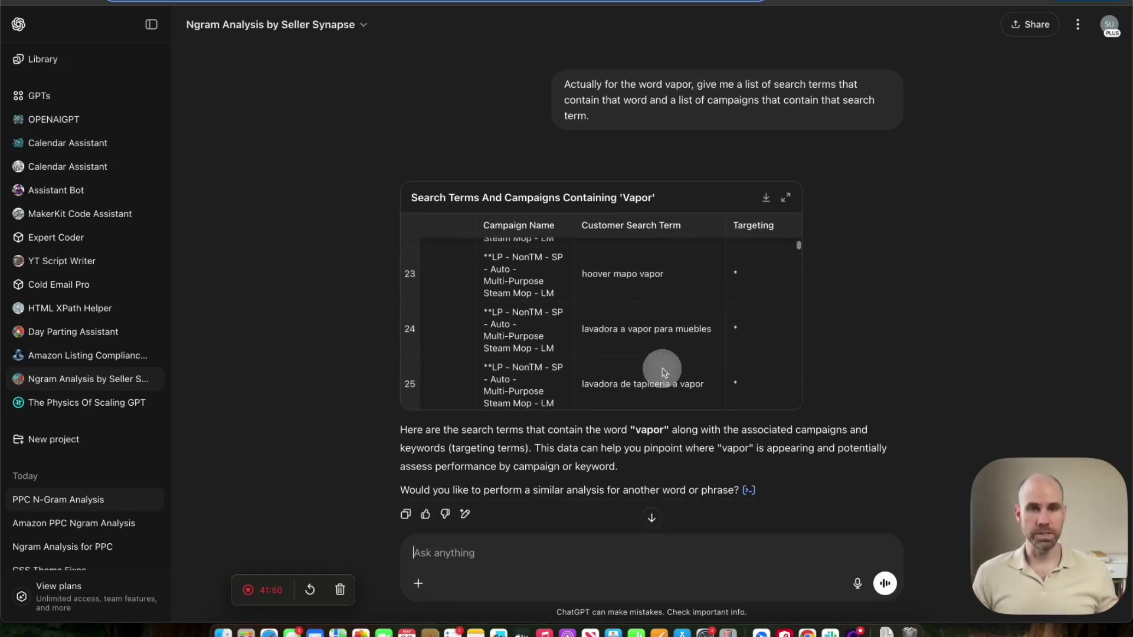
{"action": "scroll", "coordinate": [664, 372], "scroll_direction": "up", "scroll_amount": 4}
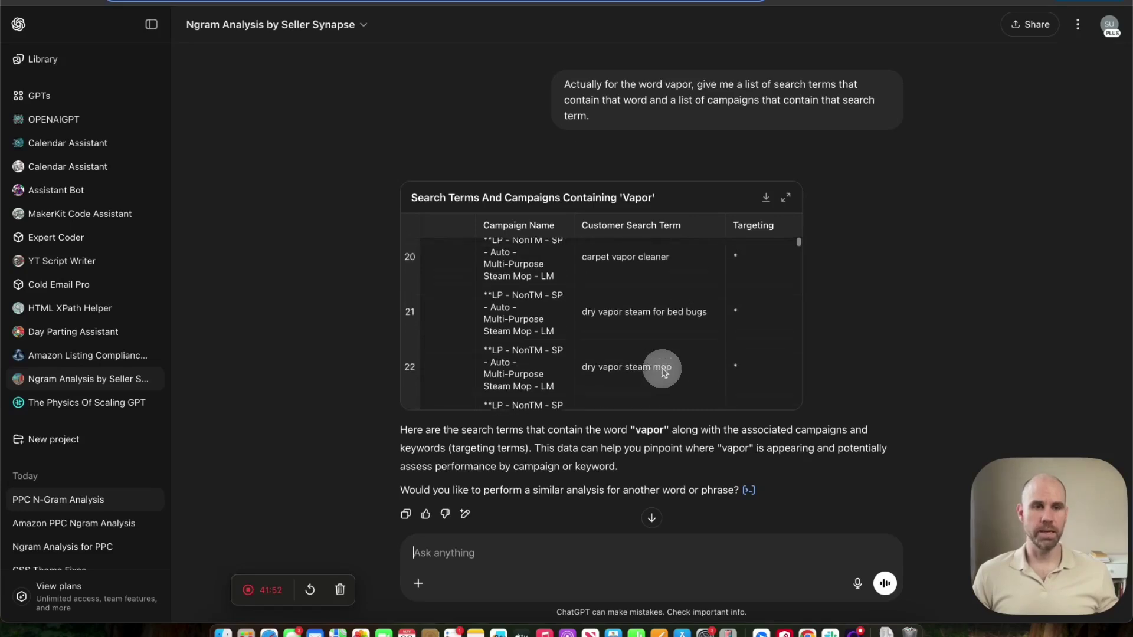
{"action": "scroll", "coordinate": [663, 372], "scroll_direction": "up", "scroll_amount": 1}
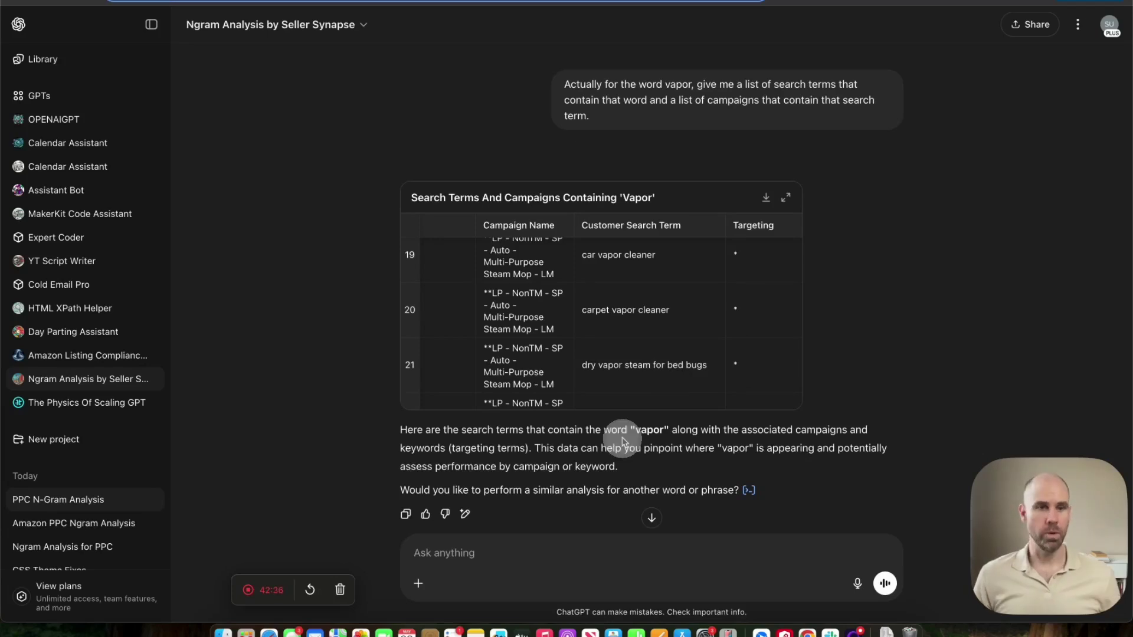
- Switch to N-gram Analyzer Pro and upload the Sponsored Product XLSX file from the search term reports folder
{"action": "scroll", "coordinate": [623, 439], "scroll_direction": "up", "scroll_amount": 1}
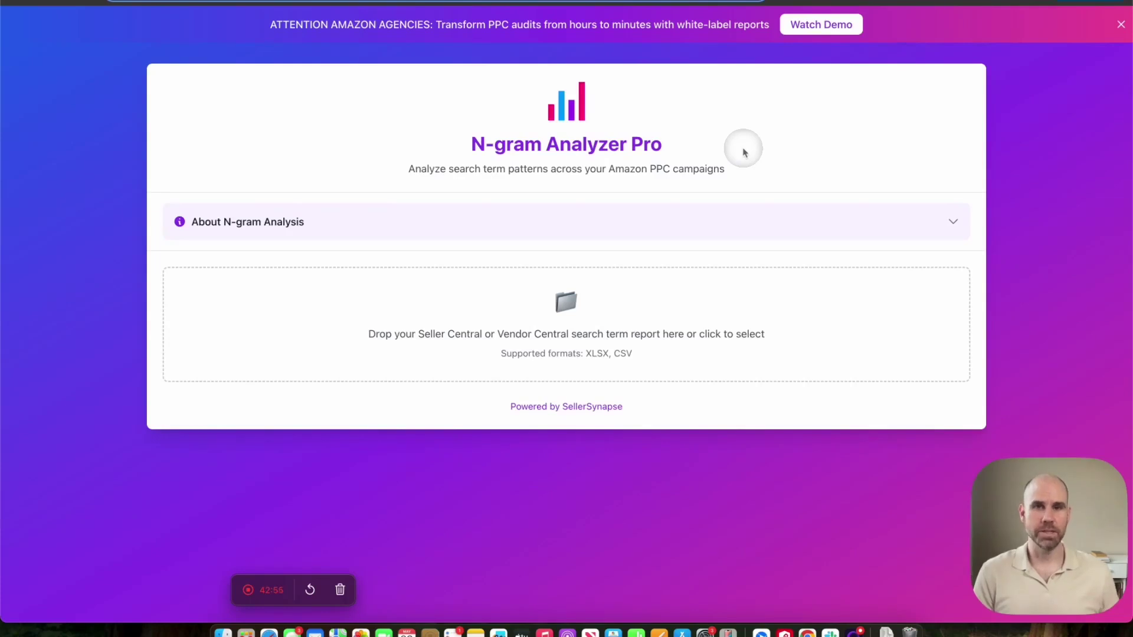
{"action": "left_click", "coordinate": [567, 309]}
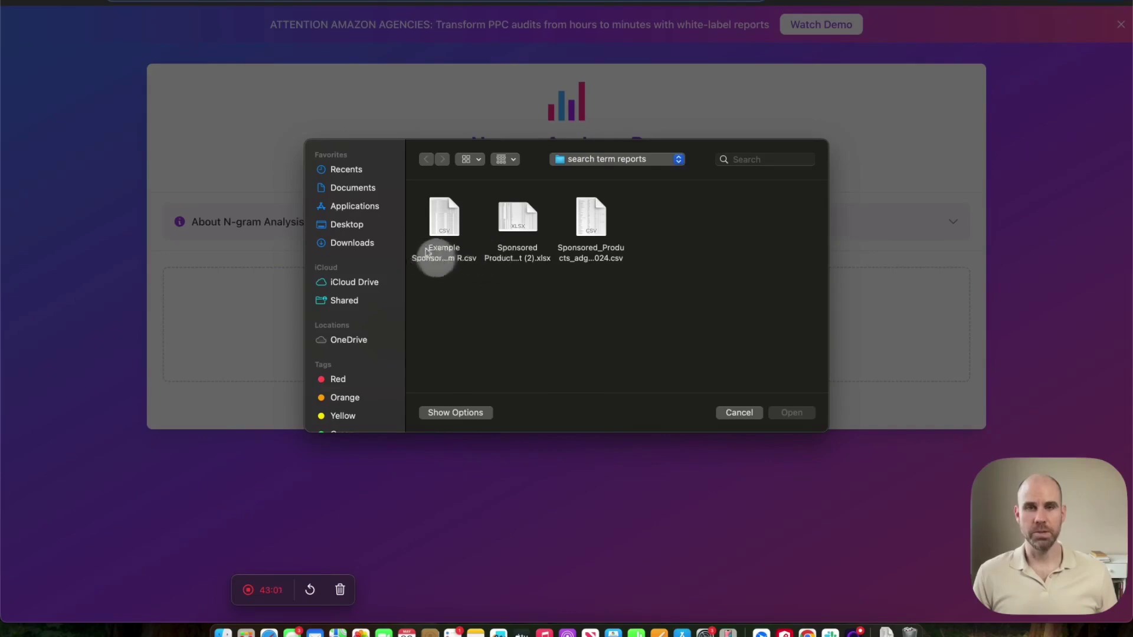
{"action": "left_click", "coordinate": [518, 220]}
{"action": "left_click", "coordinate": [789, 412]}
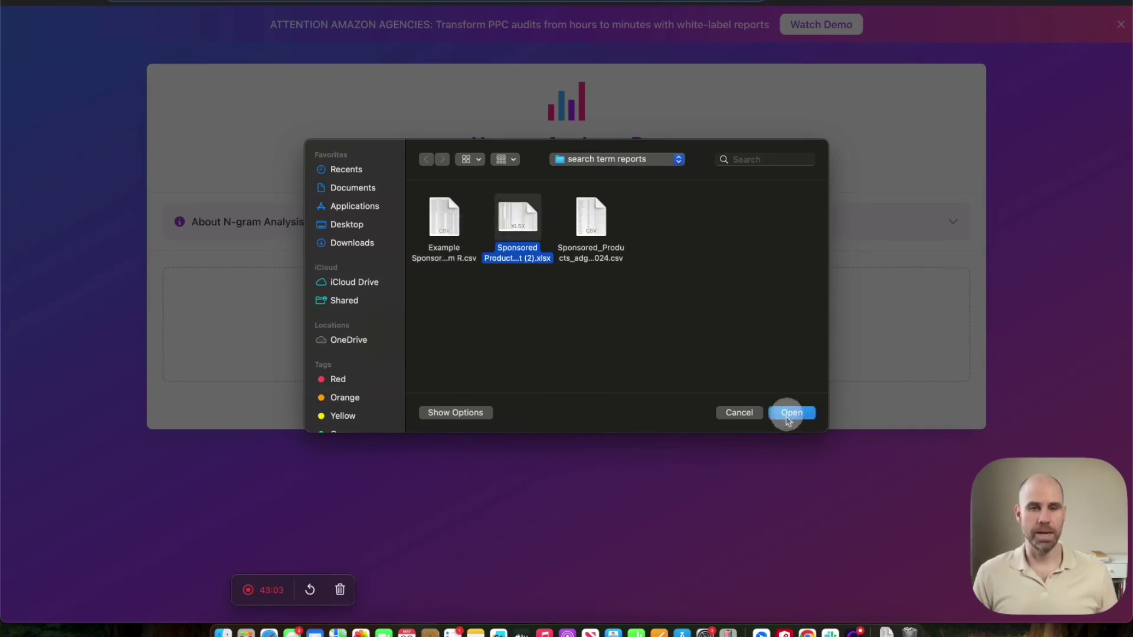
{"action": "left_click", "coordinate": [545, 418]}
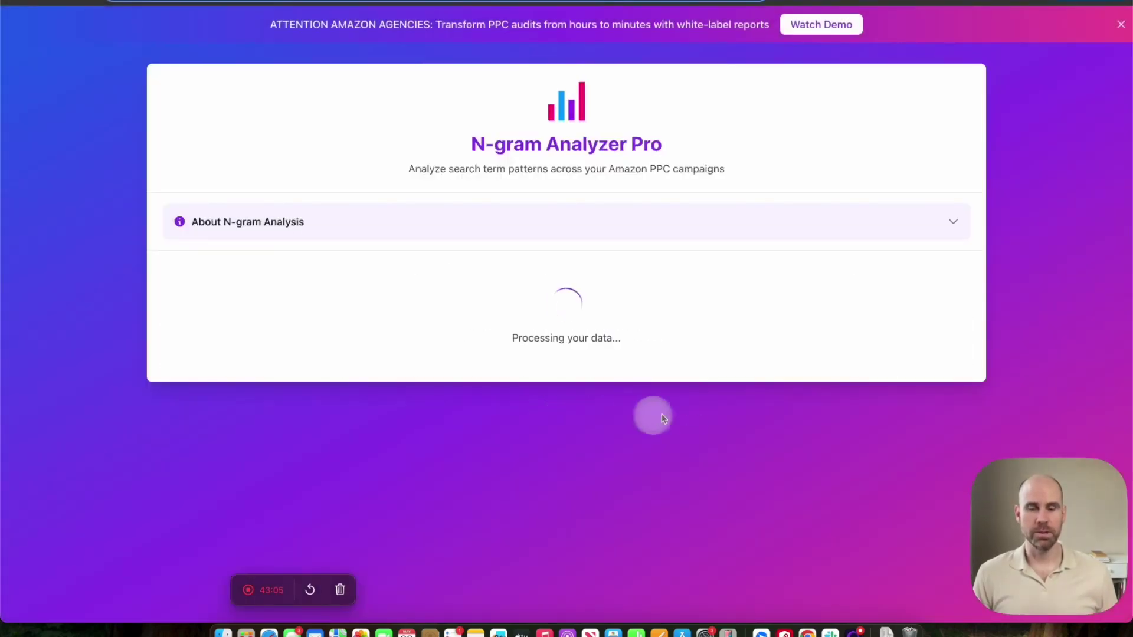
- Review the Search Term Report Summary, the N-gram Analysis Summary and the 3-word phrase table for all performance
{"action": "scroll", "coordinate": [597, 363], "scroll_direction": "down", "scroll_amount": 3}
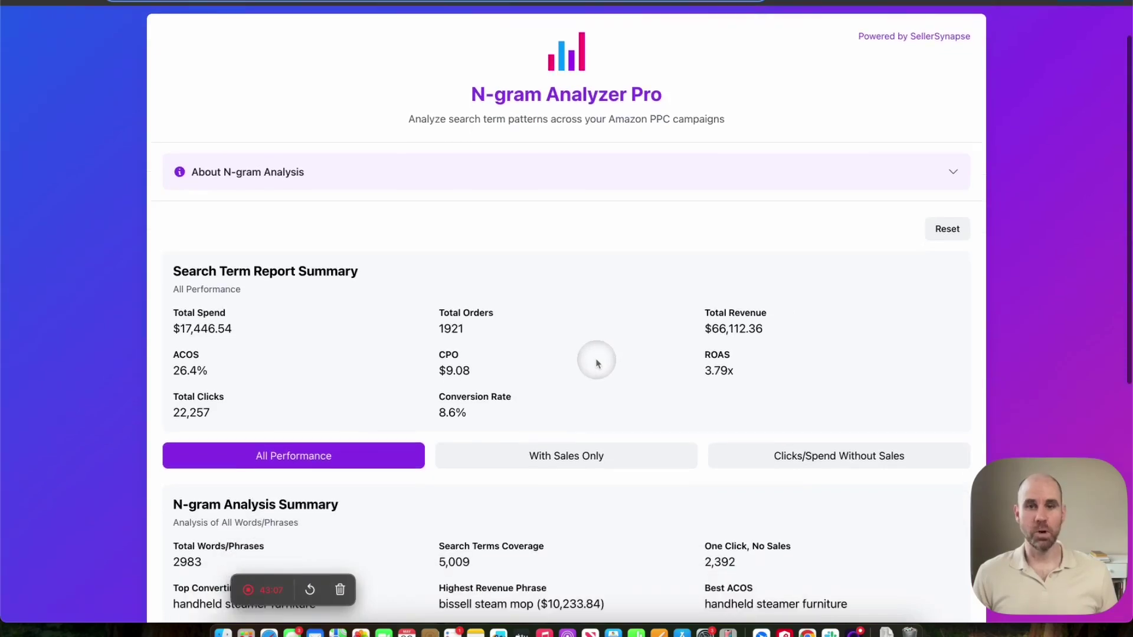
{"action": "scroll", "coordinate": [597, 363], "scroll_direction": "down", "scroll_amount": 1}
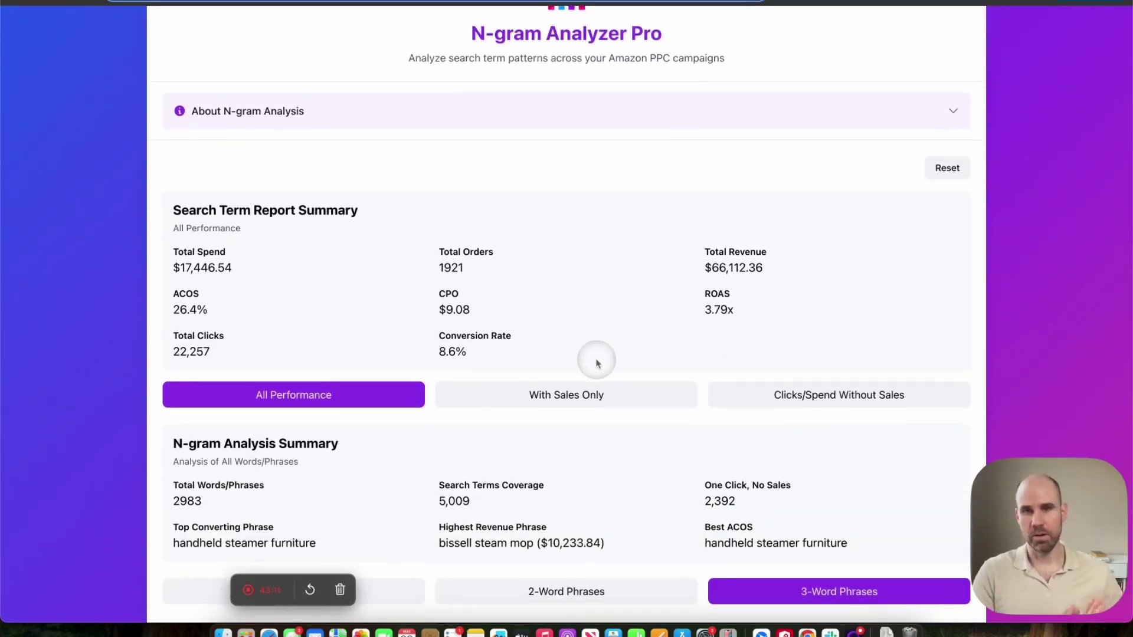
{"action": "scroll", "coordinate": [597, 363], "scroll_direction": "down", "scroll_amount": 3}
{"action": "scroll", "coordinate": [597, 363], "scroll_direction": "down", "scroll_amount": 7}
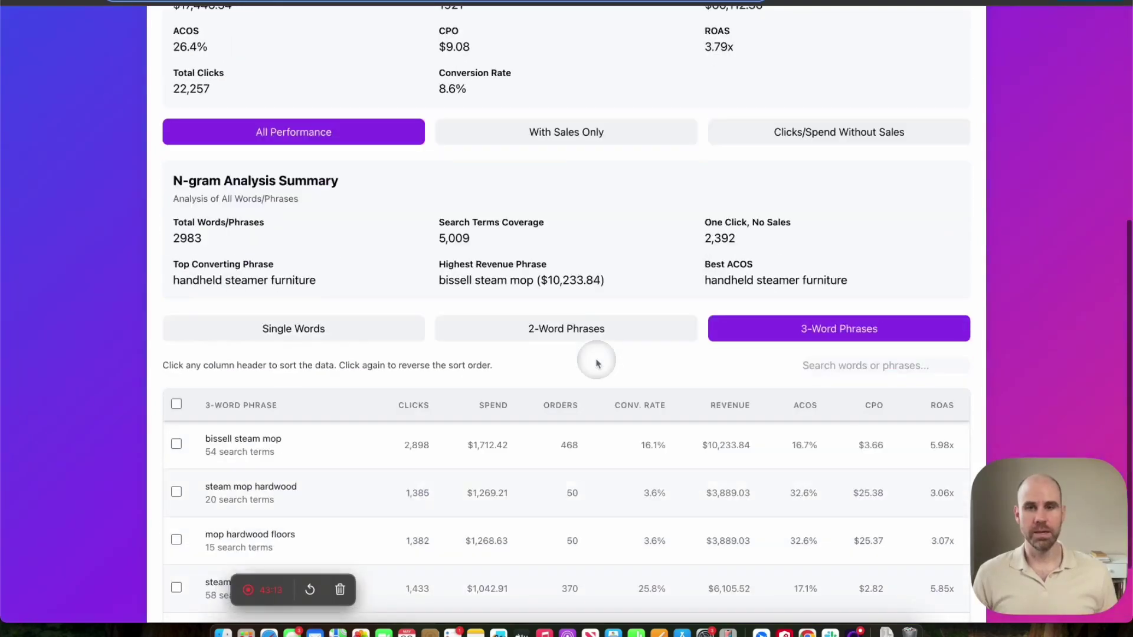
{"action": "scroll", "coordinate": [561, 487], "scroll_direction": "down", "scroll_amount": 2}
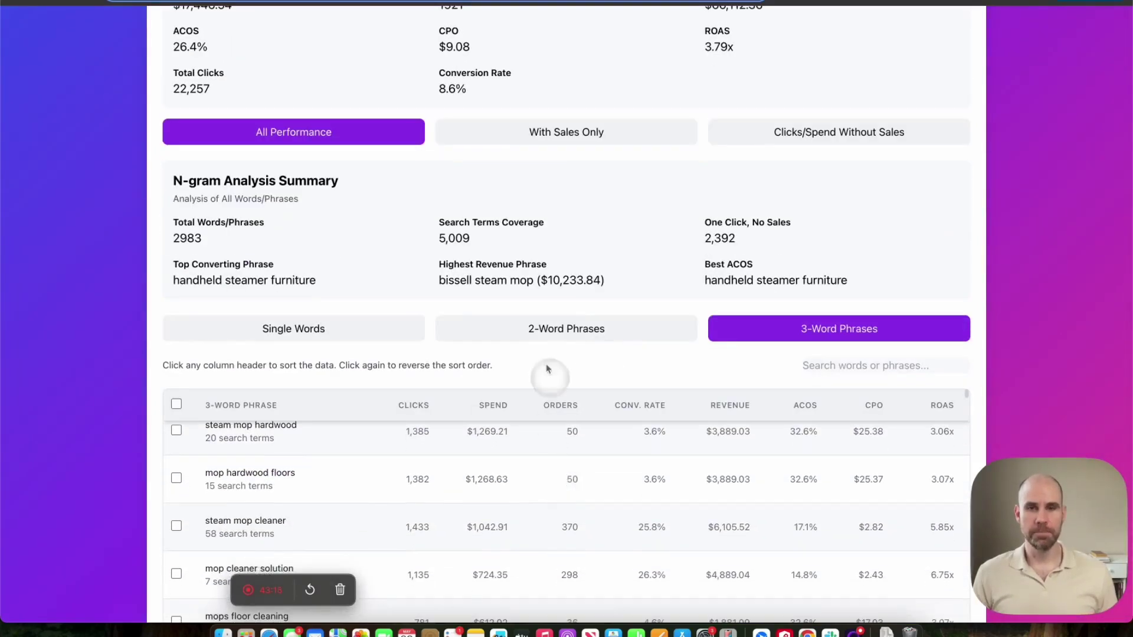
{"action": "scroll", "coordinate": [541, 352], "scroll_direction": "down", "scroll_amount": 2}
{"action": "scroll", "coordinate": [544, 354], "scroll_direction": "up", "scroll_amount": 5}
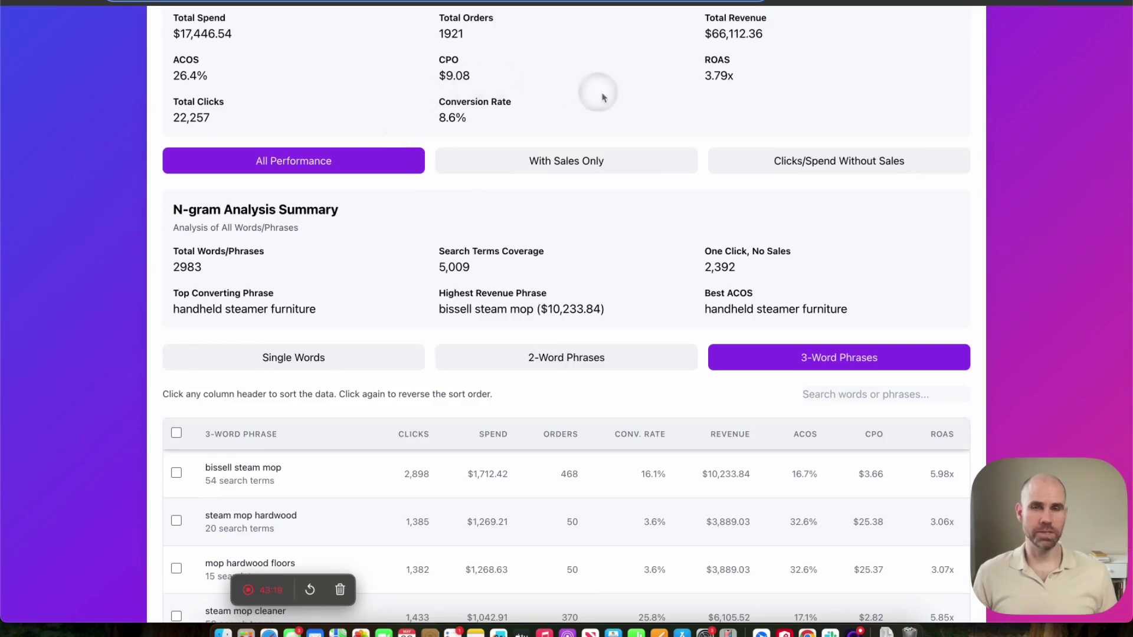
{"action": "scroll", "coordinate": [561, 91], "scroll_direction": "up", "scroll_amount": 3}
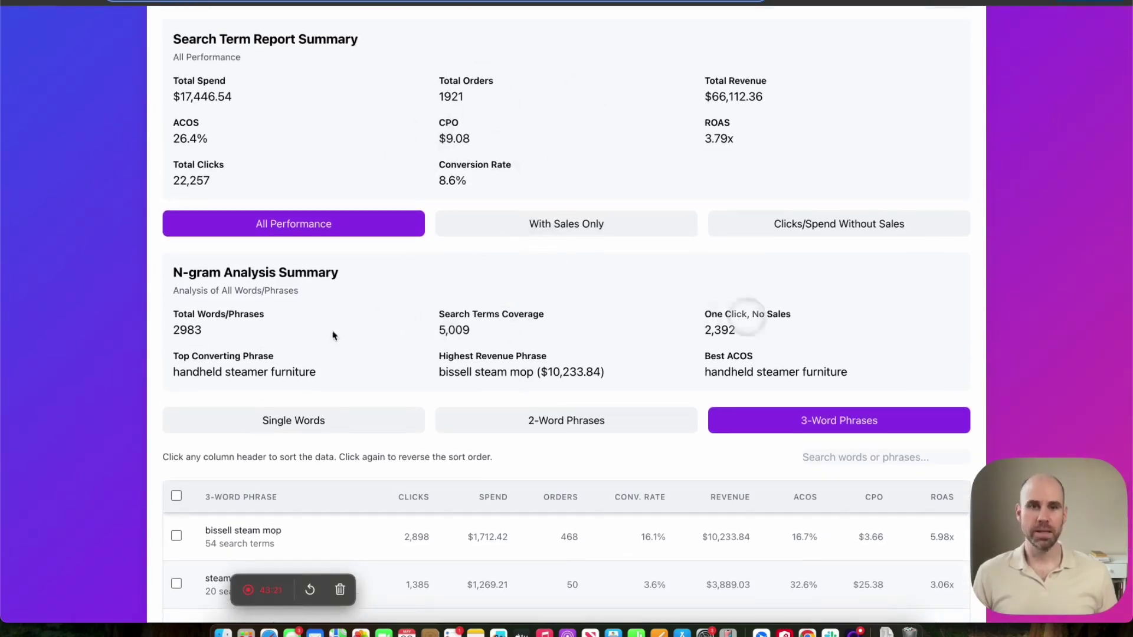
{"action": "scroll", "coordinate": [371, 359], "scroll_direction": "down", "scroll_amount": 6}
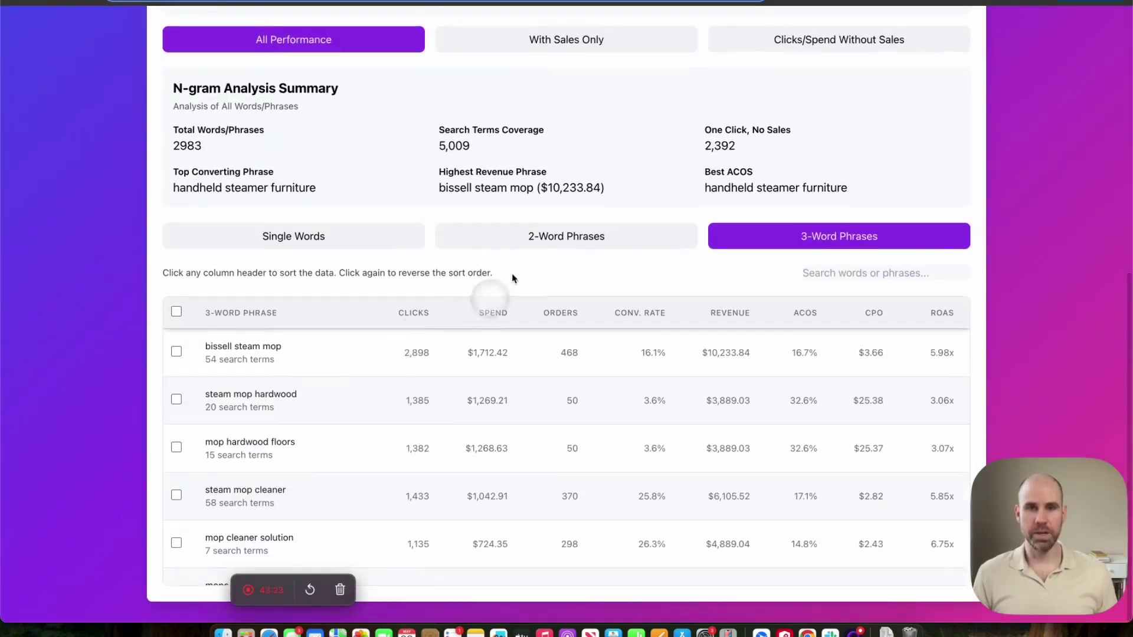
- View the 2-word phrases and switch the table to single words, briefly selecting and deselecting the word steam
{"action": "left_click", "coordinate": [501, 235]}
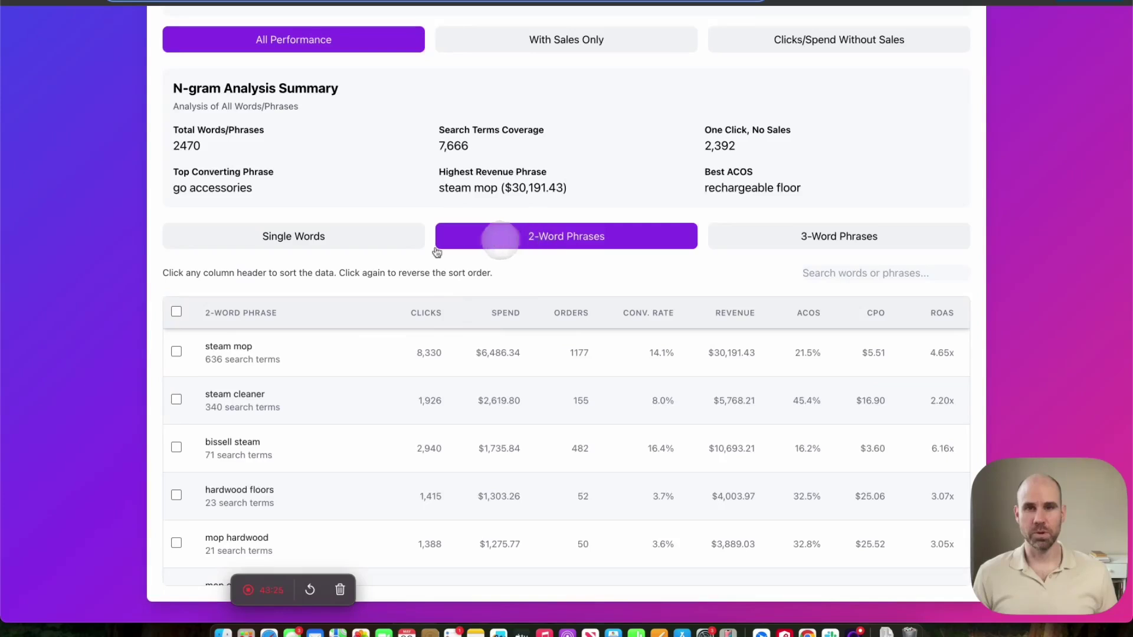
{"action": "left_click", "coordinate": [348, 245]}
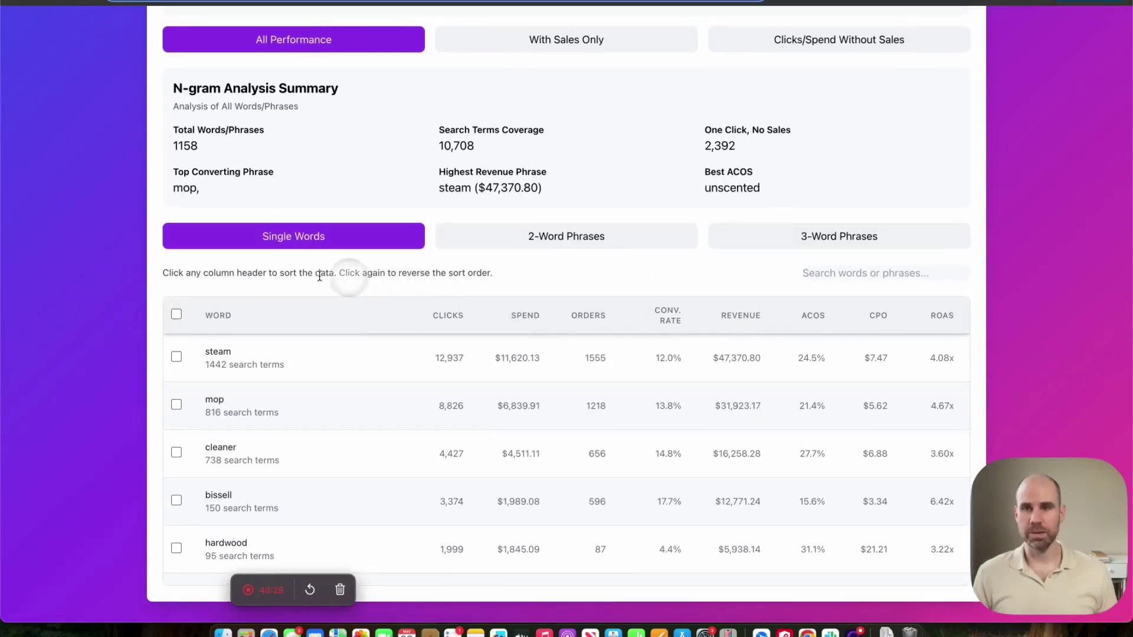
{"action": "scroll", "coordinate": [263, 408], "scroll_direction": "down", "scroll_amount": 5}
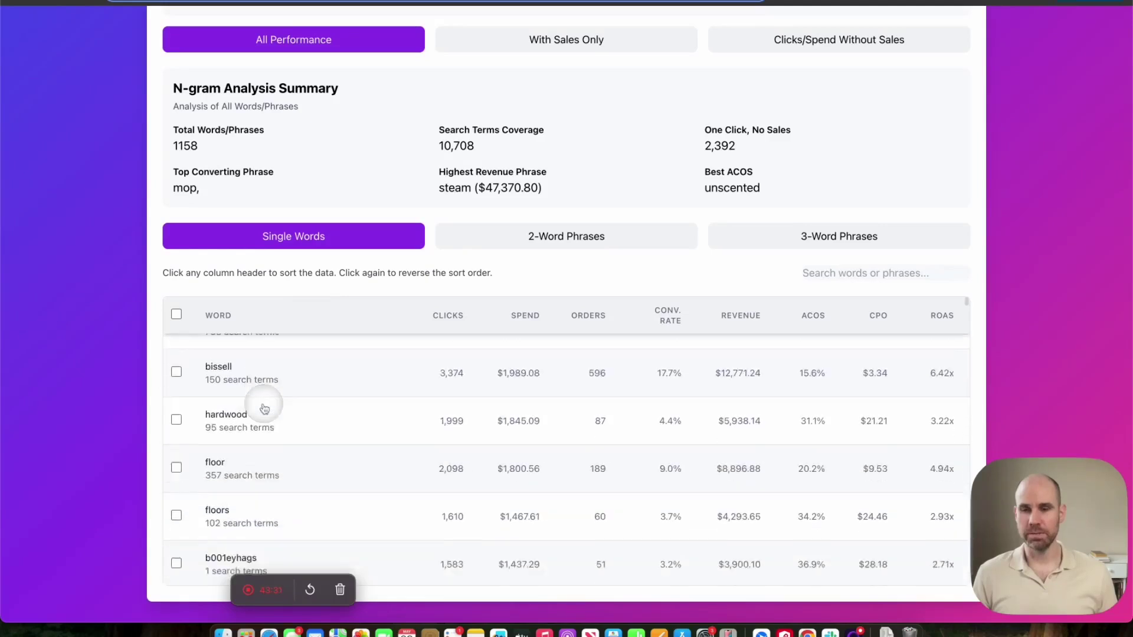
{"action": "scroll", "coordinate": [265, 405], "scroll_direction": "up", "scroll_amount": 5}
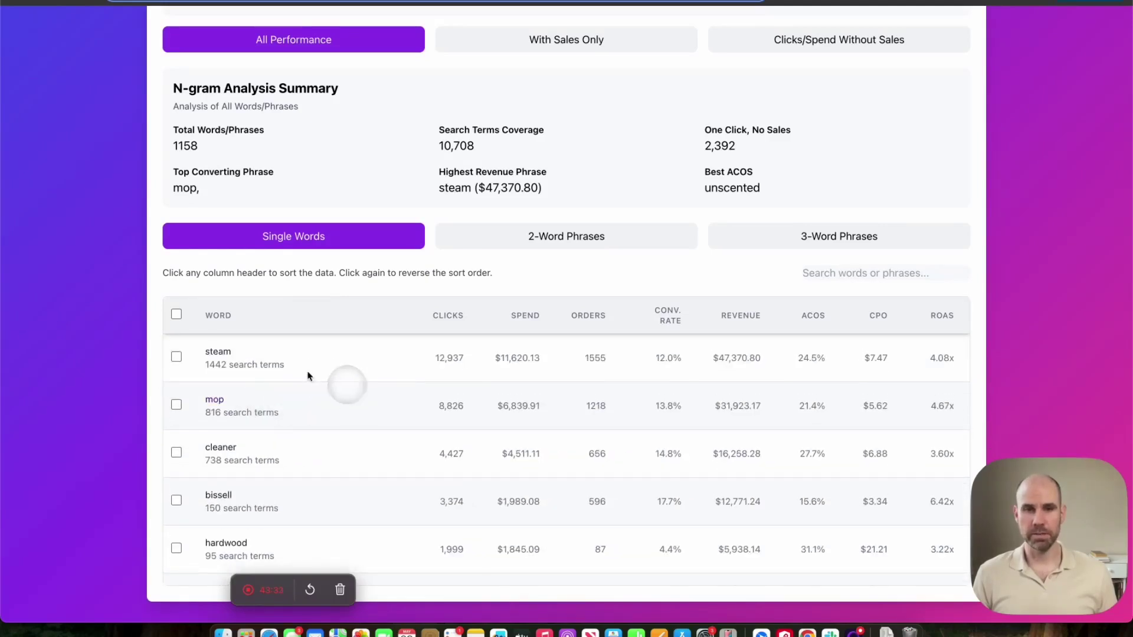
{"action": "left_click", "coordinate": [177, 358]}
{"action": "left_click", "coordinate": [177, 357]}
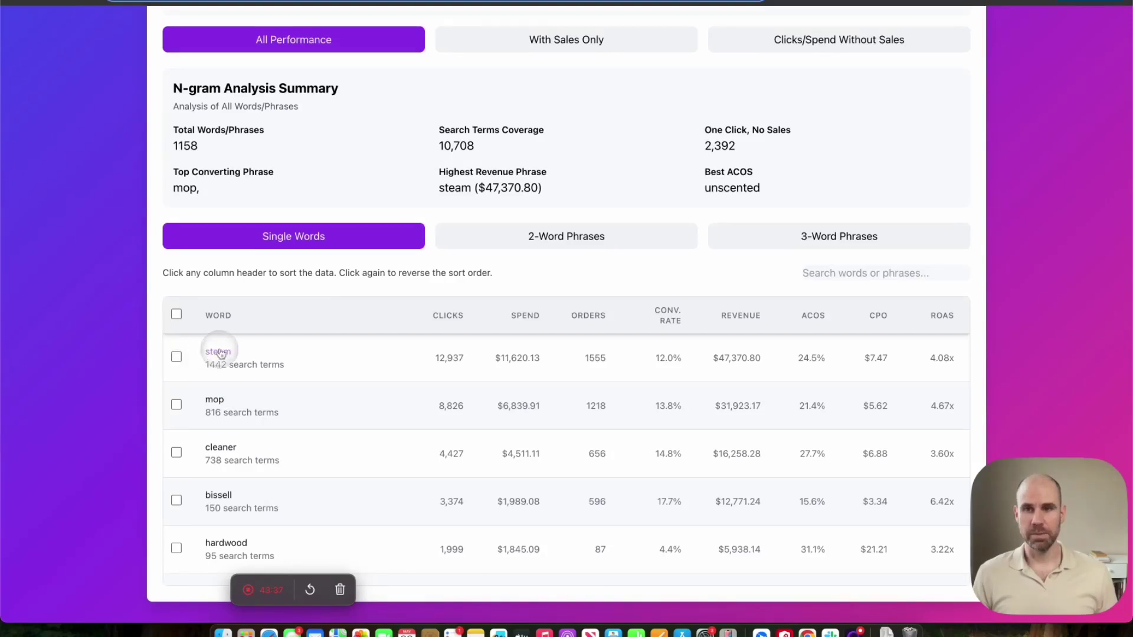
- Open the search terms containing "steam", review their keywords and campaigns, sort them by clicks, and close the list
{"action": "left_click", "coordinate": [220, 353]}
{"action": "scroll", "coordinate": [299, 322], "scroll_direction": "down", "scroll_amount": 2}
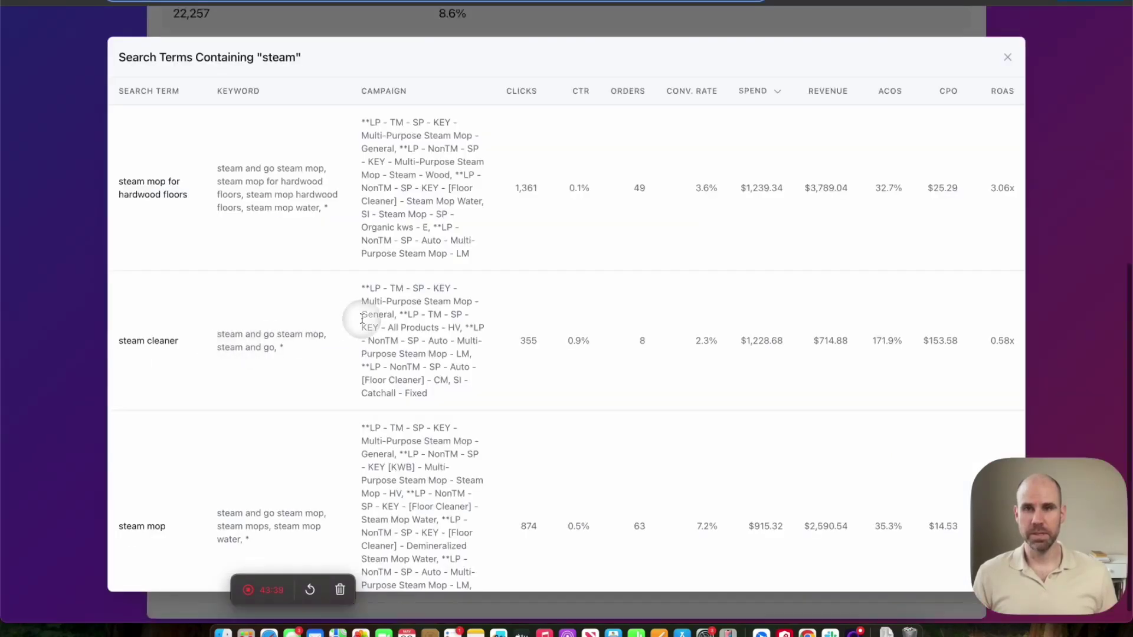
{"action": "scroll", "coordinate": [362, 318], "scroll_direction": "down", "scroll_amount": 10}
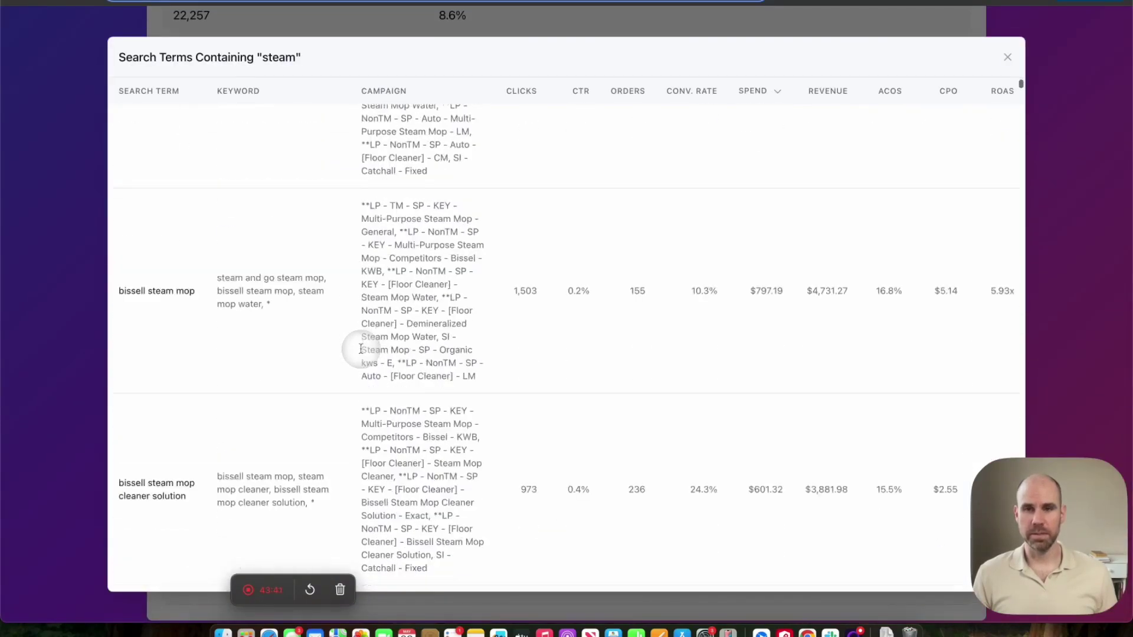
{"action": "scroll", "coordinate": [362, 351], "scroll_direction": "down", "scroll_amount": 6}
{"action": "scroll", "coordinate": [362, 348], "scroll_direction": "up", "scroll_amount": 10}
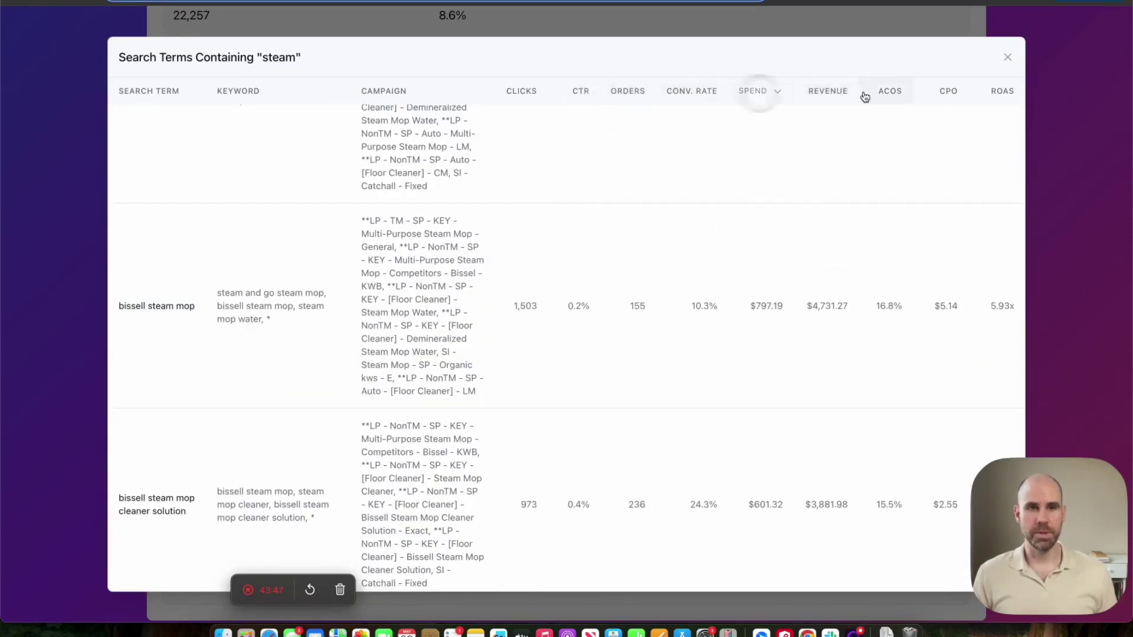
{"action": "left_click", "coordinate": [536, 94]}
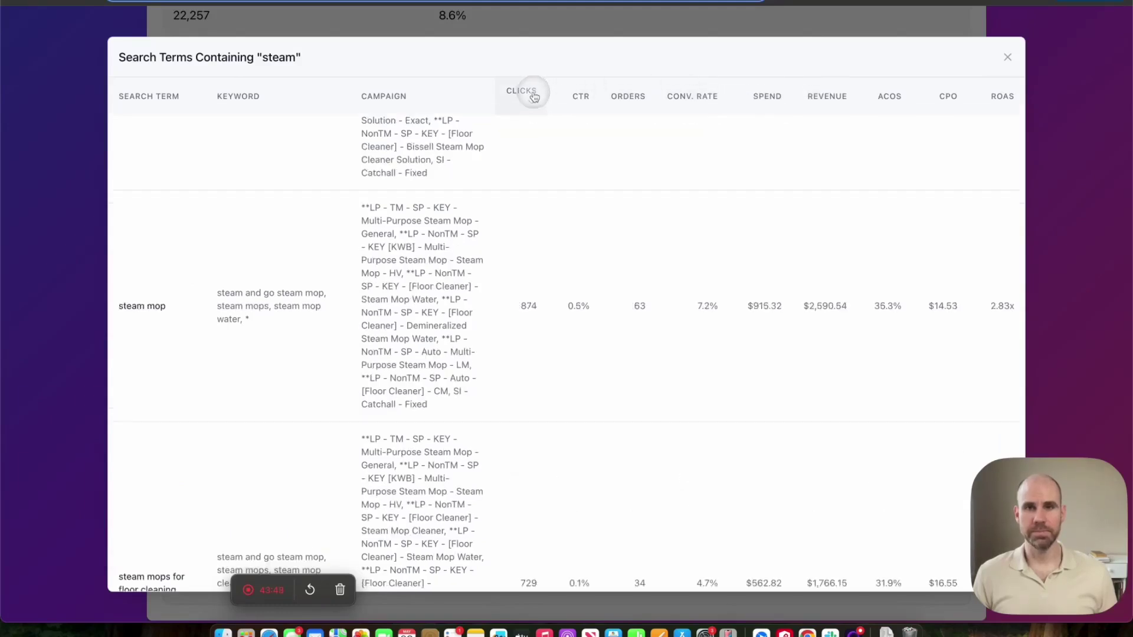
{"action": "key", "text": "Escape"}
- Filter the analysis to clicks/spend without sales, and select the word vapor to check its summary before deselecting it
{"action": "scroll", "coordinate": [375, 236], "scroll_direction": "up", "scroll_amount": 3}
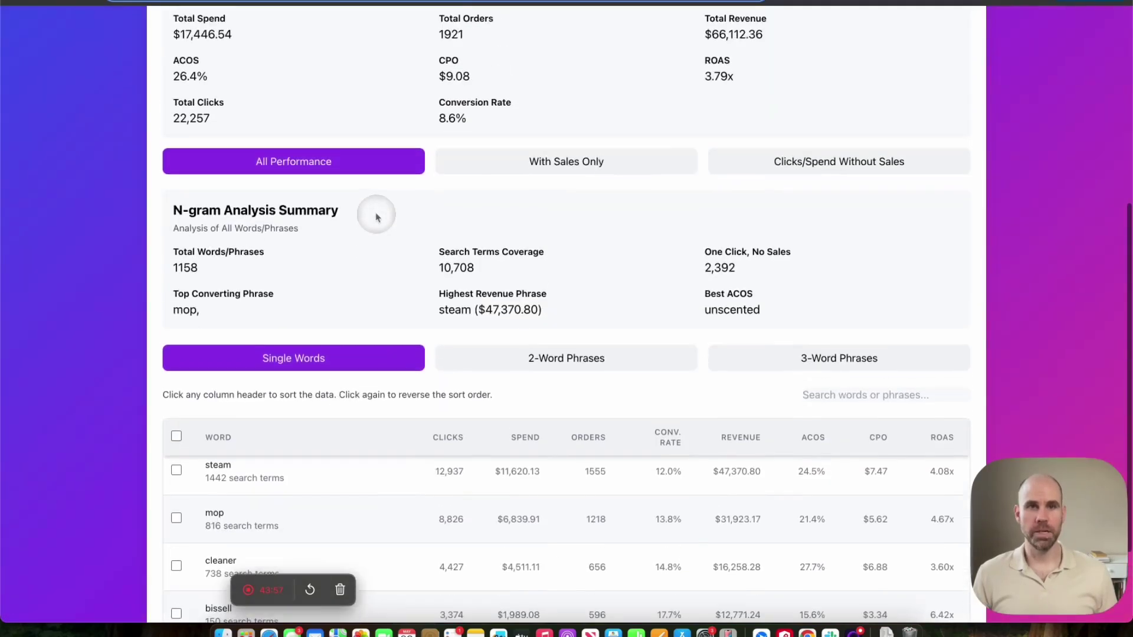
{"action": "left_click", "coordinate": [817, 165]}
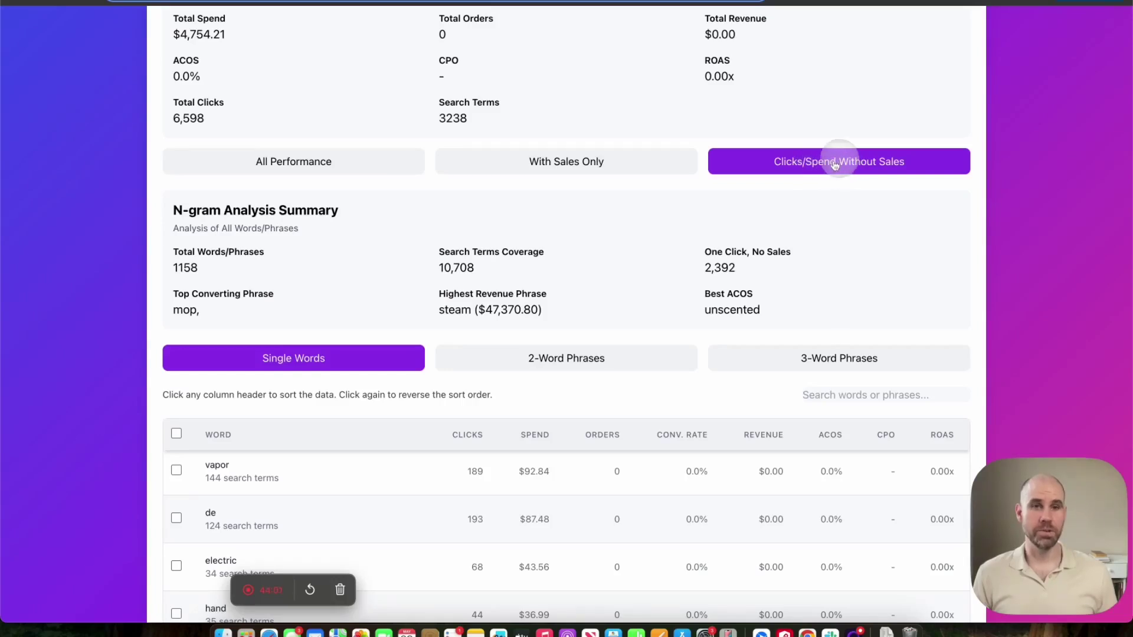
{"action": "scroll", "coordinate": [531, 295], "scroll_direction": "down", "scroll_amount": 4}
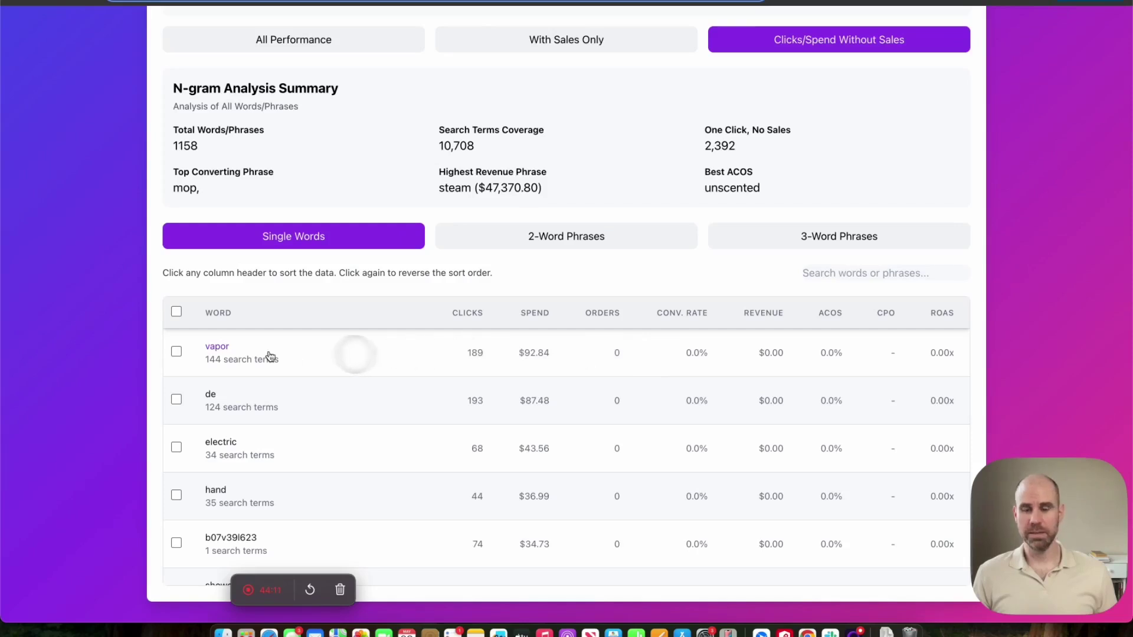
{"action": "left_click", "coordinate": [177, 352]}
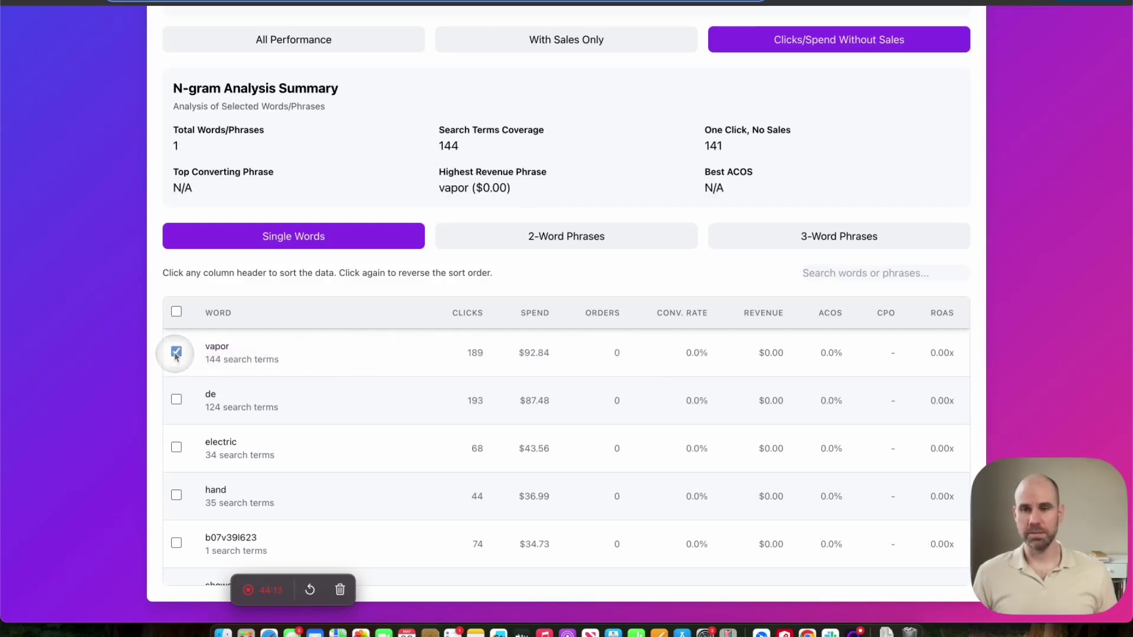
{"action": "left_click", "coordinate": [176, 353]}
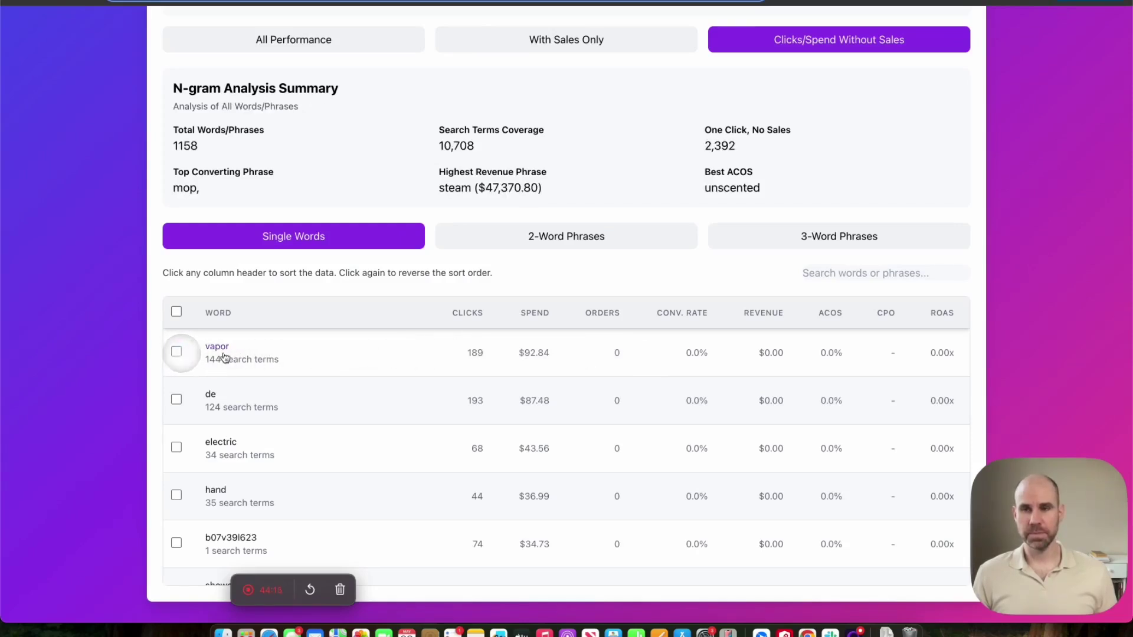
- Open the search terms containing "vapor", examine their keywords, campaigns, clicks and spend, and close the list to return to the report summary
{"action": "left_click", "coordinate": [219, 347]}
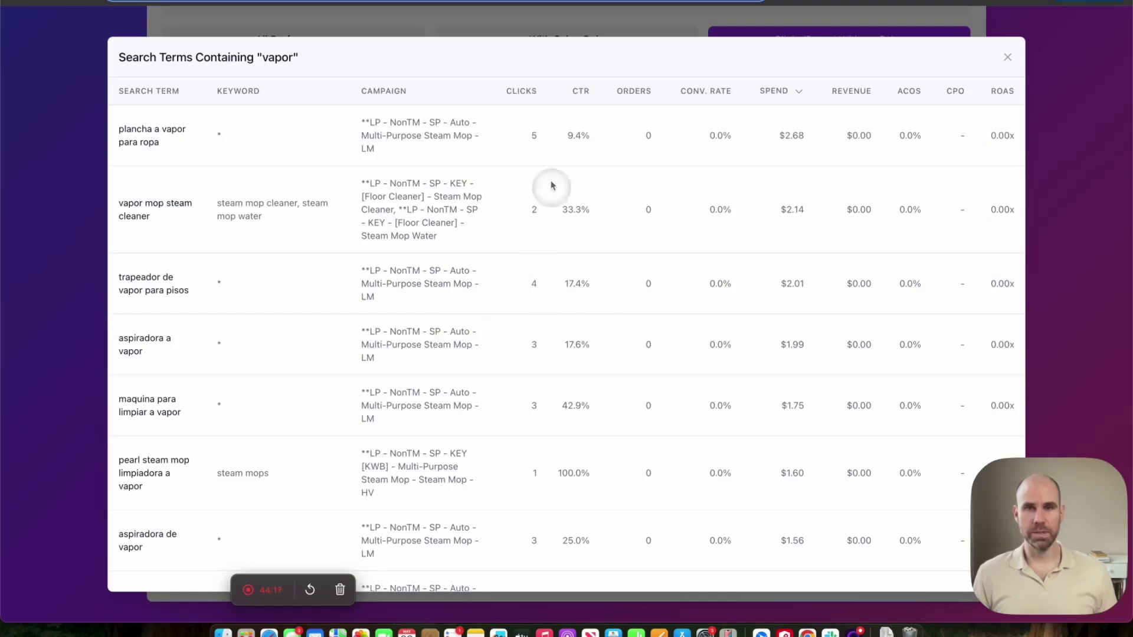
{"action": "scroll", "coordinate": [536, 144], "scroll_direction": "down", "scroll_amount": 15}
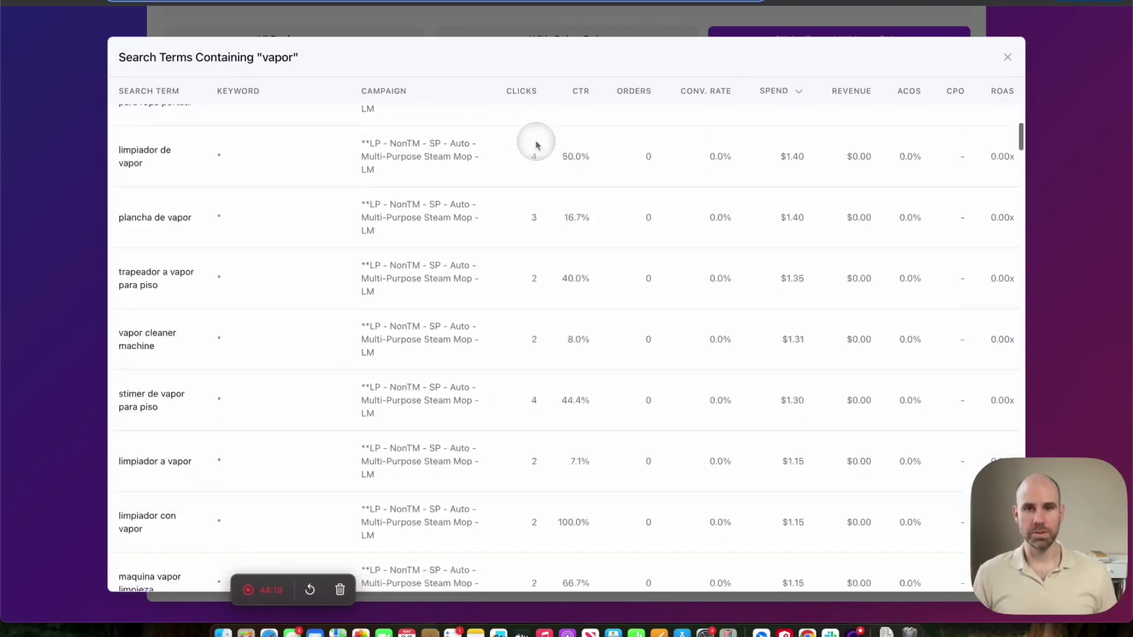
{"action": "scroll", "coordinate": [535, 144], "scroll_direction": "down", "scroll_amount": 15}
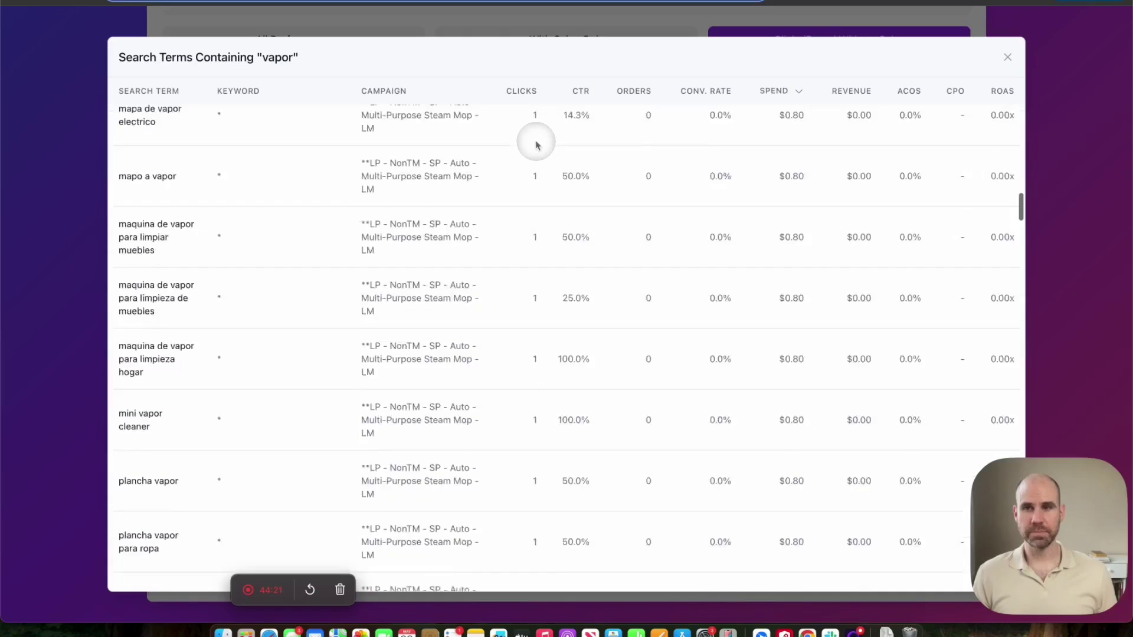
{"action": "scroll", "coordinate": [536, 144], "scroll_direction": "down", "scroll_amount": 15}
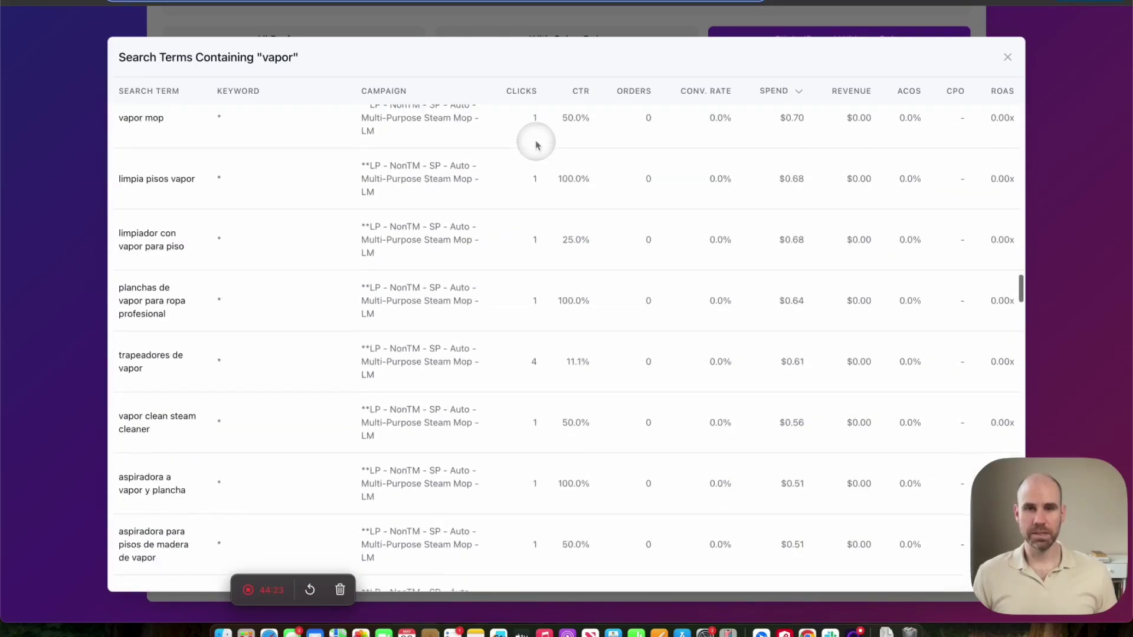
{"action": "scroll", "coordinate": [535, 241], "scroll_direction": "down", "scroll_amount": 15}
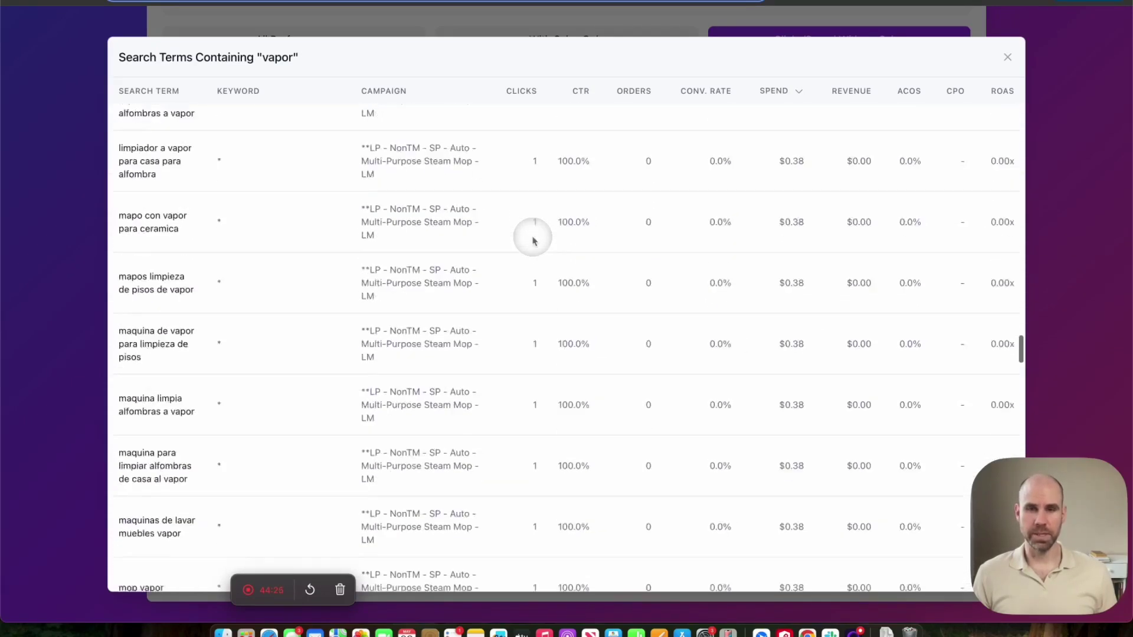
{"action": "scroll", "coordinate": [534, 241], "scroll_direction": "up", "scroll_amount": 1}
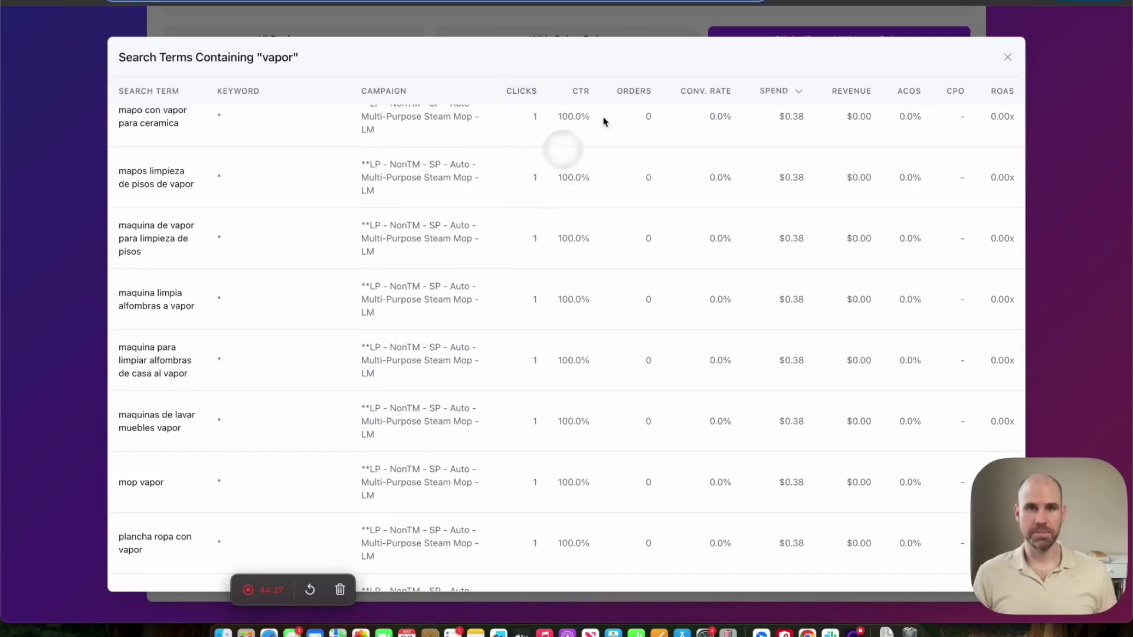
{"action": "scroll", "coordinate": [591, 386], "scroll_direction": "up", "scroll_amount": 10}
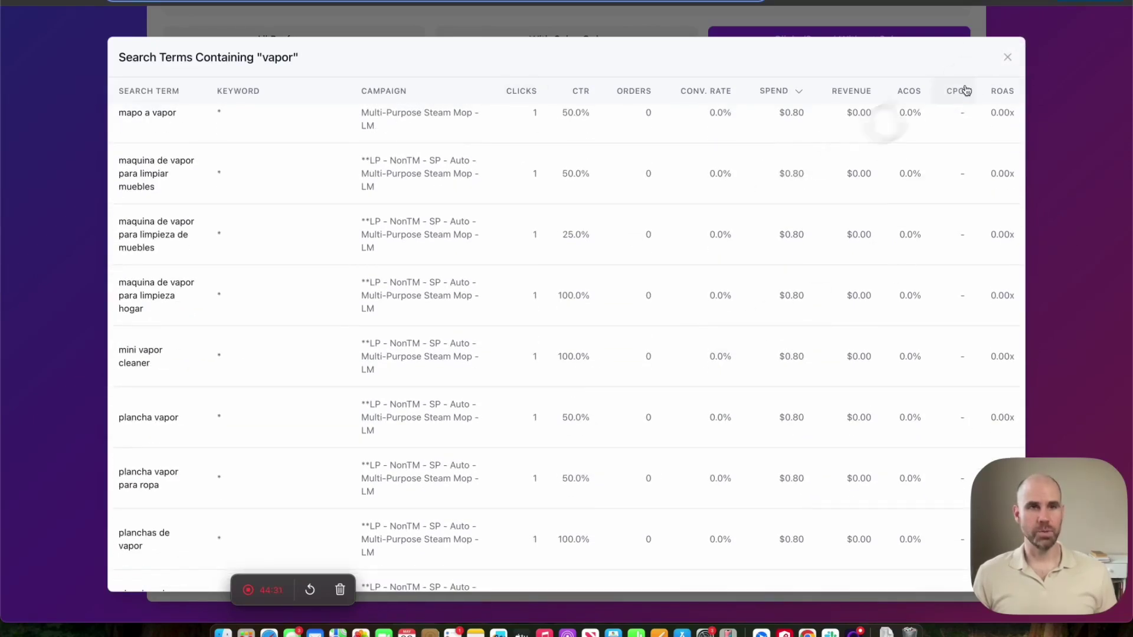
{"action": "left_click", "coordinate": [1008, 62]}
{"action": "scroll", "coordinate": [450, 270], "scroll_direction": "up", "scroll_amount": 10}
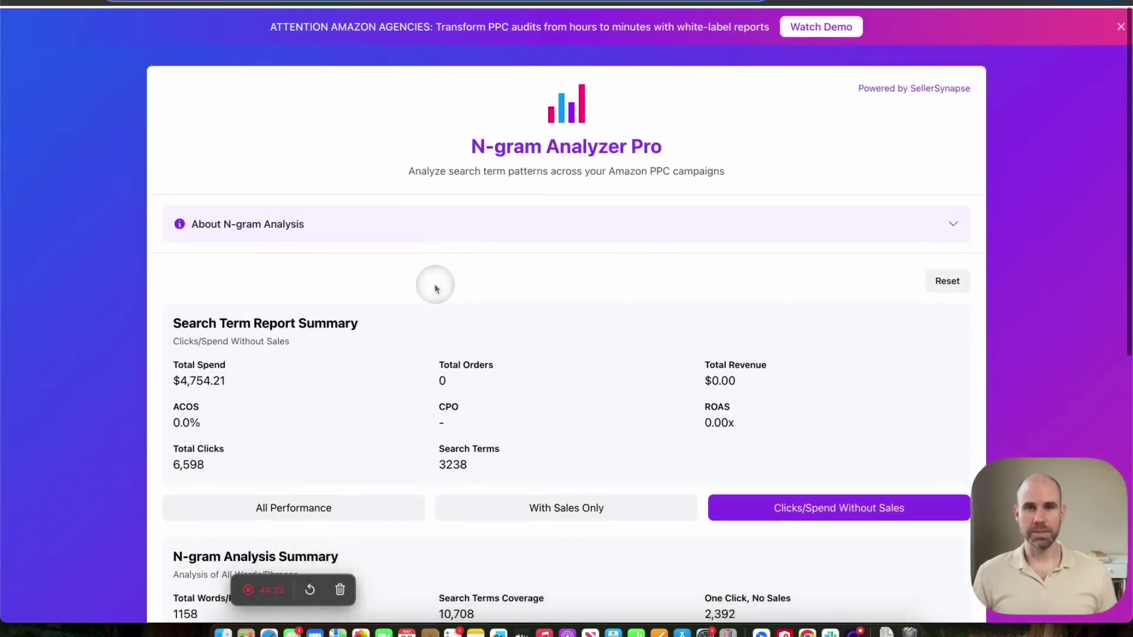